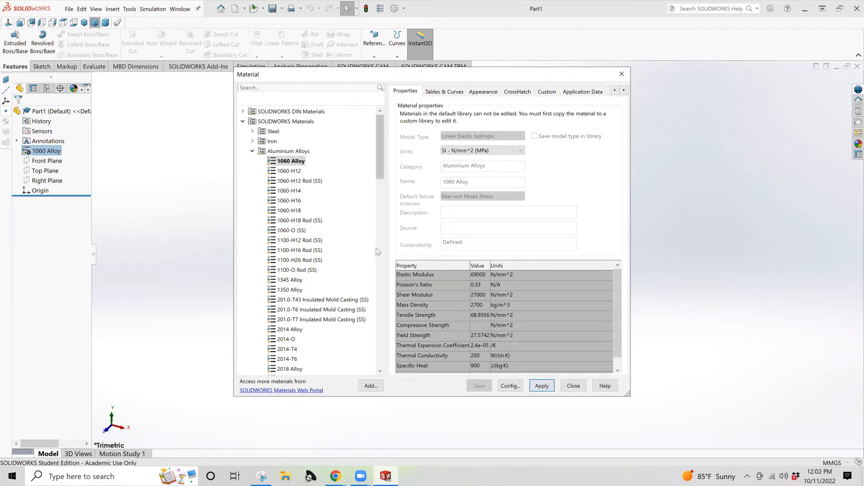
Step: Apply the 1060 Alloy material to Part1 and close the Material dialog
click(542, 386)
click(582, 386)
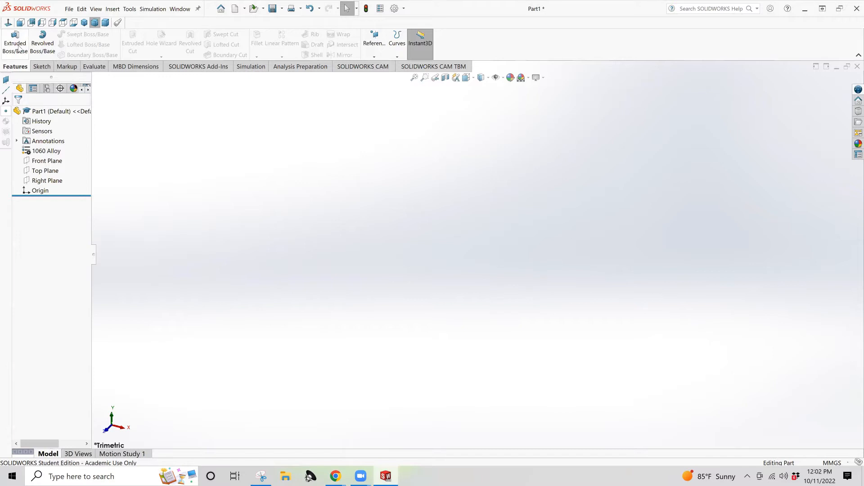
Step: Start a new sketch on the Right Plane from the Sketch commands
click(38, 67)
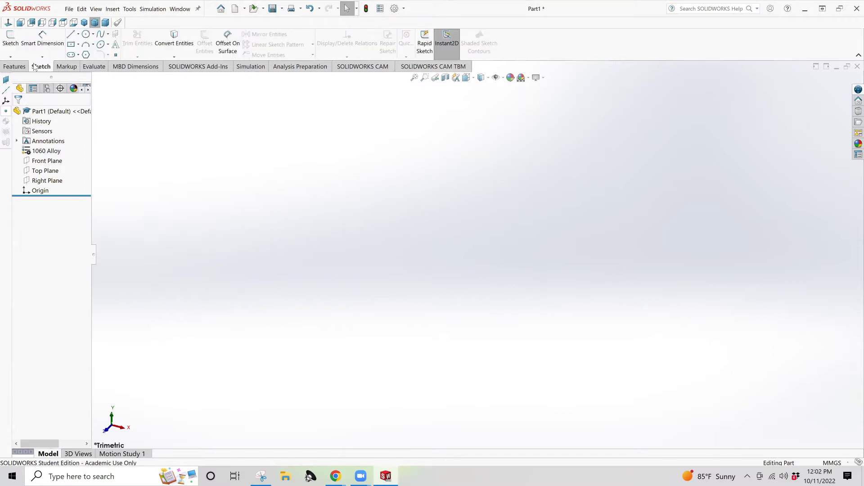
click(11, 42)
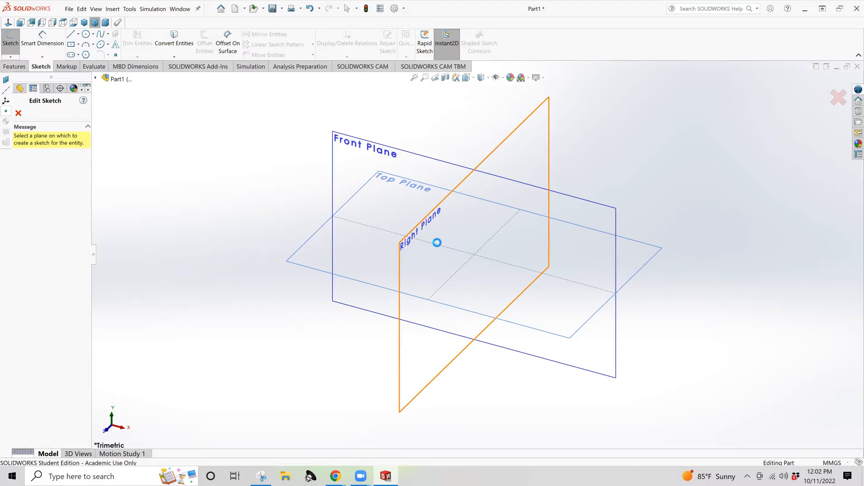
click(436, 242)
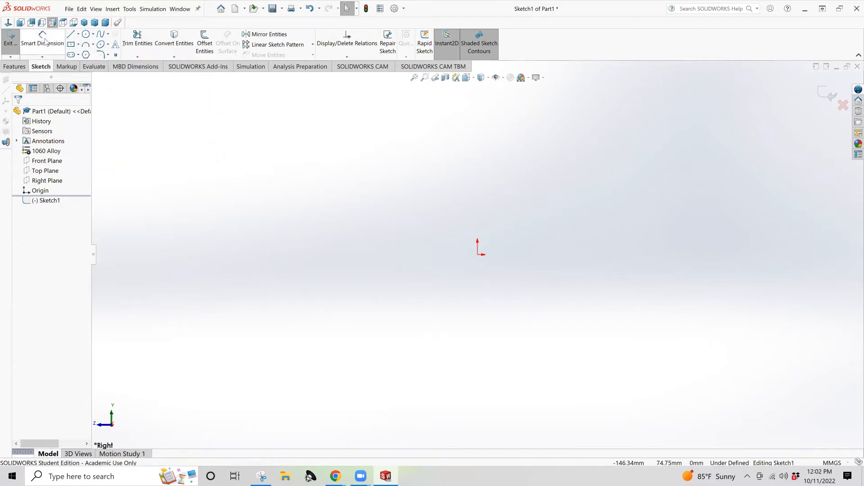
Step: Draw a centre rectangle anchored at the origin
click(70, 45)
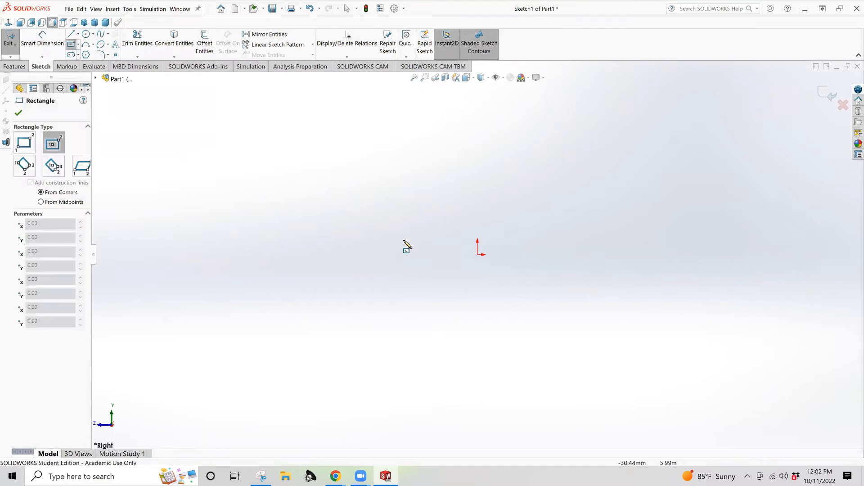
click(478, 255)
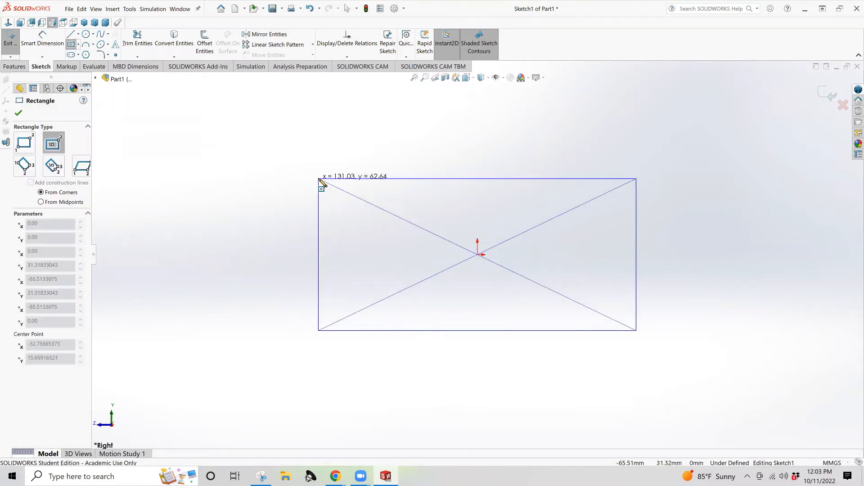
click(320, 179)
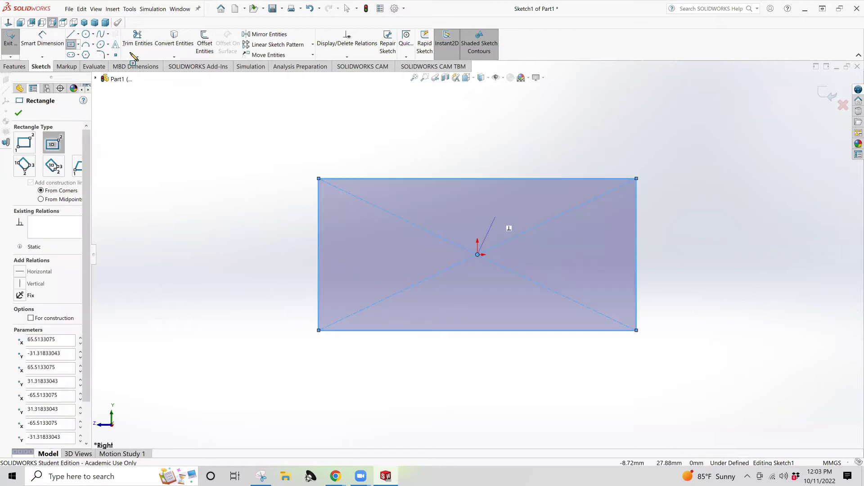
Step: Draw a trapezoidal V-notch into the rectangle's top edge with three line segments
click(71, 33)
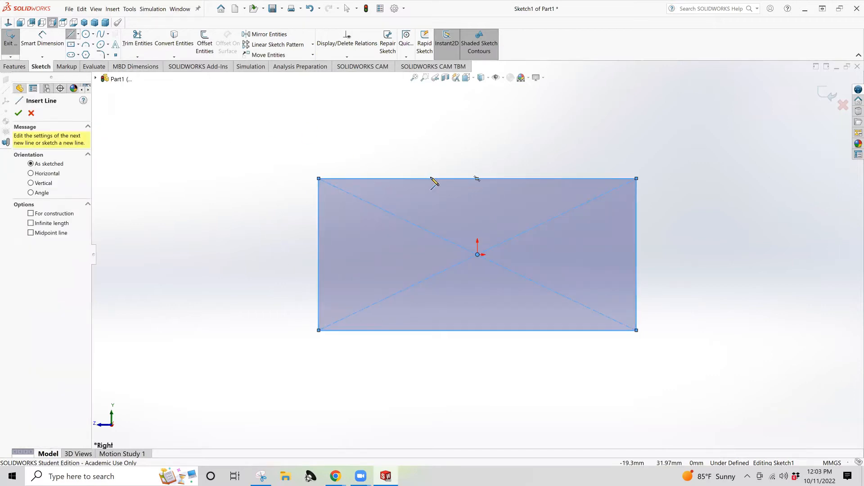
click(417, 179)
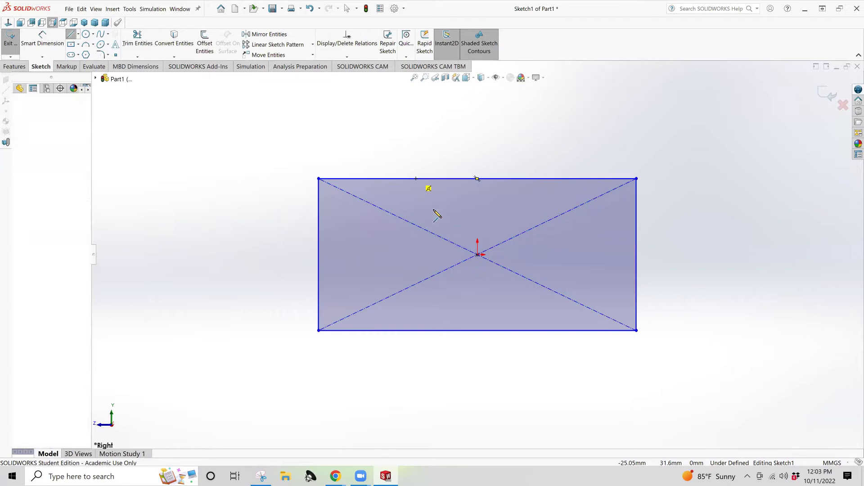
click(459, 230)
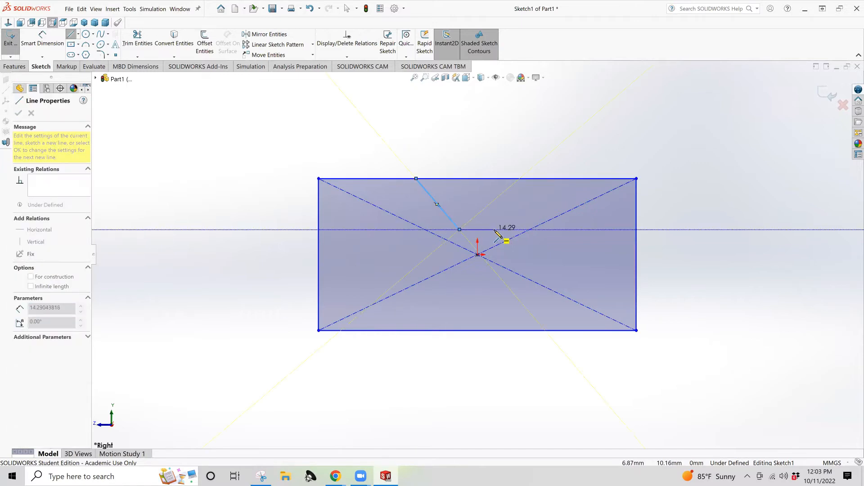
double_click(494, 229)
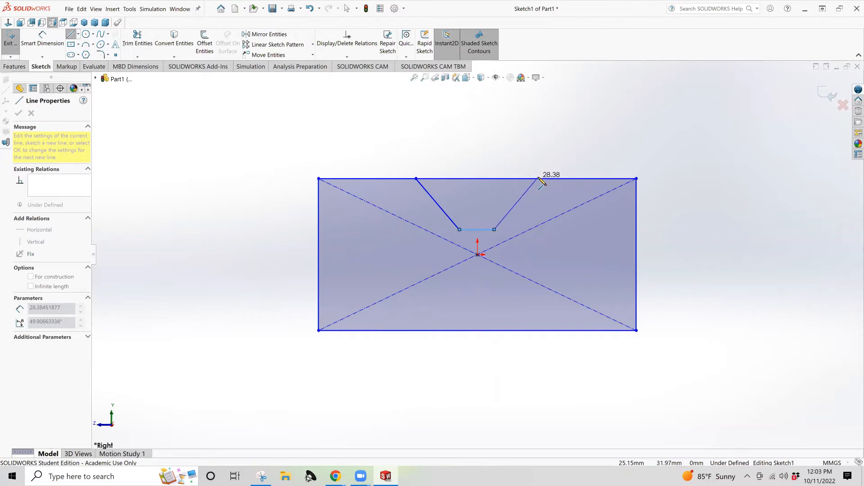
click(539, 179)
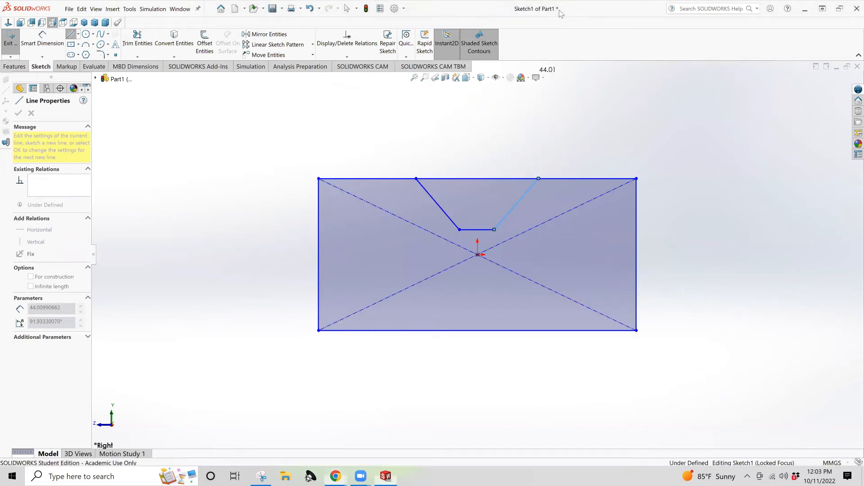
key(Escape)
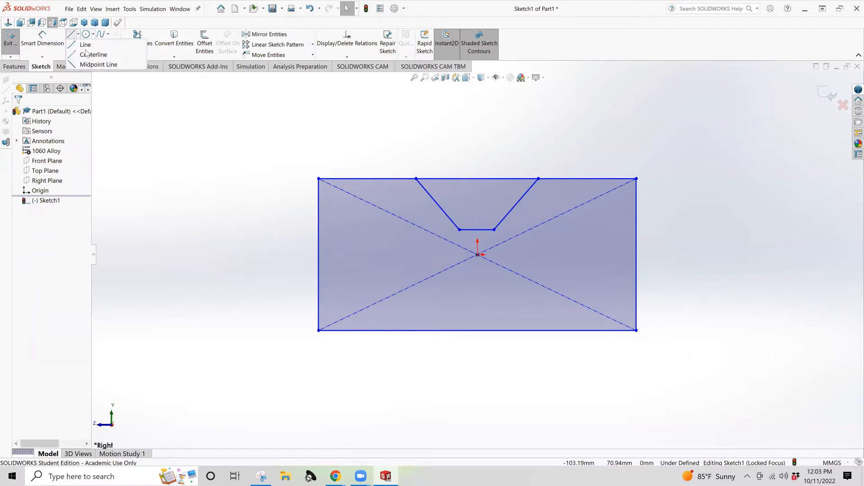
Step: Draw a vertical centerline through the origin spanning above and below the profile
click(92, 34)
click(79, 34)
click(95, 52)
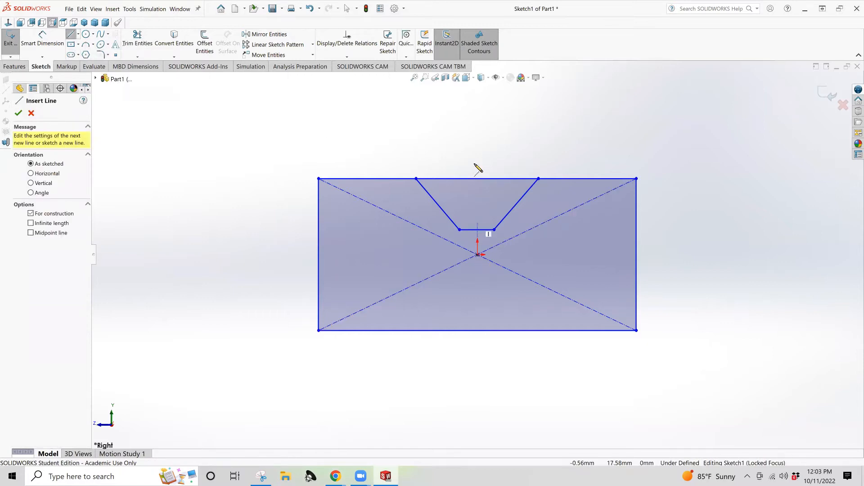
click(478, 104)
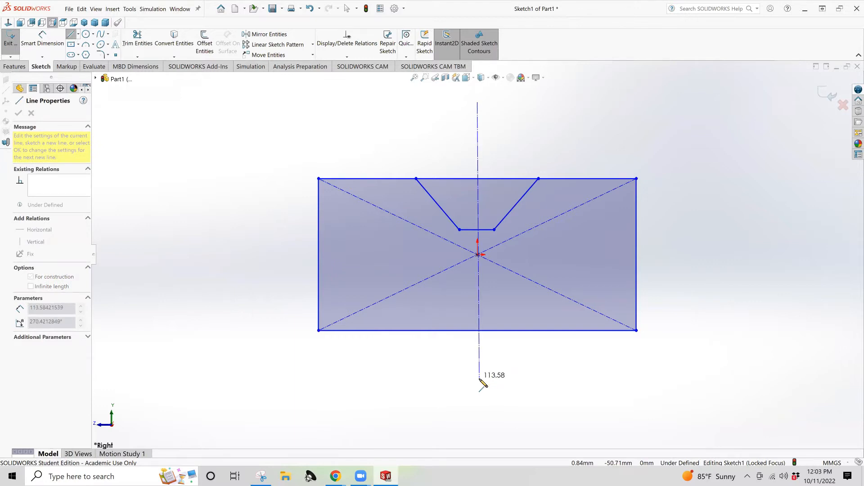
click(478, 375)
key(Escape)
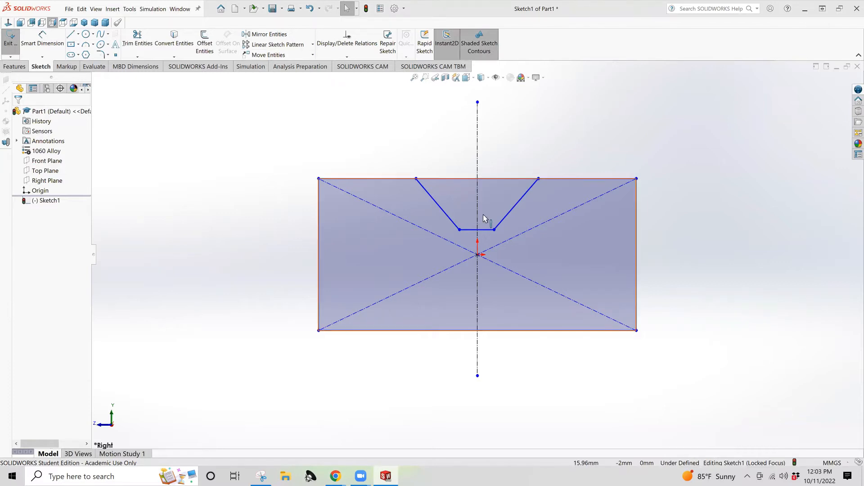
Step: Trim away every sketch segment left of the vertical centerline, leaving the right half profile
click(137, 40)
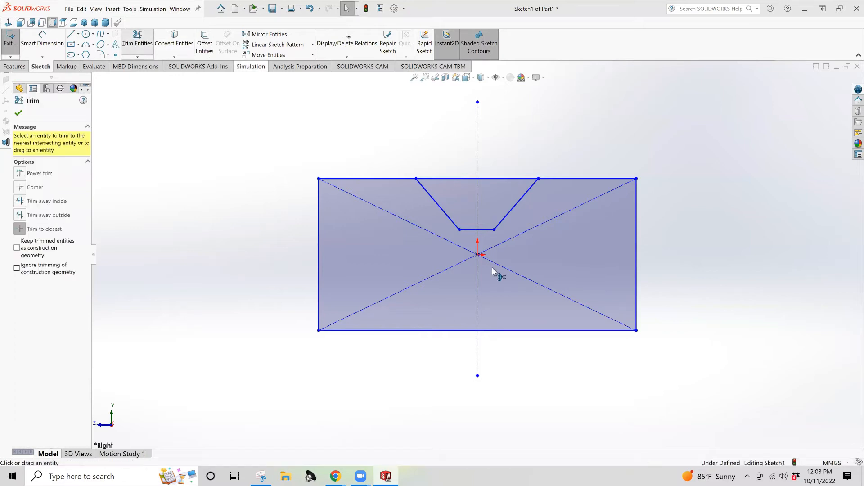
click(462, 254)
click(460, 331)
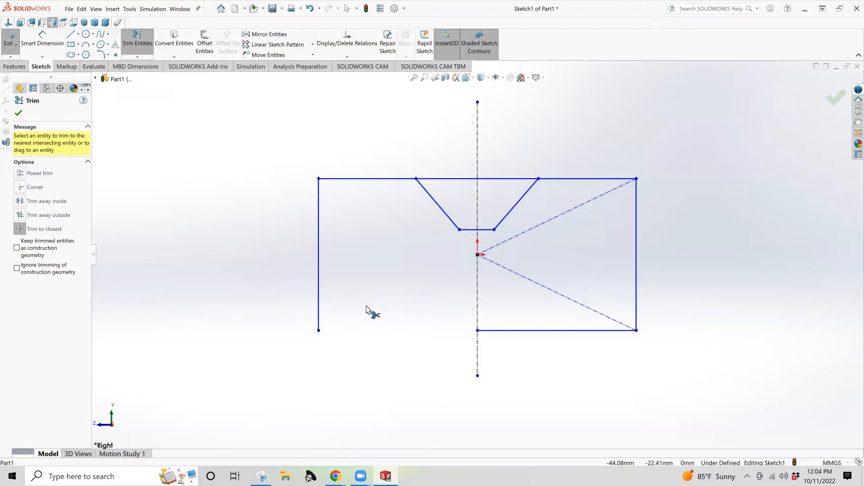
click(339, 246)
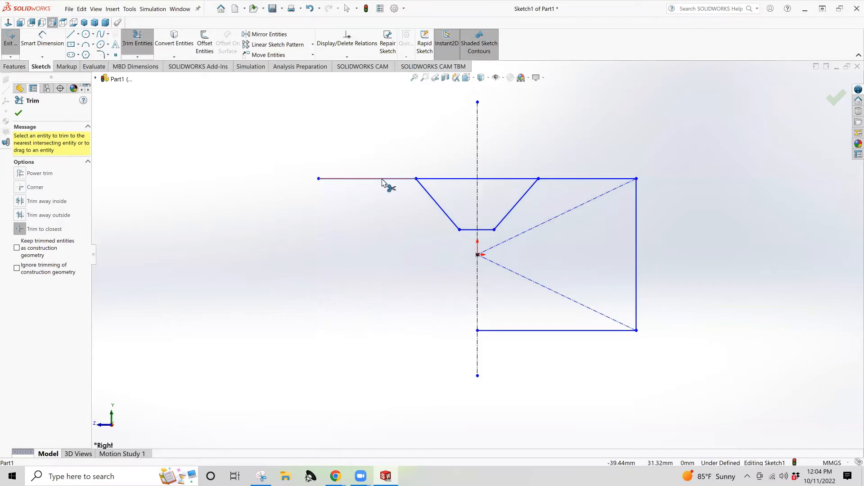
click(386, 183)
click(445, 181)
click(437, 201)
click(468, 230)
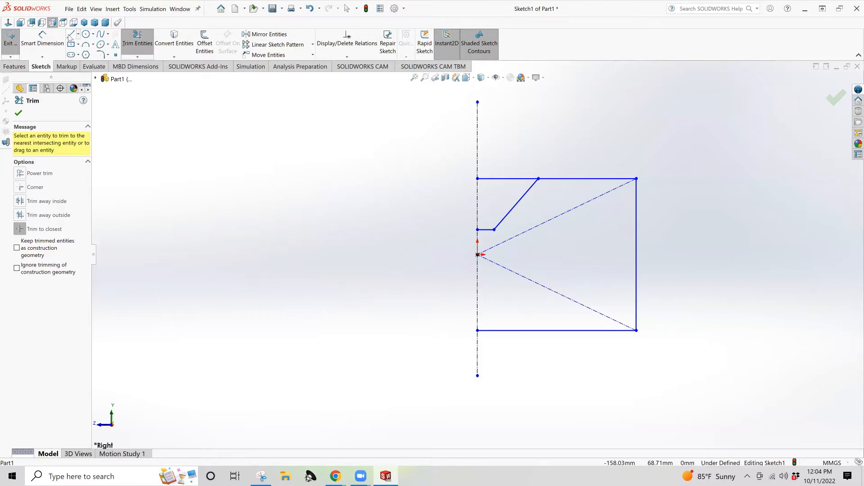
click(70, 35)
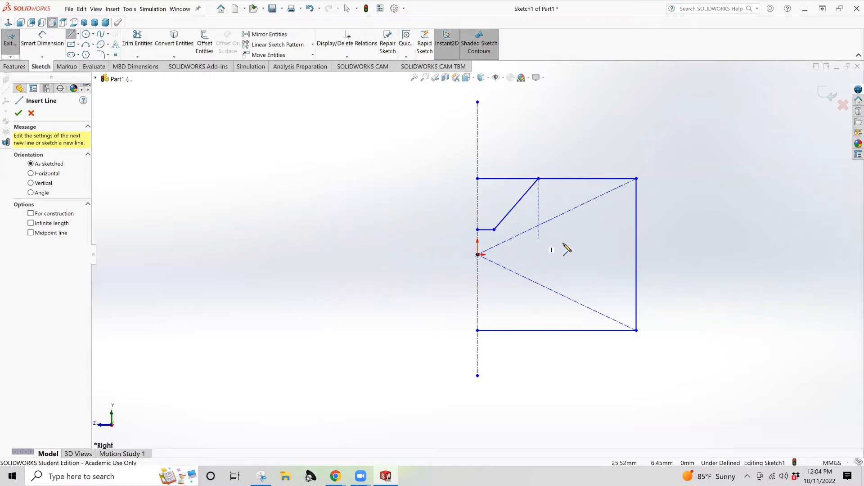
Step: Draw a small rectangular slot into the right edge of the half profile
click(637, 238)
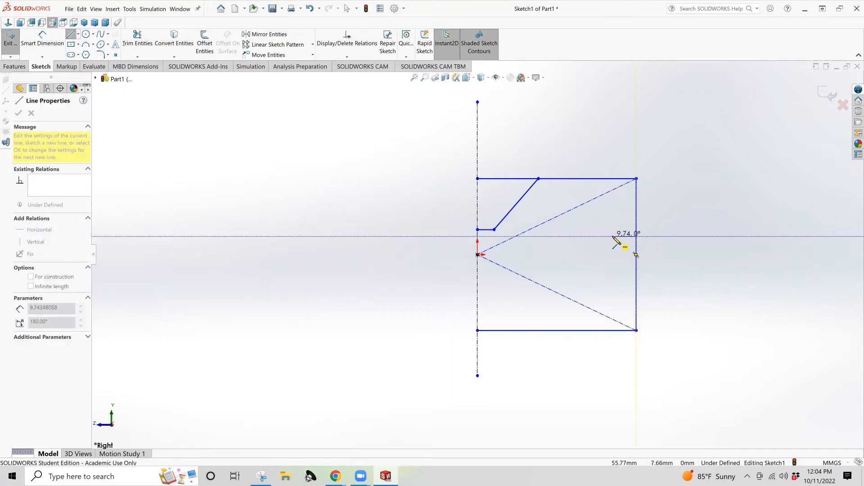
click(612, 236)
click(612, 268)
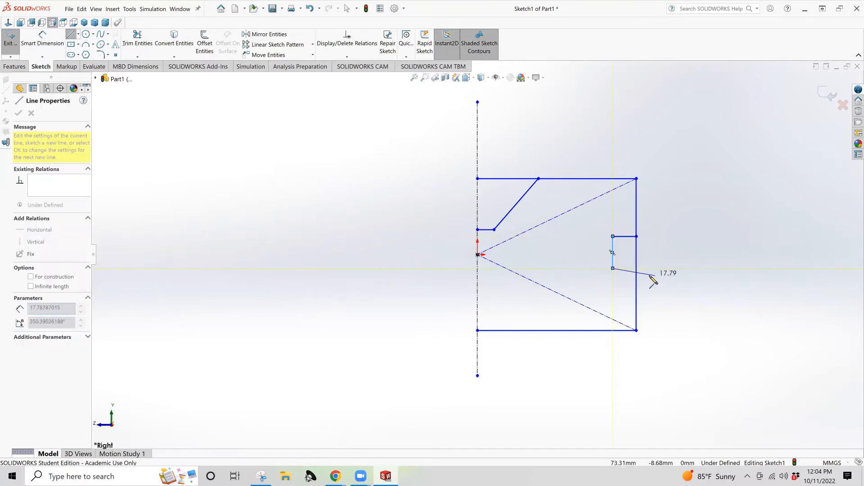
click(637, 269)
key(Escape)
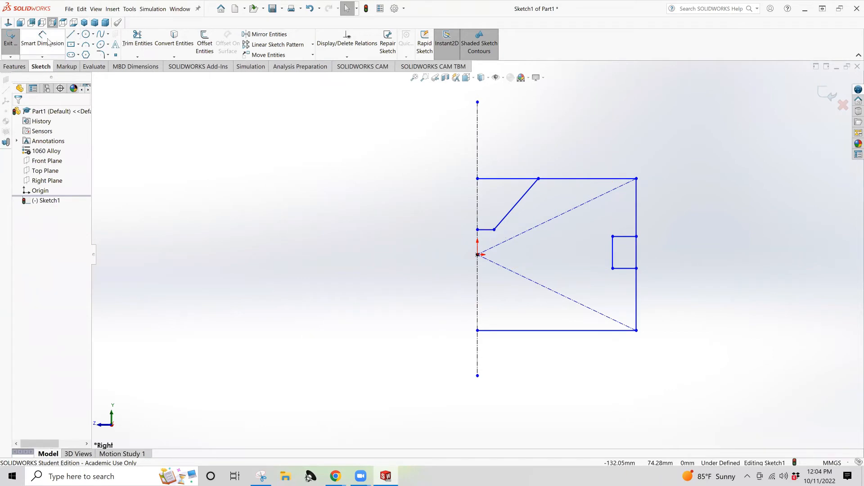
Step: Draw a horizontal centerline through the origin across the profile
click(77, 34)
click(95, 54)
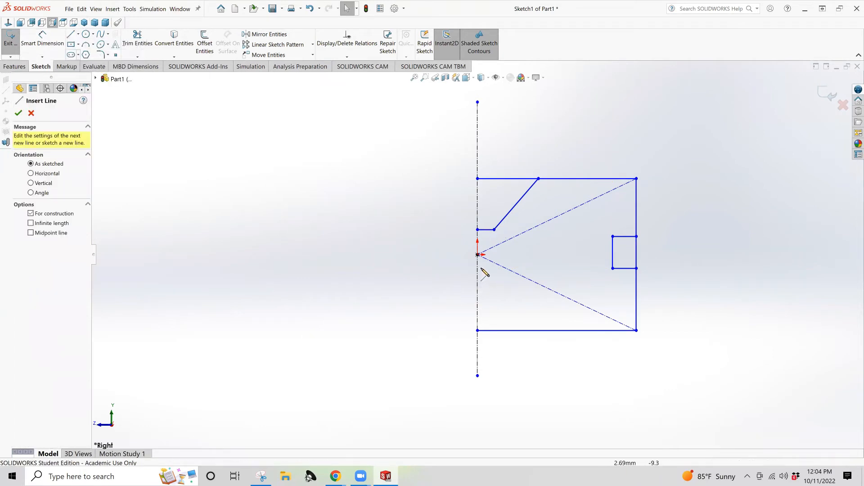
drag(450, 254, 680, 255)
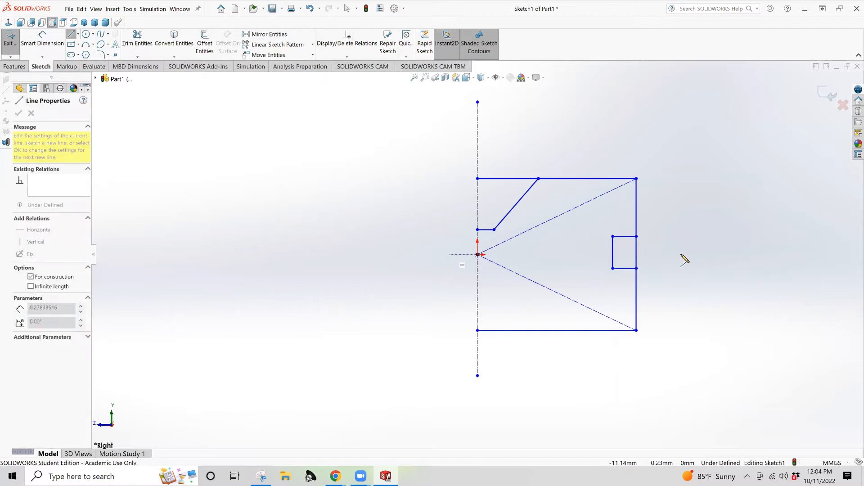
key(Escape)
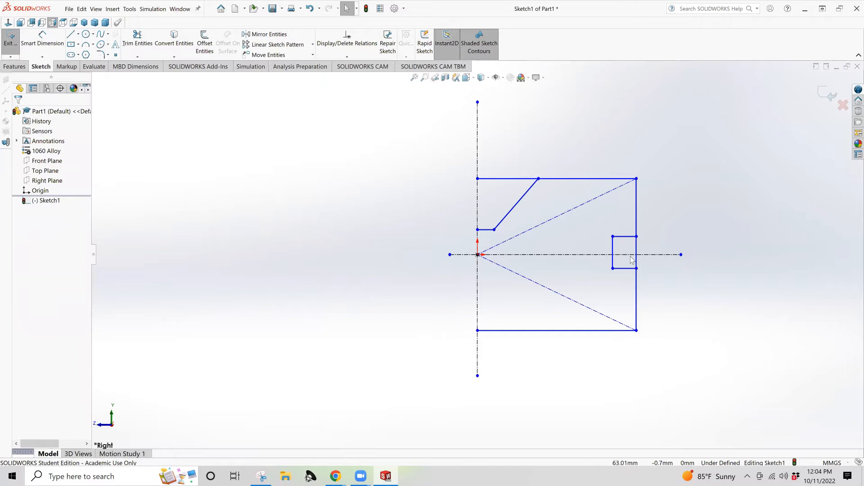
Step: Dimension the profile 60 mm high and 30 mm wide at the top
click(42, 37)
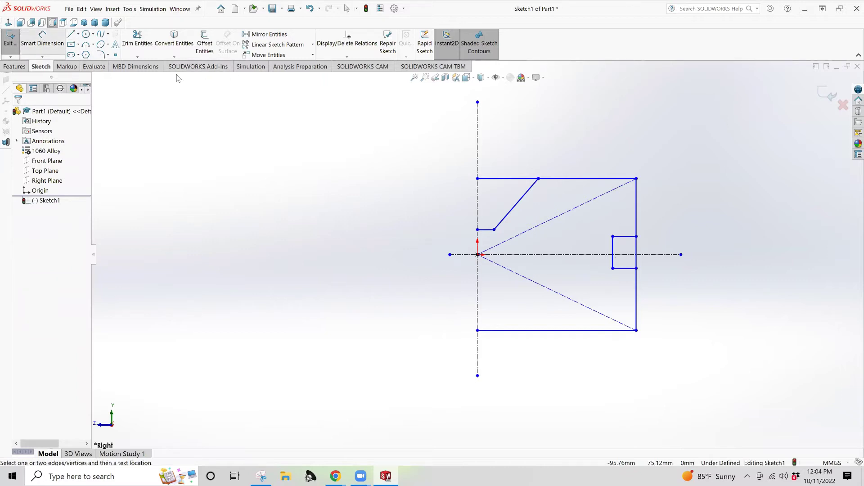
click(576, 330)
click(560, 180)
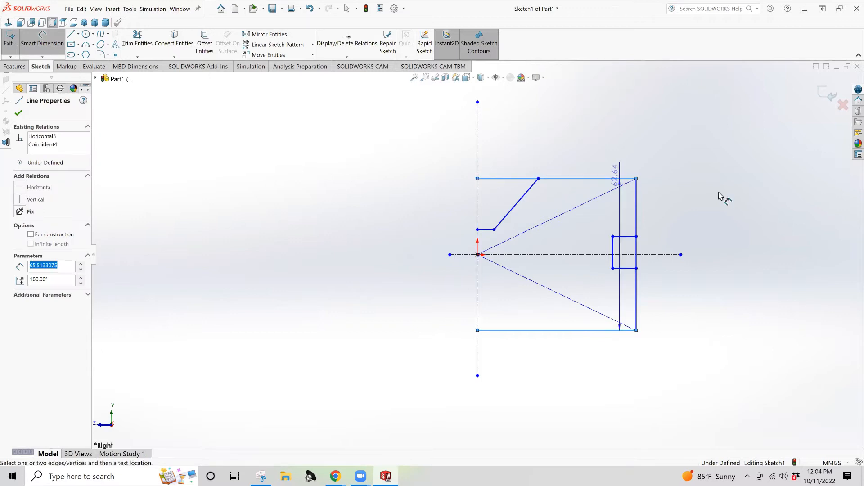
click(734, 199)
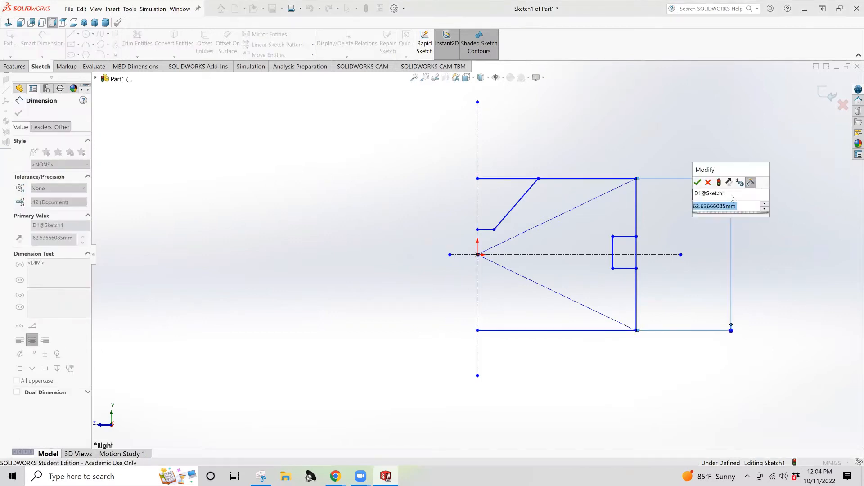
text(60)
key(Return)
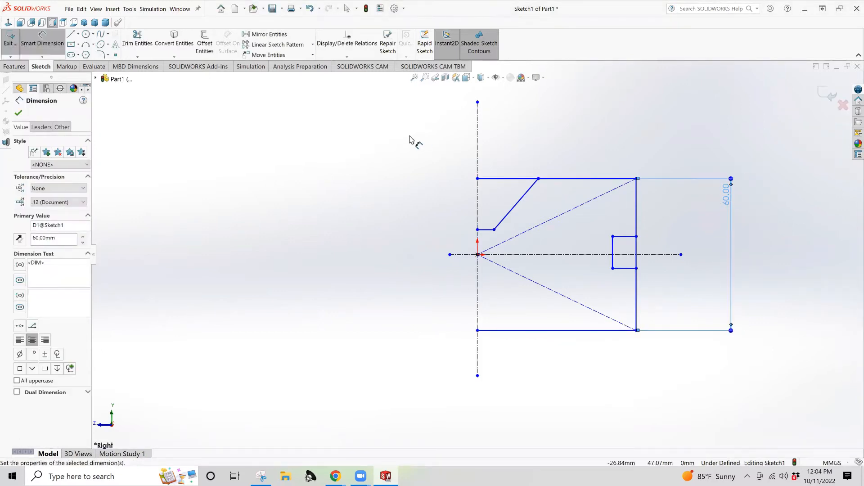
click(562, 181)
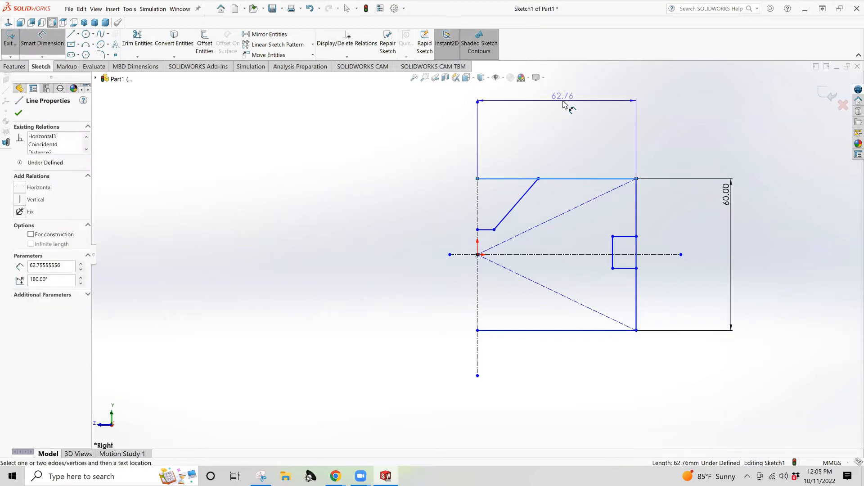
click(563, 104)
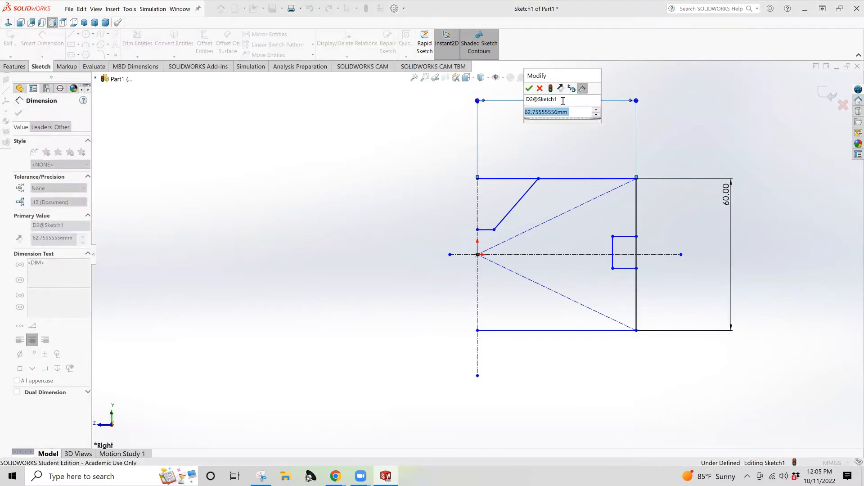
text(30)
key(Return)
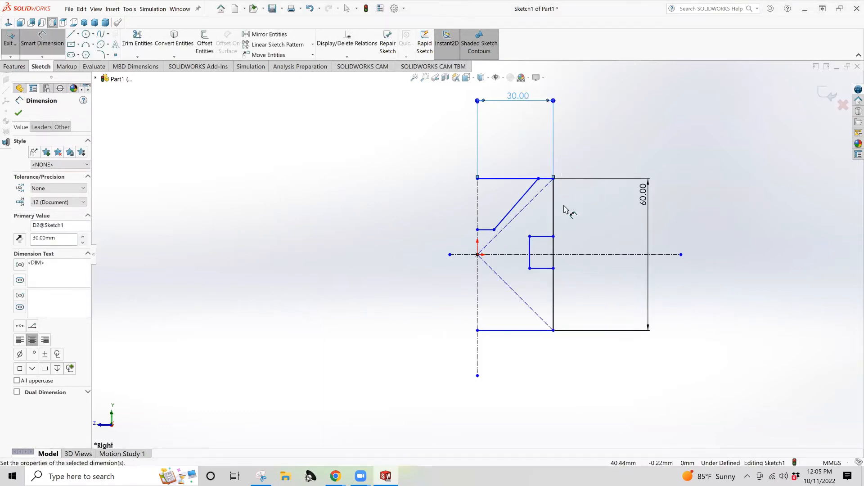
Step: Dimension the slot 24 mm from the top, 24 mm from the bottom and 6 mm wide
click(550, 179)
click(547, 179)
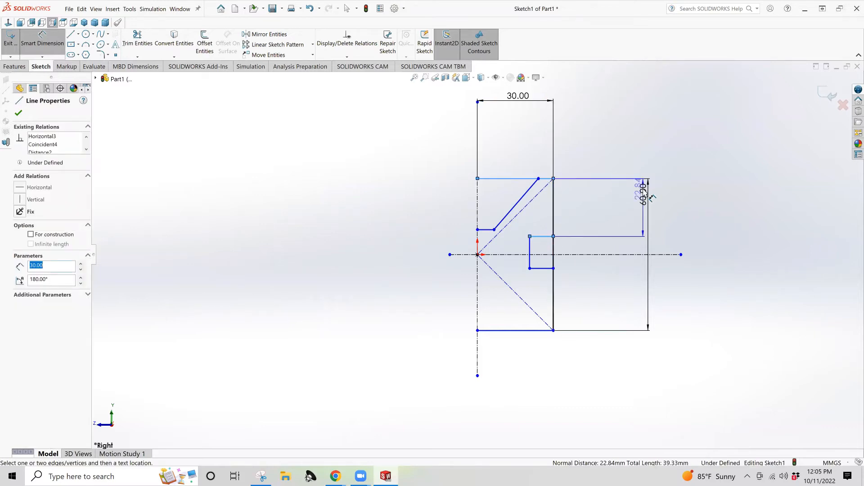
click(687, 195)
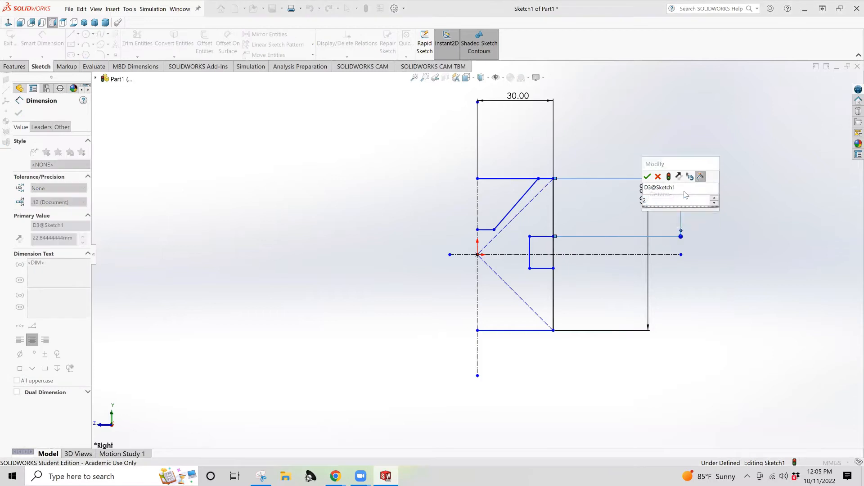
text(24)
key(Return)
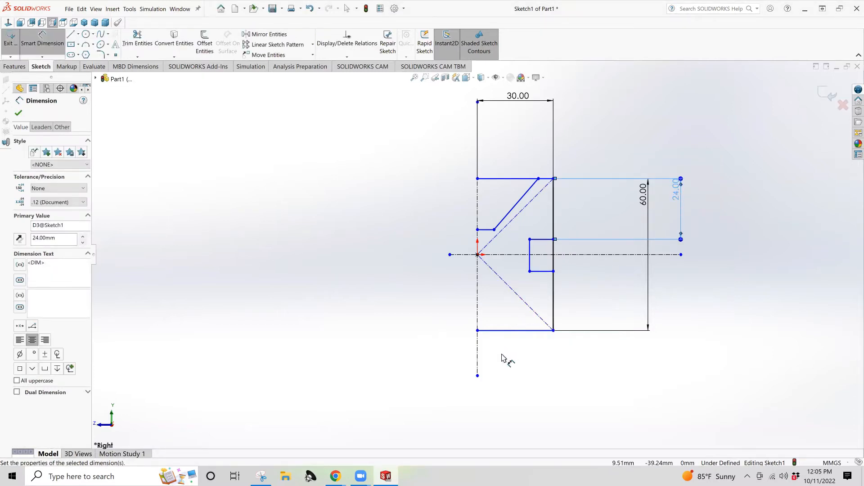
click(543, 271)
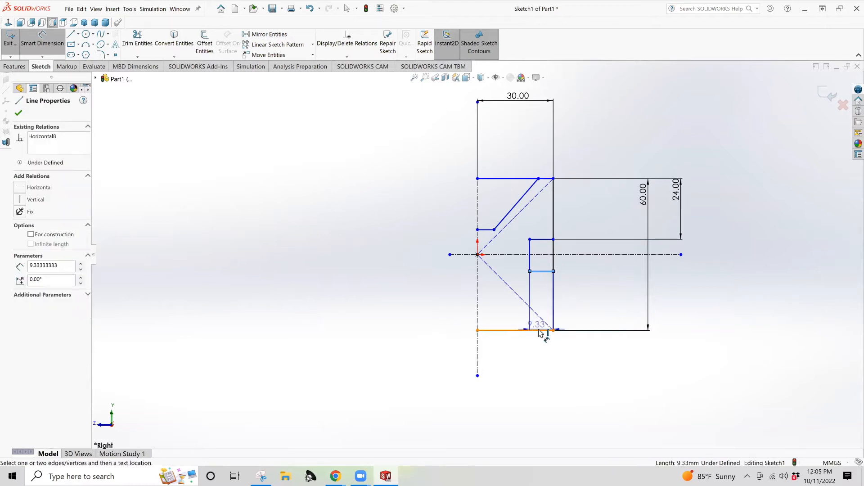
click(546, 330)
click(691, 325)
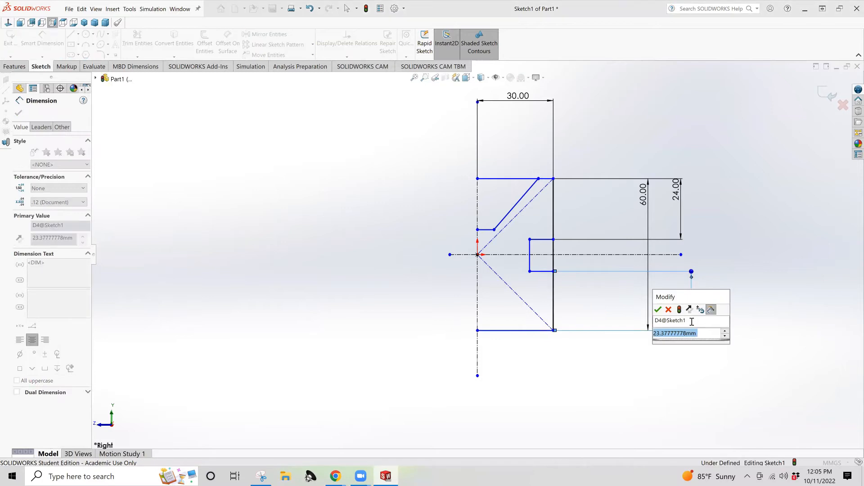
text(24)
key(Return)
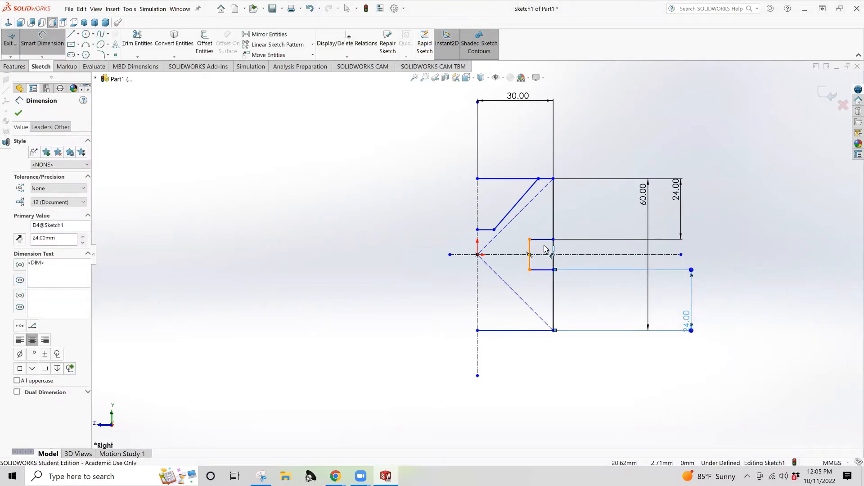
click(554, 251)
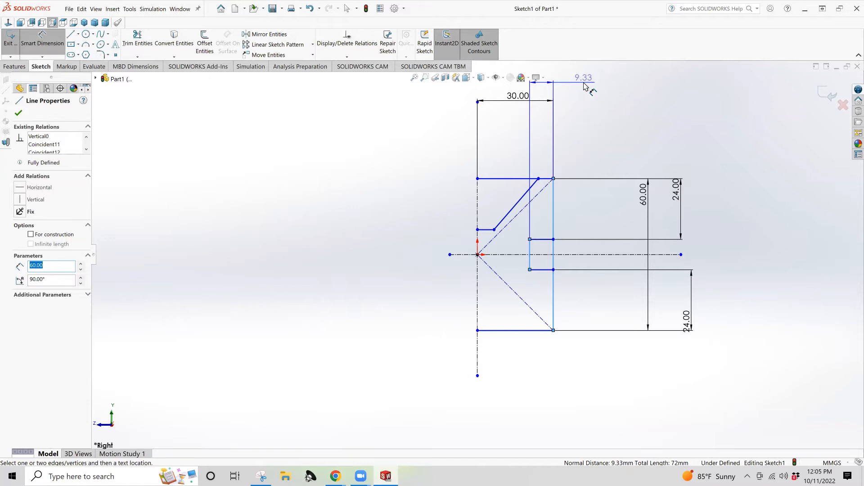
click(585, 86)
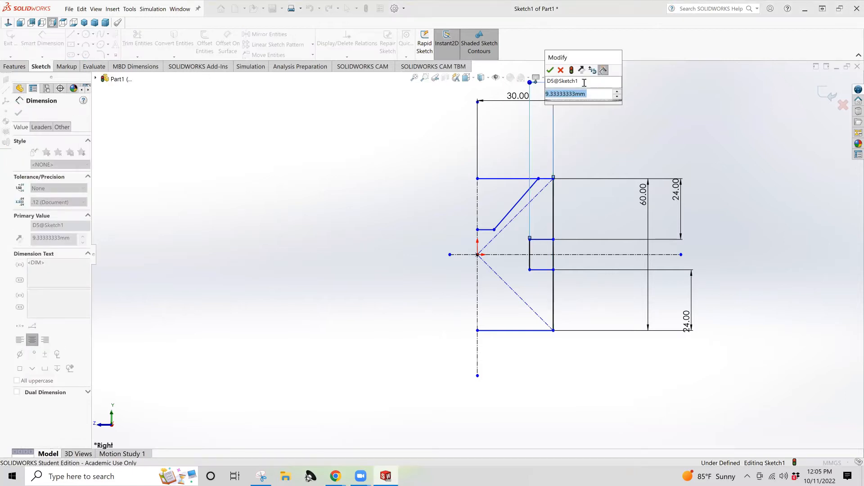
text(6)
key(Return)
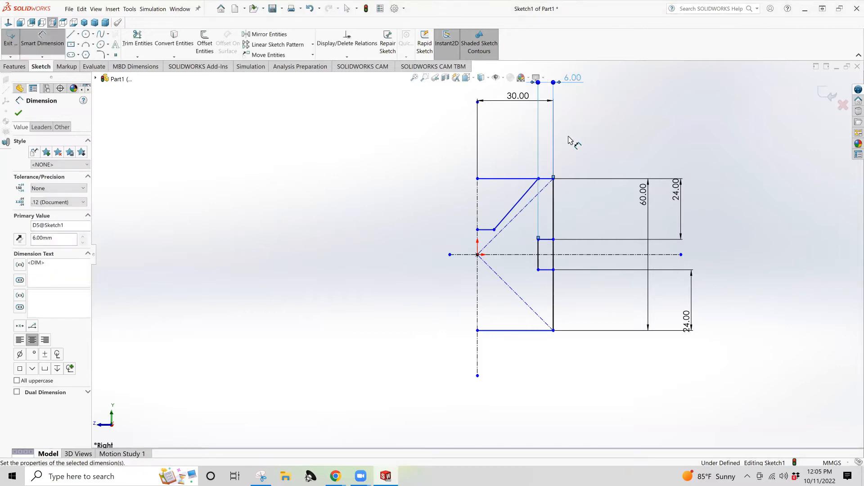
click(571, 144)
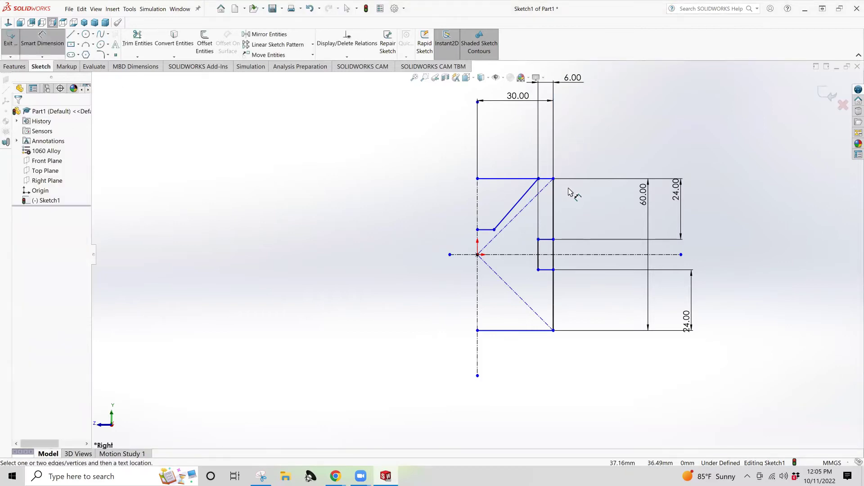
Step: Set the slanted line at 50° with 20 mm notch depth and 20 mm horizontal distance
click(510, 212)
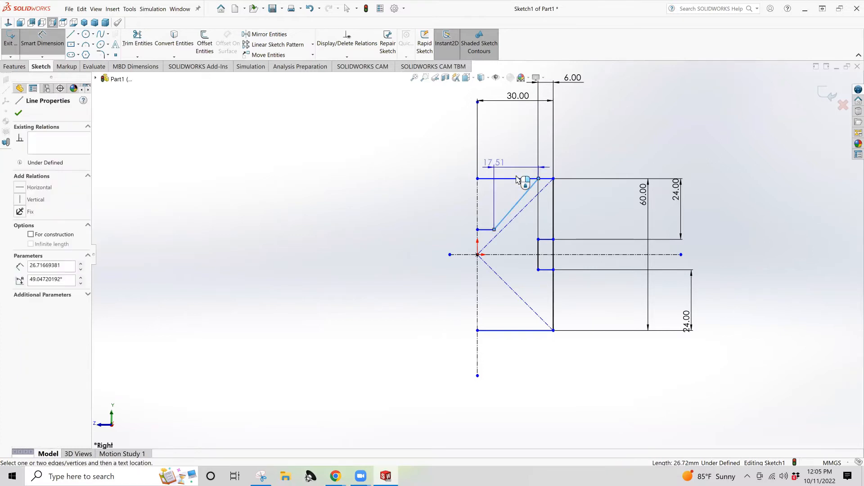
click(520, 179)
click(412, 215)
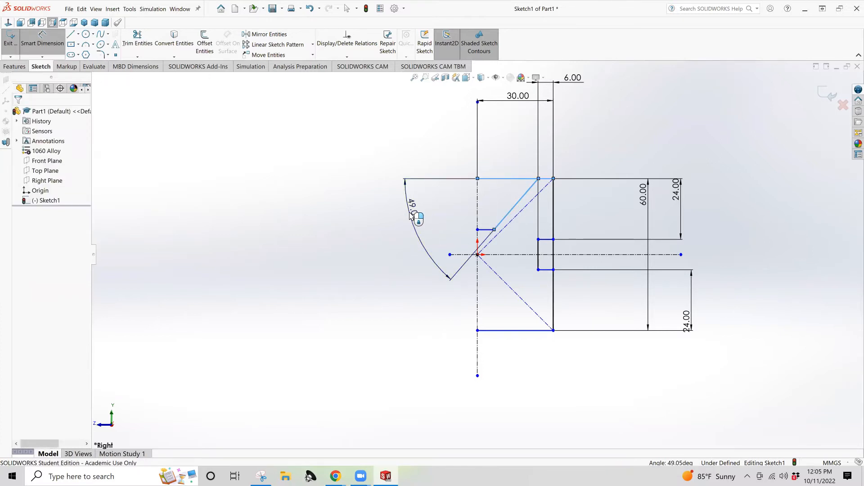
text(50)
key(Return)
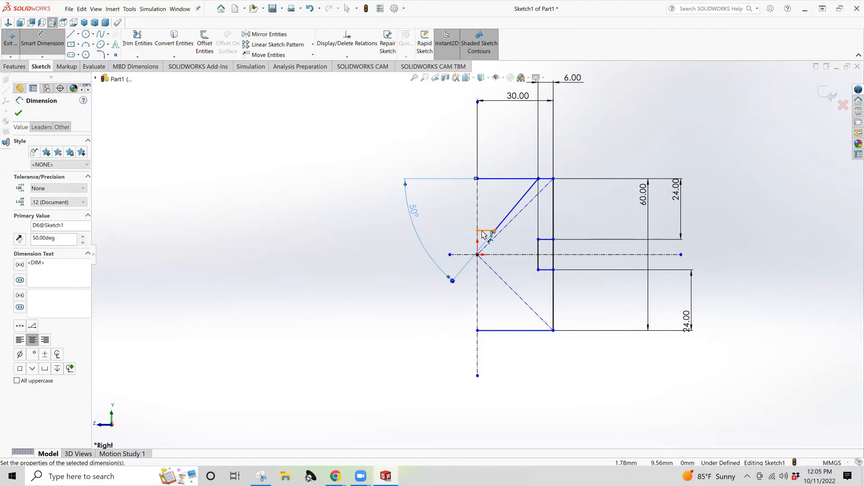
click(491, 180)
click(486, 231)
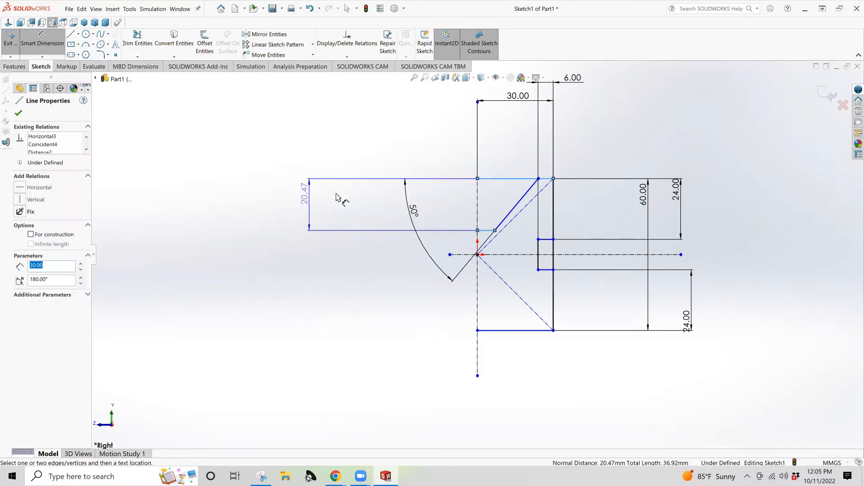
click(333, 201)
text(20)
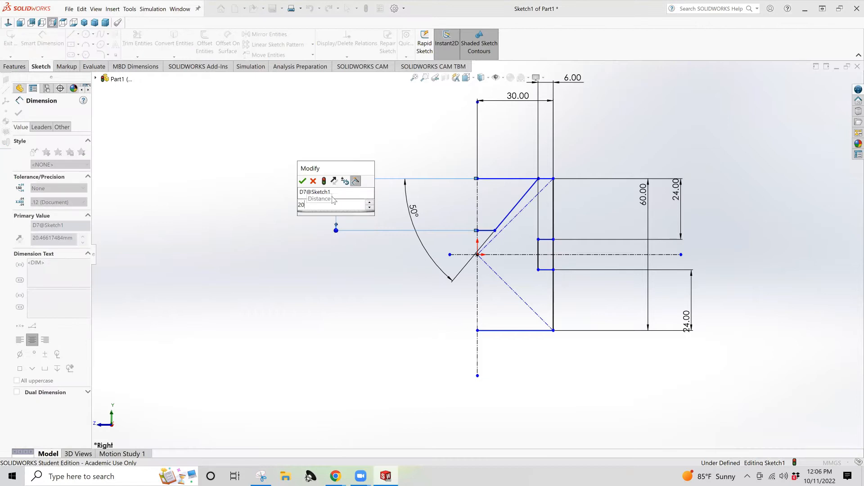
key(Return)
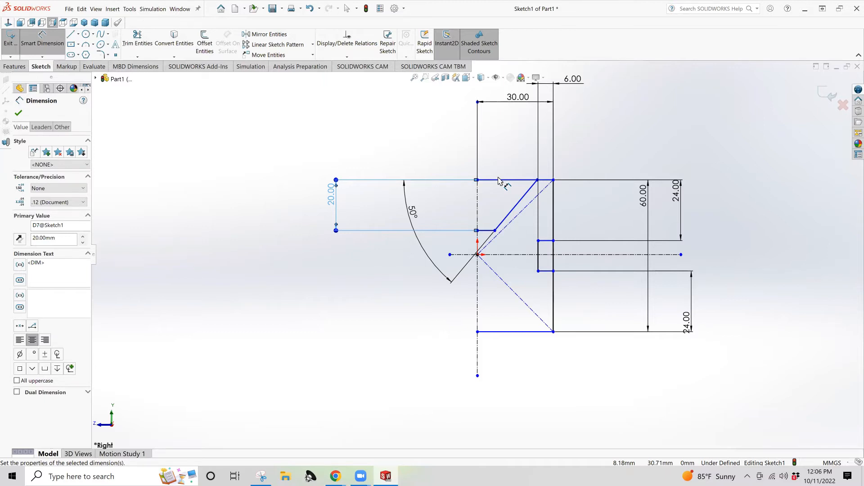
click(477, 180)
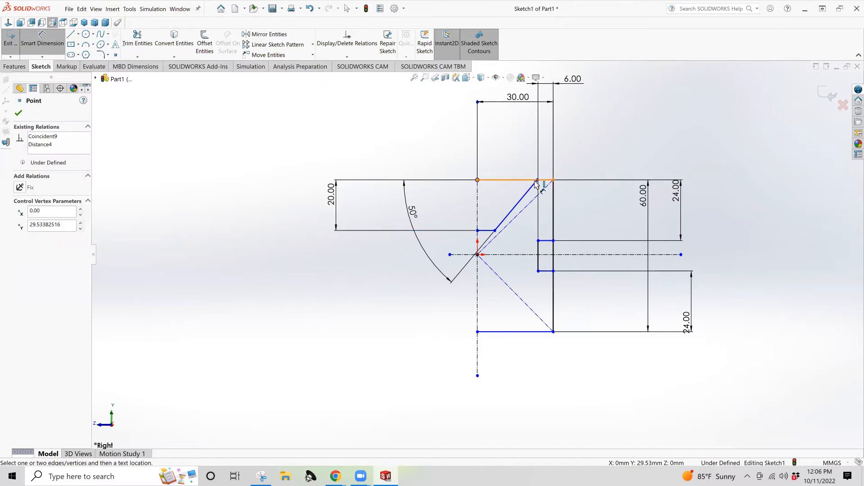
click(538, 181)
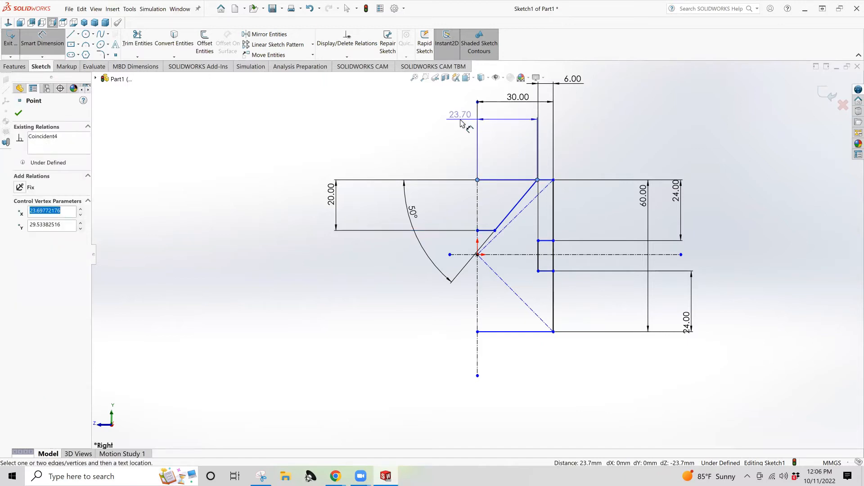
click(460, 122)
text(20)
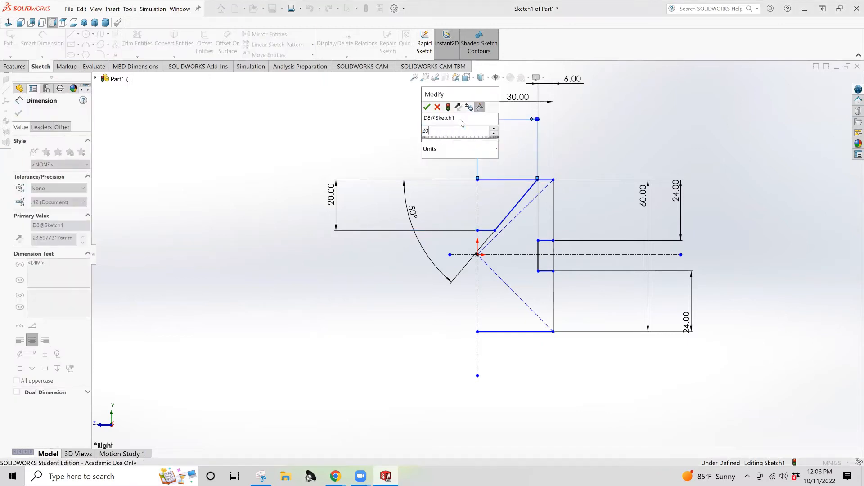
key(Return)
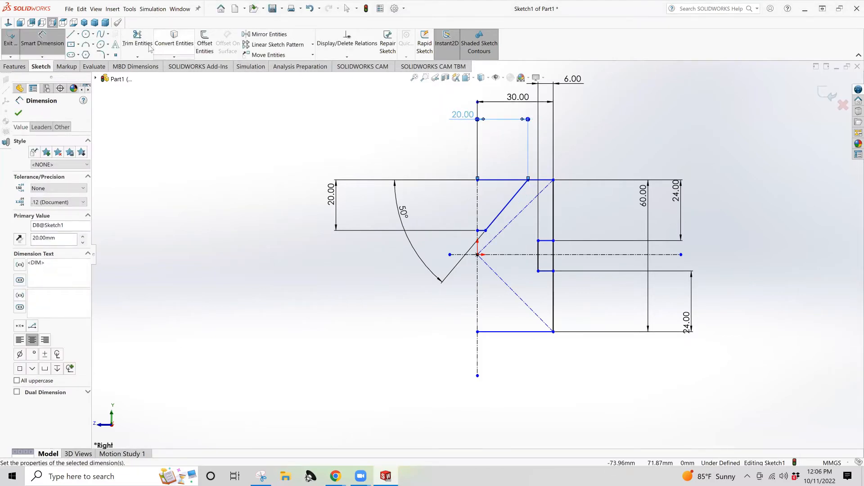
Step: Trim both dashed diagonals and the top-edge stub, accepting deletion of the attached dimensions
key(Escape)
key(t)
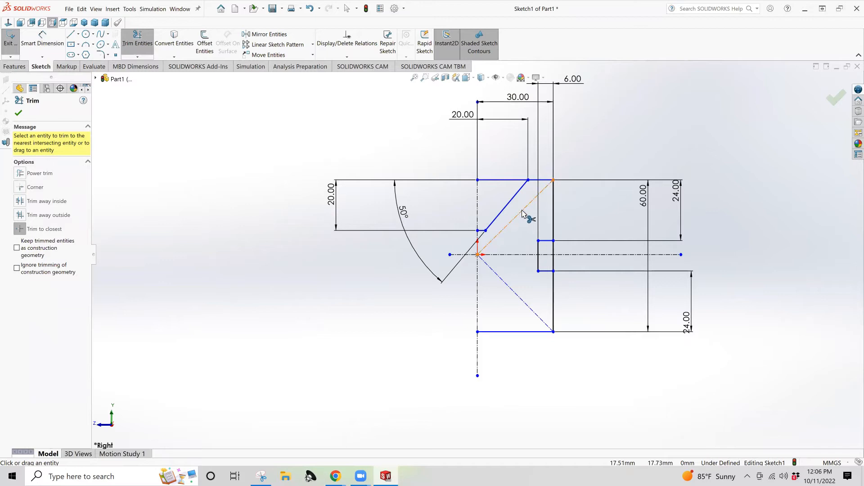
click(521, 217)
click(521, 301)
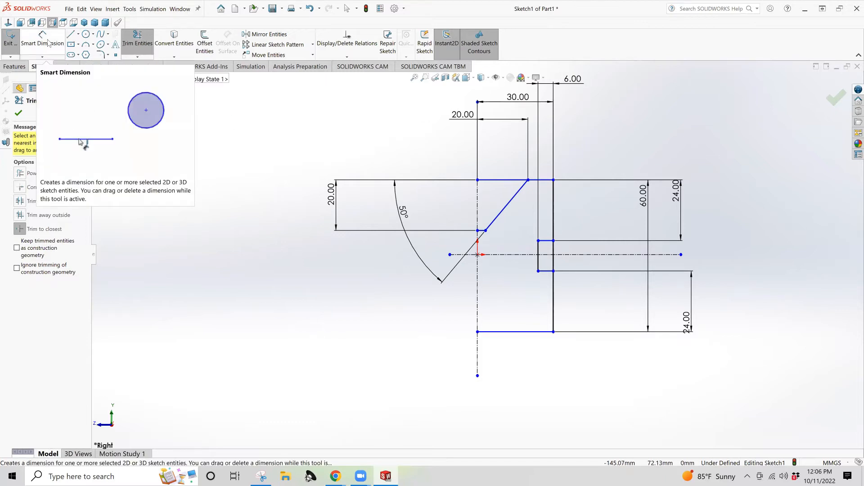
click(499, 180)
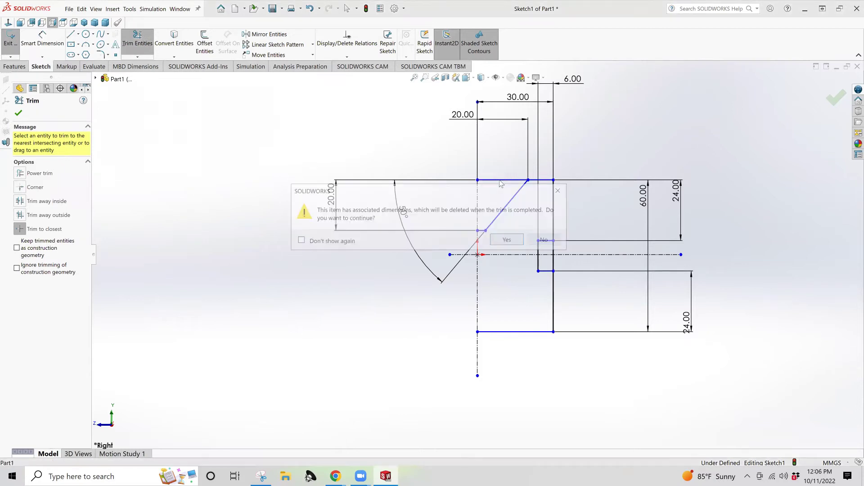
click(508, 240)
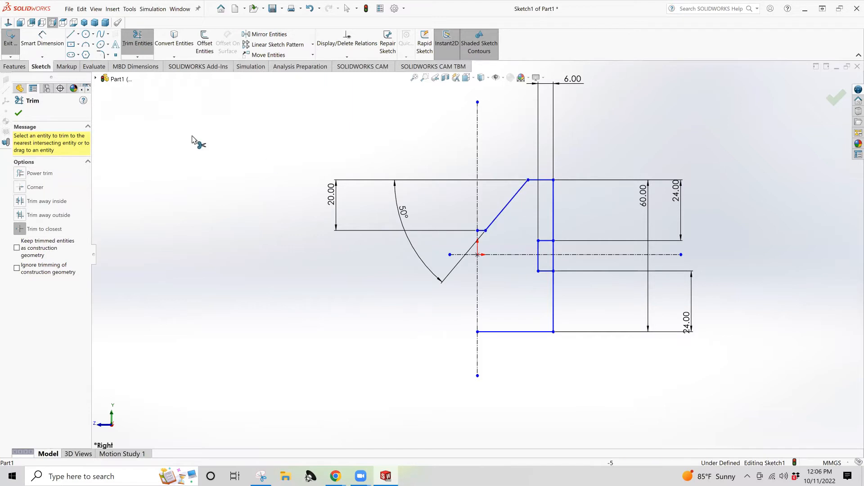
click(45, 43)
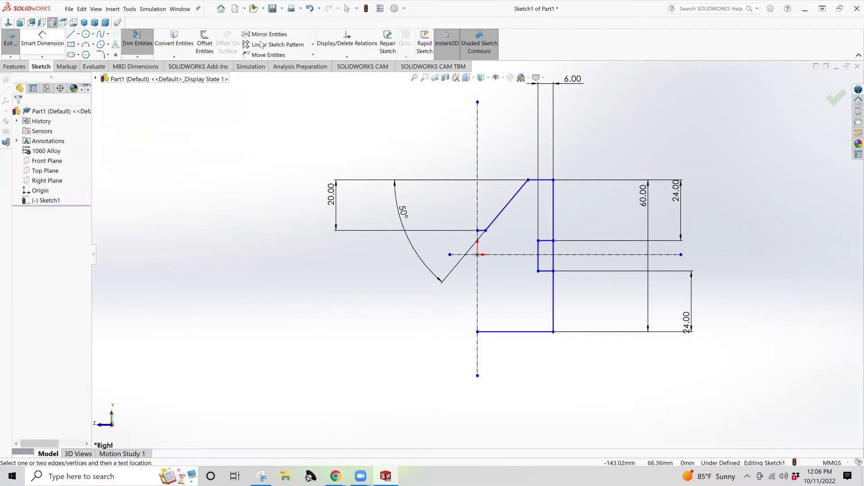
Step: Dimension the width 30 mm from the origin and the top ledge 10 mm long
click(477, 256)
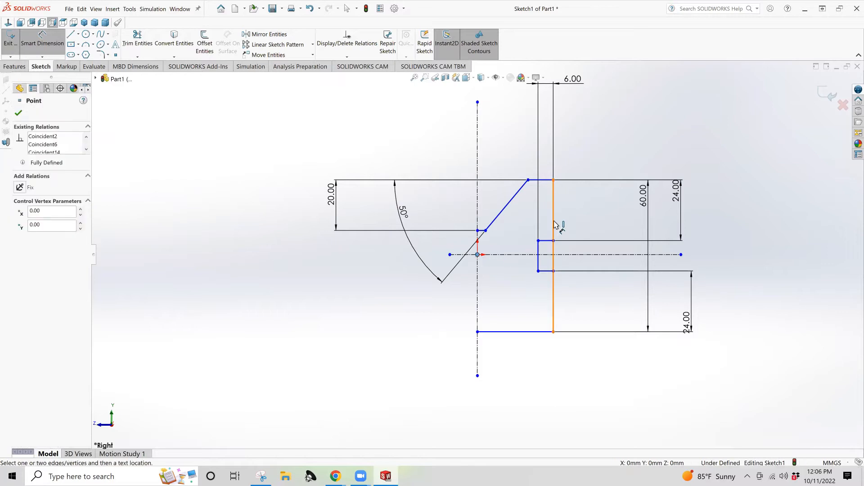
click(552, 178)
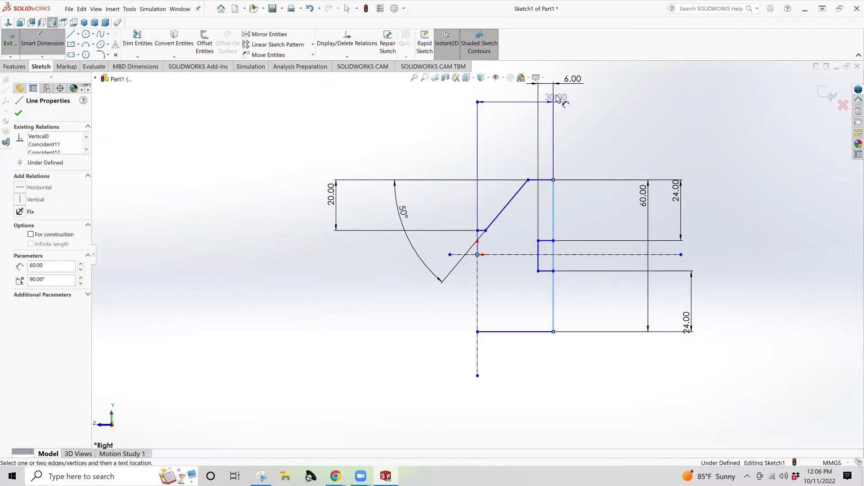
click(557, 73)
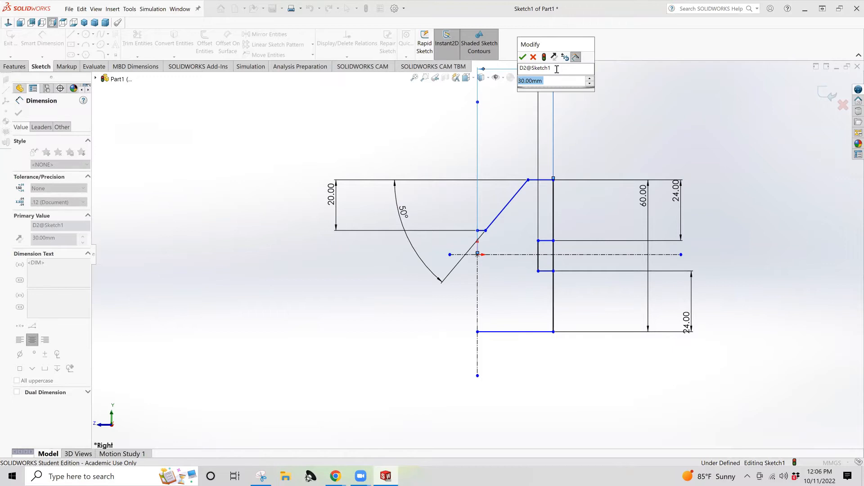
key(Return)
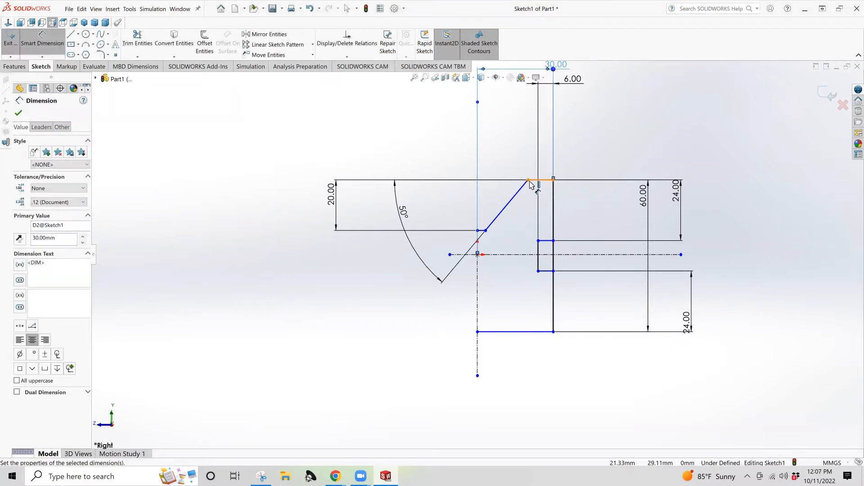
click(550, 181)
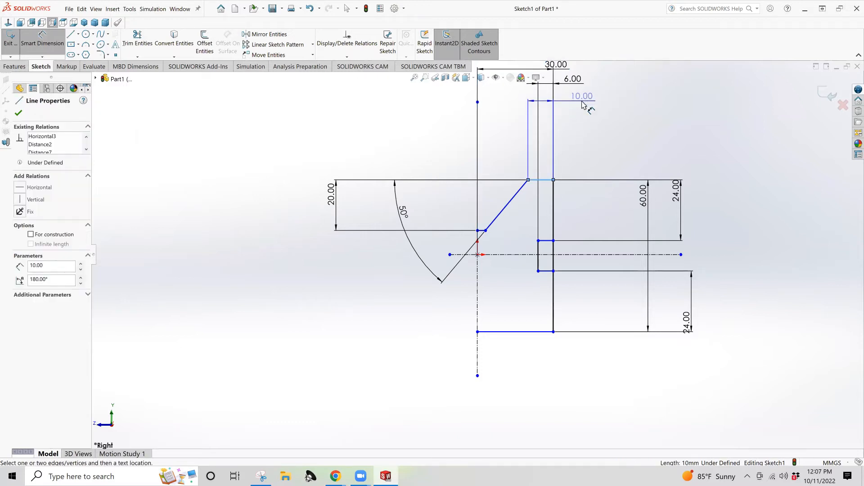
click(582, 103)
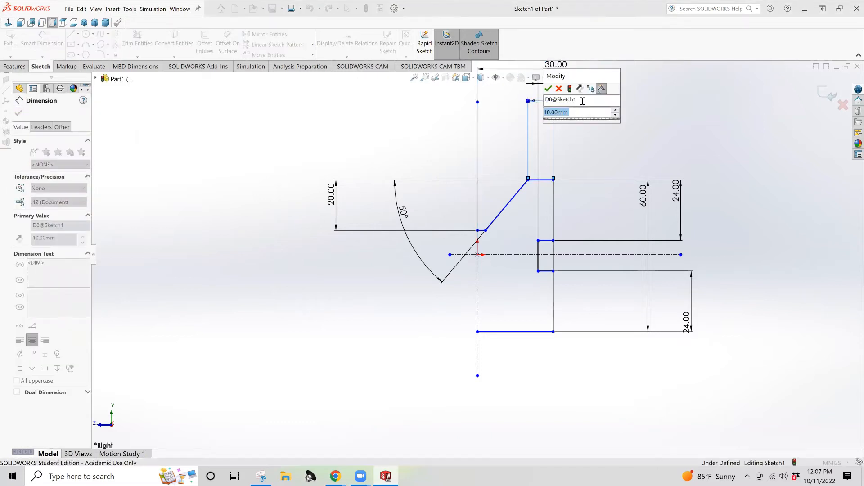
key(Return)
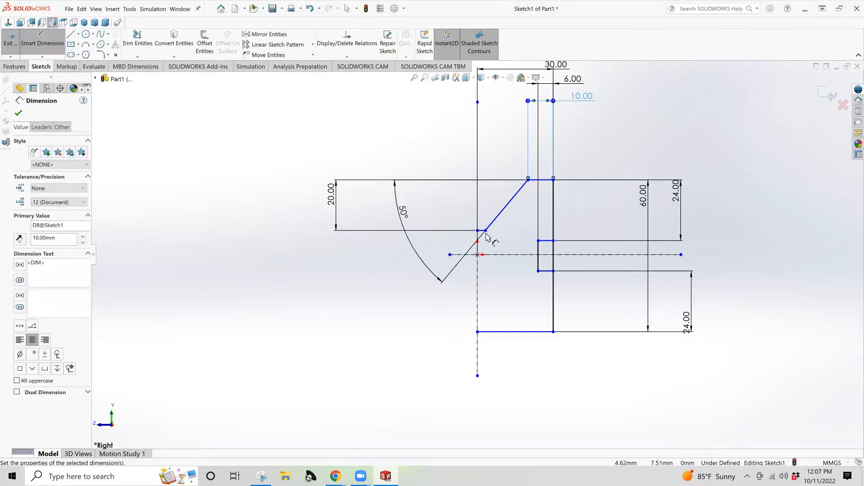
Step: Dimension the notch floor 10 mm above the horizontal centerline from the origin
click(478, 254)
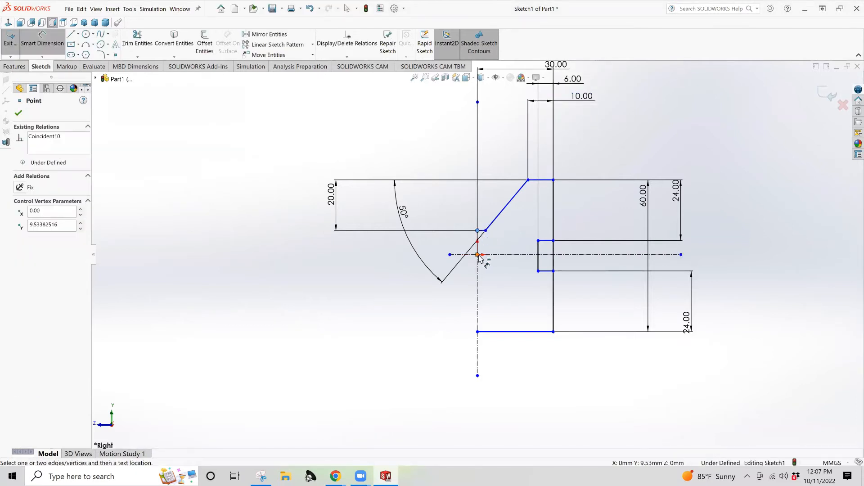
click(398, 259)
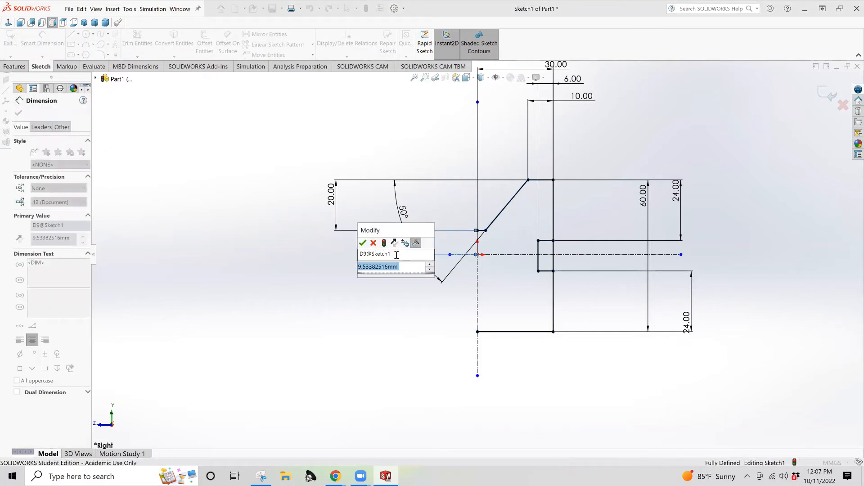
key(Return)
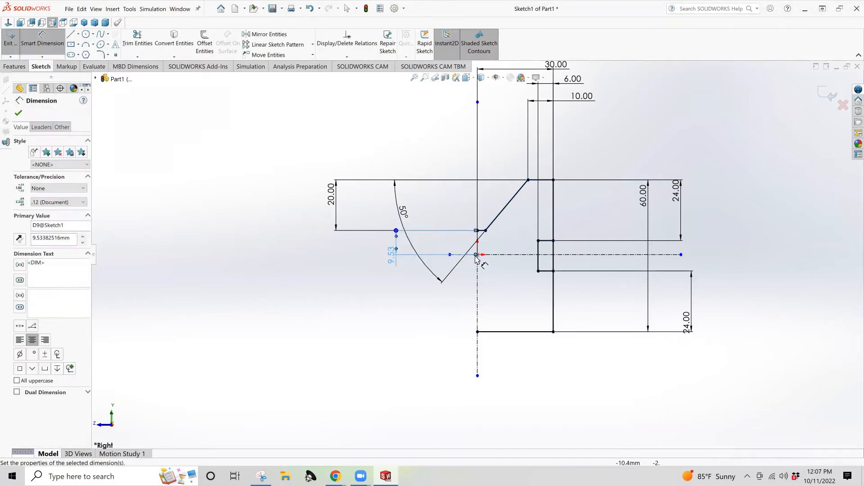
double_click(391, 253)
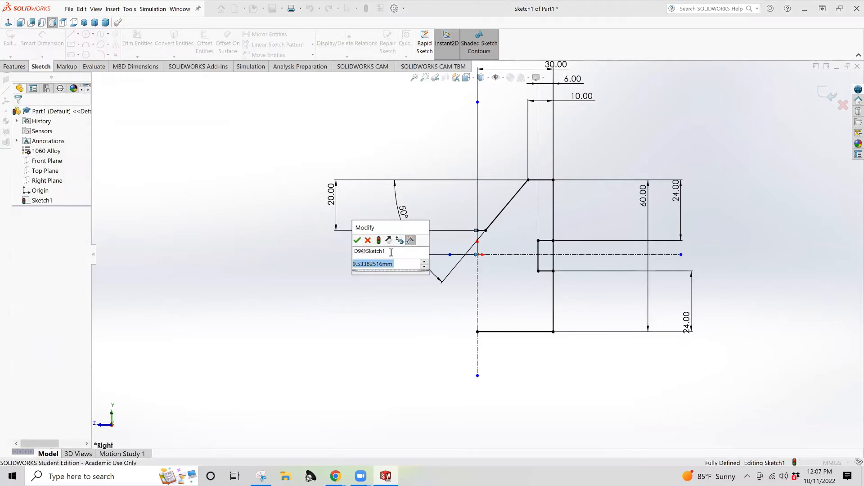
text(10)
key(Return)
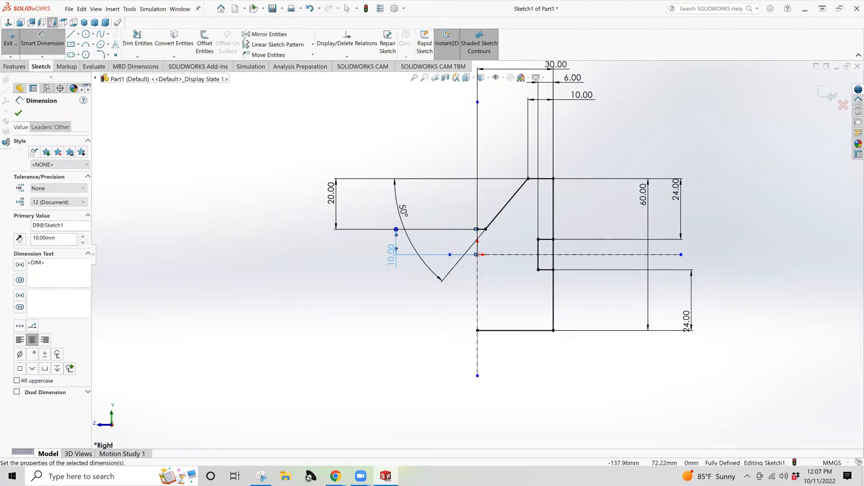
Step: Mirror the angled V edge about the horizontal centerline
click(260, 34)
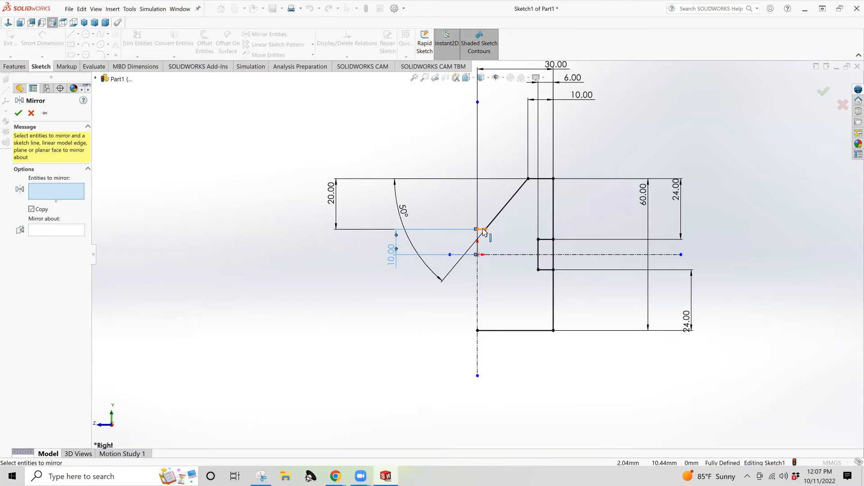
click(503, 208)
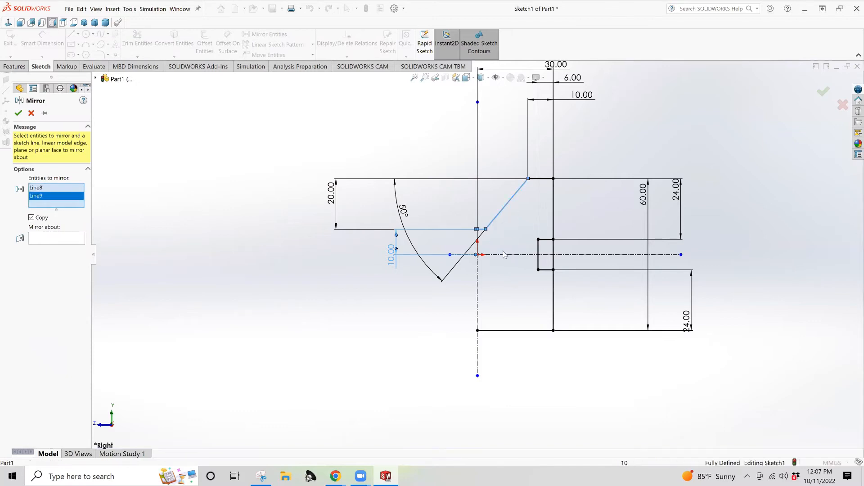
click(57, 240)
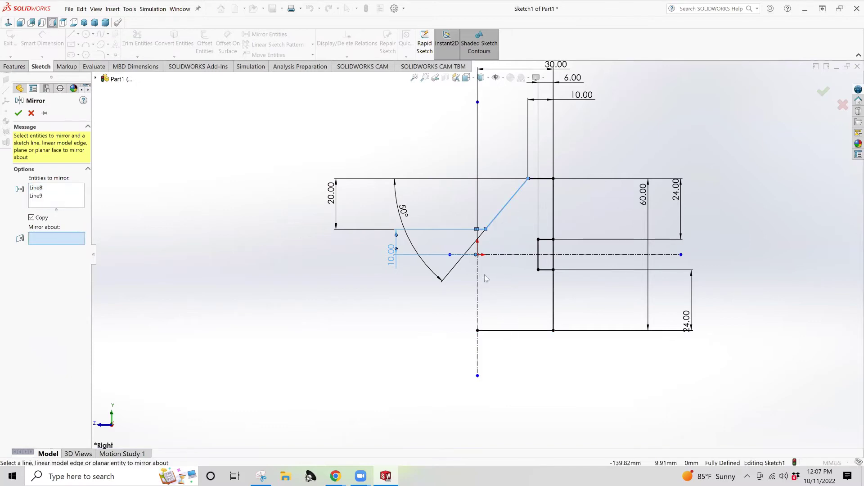
click(511, 259)
click(18, 113)
Step: Trim the leftover segments and remove the top 10.00 dimension
click(137, 39)
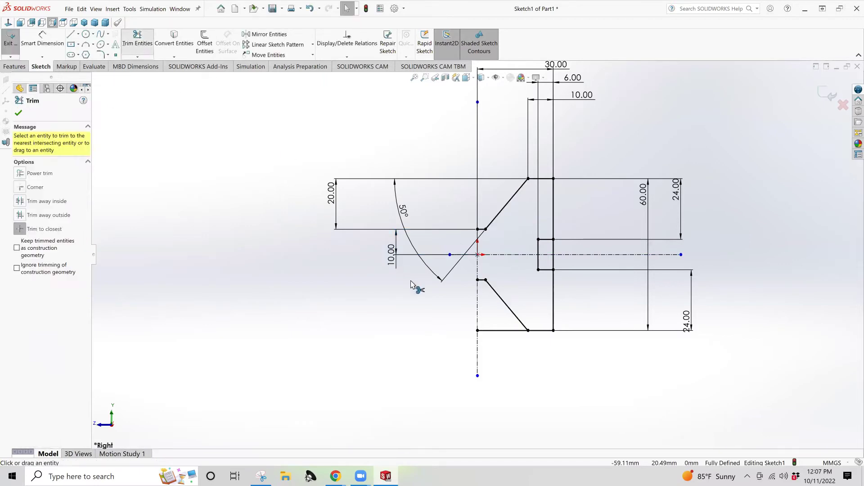
click(497, 331)
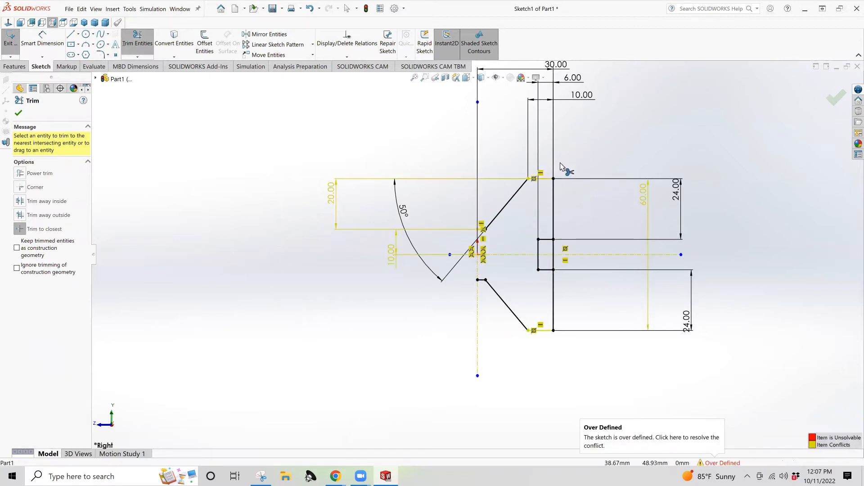
click(555, 265)
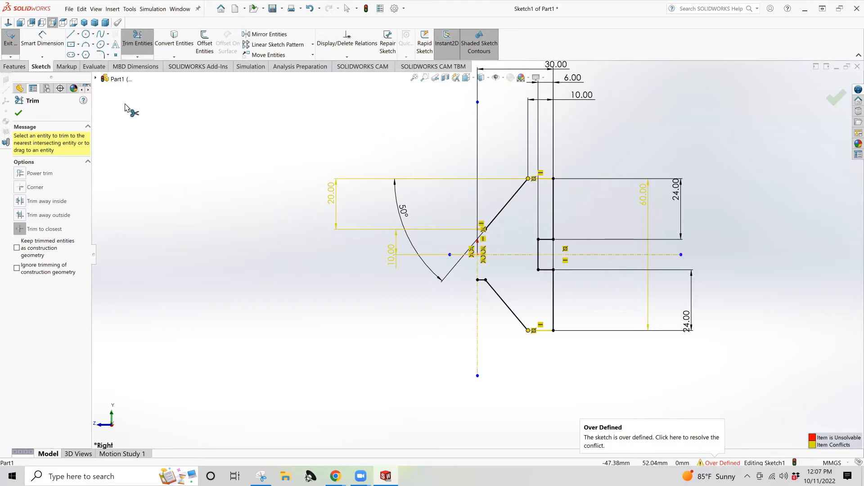
click(140, 54)
click(574, 97)
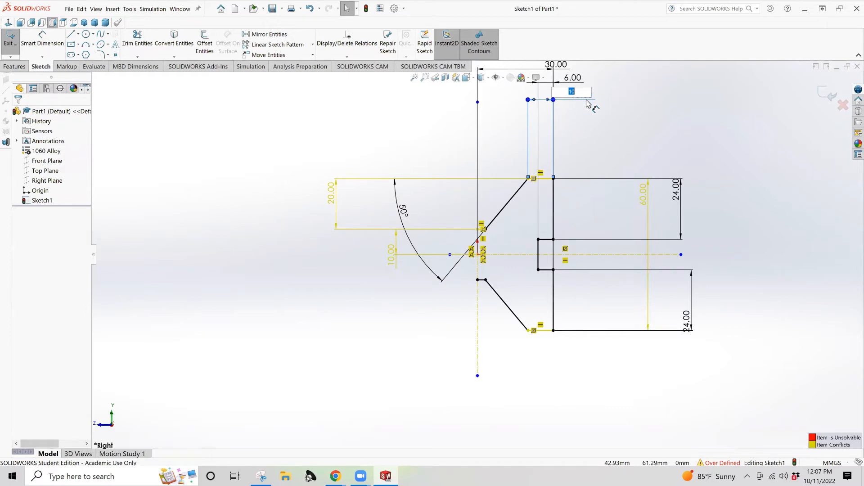
click(587, 102)
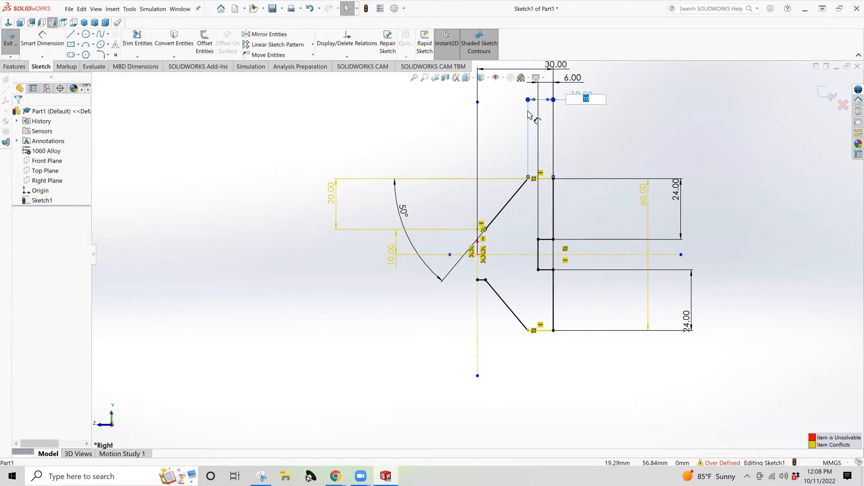
key(ctrl+z)
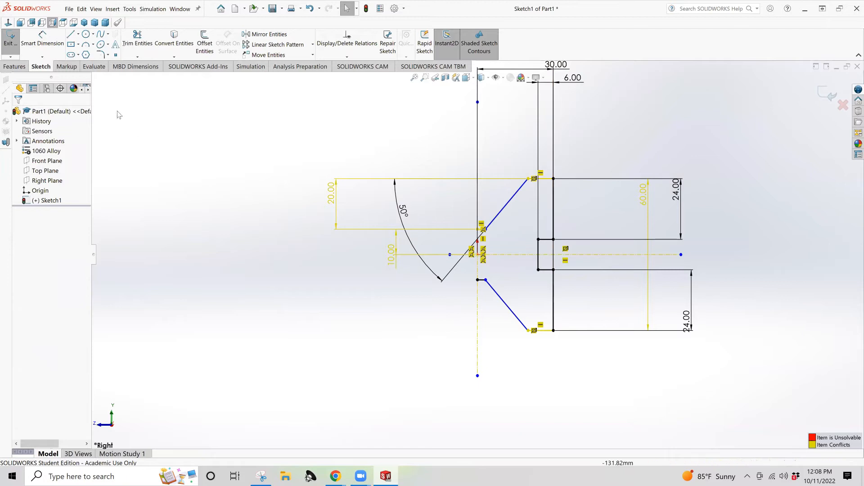
Step: Mirror all right-half profile edges, V and slot included, about the vertical centreline
click(255, 34)
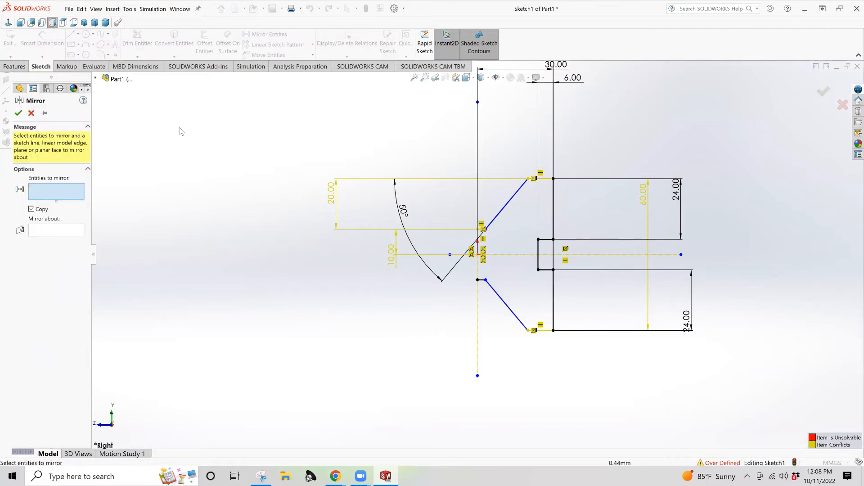
click(95, 79)
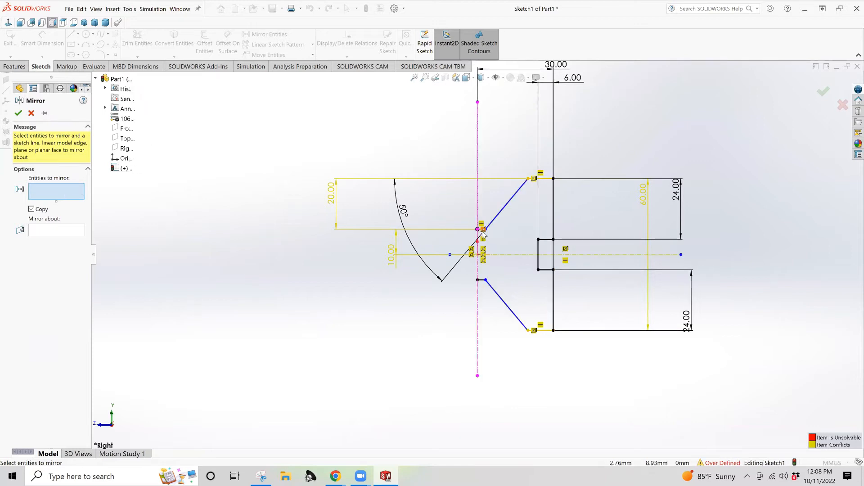
scroll(497, 226, down, 5)
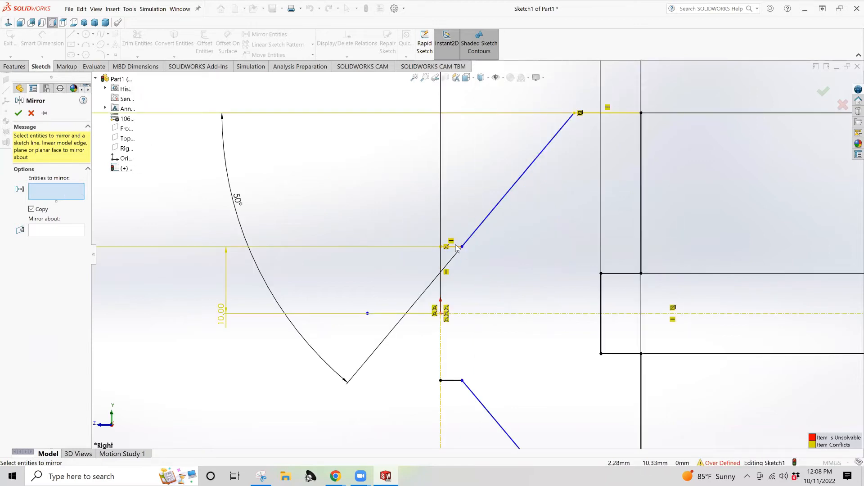
click(471, 238)
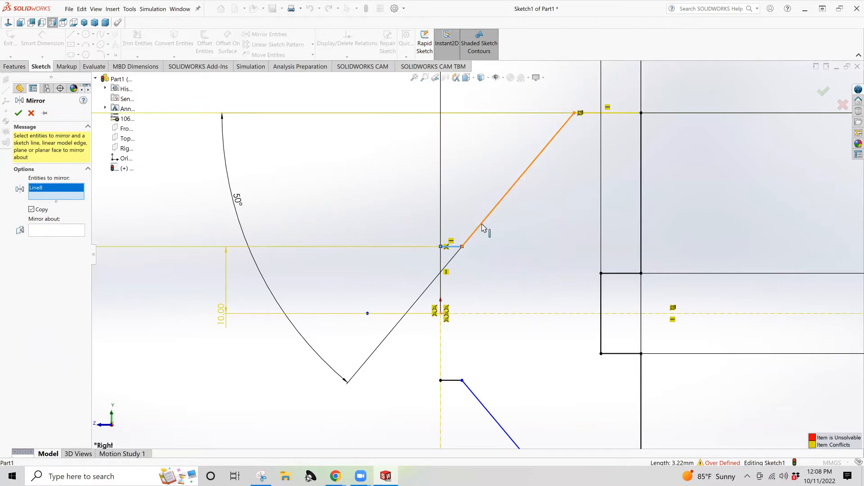
click(482, 224)
click(620, 116)
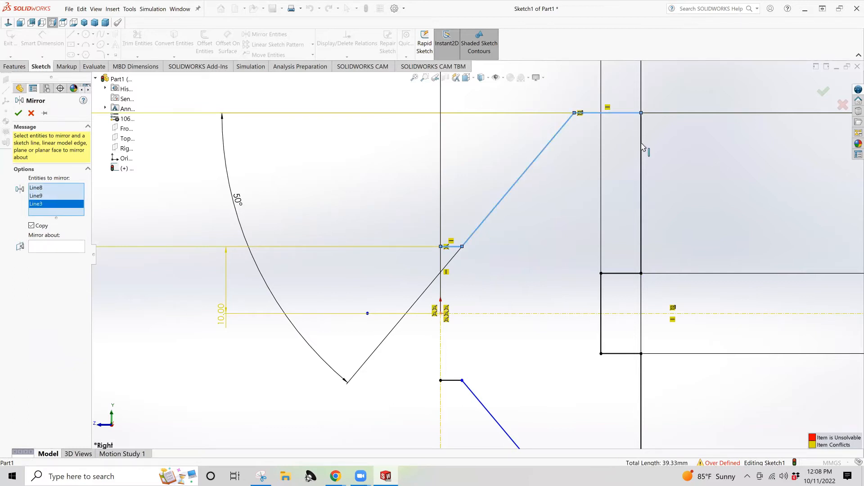
click(640, 230)
click(621, 274)
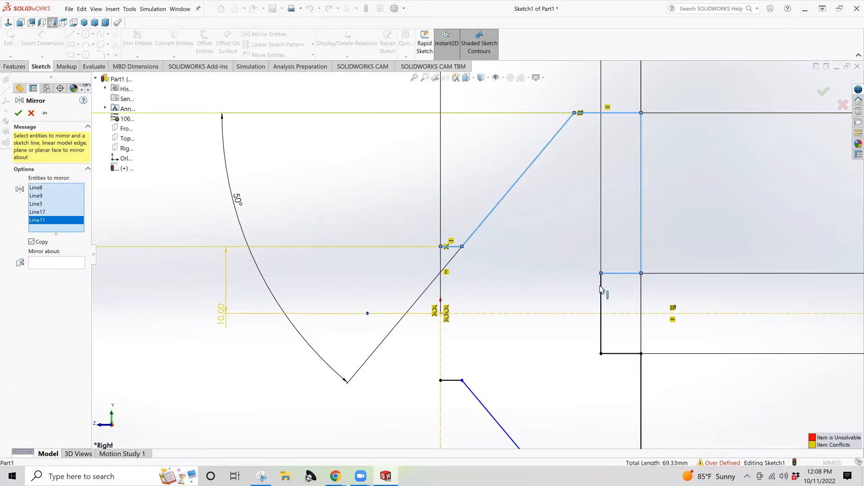
click(602, 308)
click(616, 353)
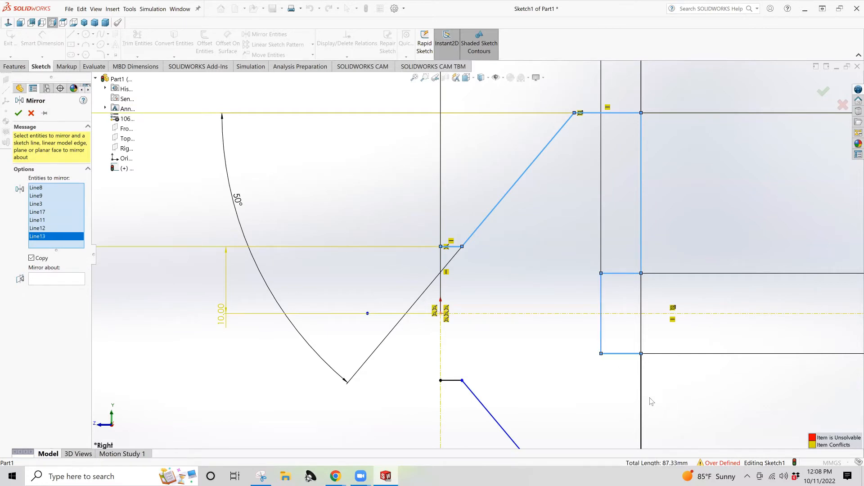
click(640, 378)
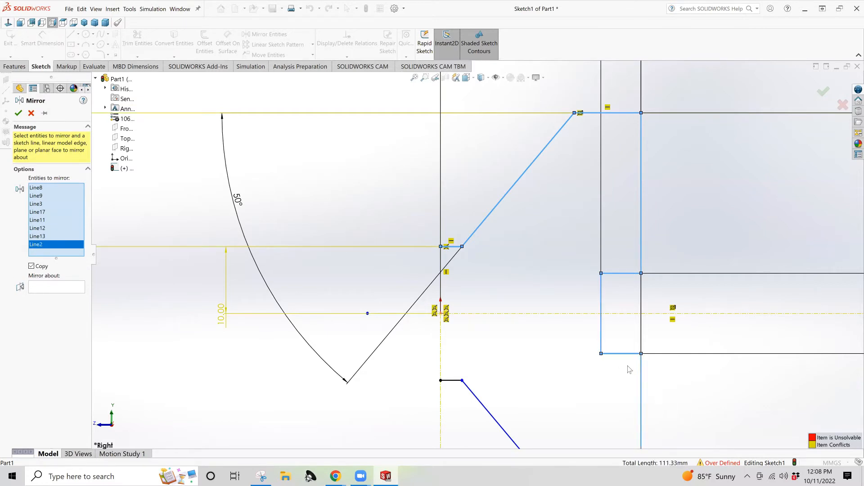
scroll(552, 406, up, 2)
click(552, 405)
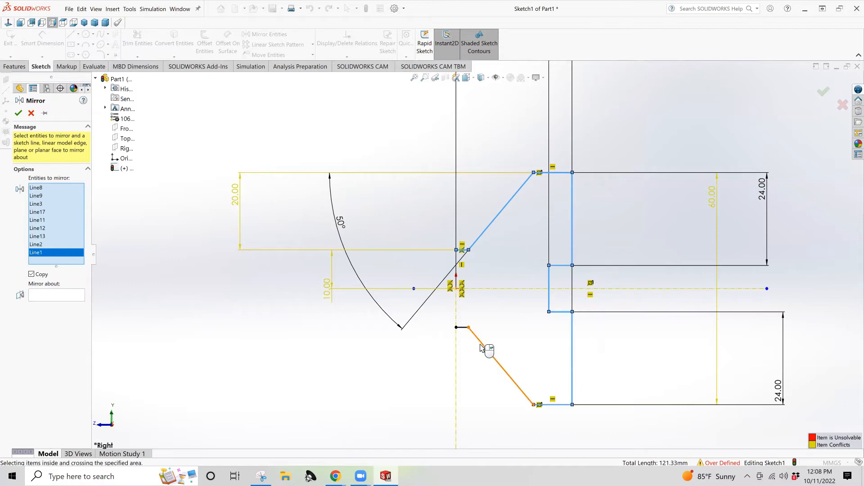
click(470, 334)
click(463, 328)
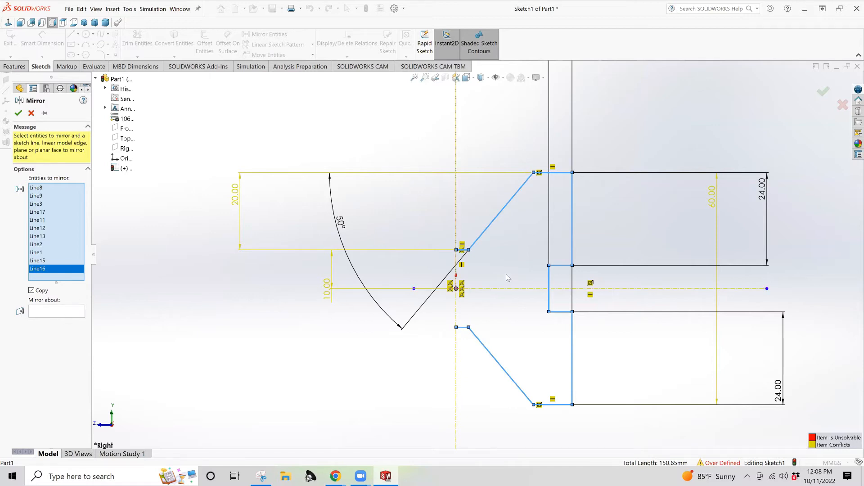
click(54, 313)
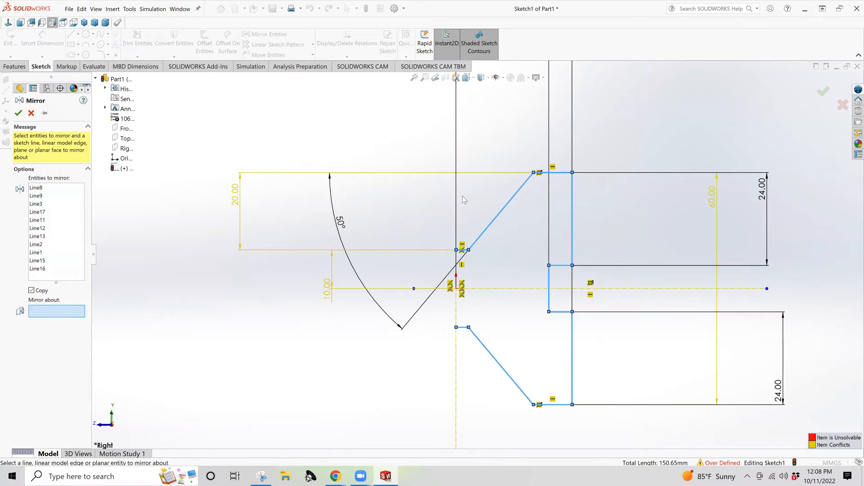
click(456, 350)
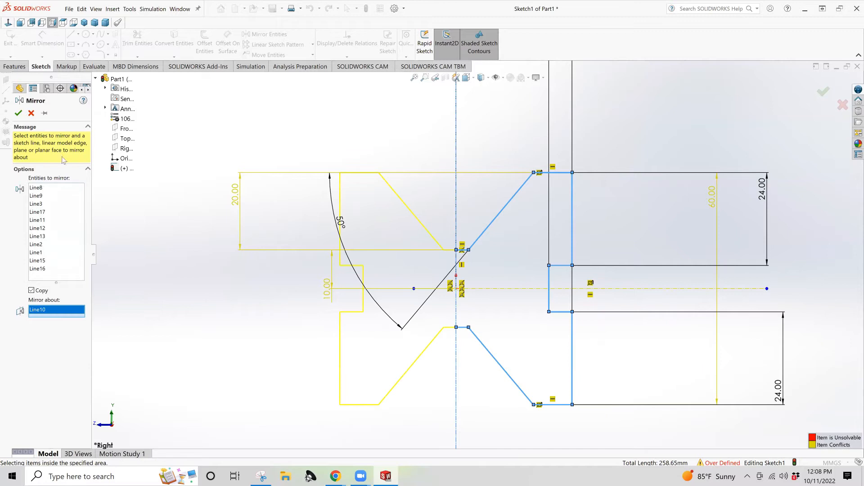
Step: Confirm the mirror and extrude the profile 100 mm into the solid Boss-Extrude1
click(18, 113)
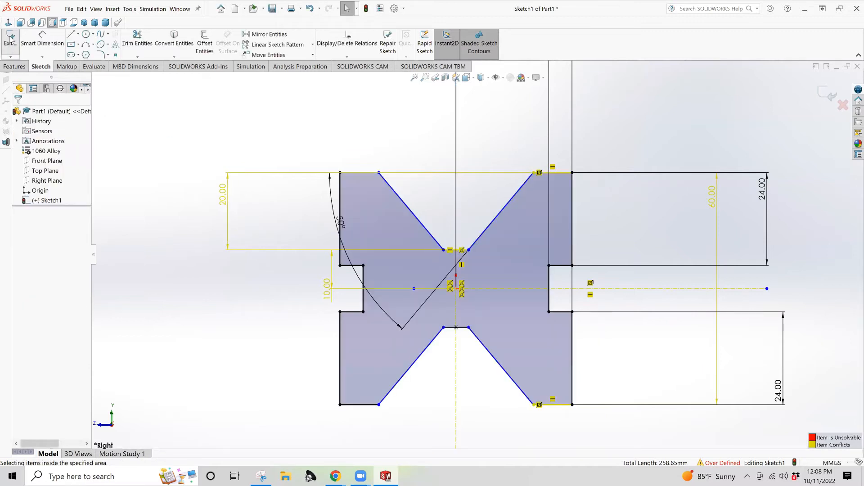
click(14, 66)
click(16, 44)
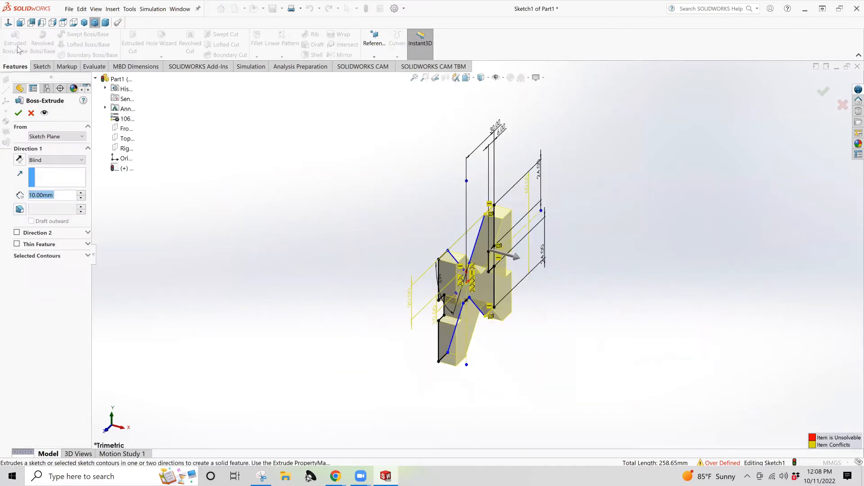
text(100)
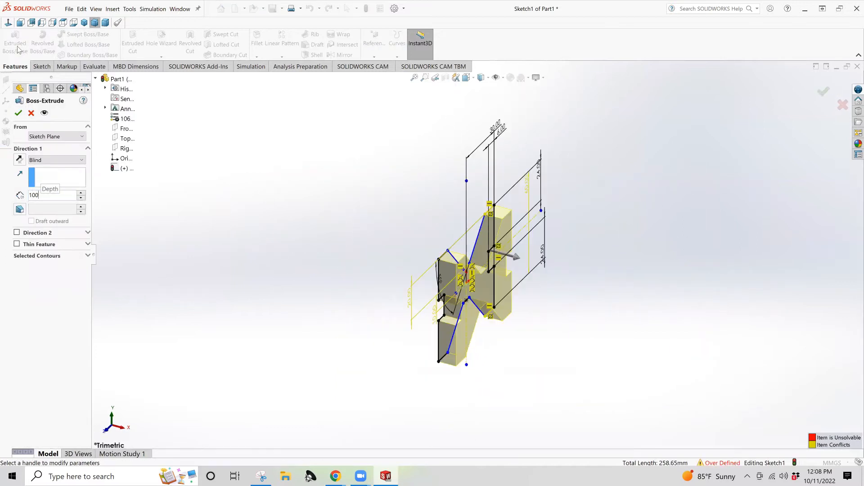
key(Return)
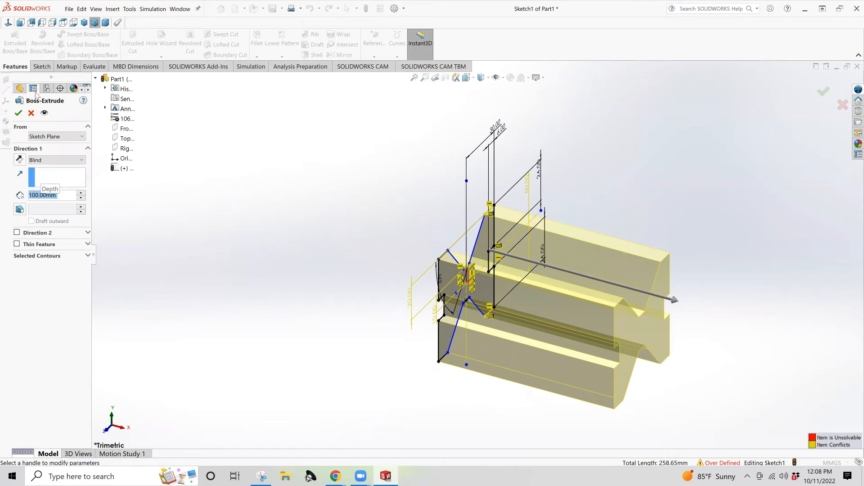
click(20, 113)
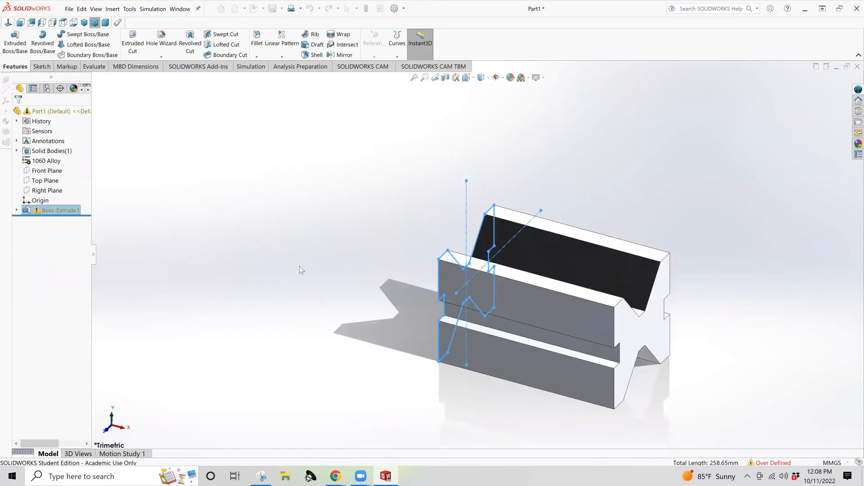
scroll(346, 288, up, 2)
scroll(346, 289, up, 2)
mouse_move(346, 288)
middle_down()
mouse_move(488, 212)
mouse_move(510, 257)
mouse_move(436, 255)
mouse_move(448, 257)
mouse_move(446, 234)
mouse_move(424, 319)
mouse_move(401, 306)
middle_up()
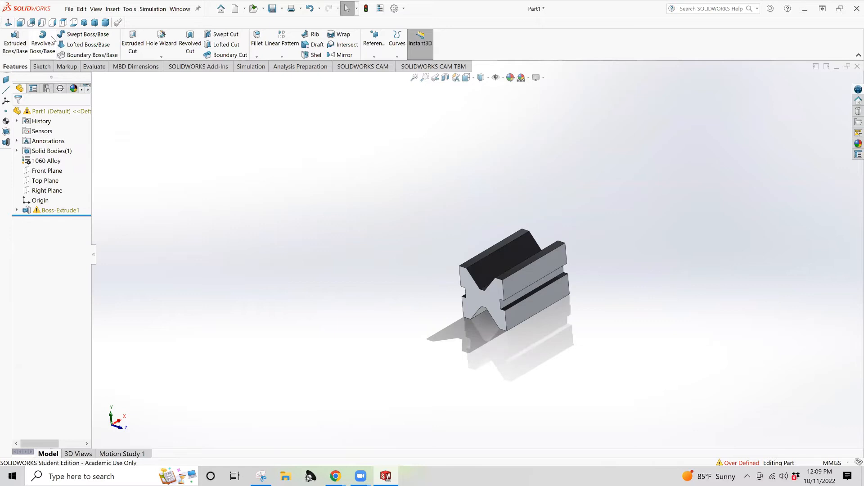
Step: Save the V-block part under the new name '007 part 1'
click(69, 8)
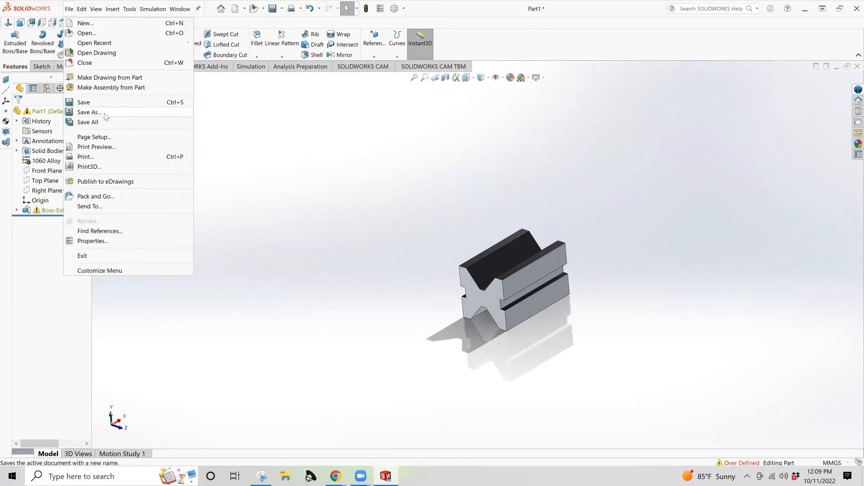
click(235, 167)
text(007 part 1)
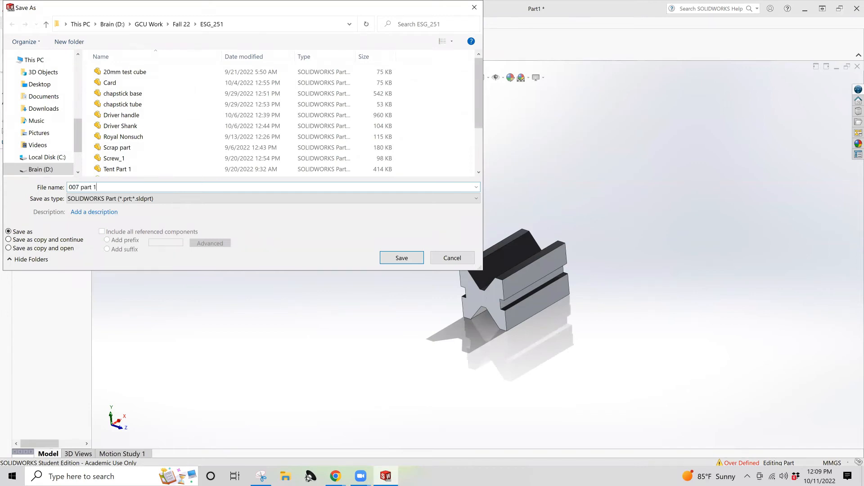
click(402, 257)
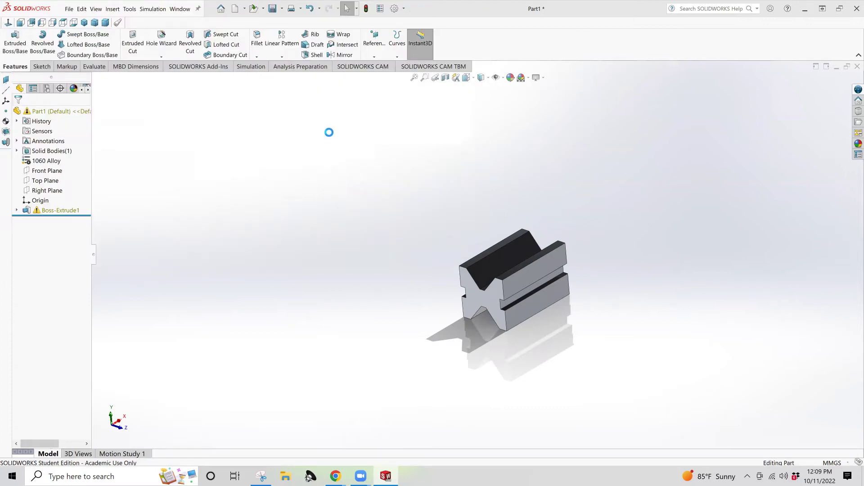
click(41, 68)
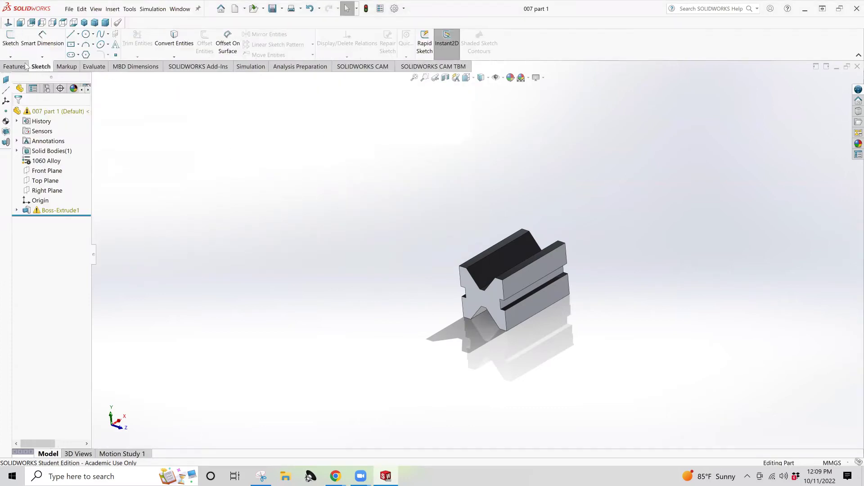
Step: Create a new part document and start a sketch on its Front Plane
click(70, 8)
click(80, 23)
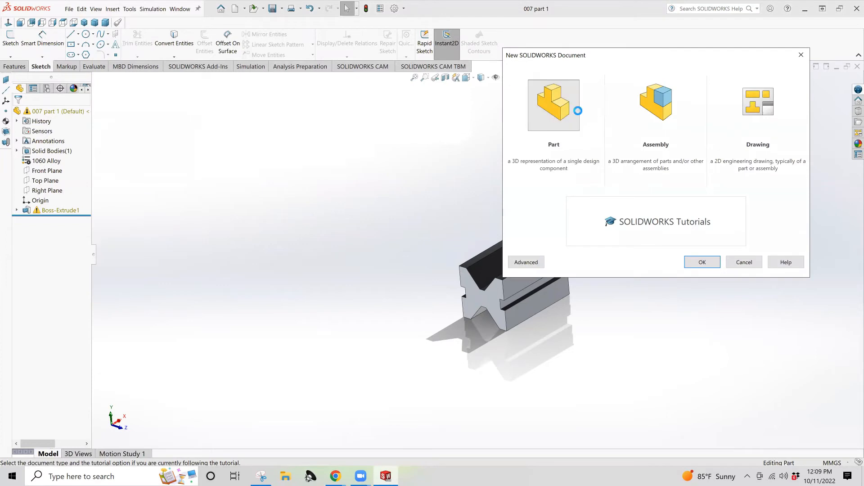
key(Return)
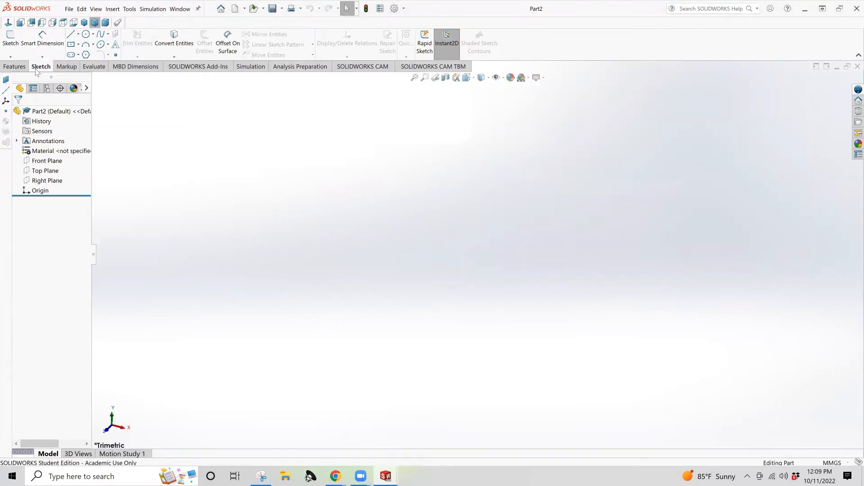
click(10, 41)
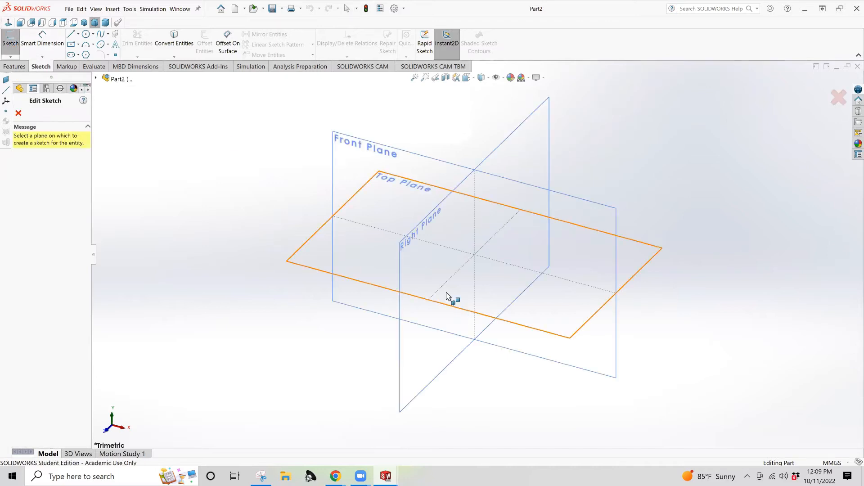
click(367, 161)
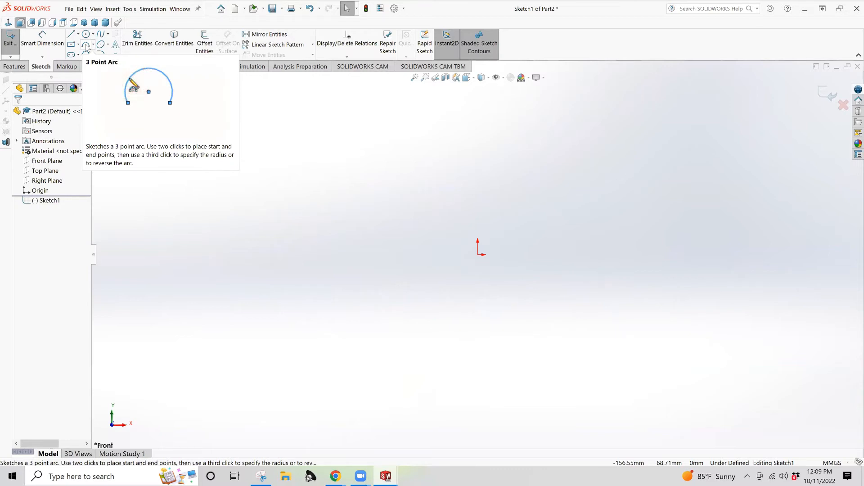
Step: Draw a centerpoint quarter arc about the origin from straight above it to its right
click(93, 45)
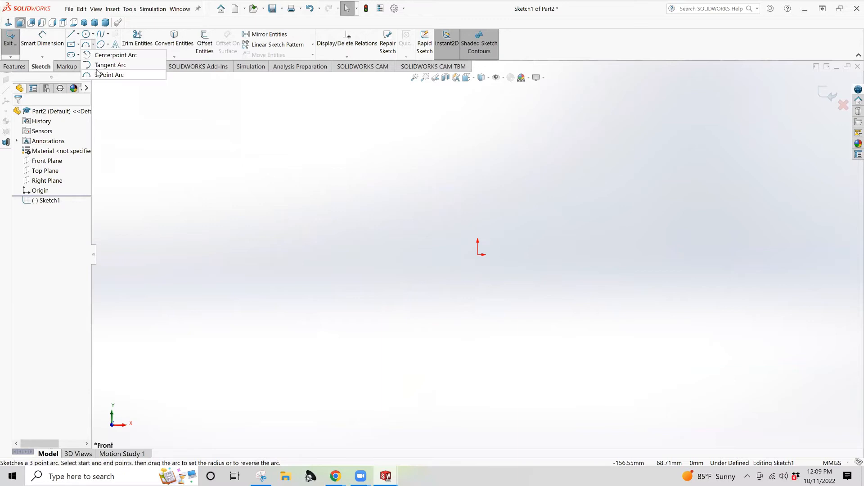
click(103, 75)
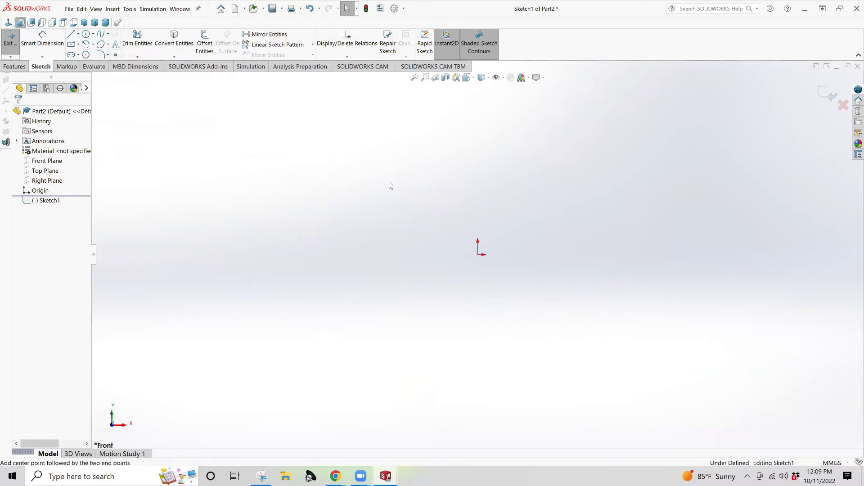
click(478, 254)
click(480, 167)
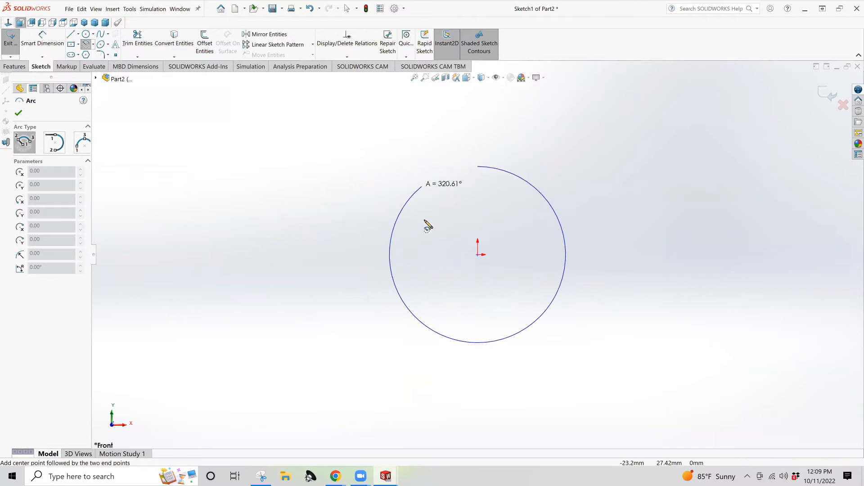
click(566, 255)
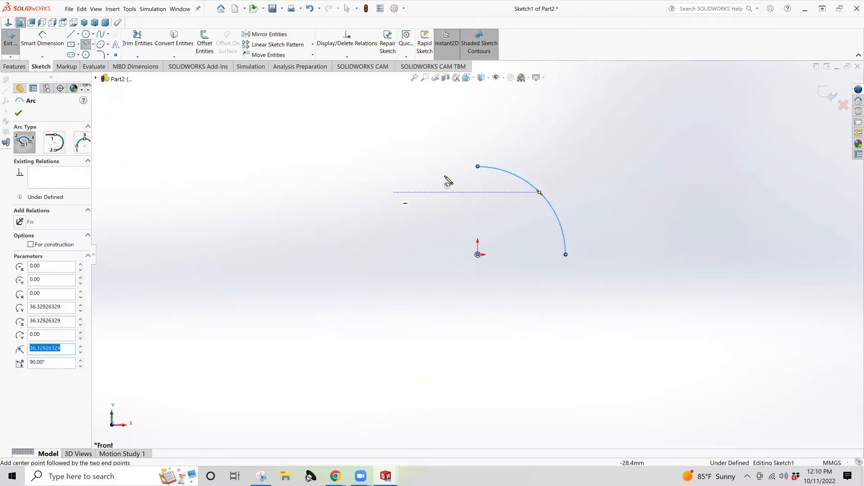
click(56, 42)
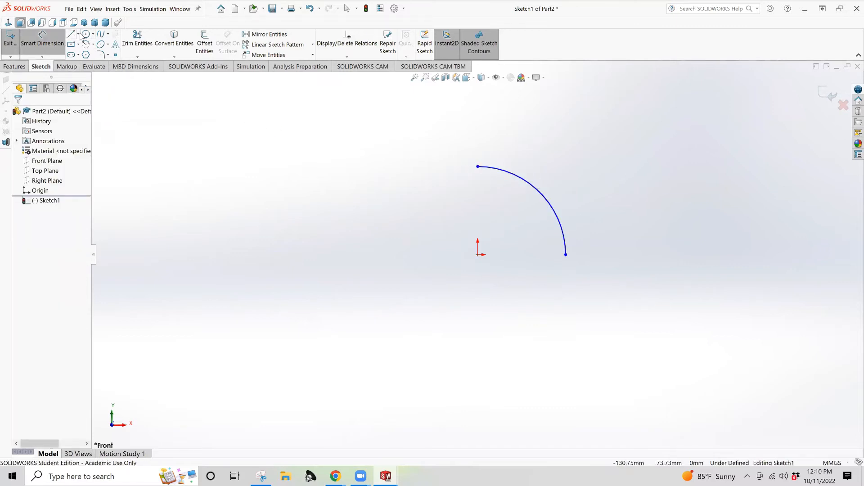
Step: Draw a centerline from the arc's top point to the origin, then delete it
click(79, 35)
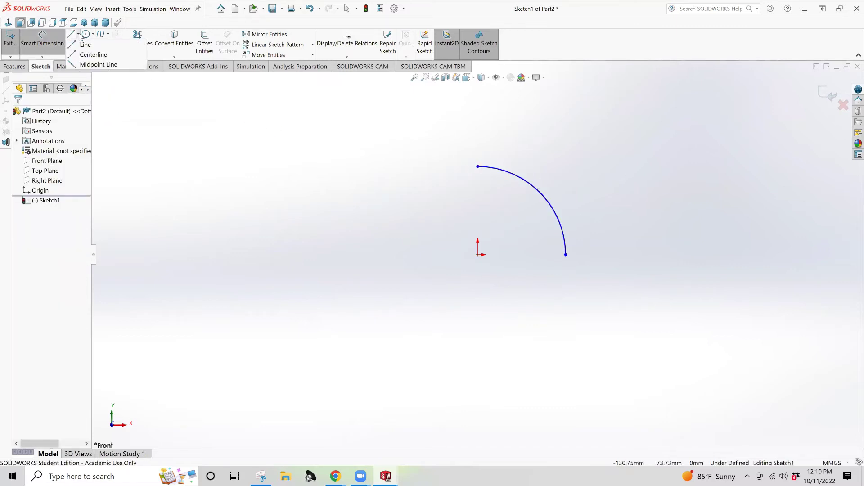
click(82, 56)
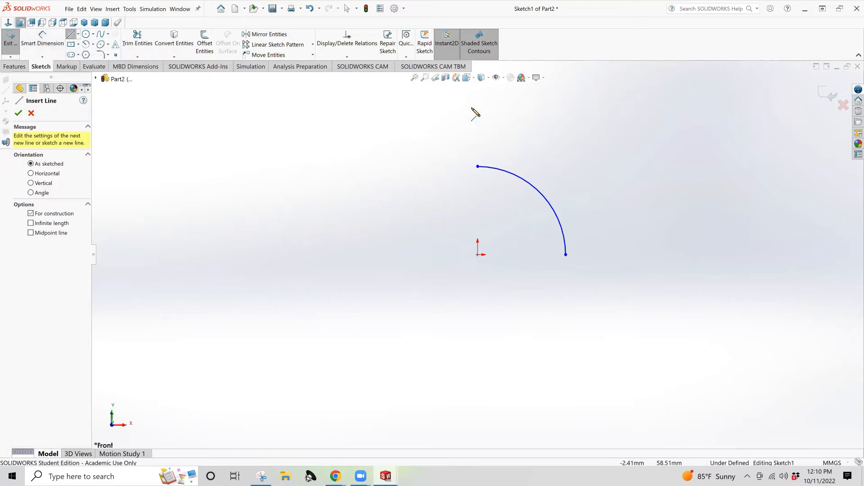
click(476, 100)
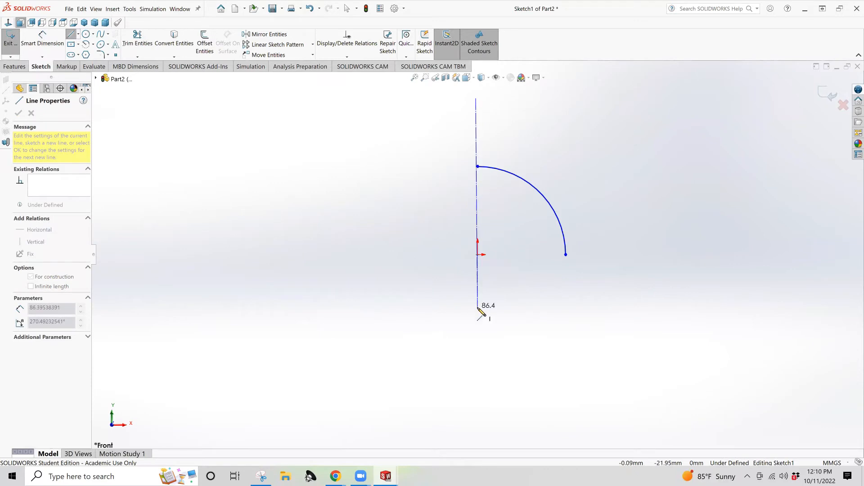
click(477, 254)
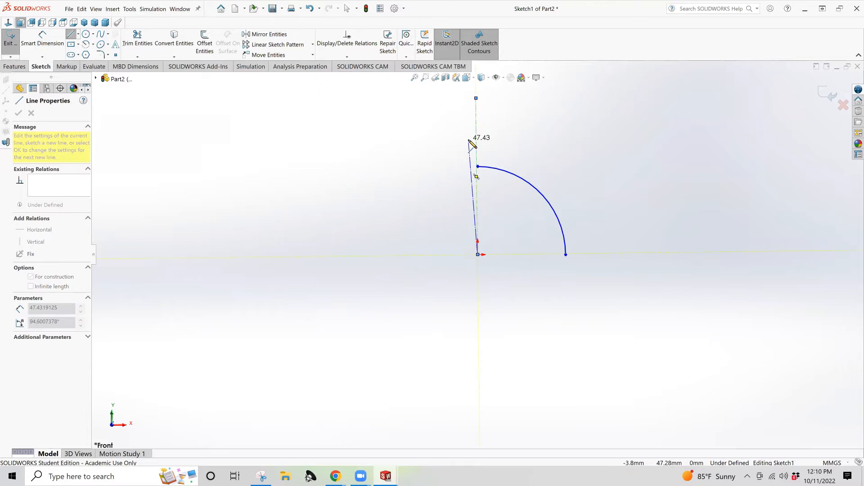
key(Escape)
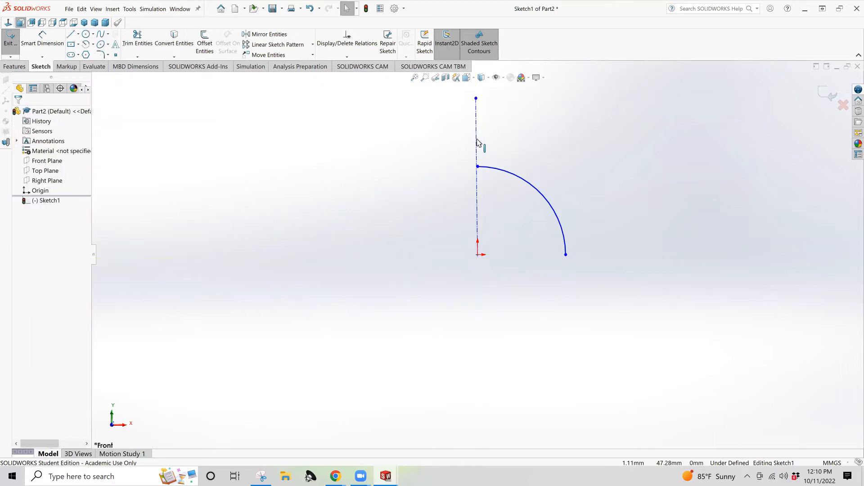
click(476, 142)
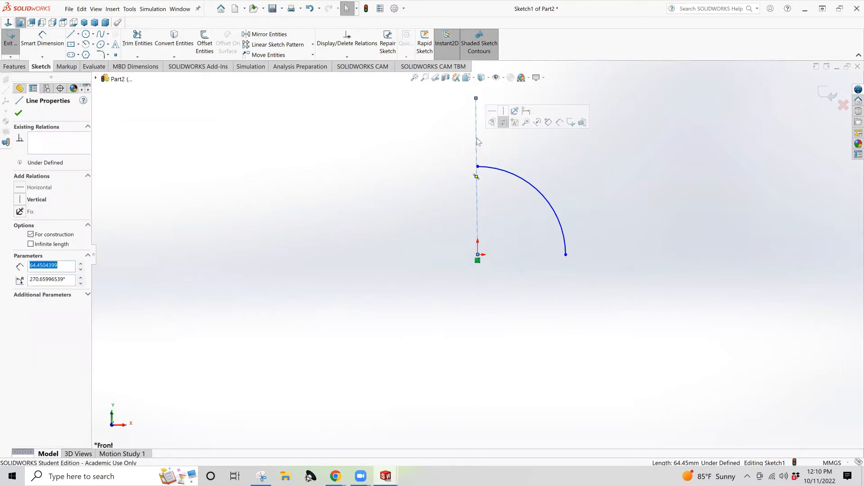
key(Delete)
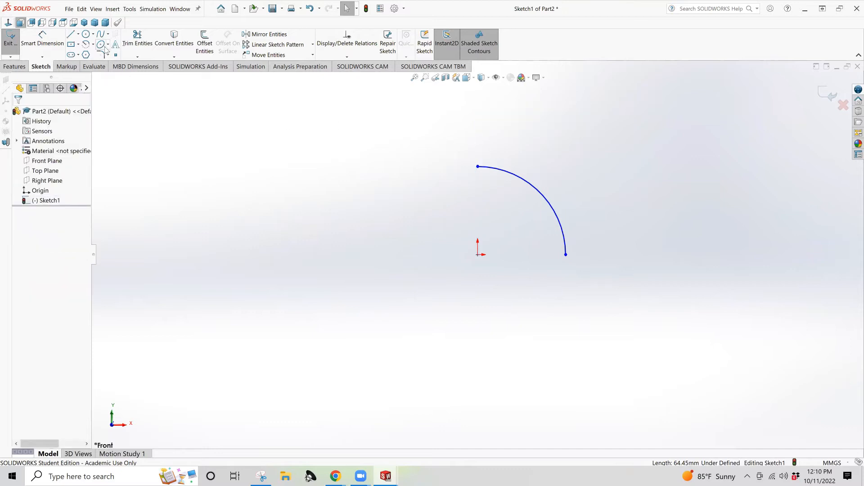
Step: Draw a vertical centerline through the origin extending below it and above the arc's top
click(79, 35)
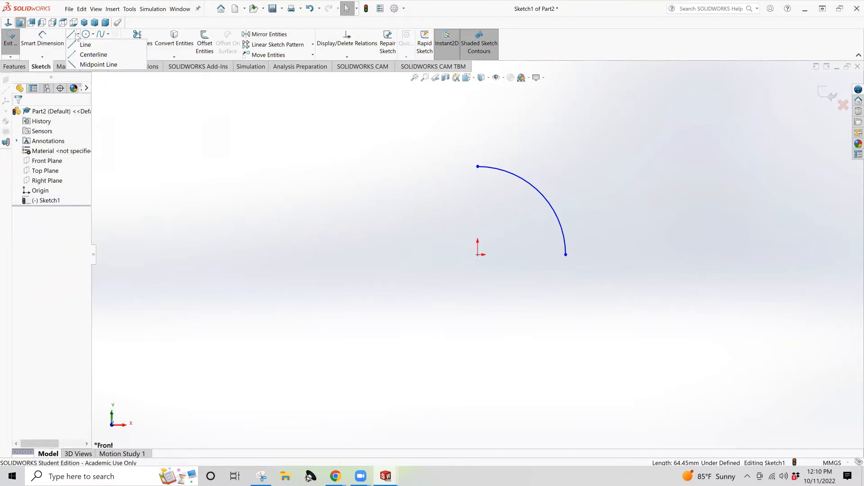
click(86, 60)
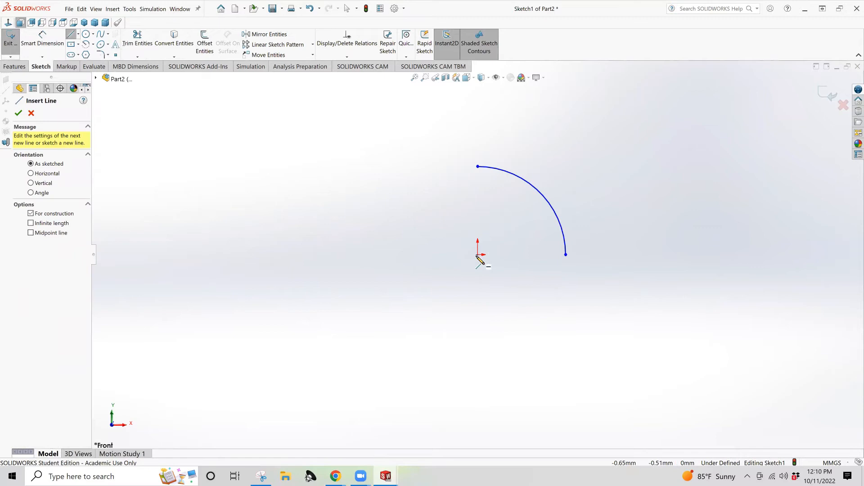
click(478, 315)
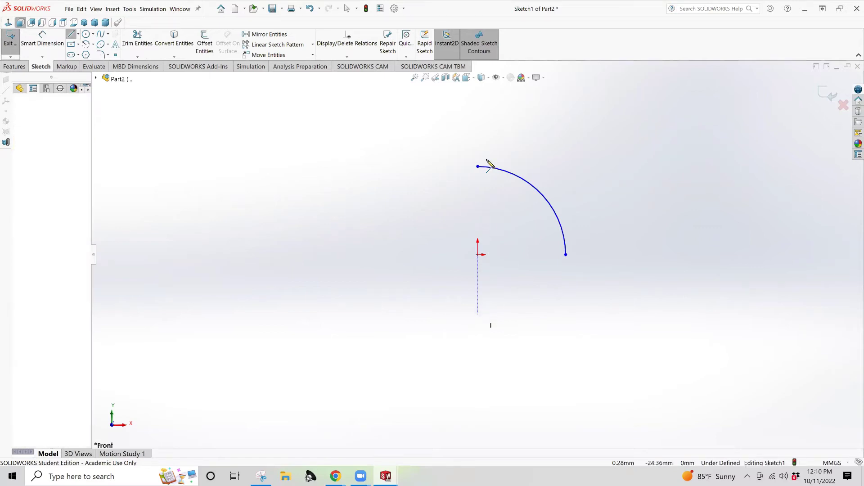
click(478, 112)
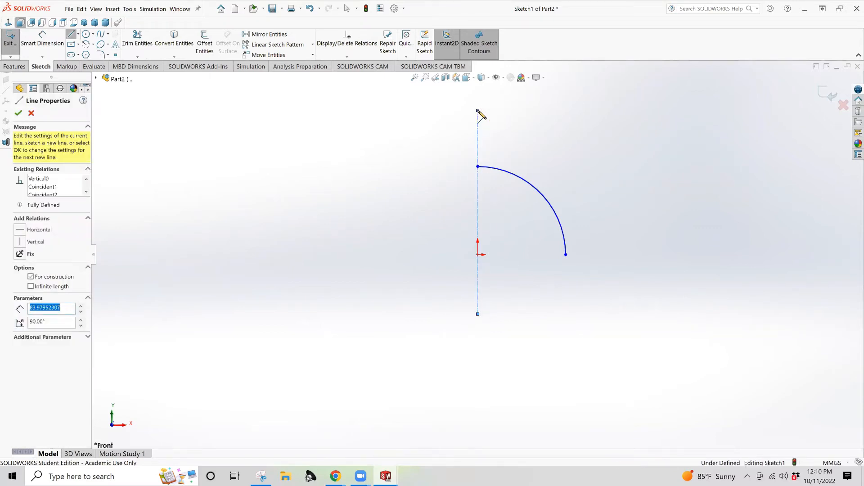
key(Escape)
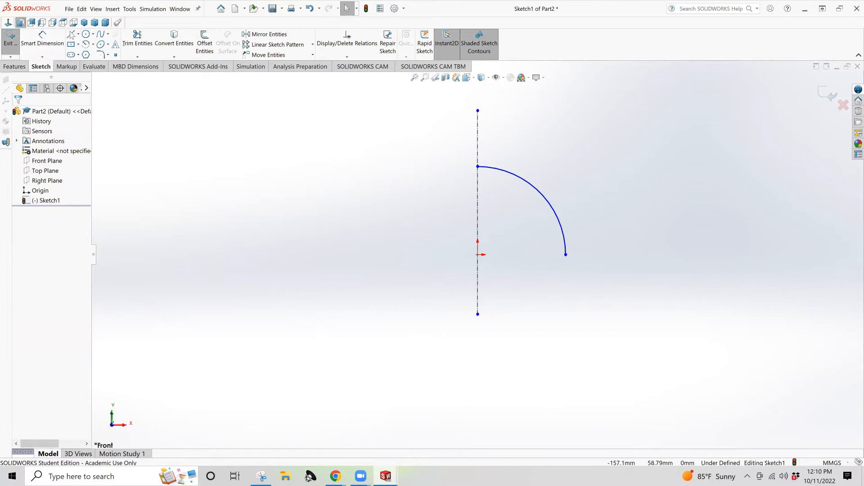
Step: Draw corner rectangles: a small one atop the arc, a tall one below its end, and a small foot
click(73, 46)
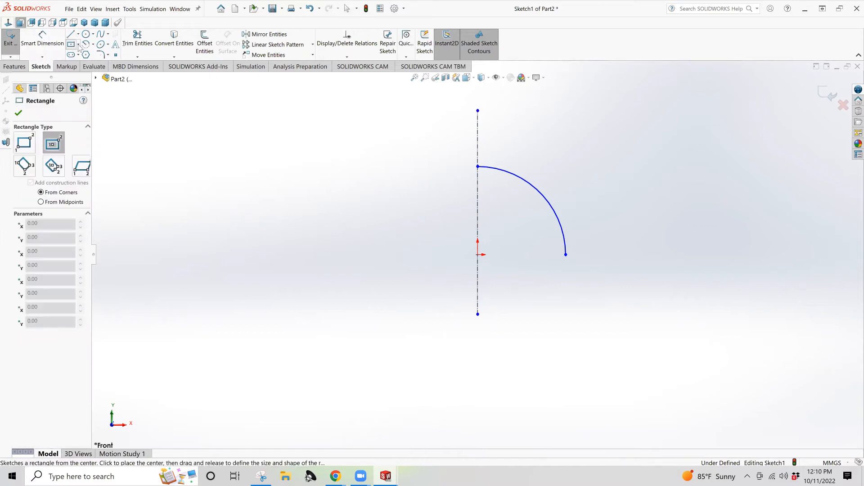
click(86, 64)
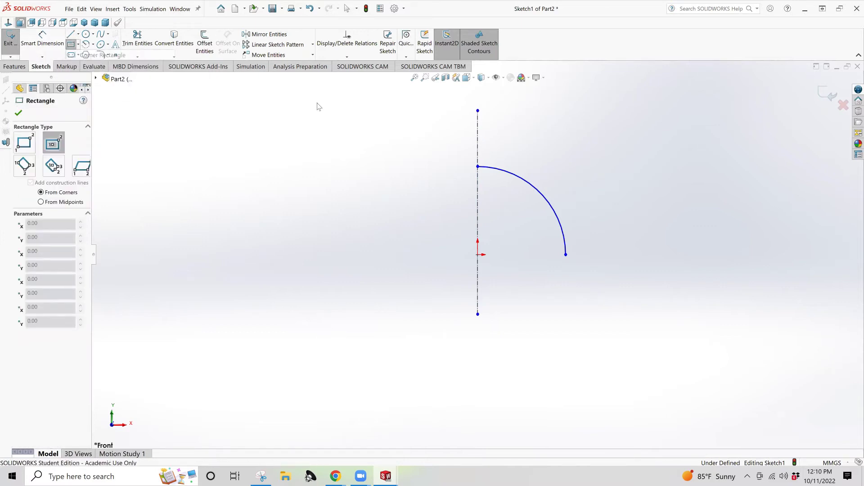
click(478, 167)
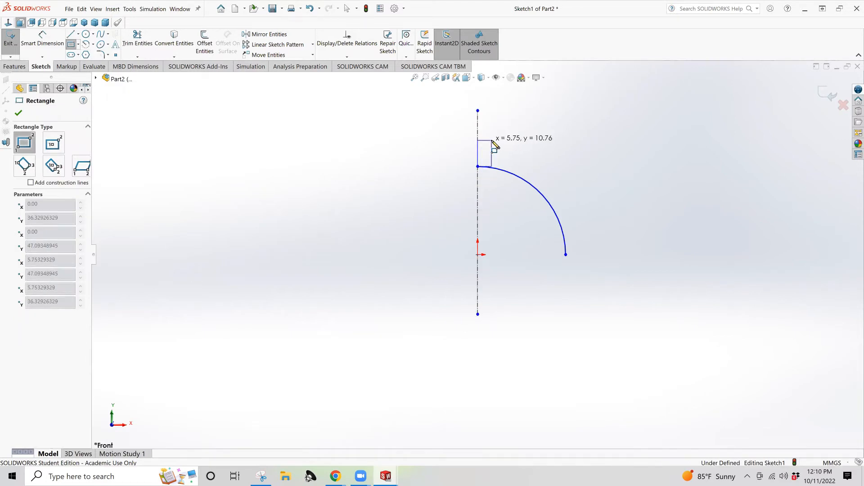
click(491, 140)
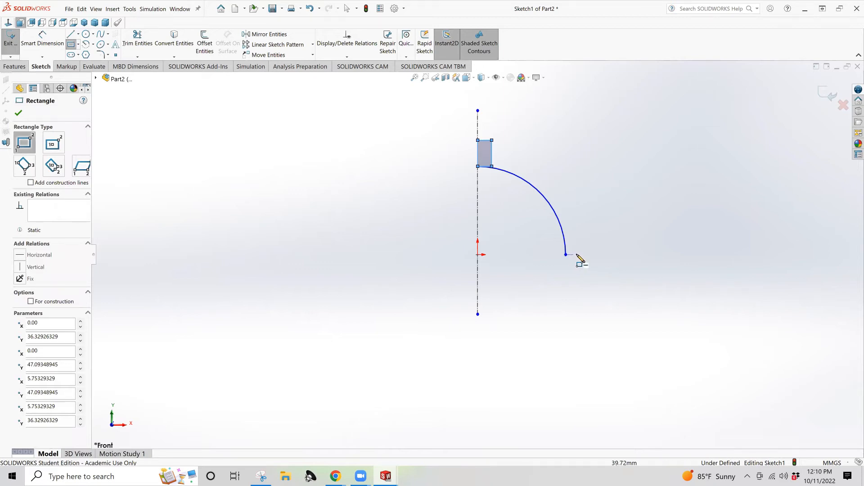
click(565, 255)
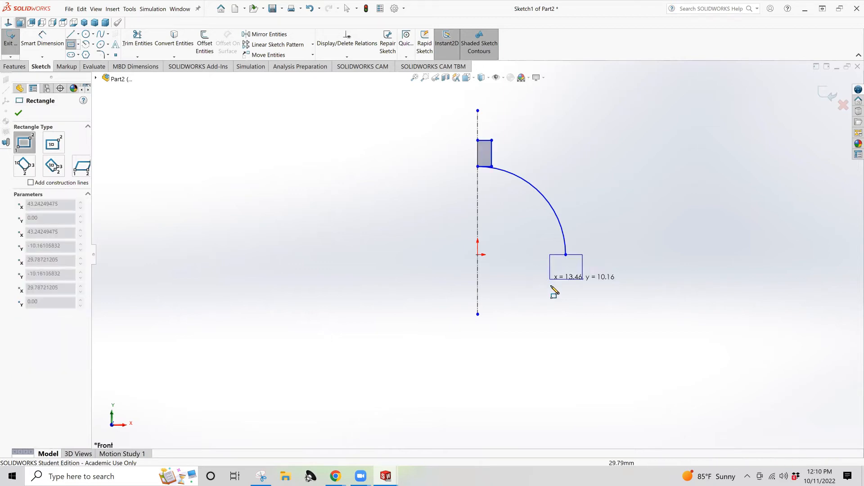
click(553, 334)
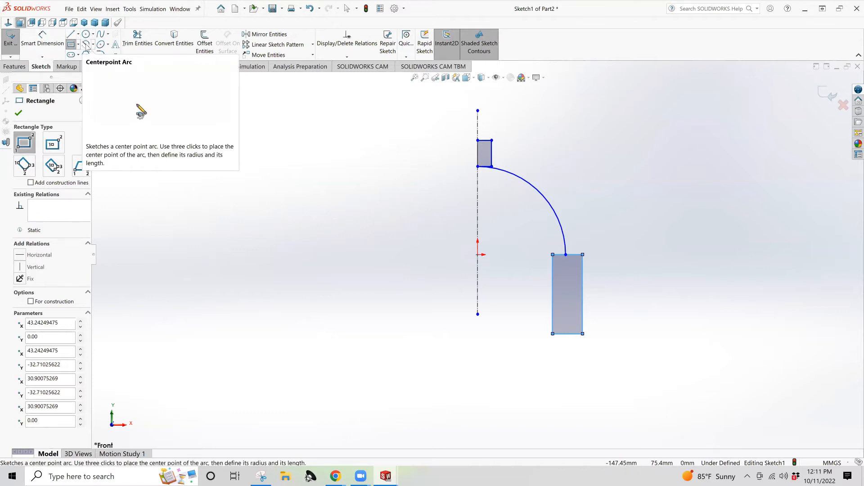
click(552, 334)
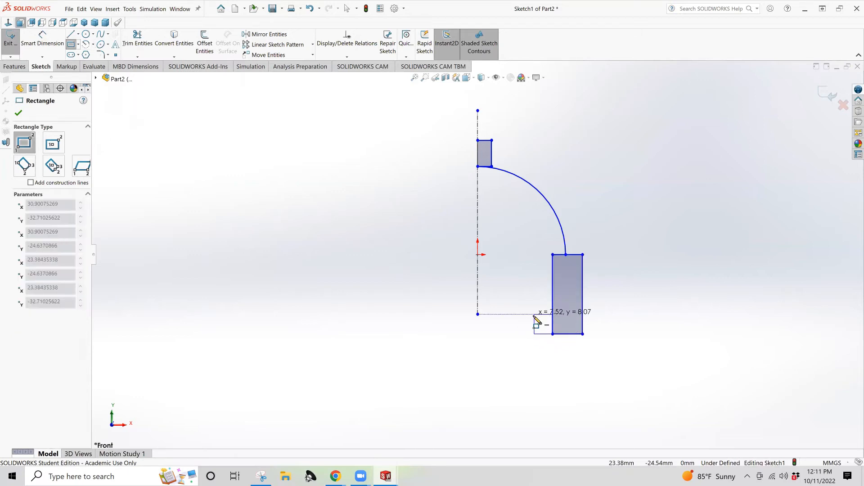
click(533, 316)
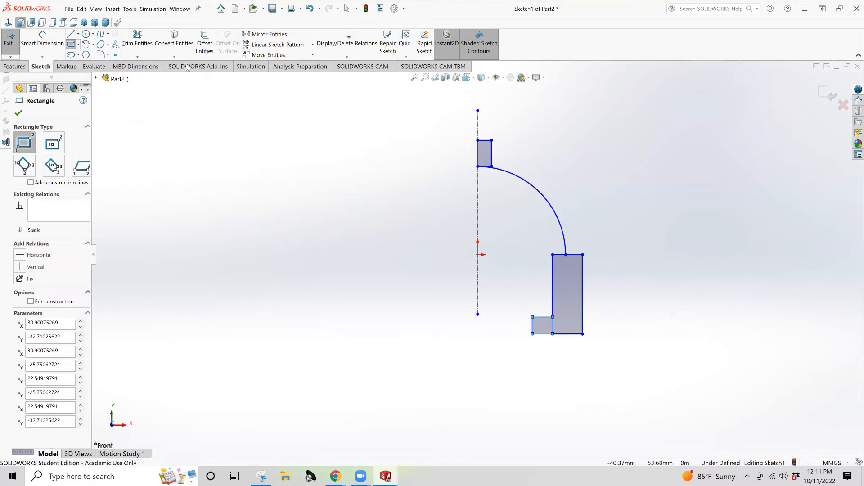
Step: Abandon a stray line and draw an inner quarter arc about the origin ending on the centreline
click(72, 35)
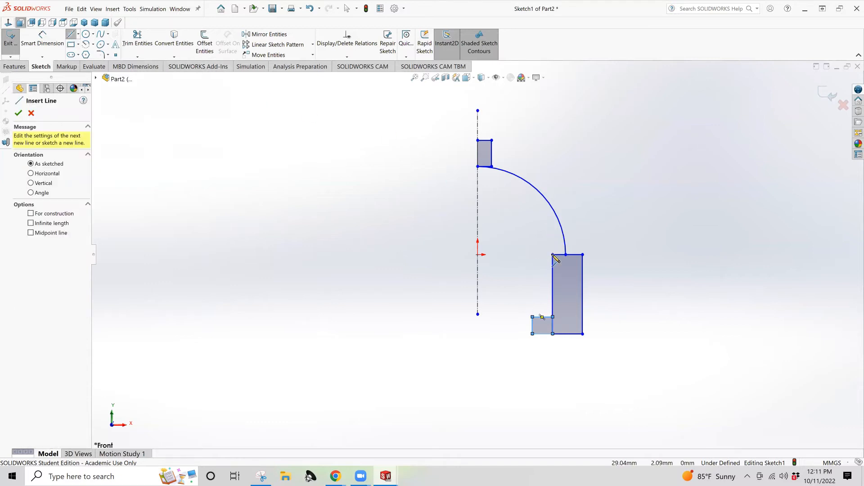
click(537, 255)
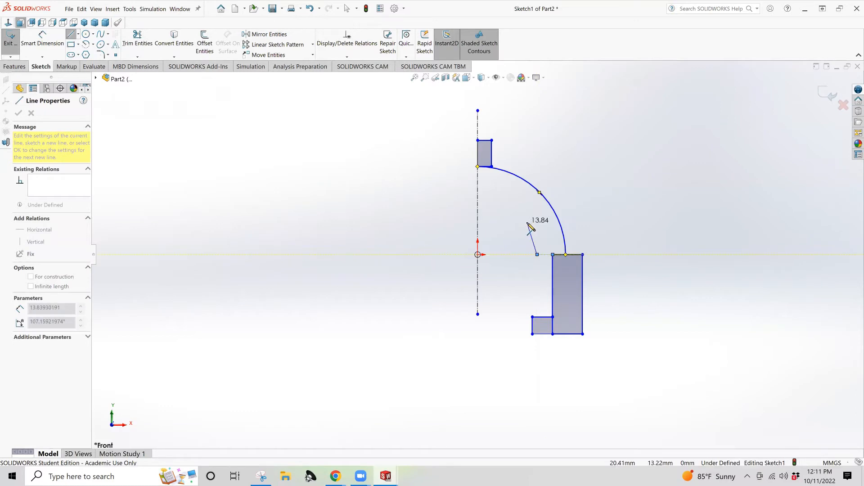
key(Escape)
key(Escape)
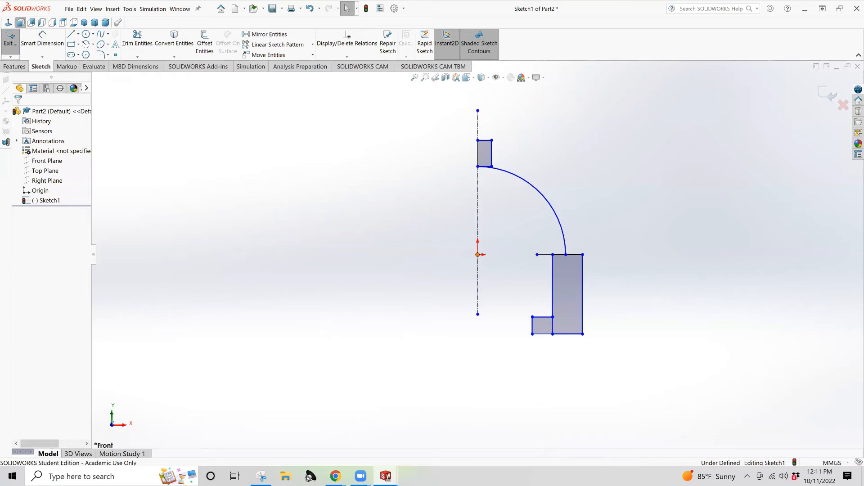
click(536, 255)
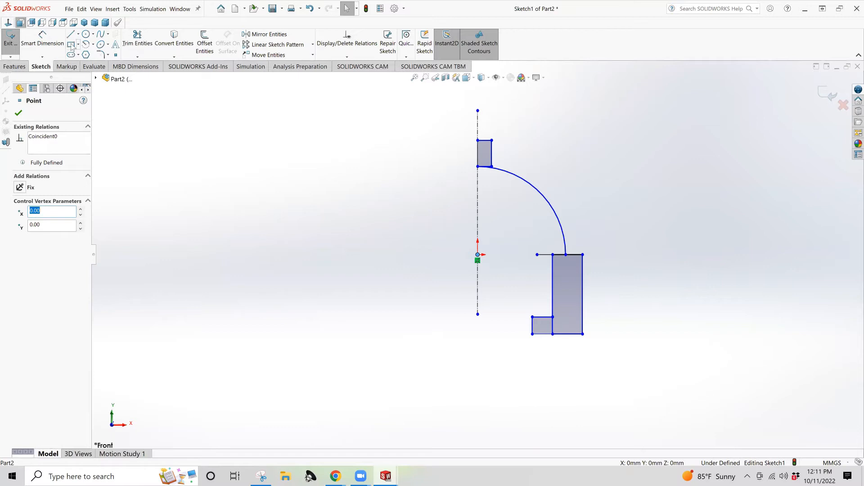
click(86, 44)
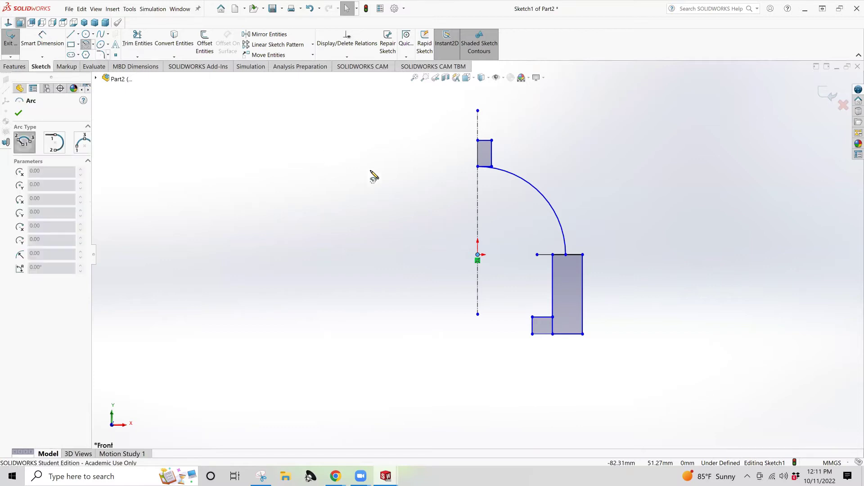
click(478, 255)
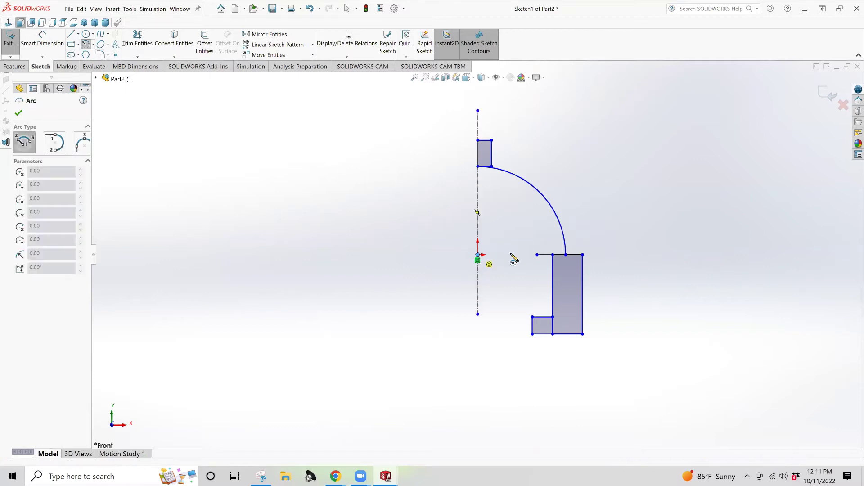
click(538, 255)
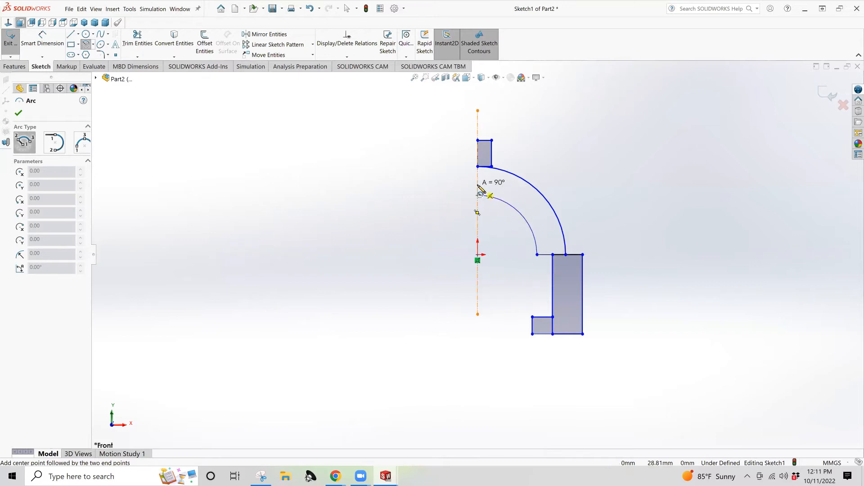
click(478, 196)
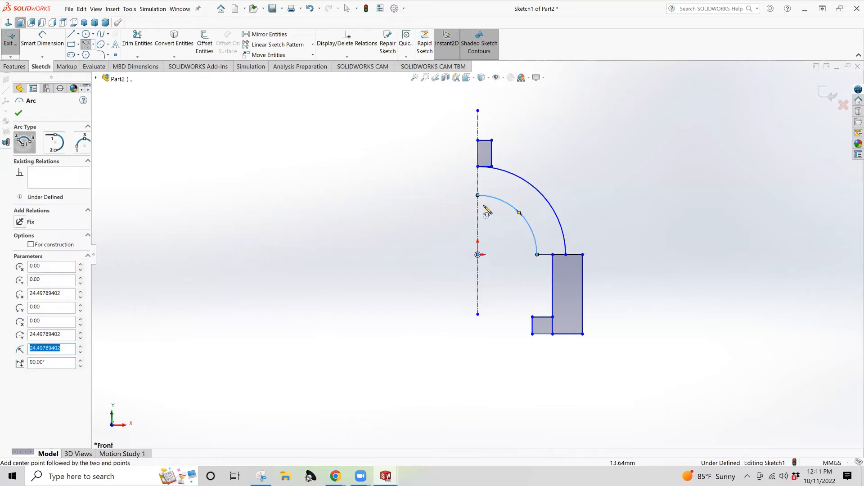
key(Escape)
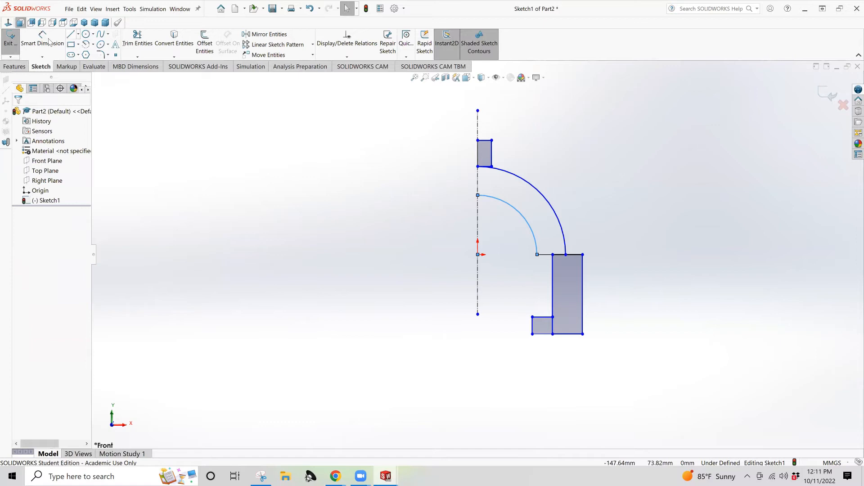
Step: Dimension the inner arc R24 and the outer arc R36
click(38, 46)
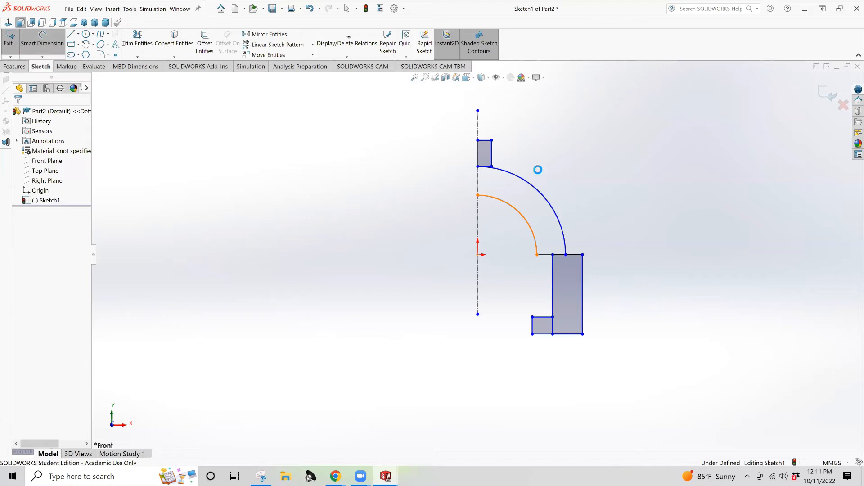
click(502, 202)
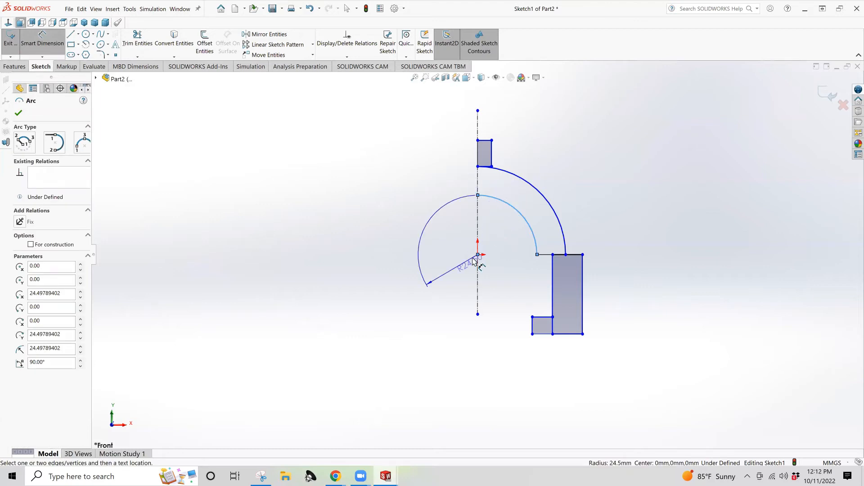
click(456, 286)
text(24)
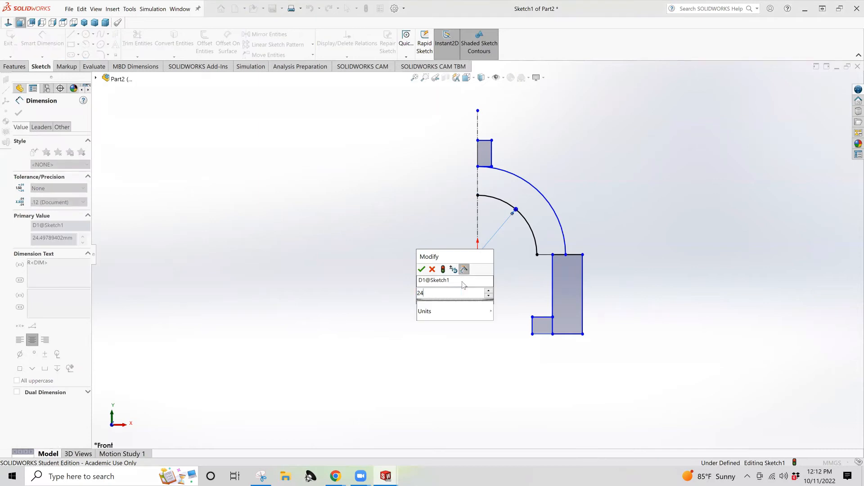
key(Return)
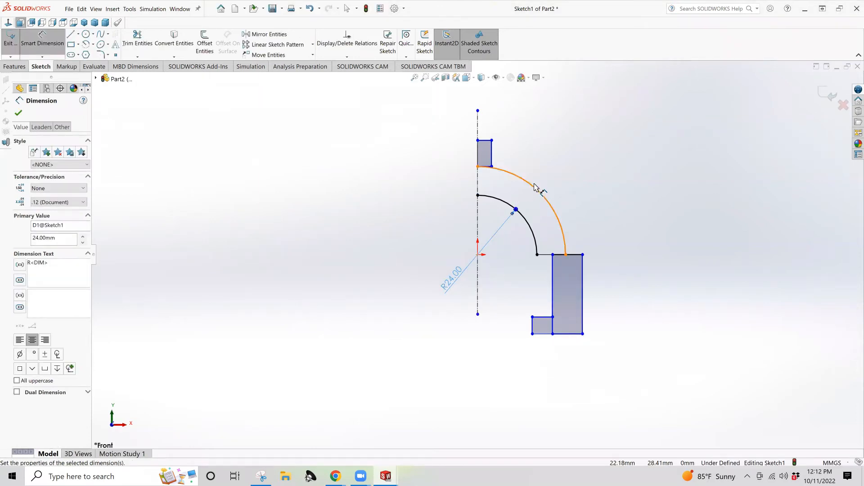
click(535, 187)
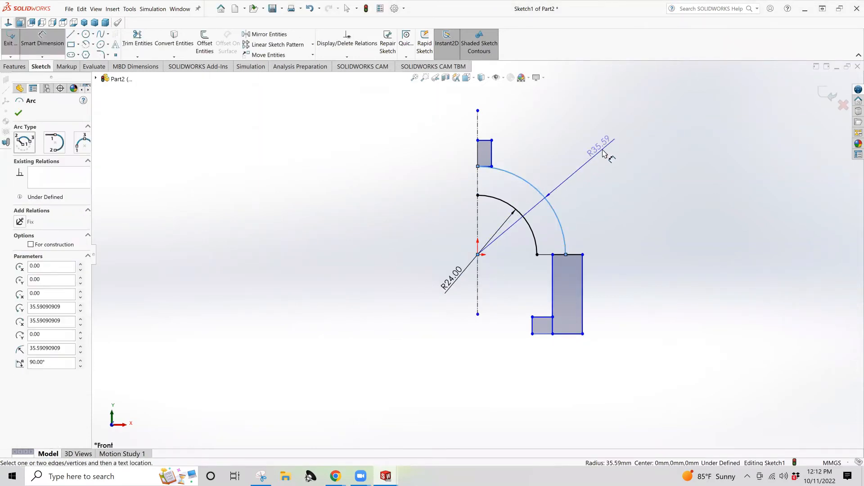
click(604, 154)
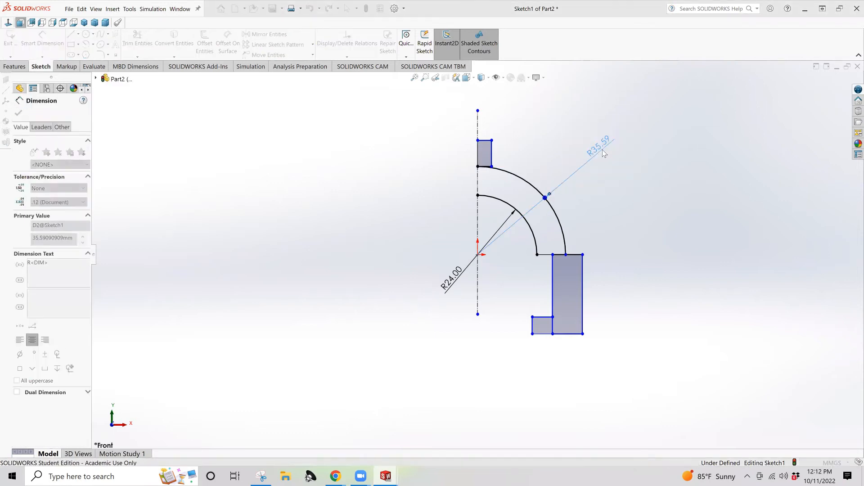
key(Return)
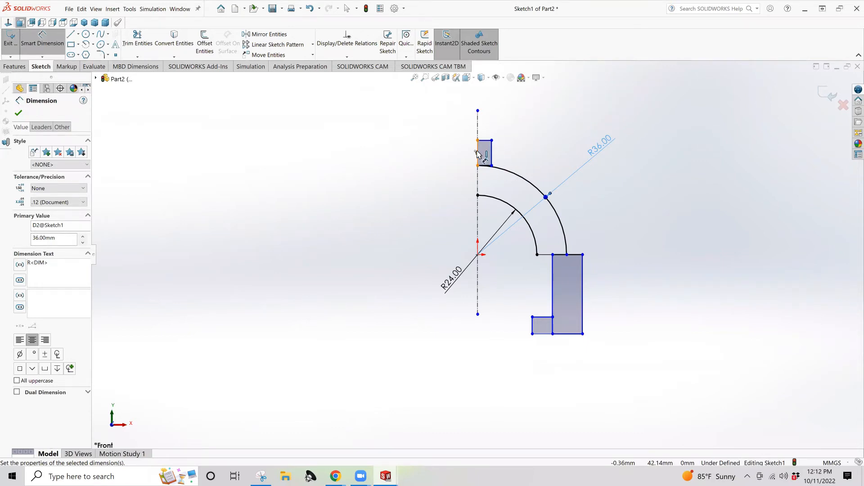
Step: Dimension the top small rectangle's width 6 and the tall rectangle's height 36
click(479, 150)
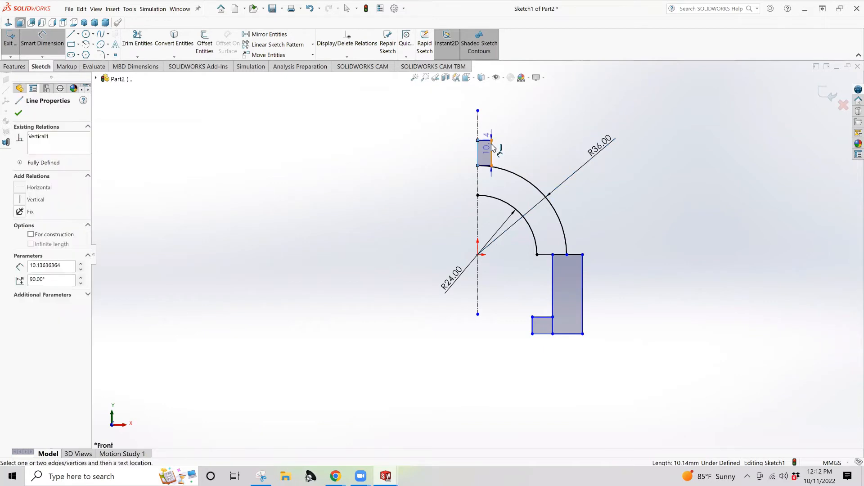
click(481, 116)
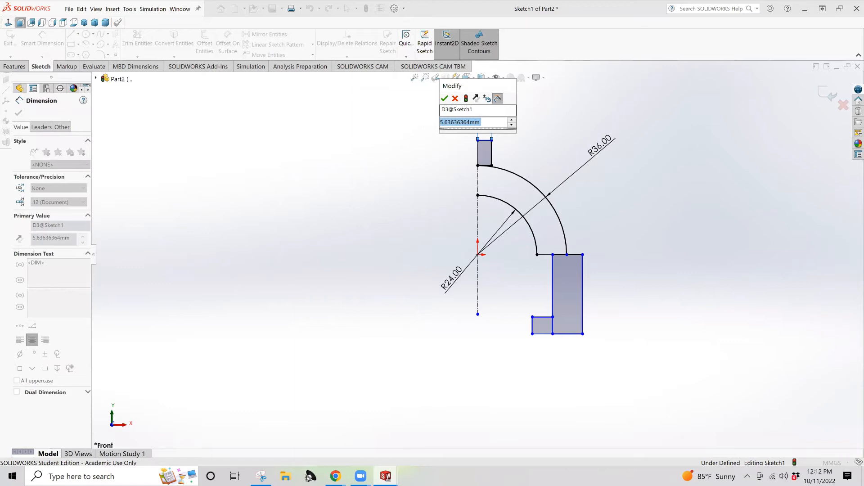
text(6)
key(Return)
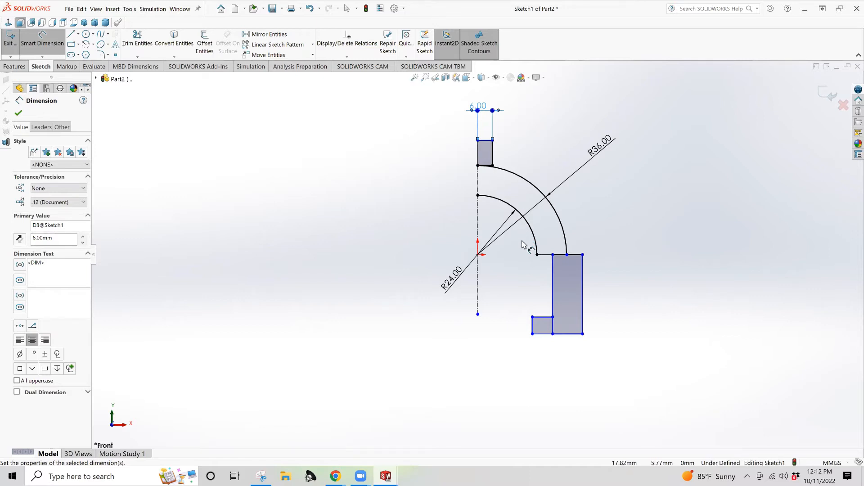
click(582, 278)
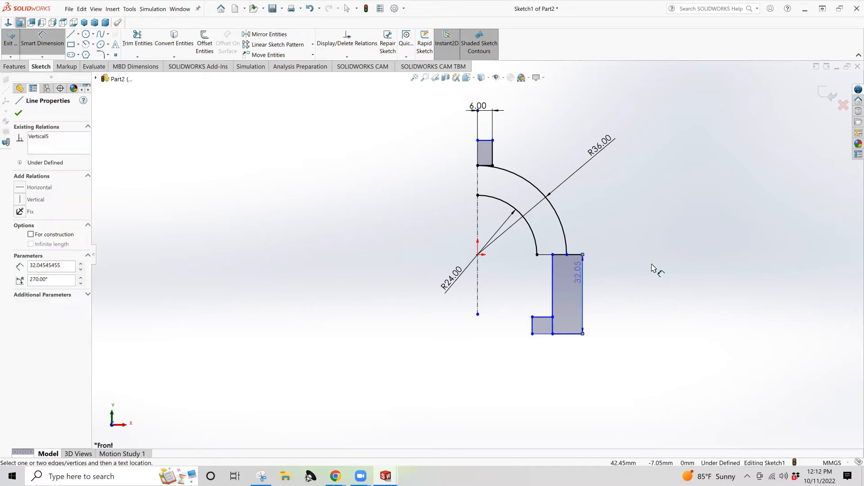
click(652, 269)
key(Return)
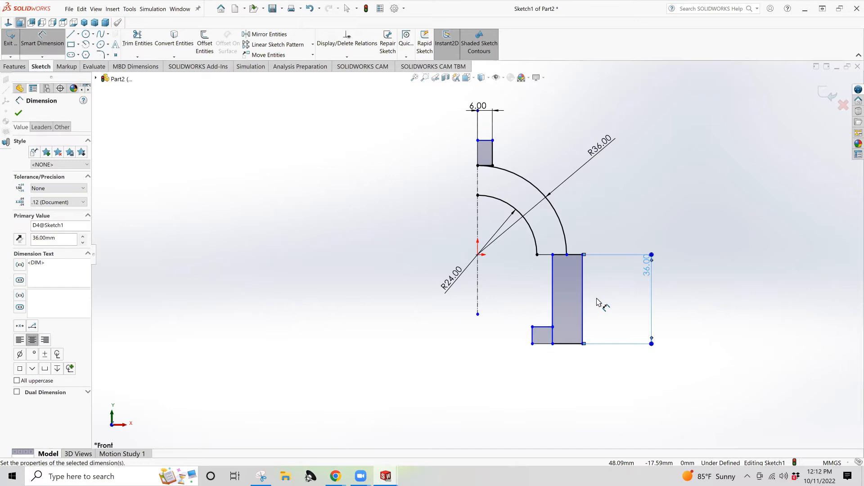
Step: Dimension the overall bottom width 16 and the tall rectangle's width 10
click(533, 343)
click(583, 338)
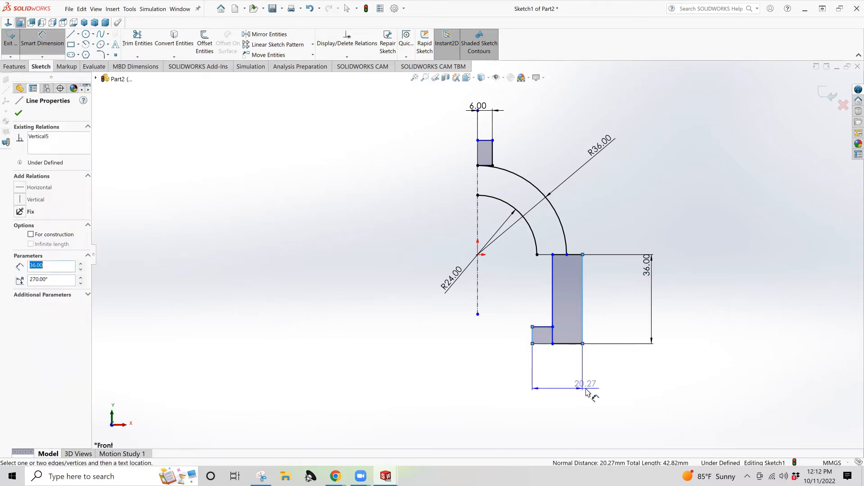
click(586, 391)
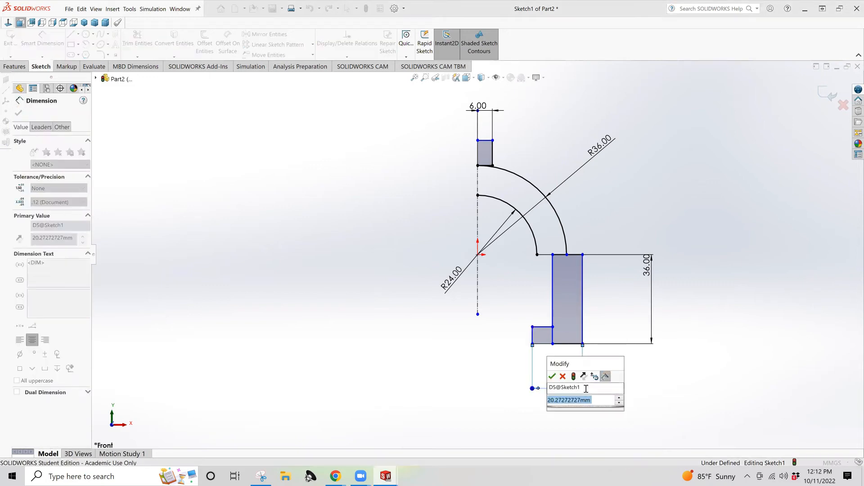
text(16)
key(Return)
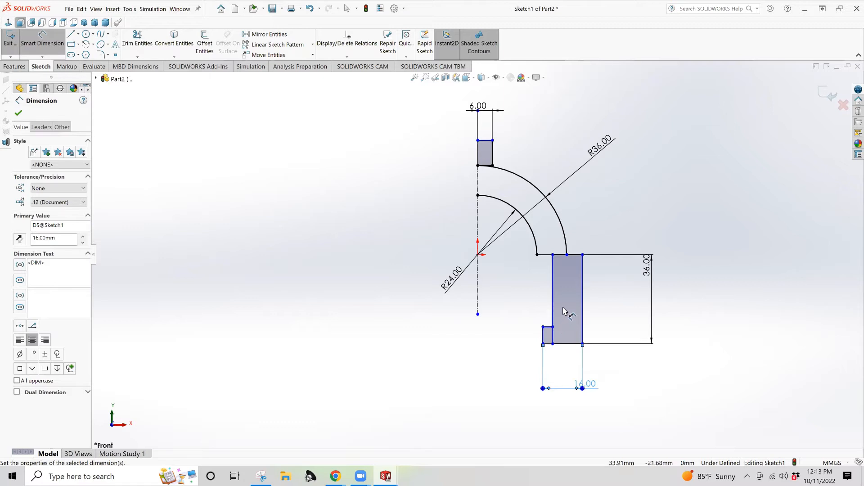
click(584, 298)
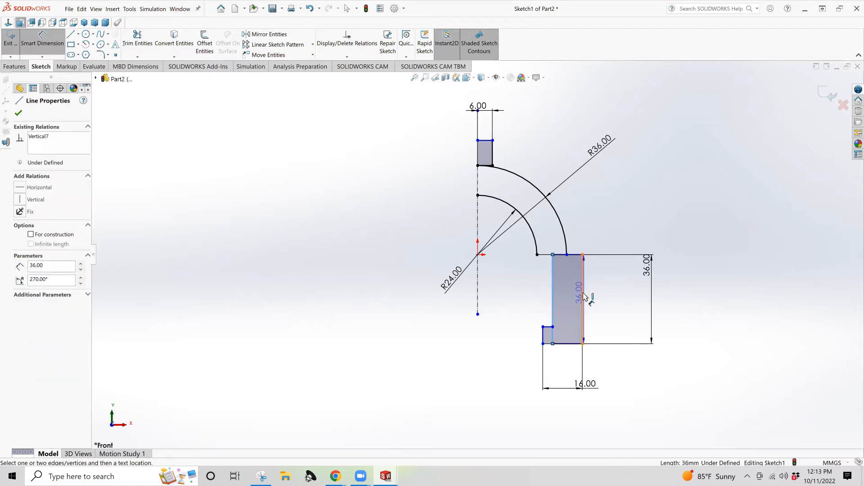
click(605, 411)
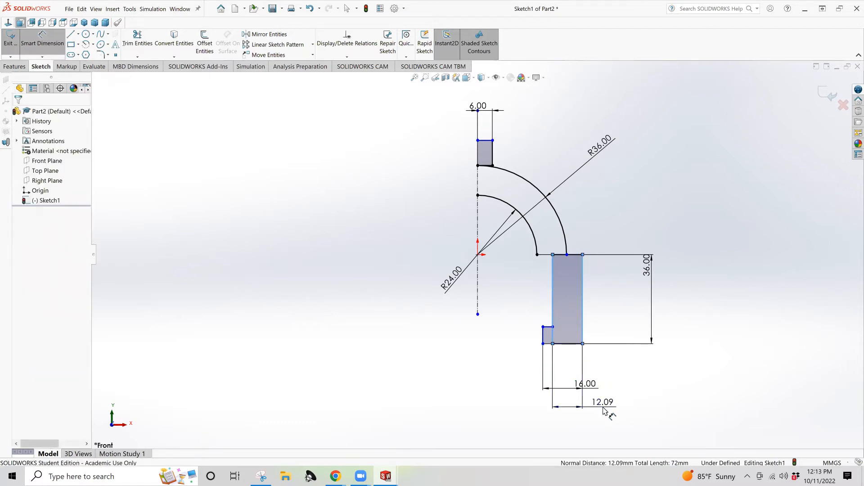
text(10)
key(Return)
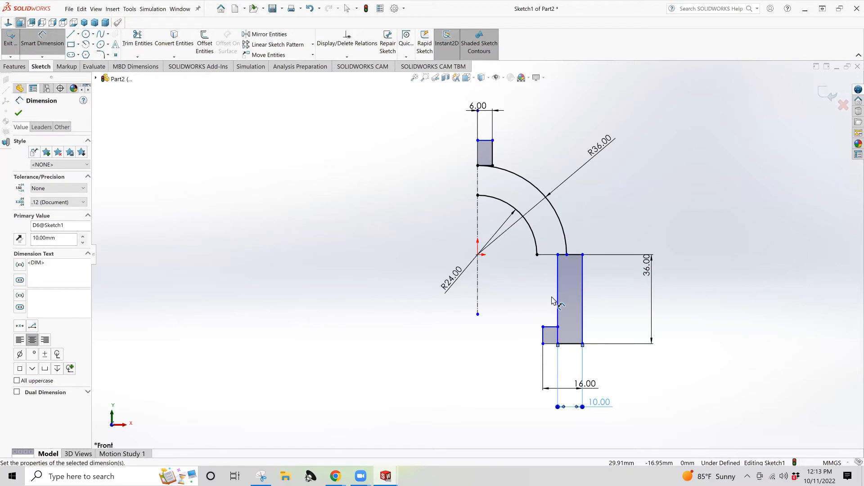
Step: Dimension the lower step 24 mm below the tall rectangle's top edge
click(559, 302)
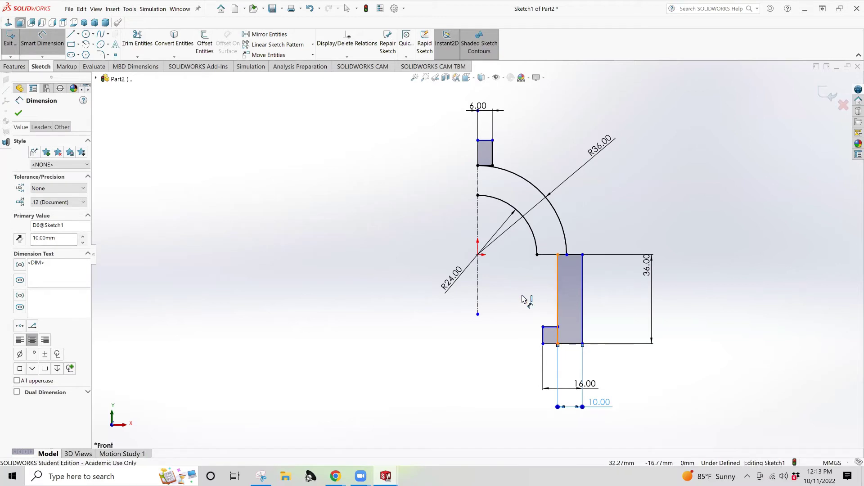
click(550, 328)
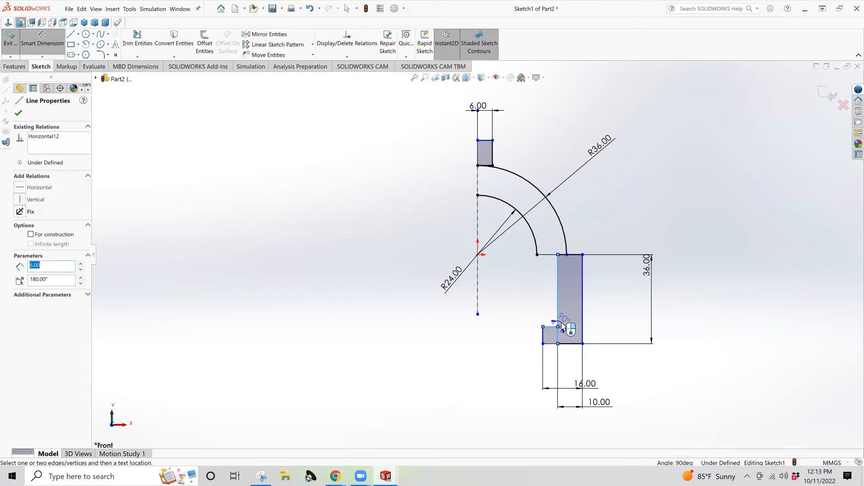
key(Escape)
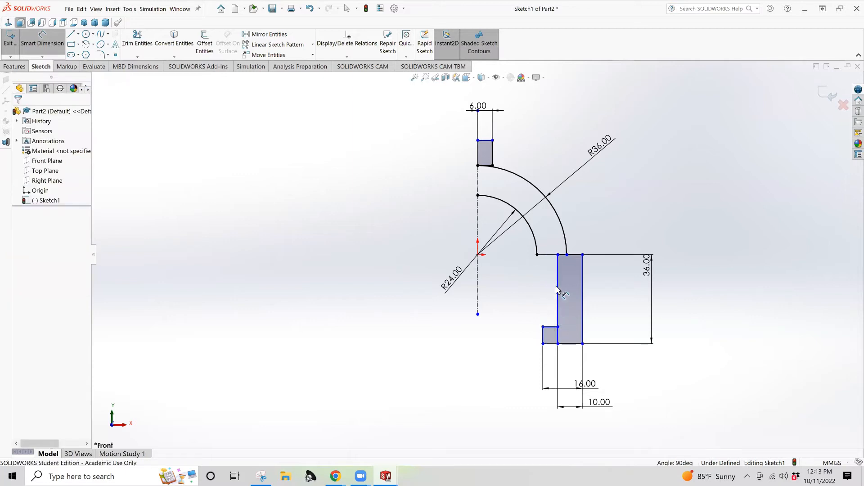
click(552, 329)
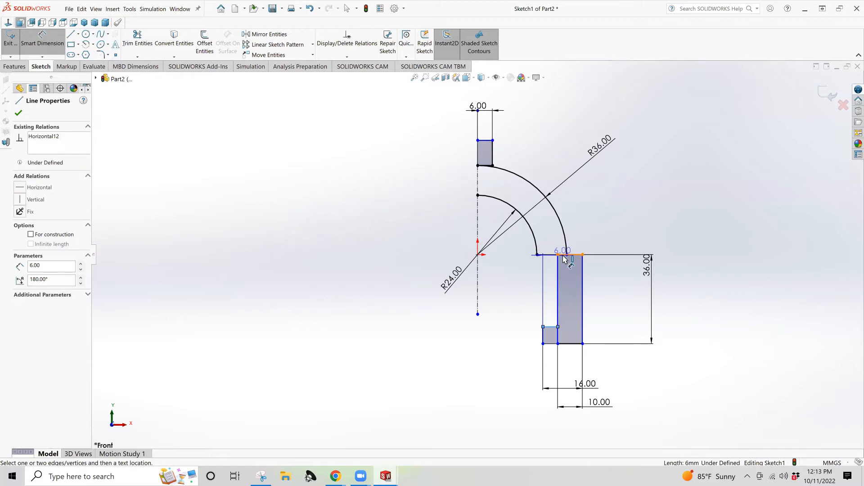
click(567, 256)
click(691, 298)
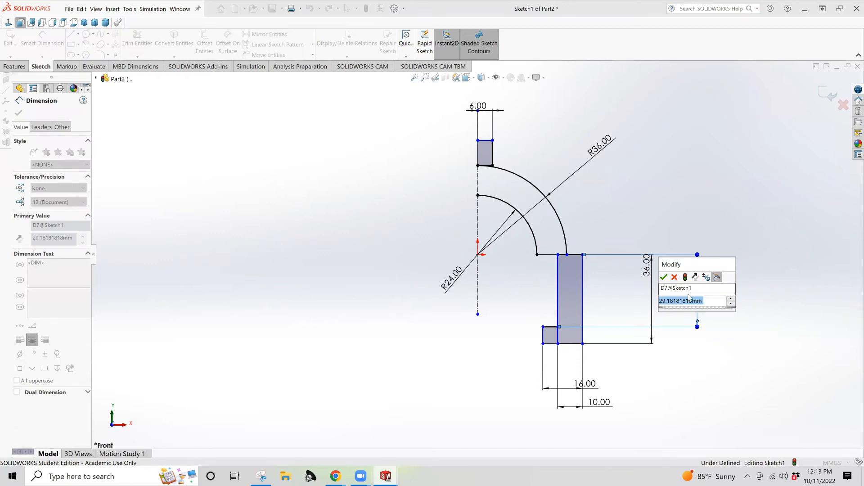
text(24)
key(Return)
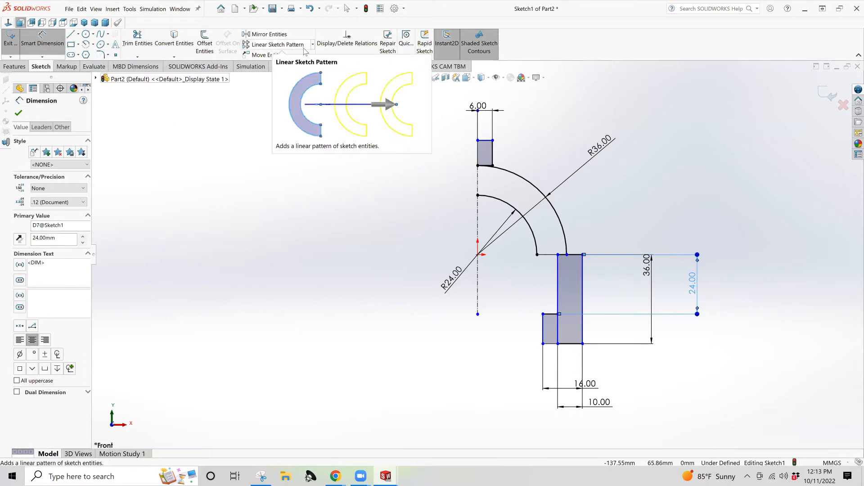
Step: Apply an R4 sketch fillet where the R36 arc meets the tall rectangle's top edge, after a retry
click(102, 58)
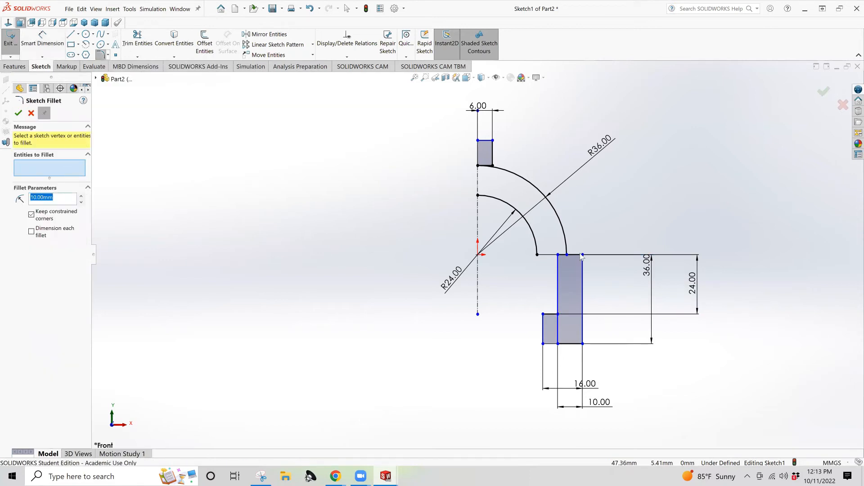
click(569, 254)
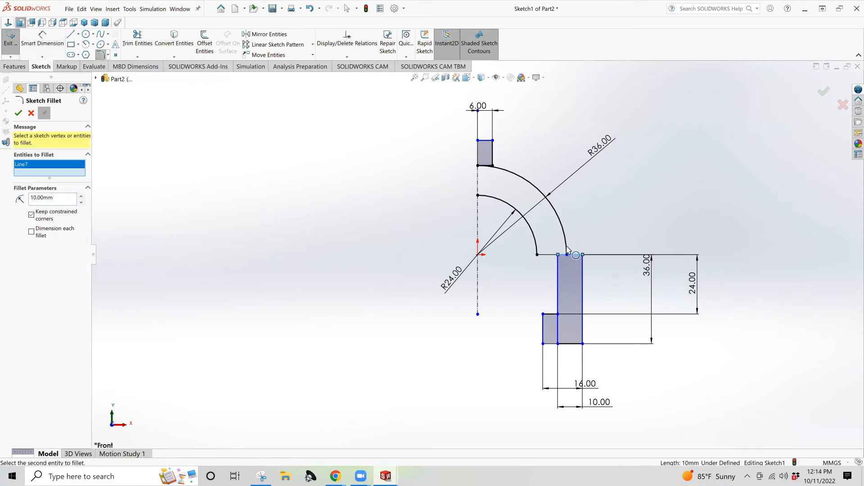
click(568, 248)
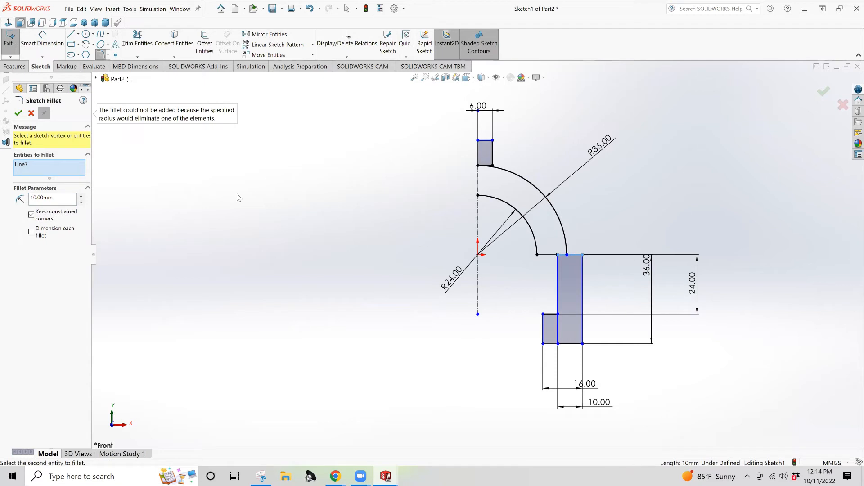
click(55, 171)
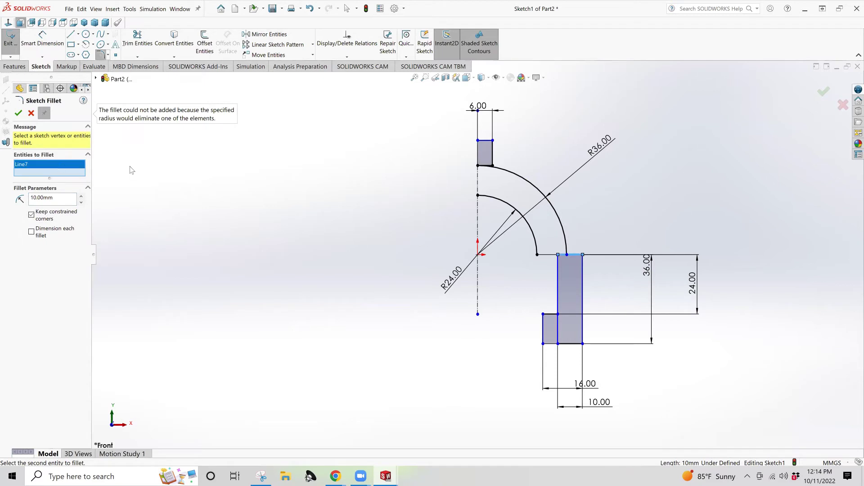
click(568, 248)
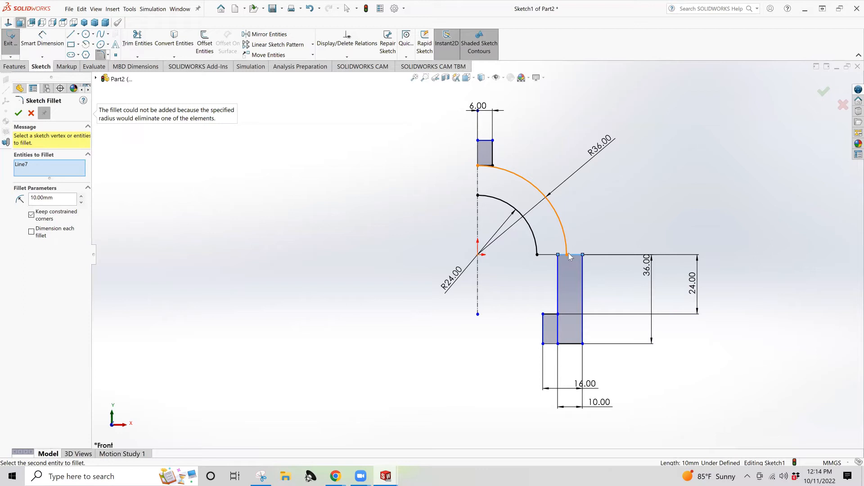
click(567, 258)
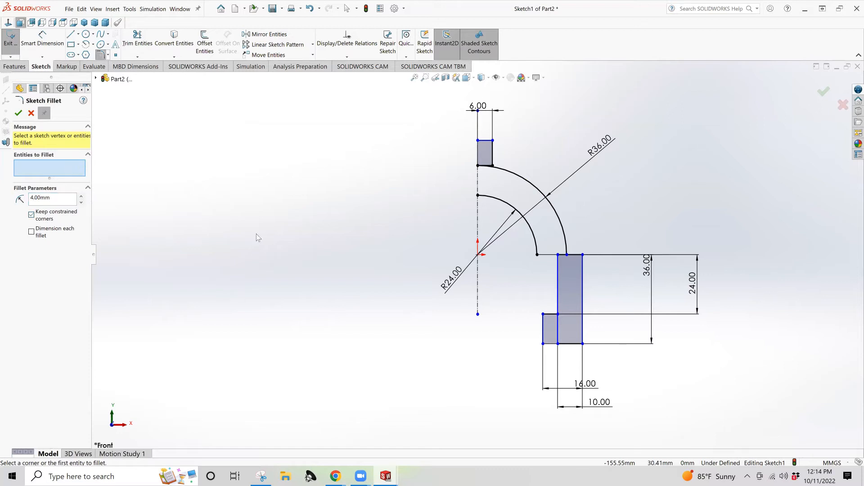
click(570, 256)
click(567, 247)
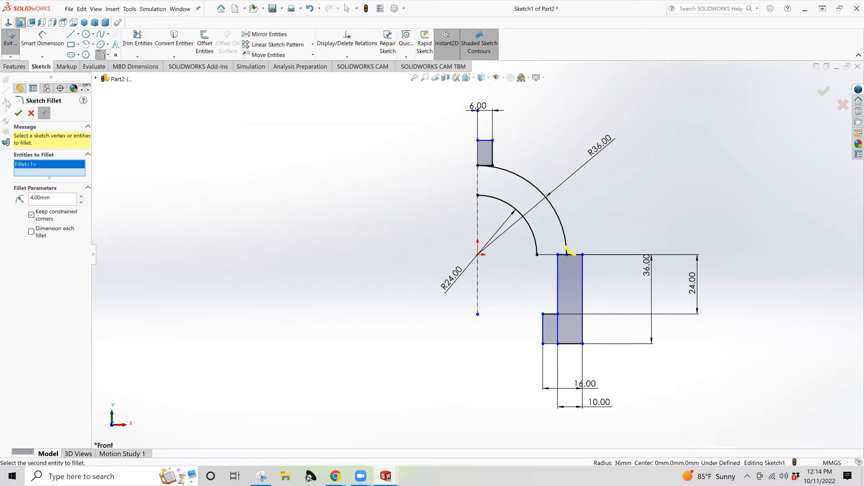
click(18, 112)
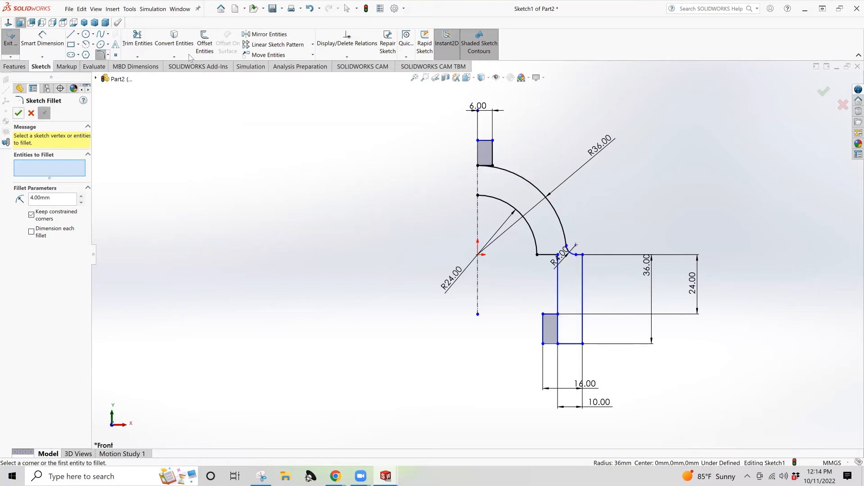
Step: Apply a second R4 fillet where the R36 arc meets the small step's edge
click(500, 172)
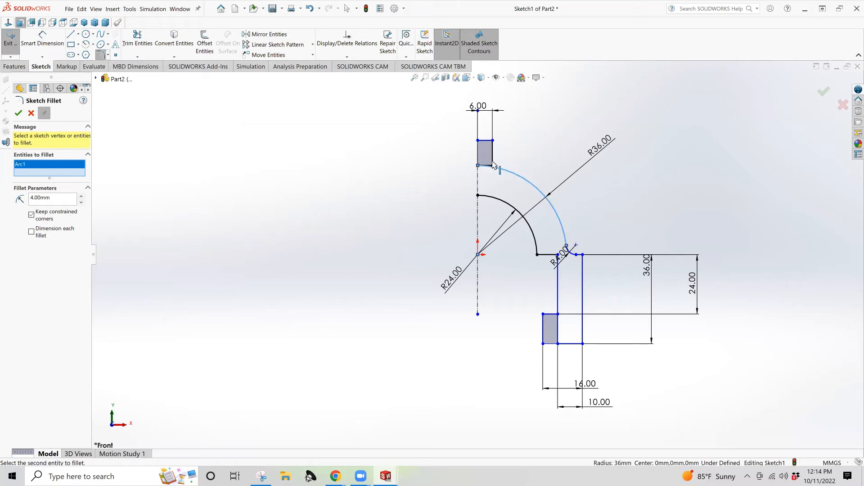
click(493, 163)
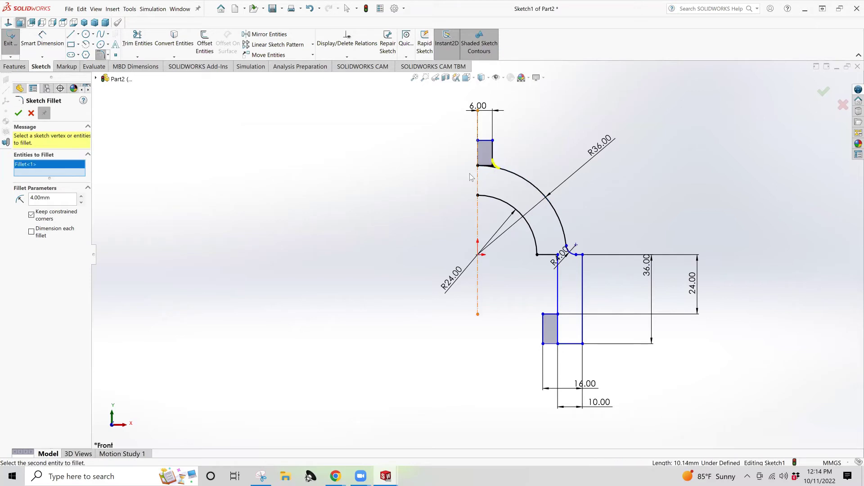
click(18, 113)
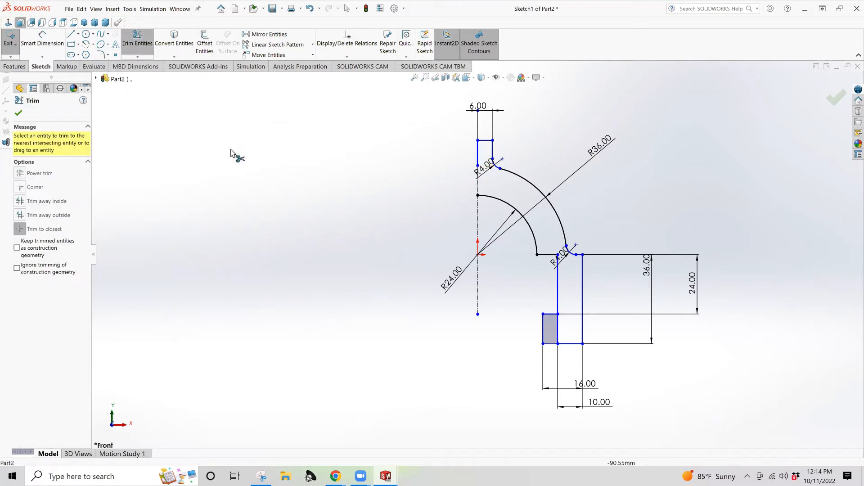
Step: Trim away the leftover vertical segment at the top of the sketch profile
click(477, 157)
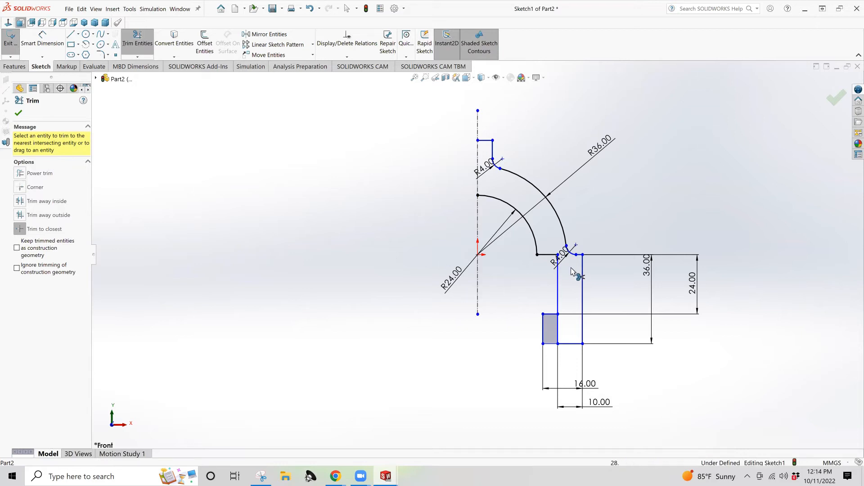
click(559, 336)
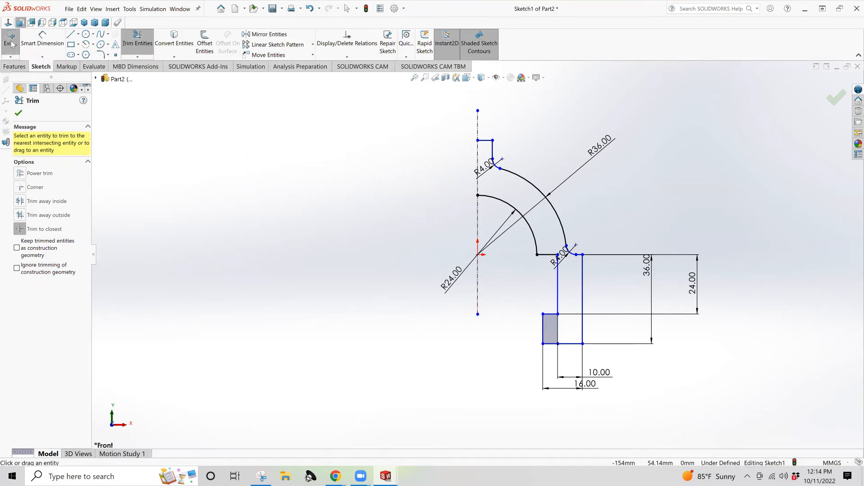
click(269, 35)
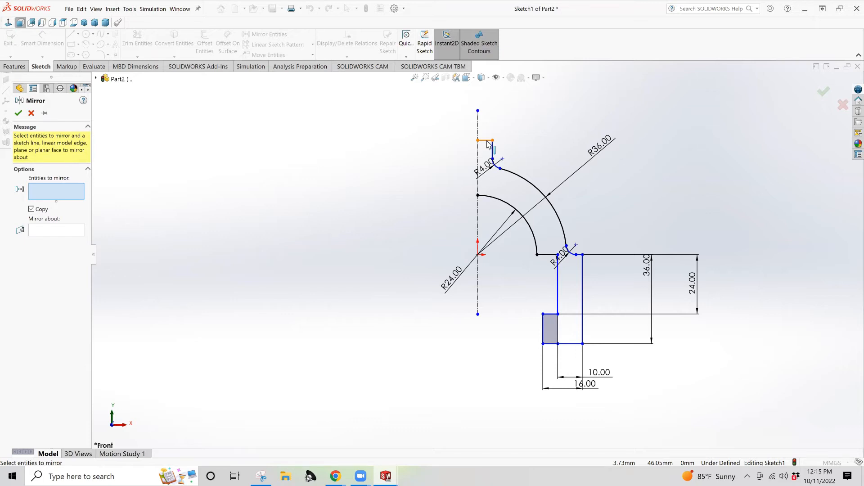
Step: Cancel the mirror and close the profile with a vertical line from the step corner to the R24 arc end
click(31, 113)
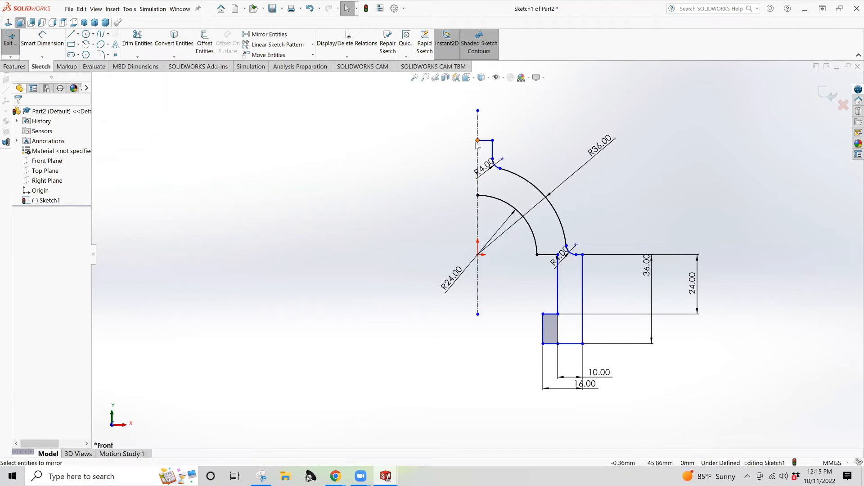
click(72, 36)
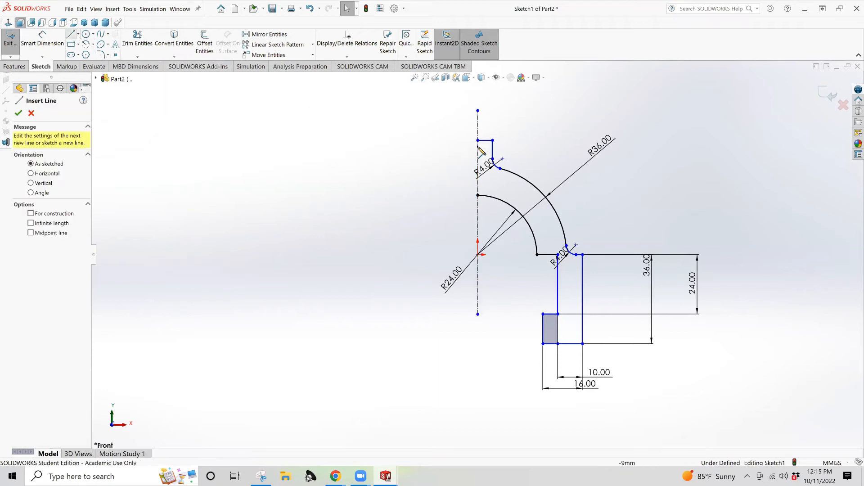
click(477, 141)
click(478, 196)
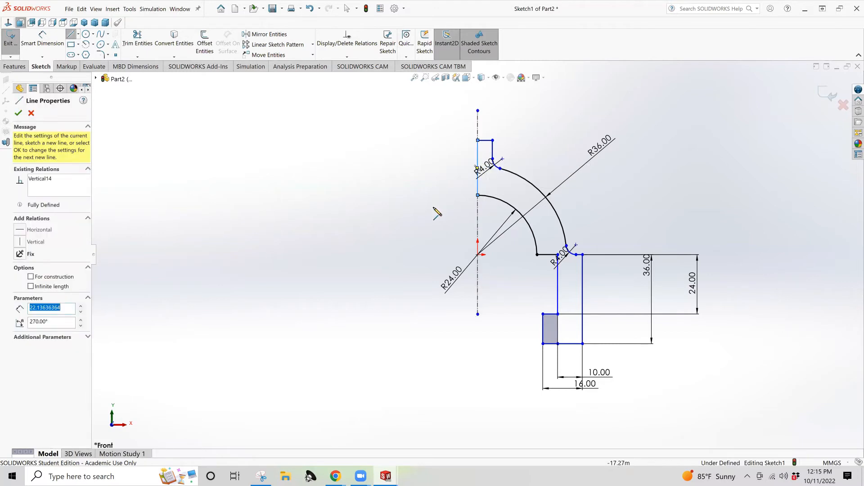
key(Escape)
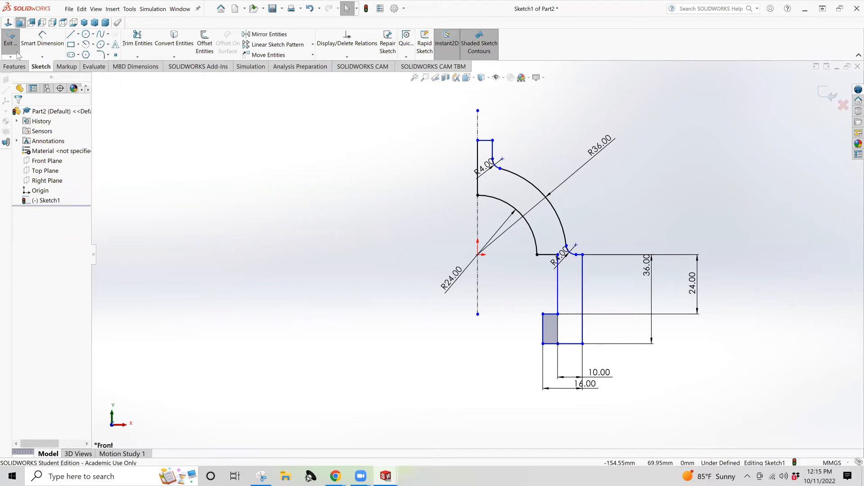
click(15, 66)
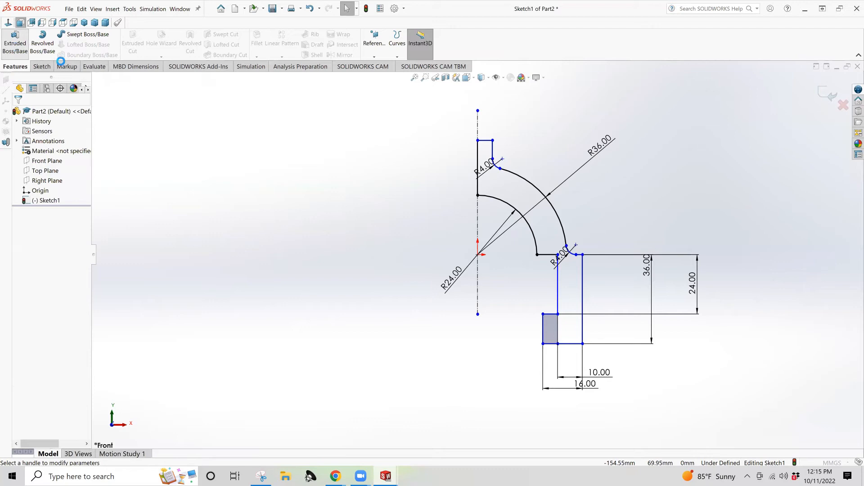
Step: Extrude both sketch regions 20 mm into the solid Boss-Extrude1
click(15, 46)
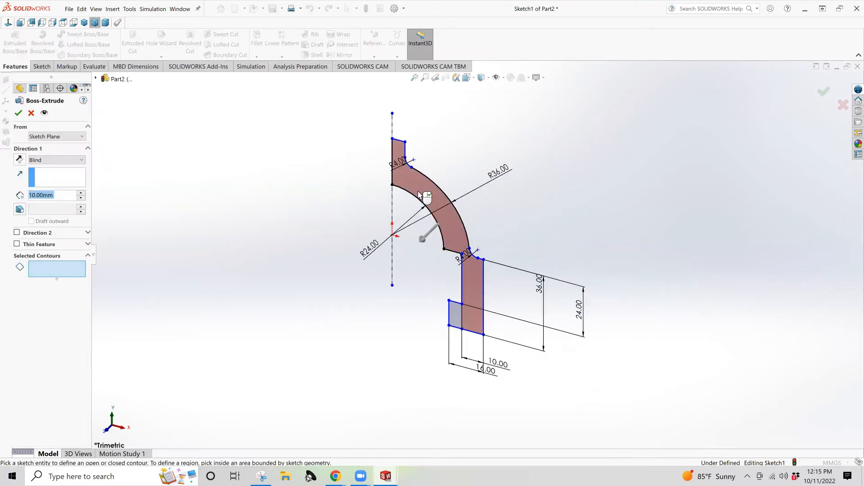
click(416, 193)
middle_drag(437, 313, 446, 319)
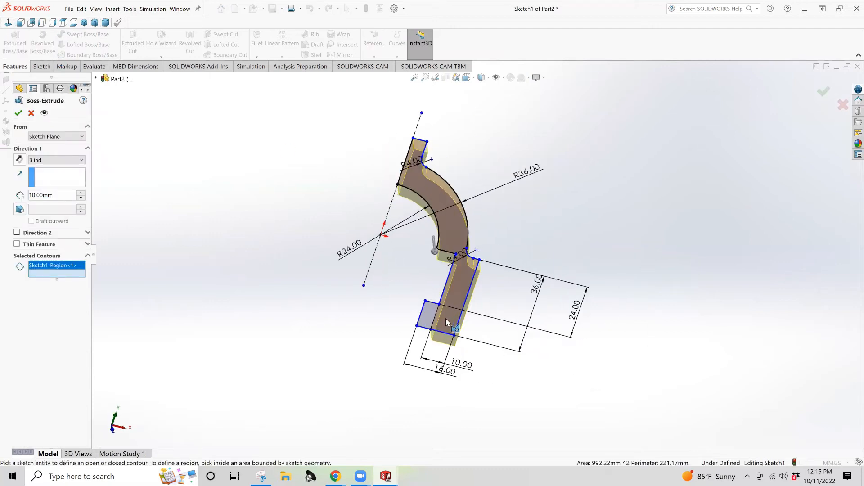
click(437, 318)
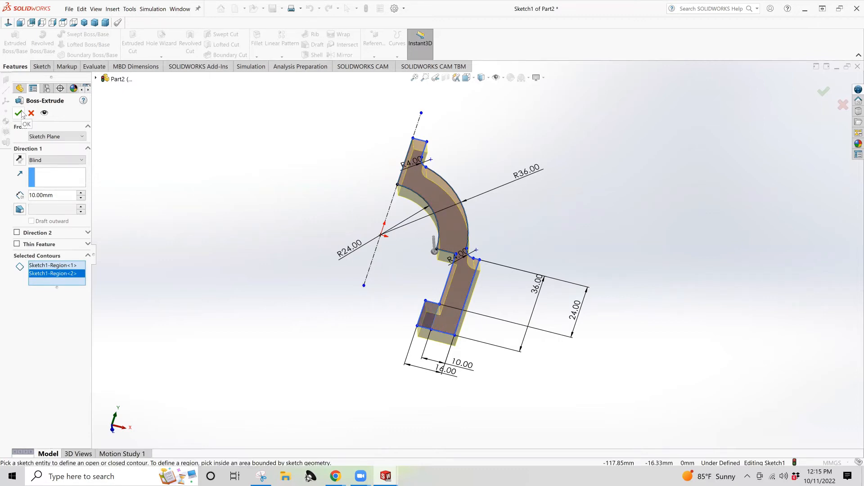
click(31, 195)
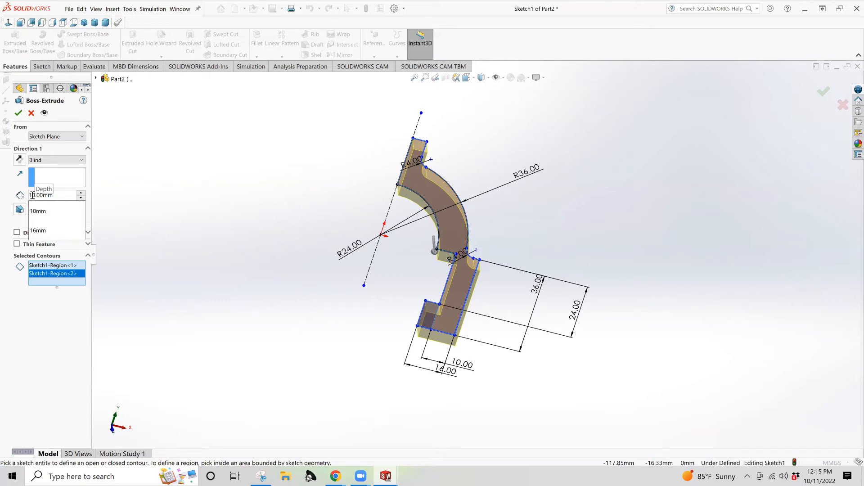
text(20)
key(Return)
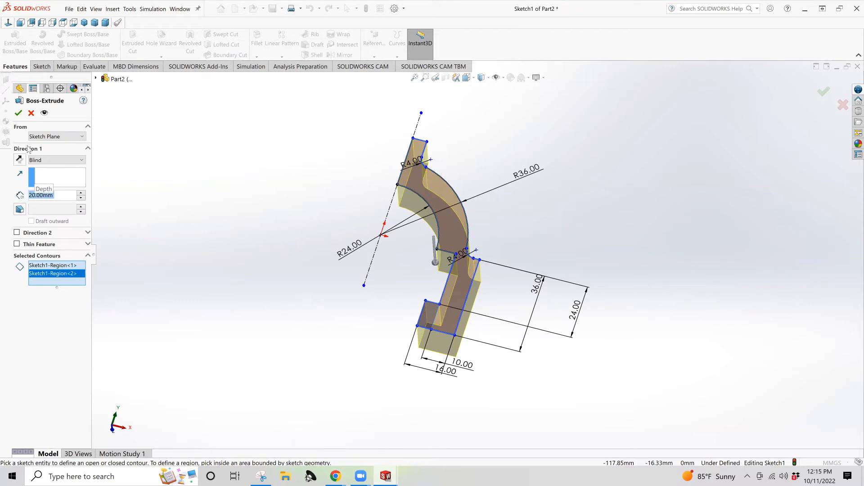
click(19, 113)
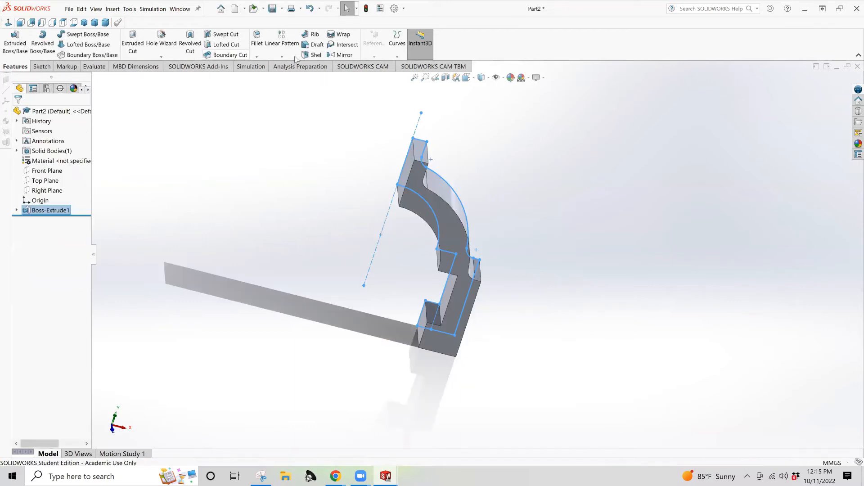
Step: Mirror the extruded half across its flat end face to form the symmetric yoke (Mirror1)
click(343, 54)
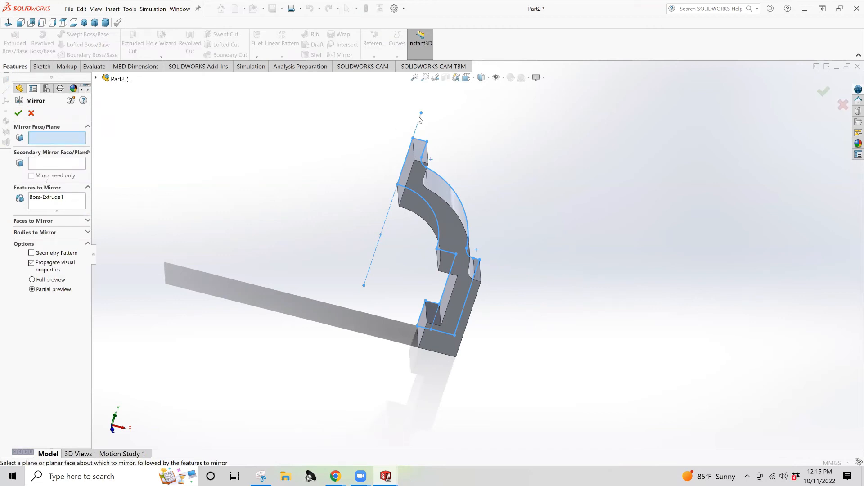
click(409, 164)
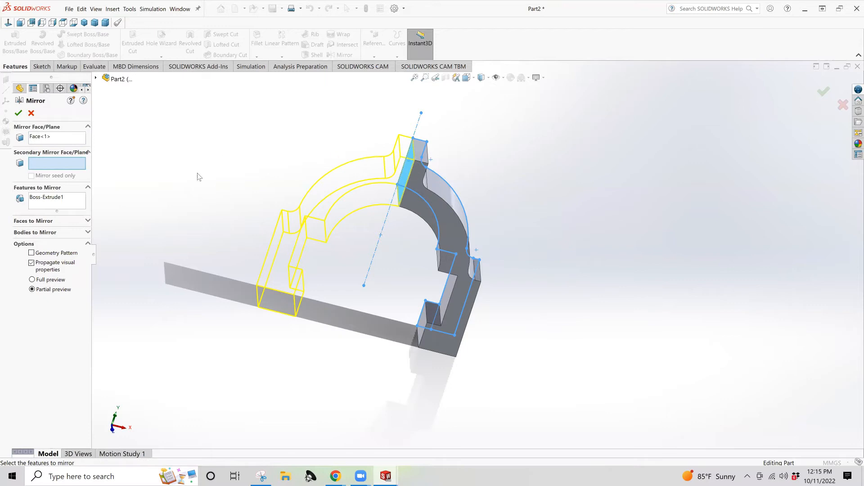
click(20, 114)
mouse_move(434, 140)
middle_down()
mouse_move(386, 193)
mouse_move(396, 135)
mouse_move(444, 189)
mouse_move(434, 237)
middle_up()
key(Escape)
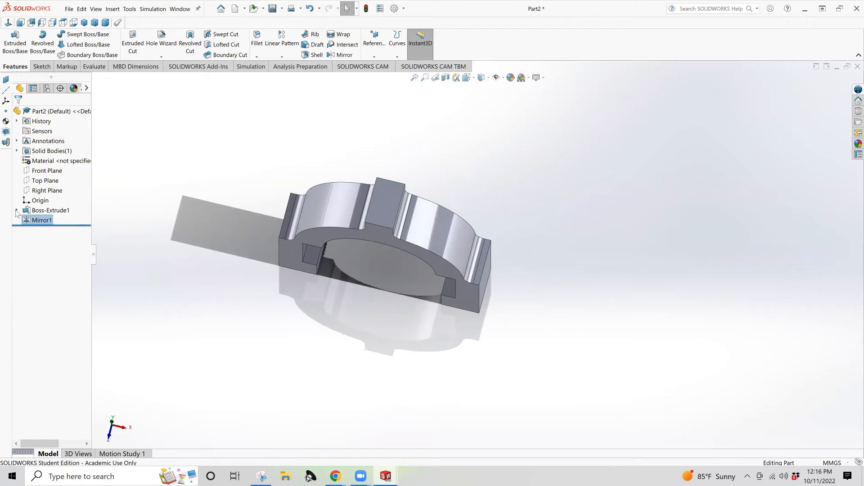
Step: Reopen Sketch1 under Boss-Extrude1 for editing
click(42, 221)
click(60, 221)
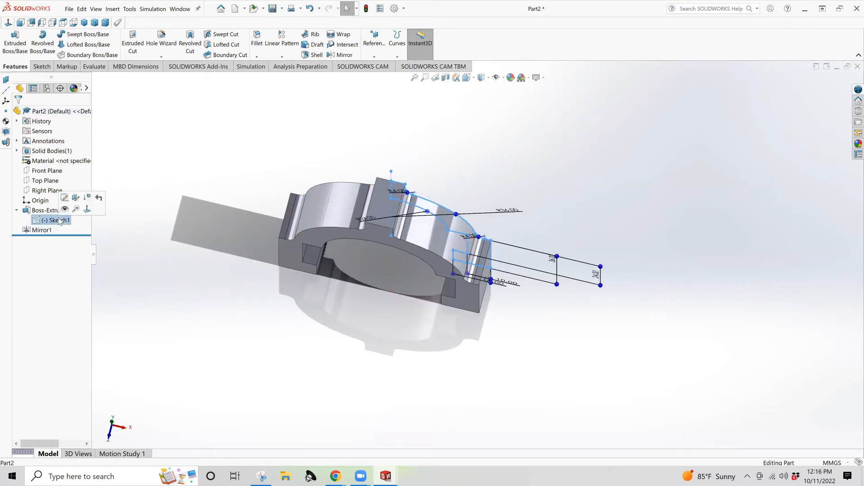
click(65, 203)
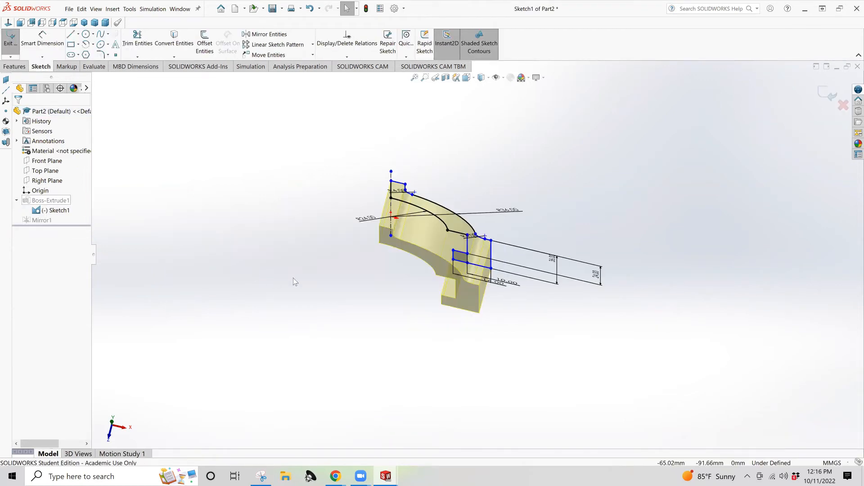
middle_drag(348, 233, 363, 128)
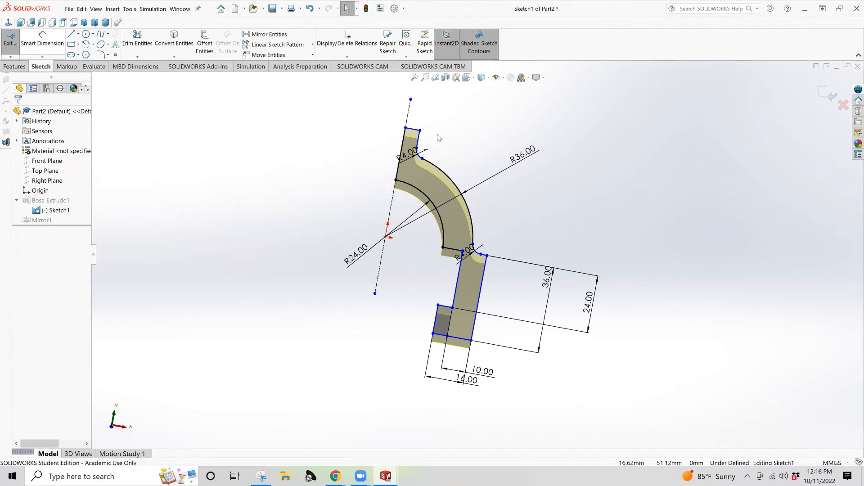
click(424, 125)
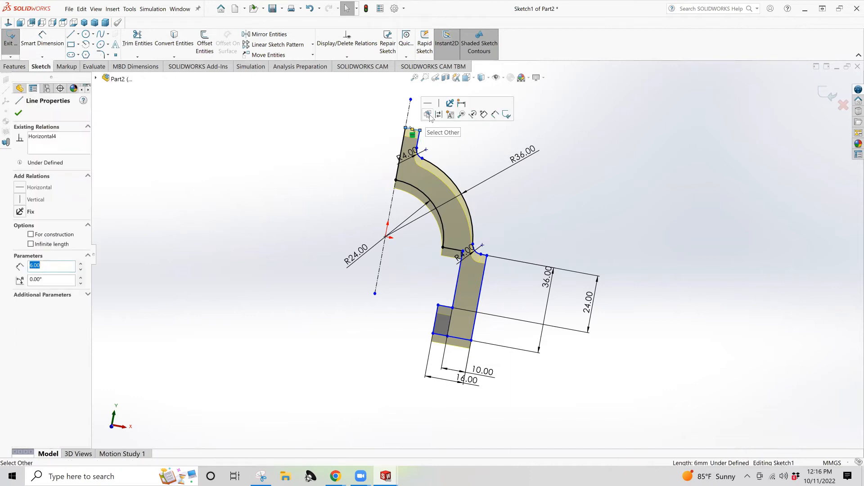
Step: Change the top step's edge dimension from 6 to 12 mm and rebuild the part
click(44, 37)
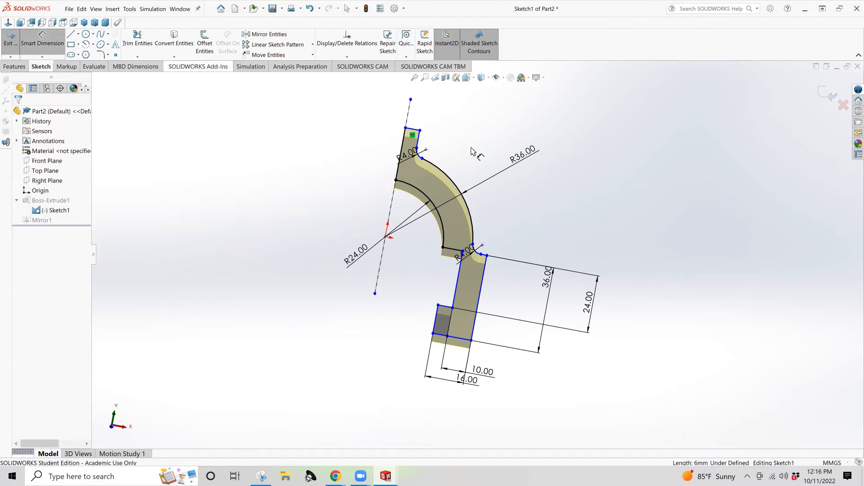
click(425, 124)
click(425, 118)
text(12)
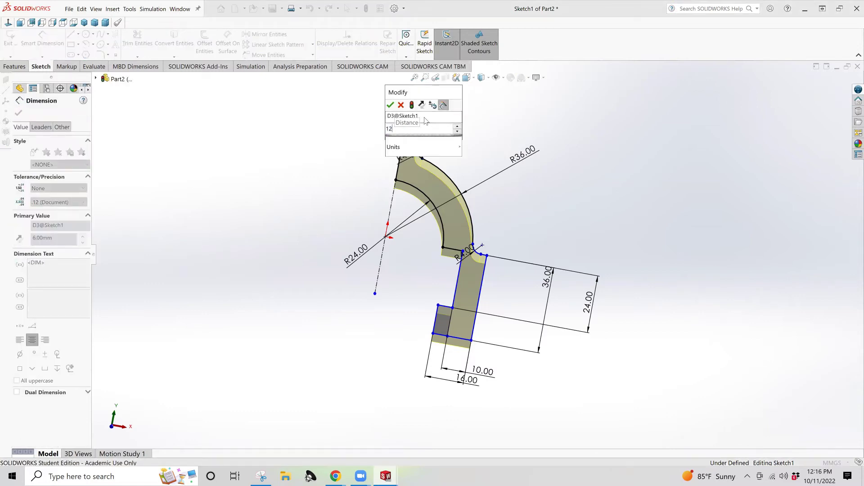
key(Return)
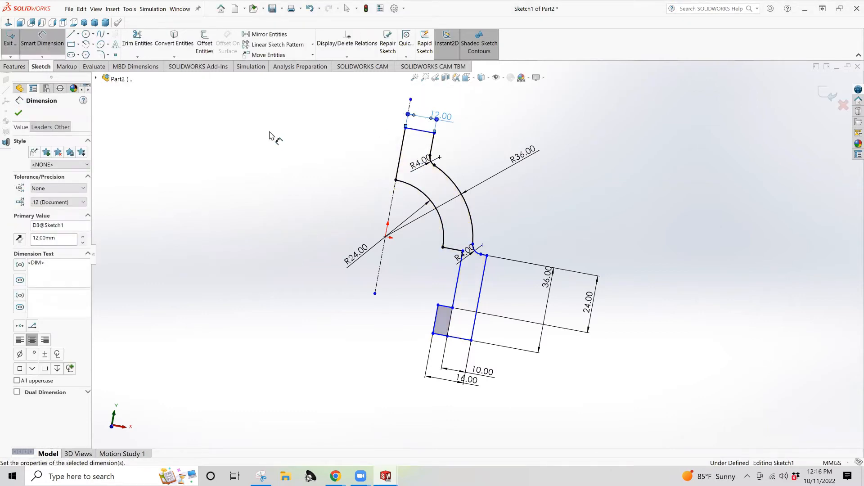
click(10, 39)
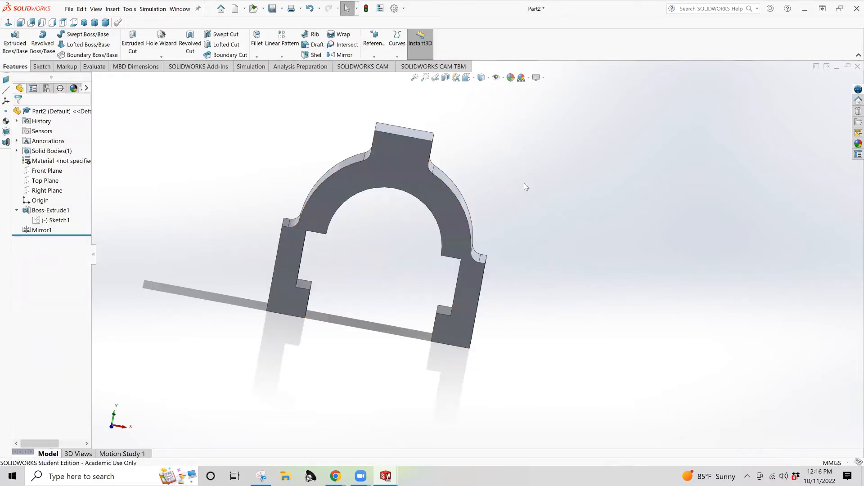
middle_drag(479, 172, 442, 286)
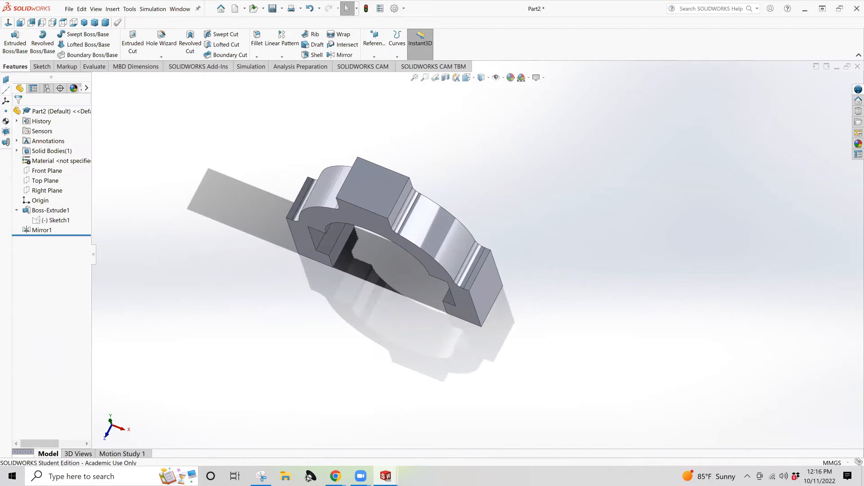
Step: Start a sketch on the top block face and draw a vertical centerline across it
click(41, 68)
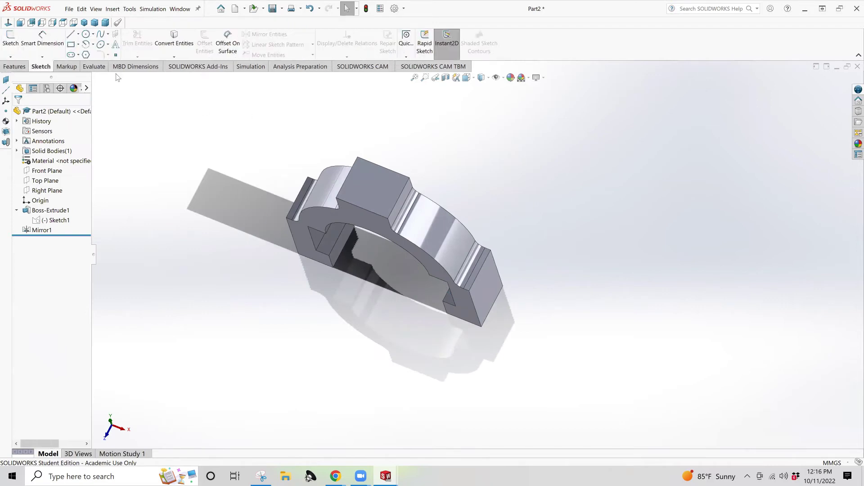
click(17, 40)
click(373, 192)
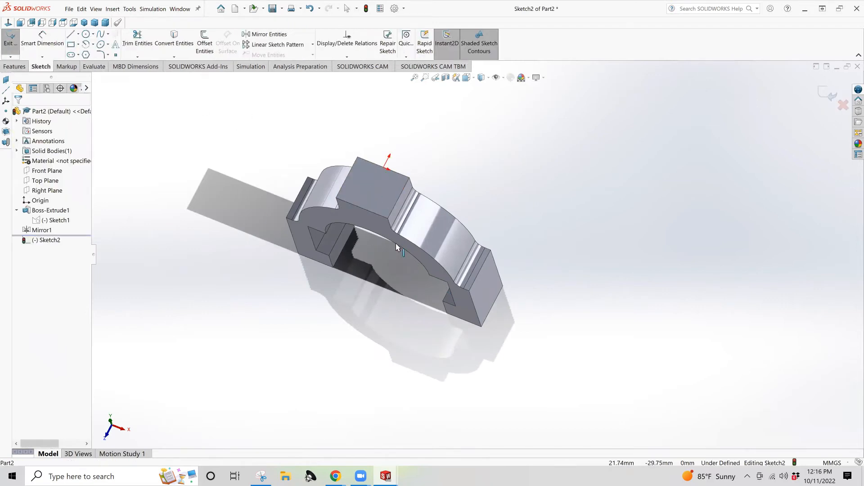
middle_drag(395, 243, 412, 201)
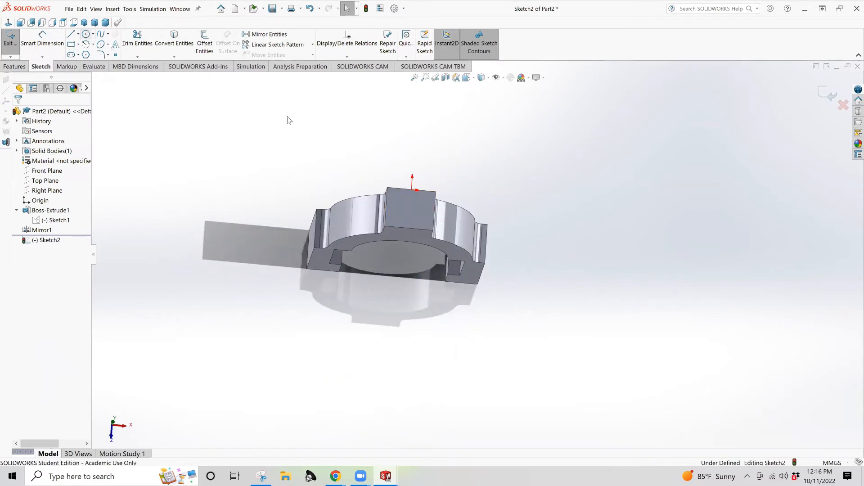
click(87, 35)
click(79, 33)
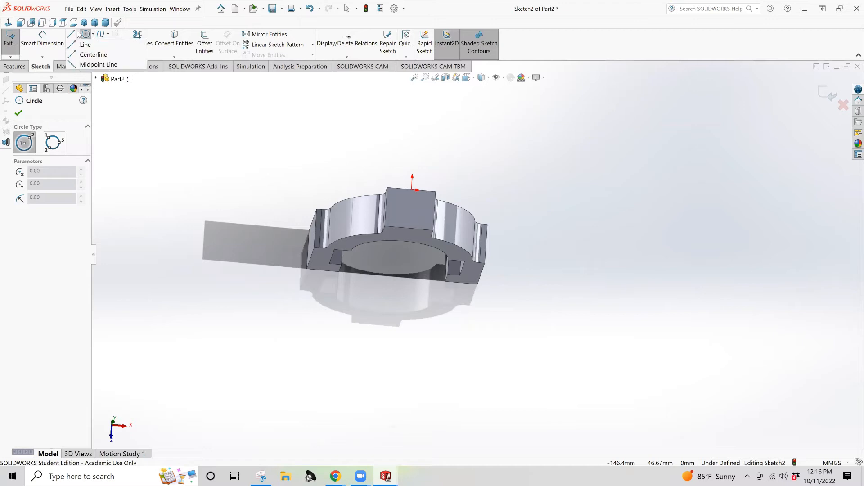
click(86, 53)
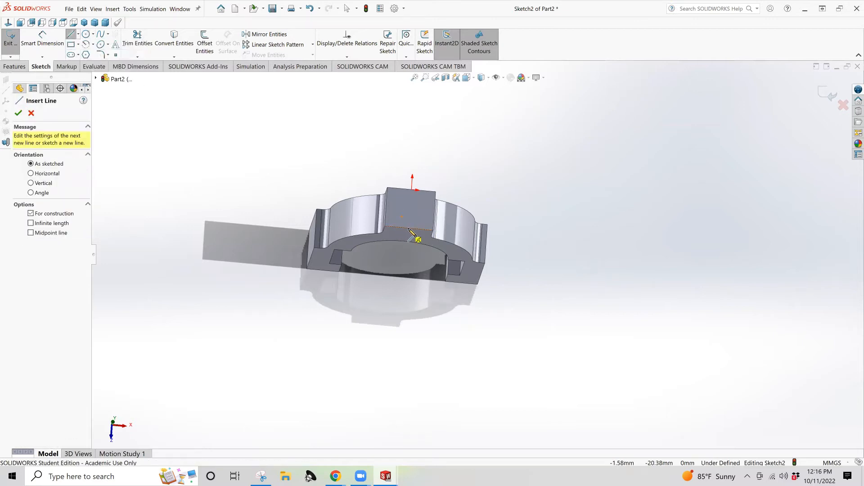
click(408, 228)
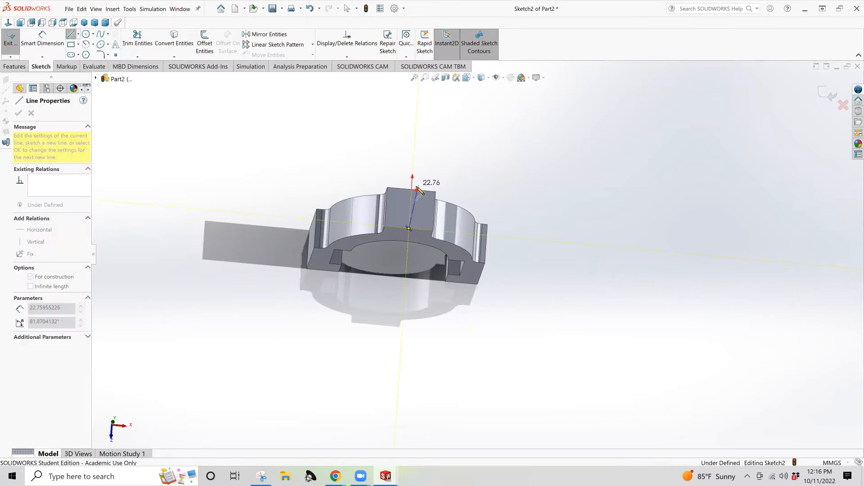
click(412, 177)
key(Escape)
Step: Draw a horizontal centerline across the block face
click(79, 35)
click(87, 52)
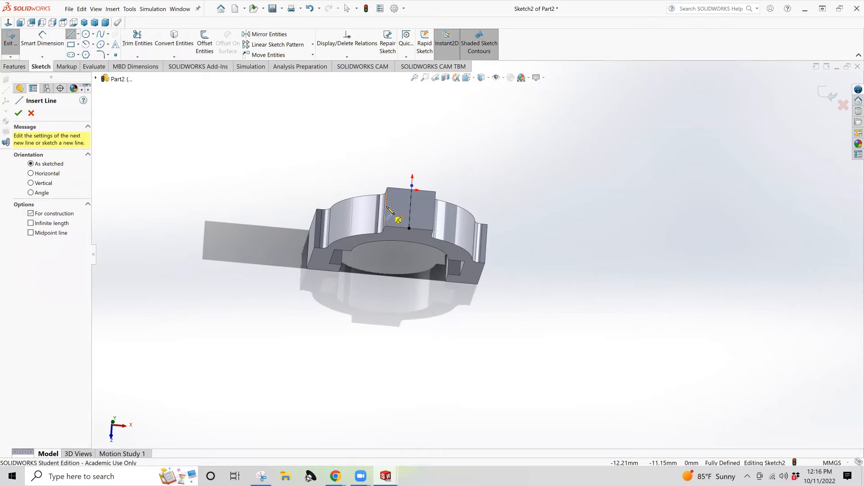
click(385, 206)
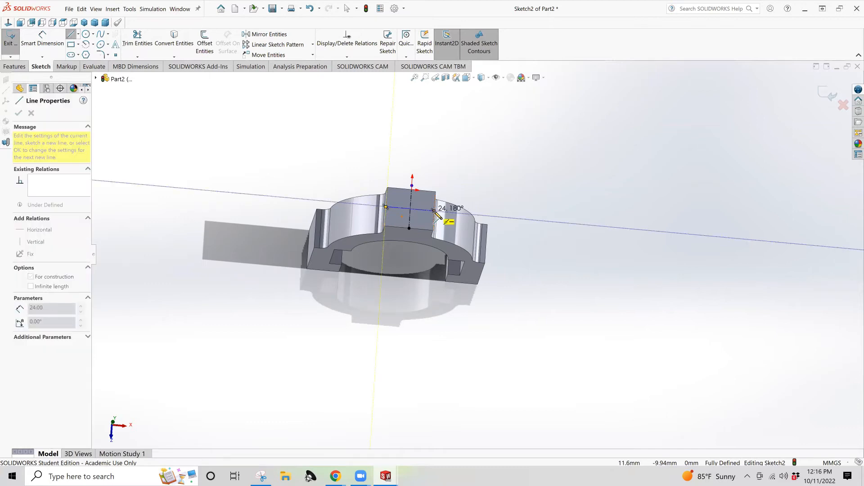
click(433, 209)
key(Escape)
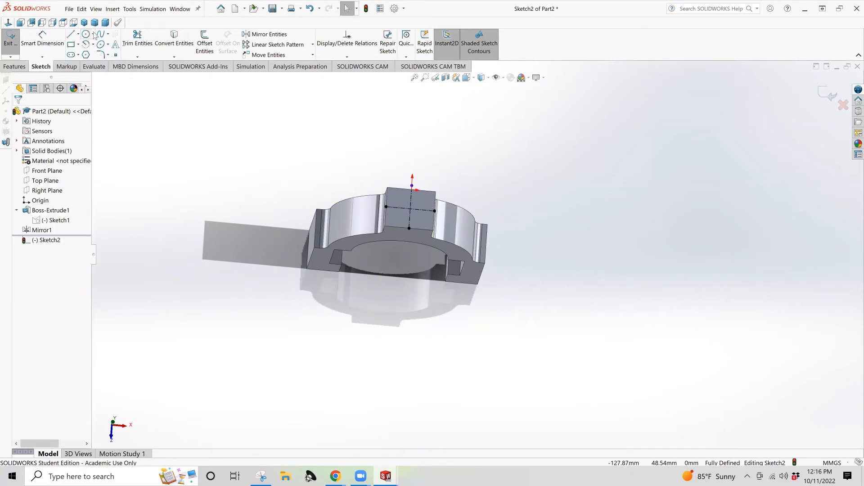
Step: Draw a circle at the centerline intersection, dimension it Ø12 mm and exit the sketch
click(86, 33)
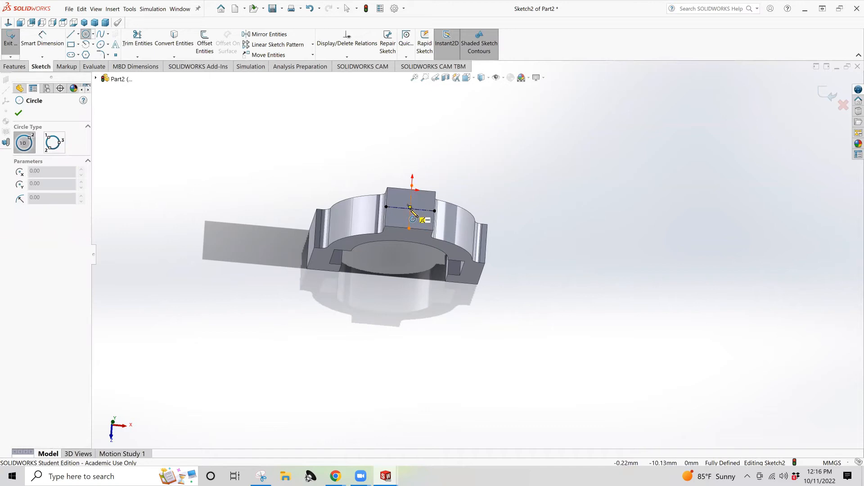
key(ctrl+8)
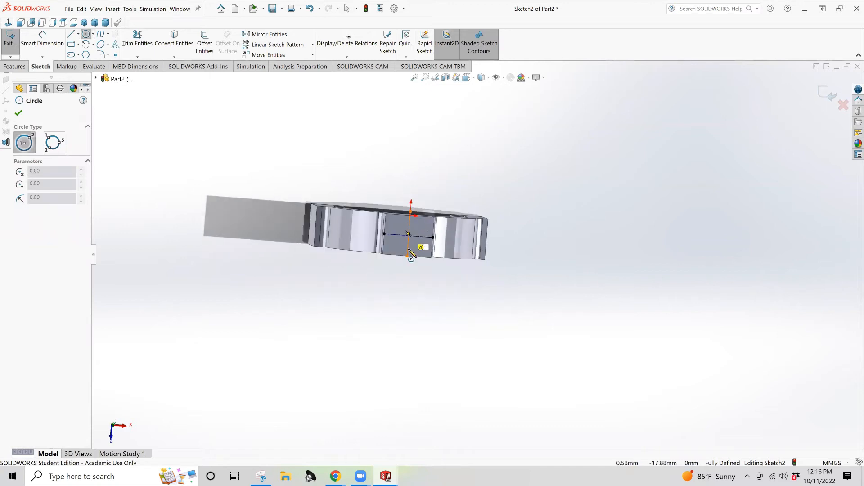
scroll(413, 240, down, 3)
scroll(439, 245, down, 3)
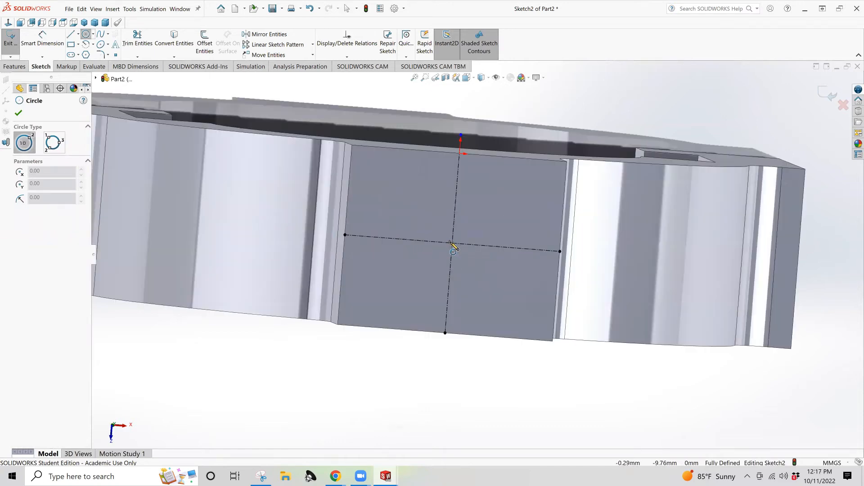
click(452, 243)
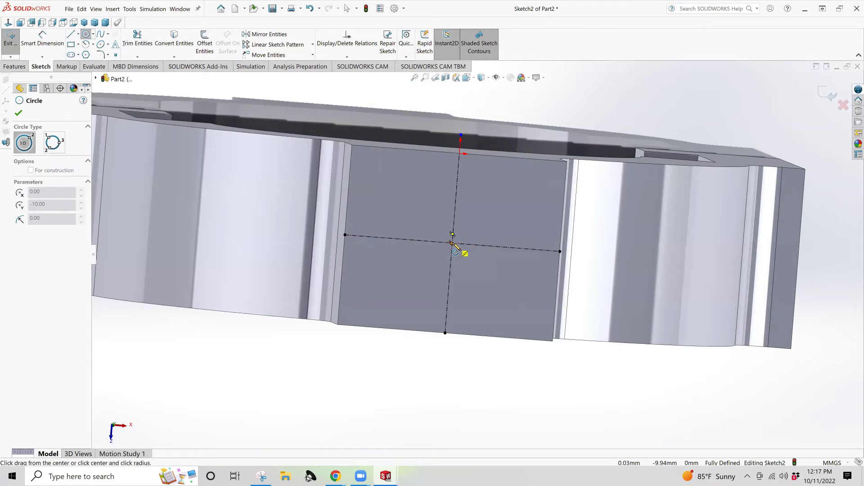
click(449, 204)
scroll(413, 197, up, 2)
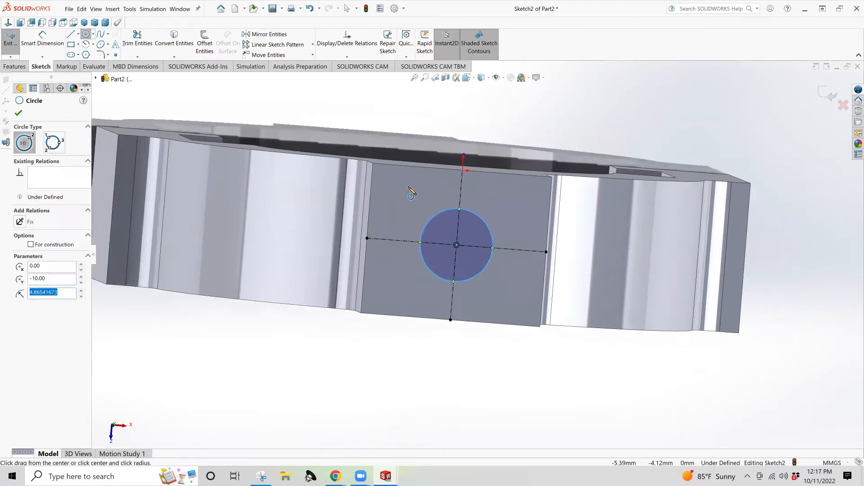
scroll(411, 193, up, 2)
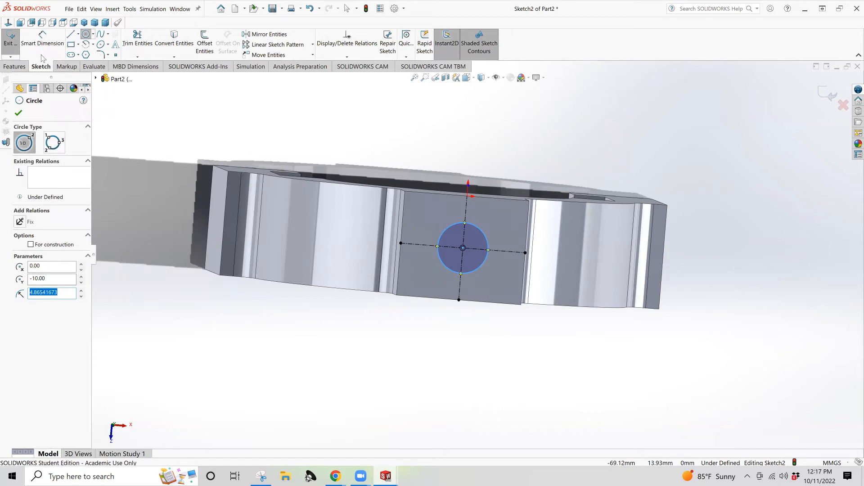
click(56, 47)
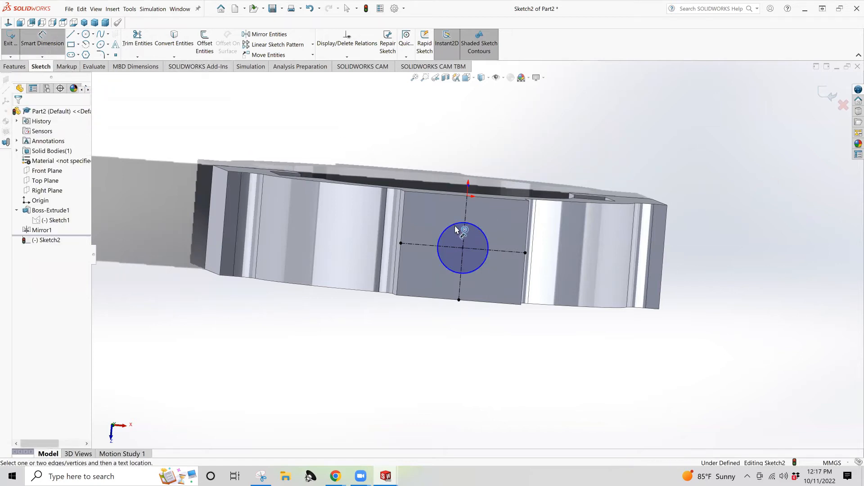
click(454, 230)
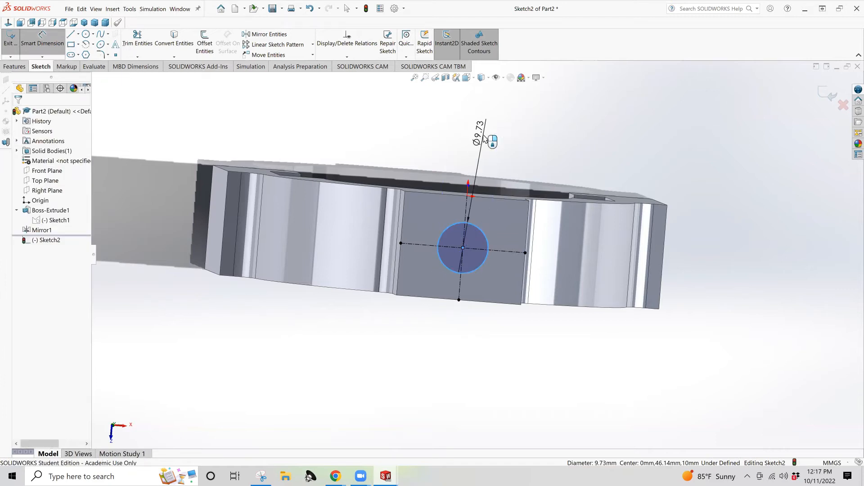
click(485, 136)
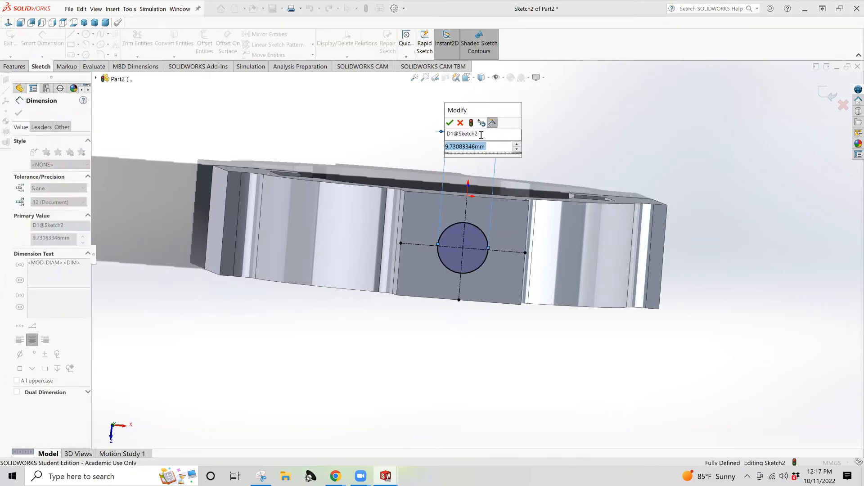
text(12)
key(Return)
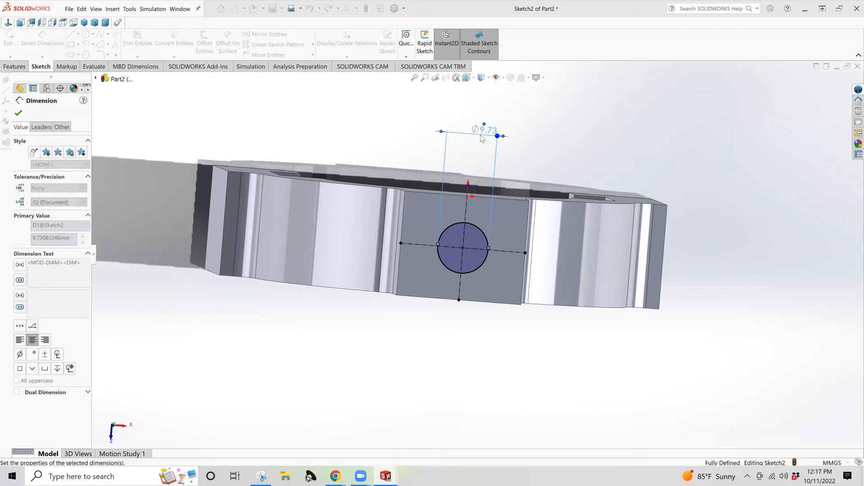
click(10, 38)
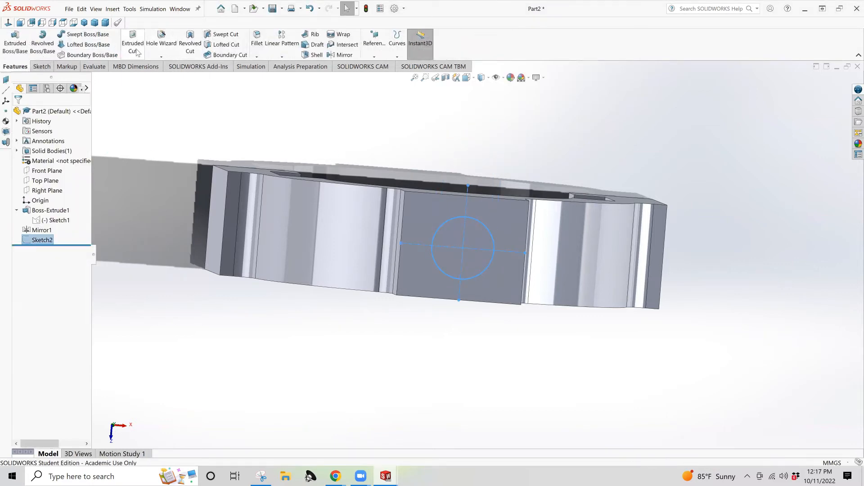
Step: Cut the 12 mm circle Through All to drill the hole in the yoke's top block
click(134, 47)
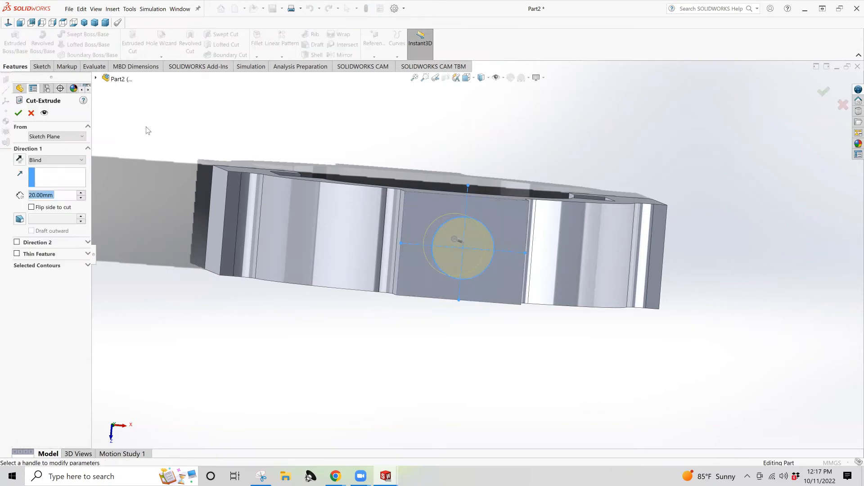
click(52, 161)
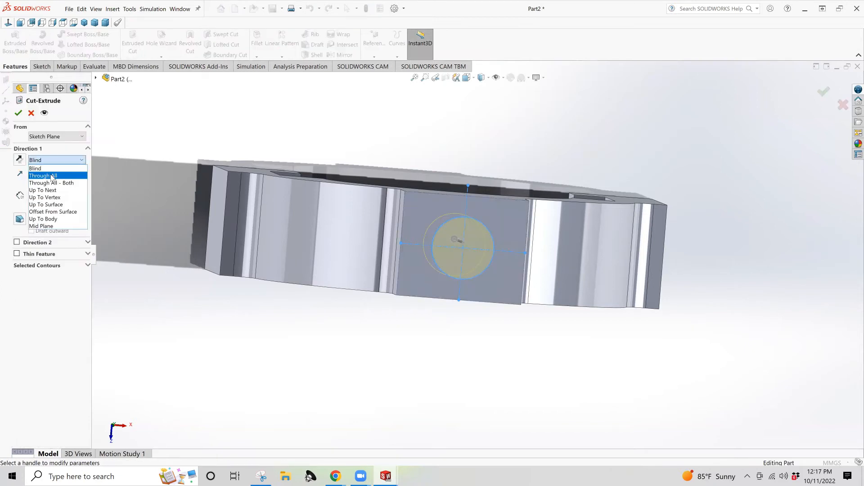
click(47, 171)
click(19, 112)
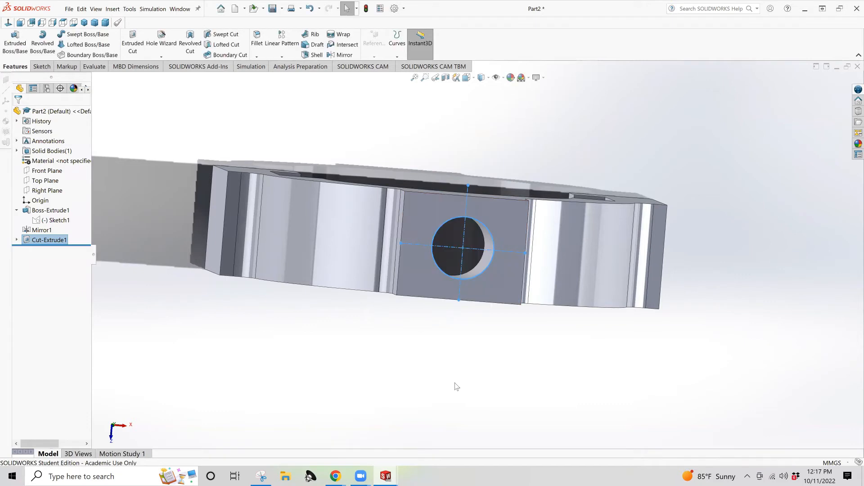
middle_drag(456, 384, 428, 206)
middle_drag(481, 292, 467, 284)
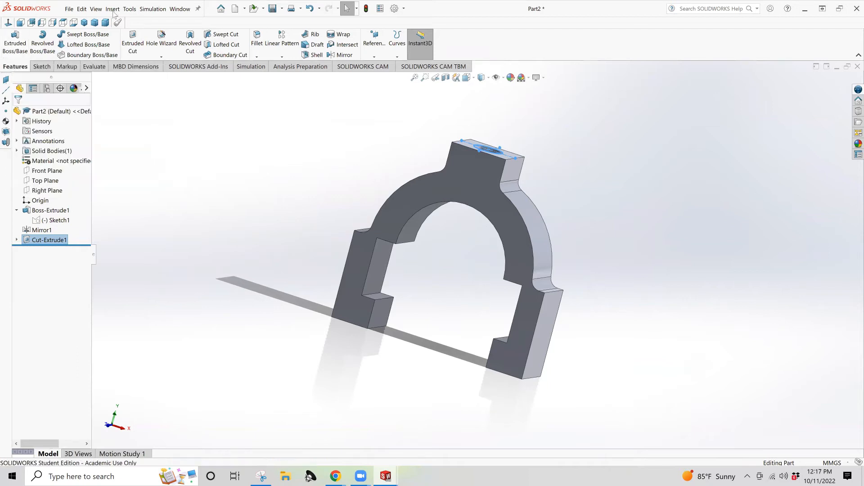
Step: Save the yoke part as '007 part 2' and start a new document
click(70, 10)
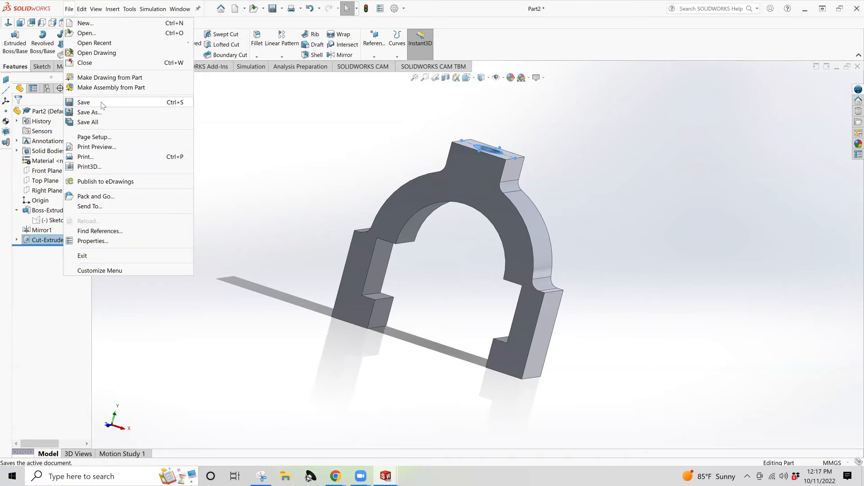
click(387, 174)
key(ctrl+s)
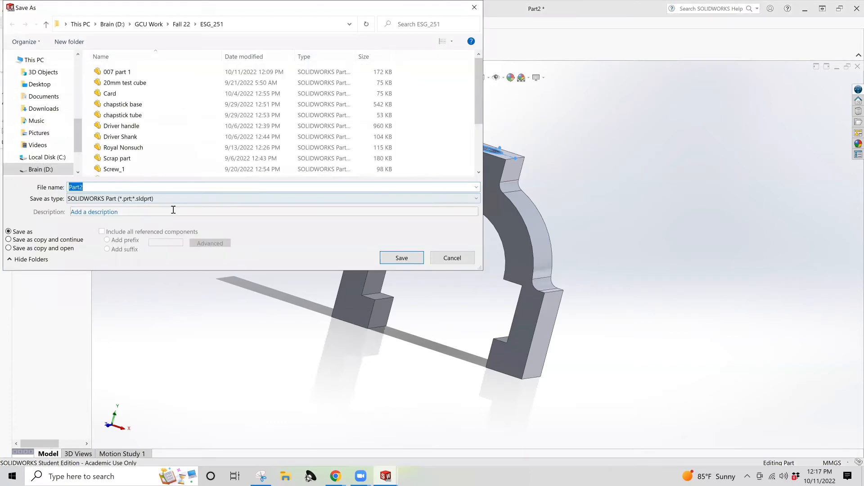
scroll(152, 144, down, 3)
scroll(153, 144, up, 3)
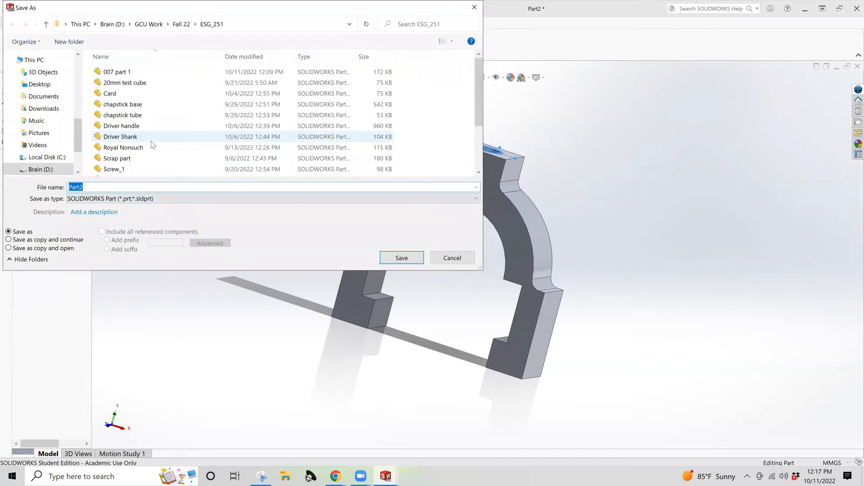
click(142, 81)
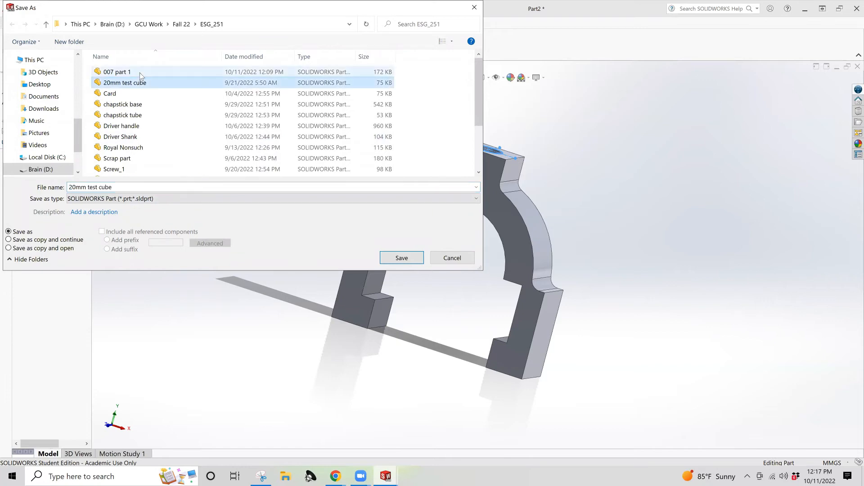
click(103, 186)
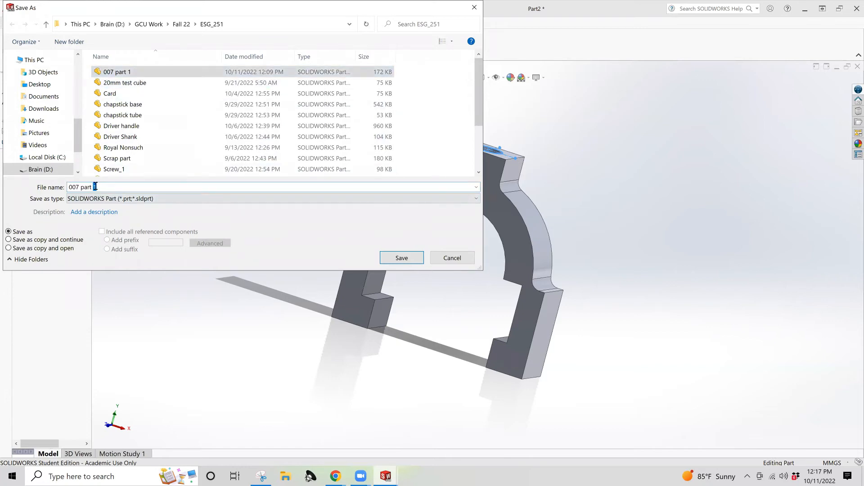
key(BackSpace)
text(2)
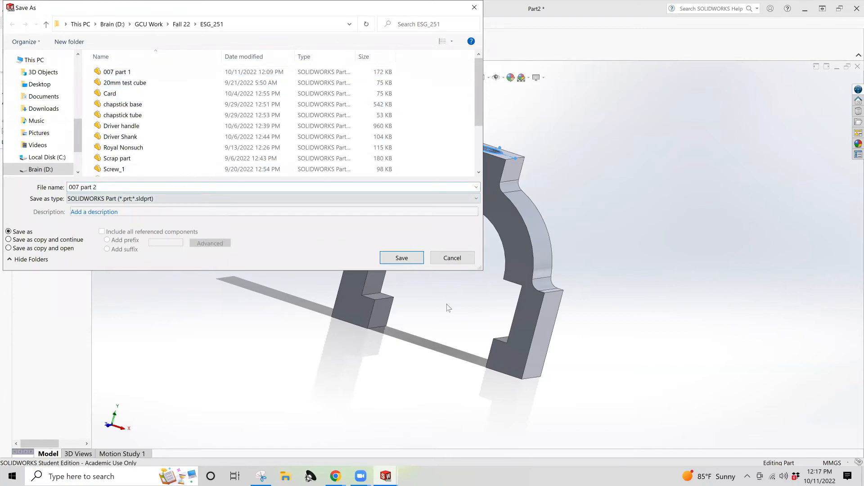
click(405, 260)
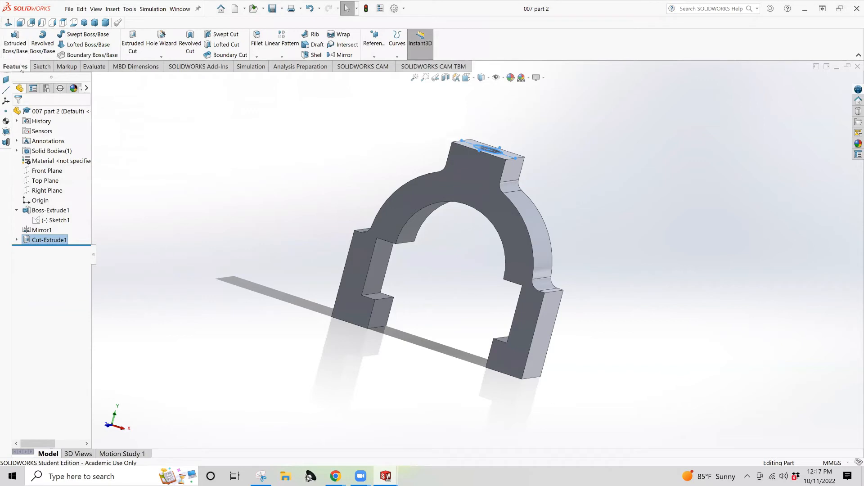
click(234, 9)
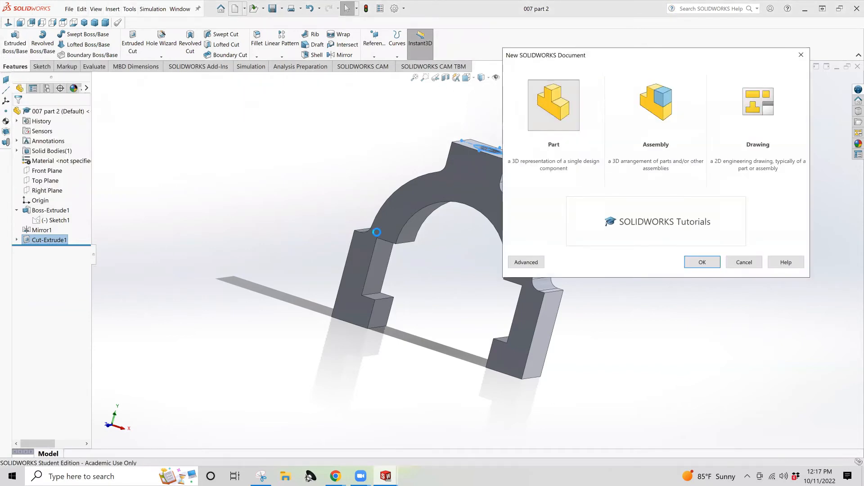
Step: Create a new part and sketch two origin-centred circles on the Top Plane
key(Return)
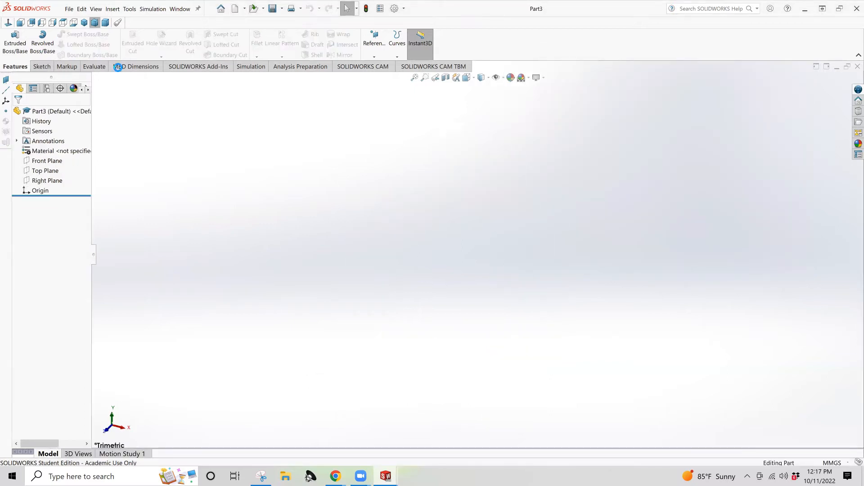
click(42, 66)
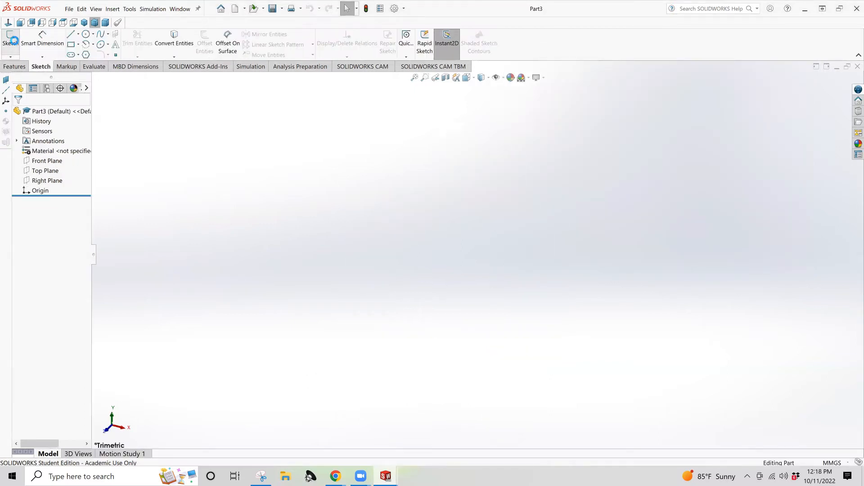
click(11, 41)
click(352, 252)
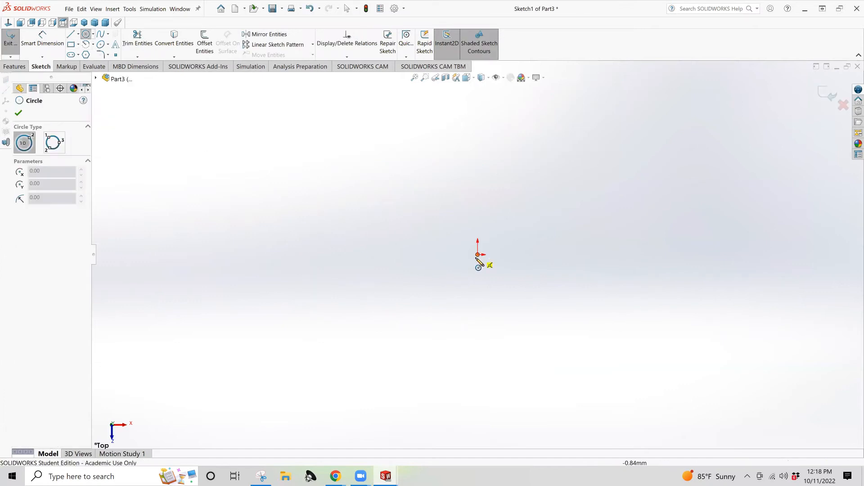
click(477, 254)
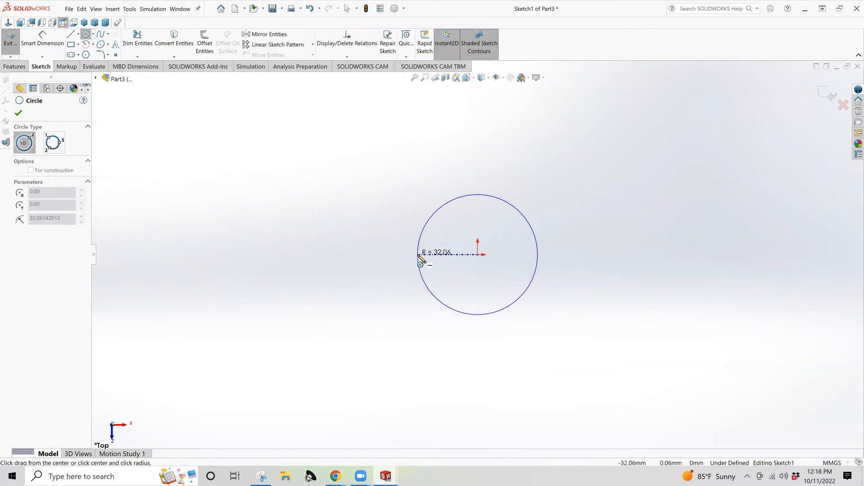
click(419, 256)
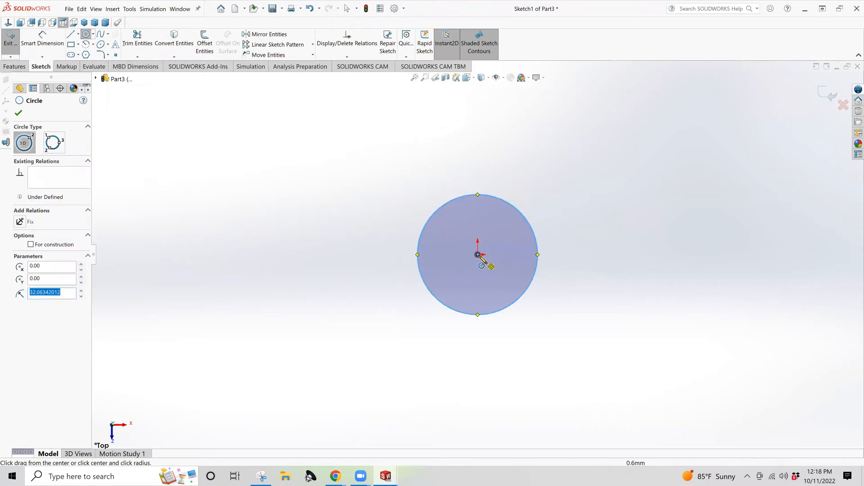
click(478, 255)
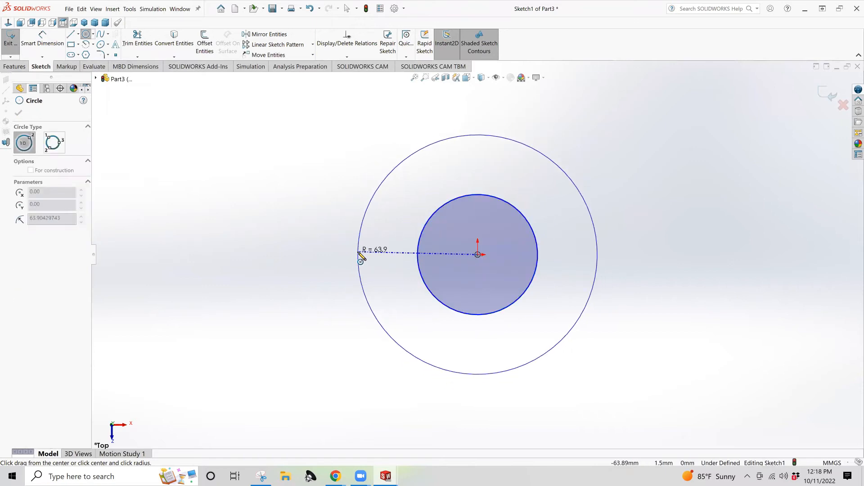
click(360, 255)
key(Escape)
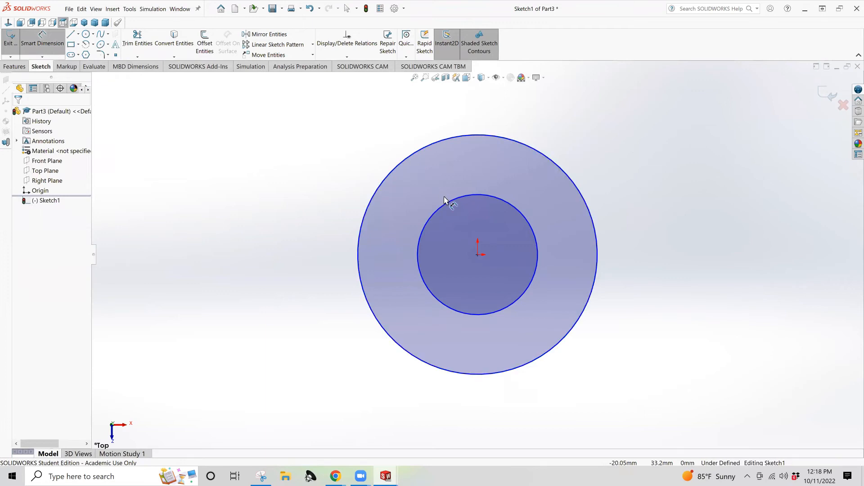
Step: Dimension the circles Ø12 inner and Ø24 outer
click(449, 205)
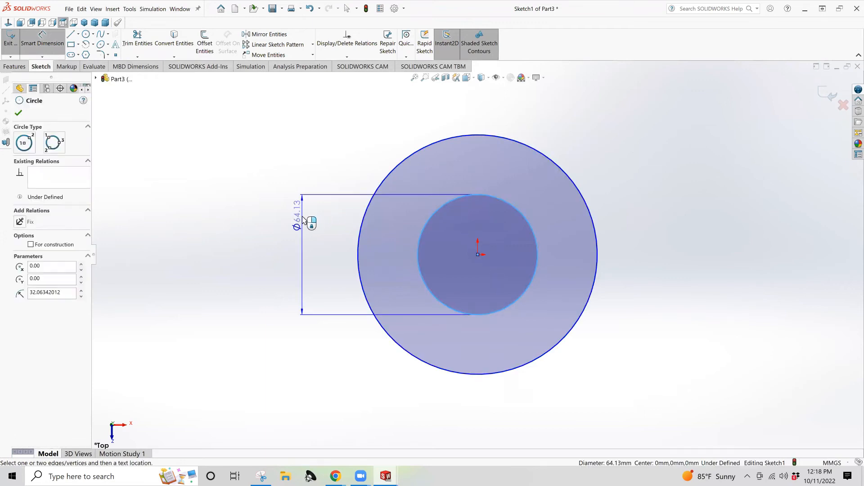
click(302, 218)
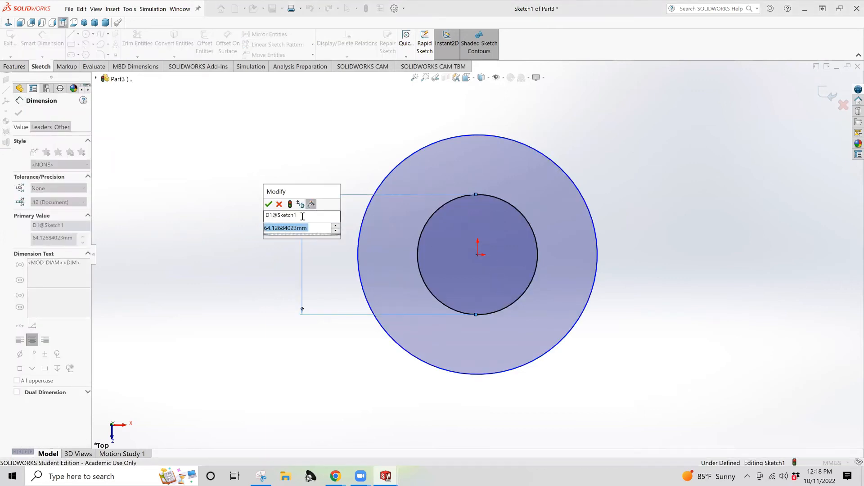
text(12)
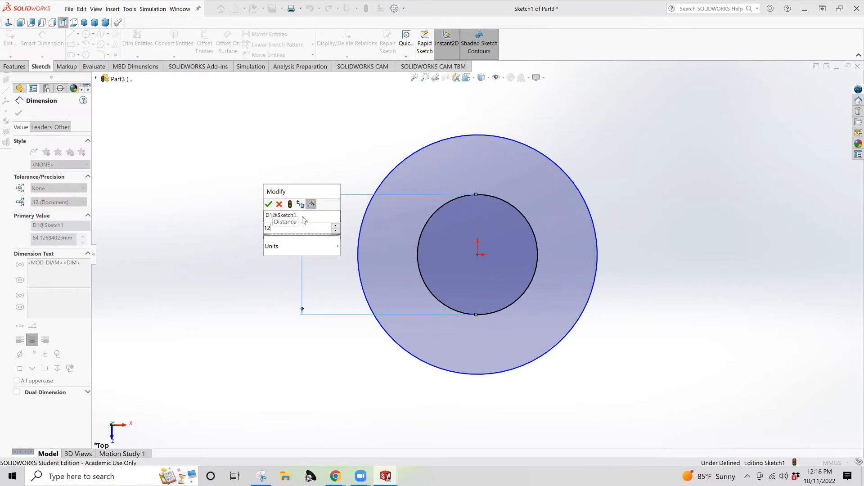
key(Return)
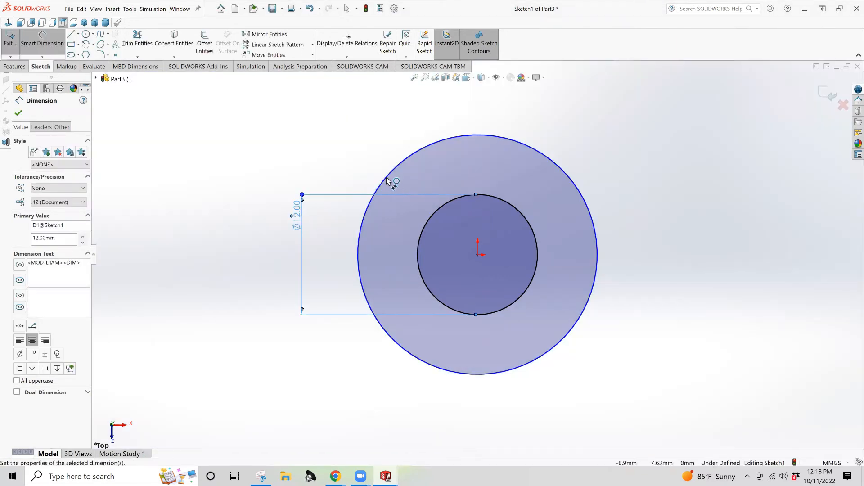
click(386, 180)
click(315, 168)
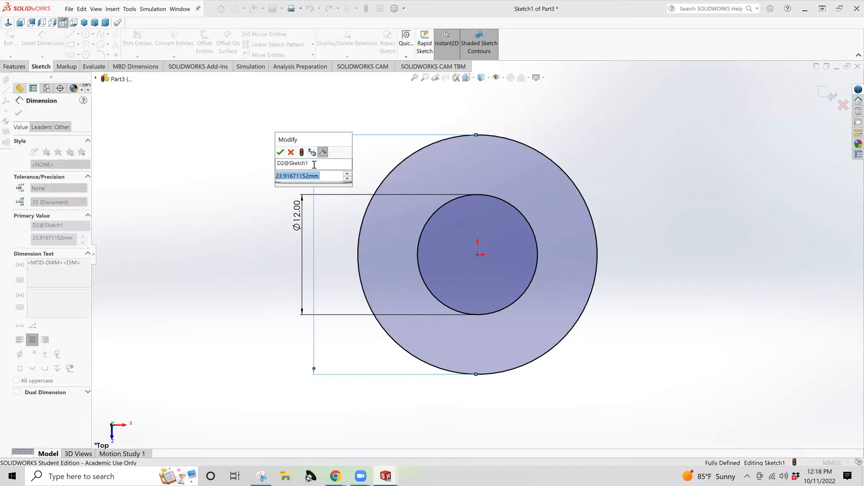
text(24)
key(Return)
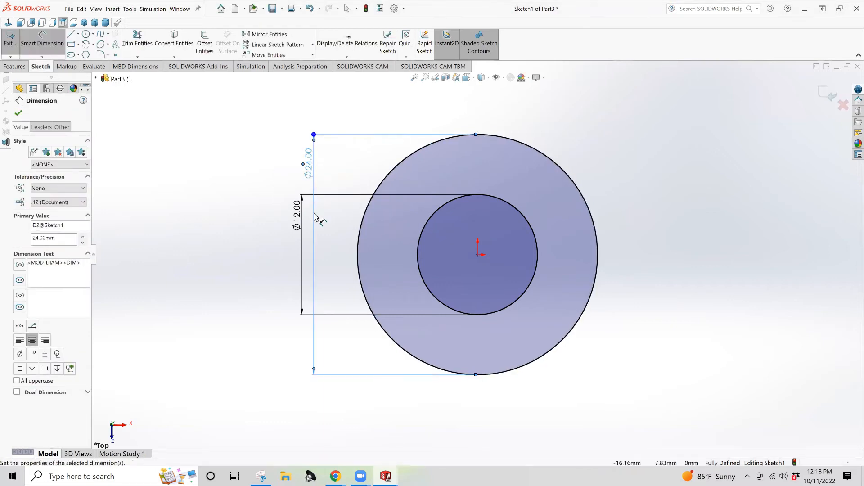
click(16, 66)
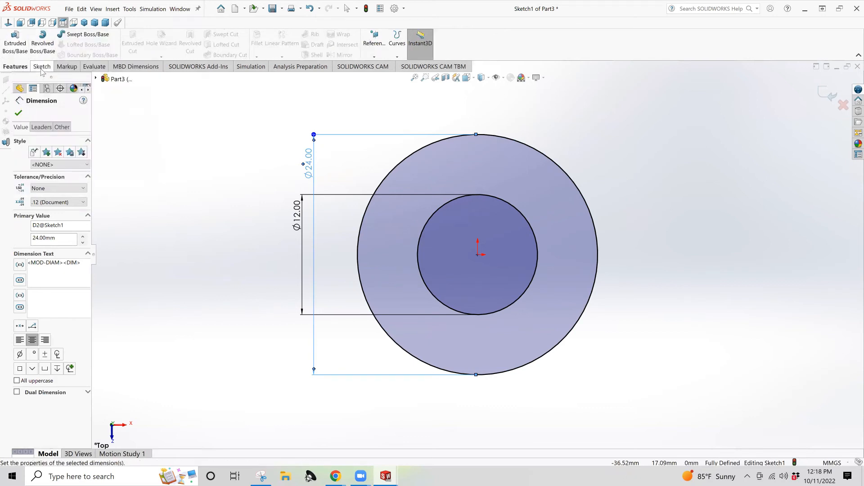
Step: Draw a vertical construction line rising from the outer circle's right edge
click(41, 66)
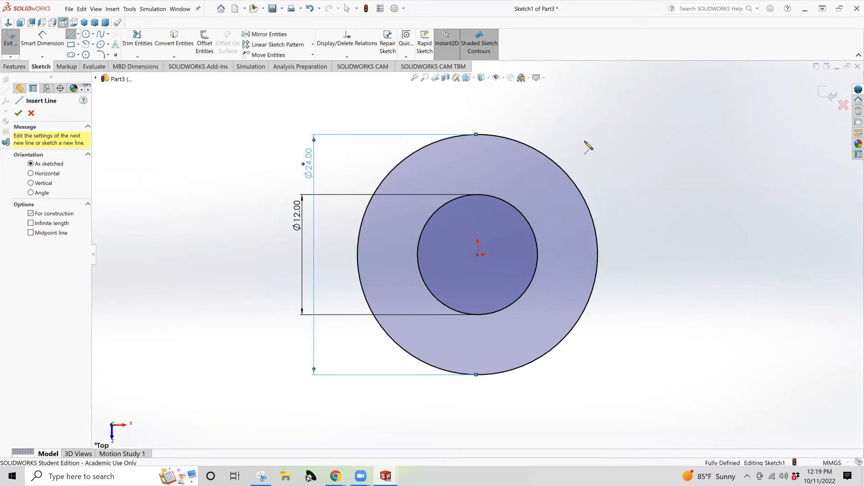
click(598, 256)
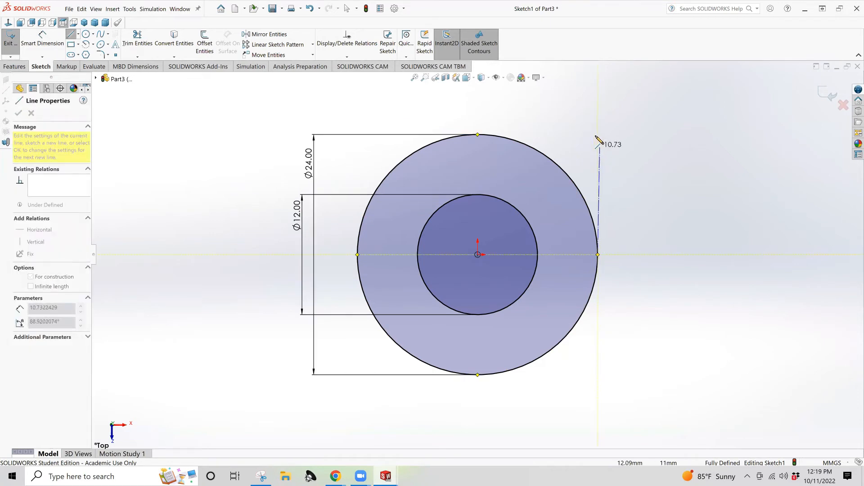
click(599, 127)
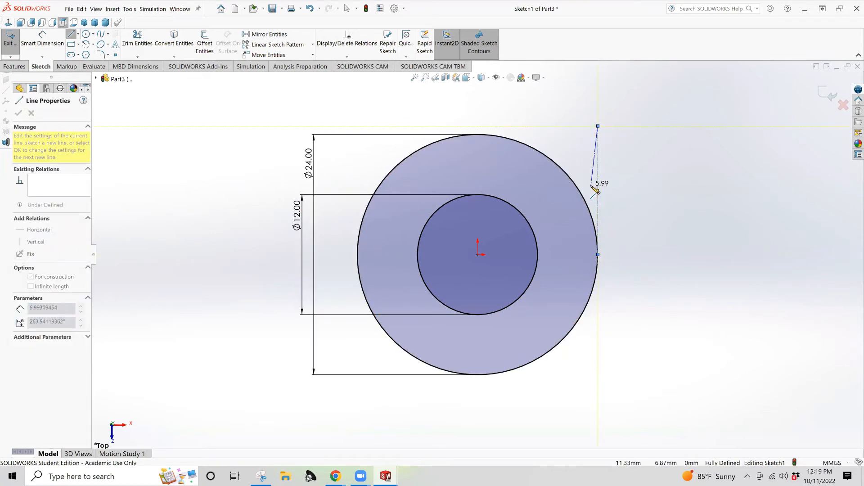
key(Escape)
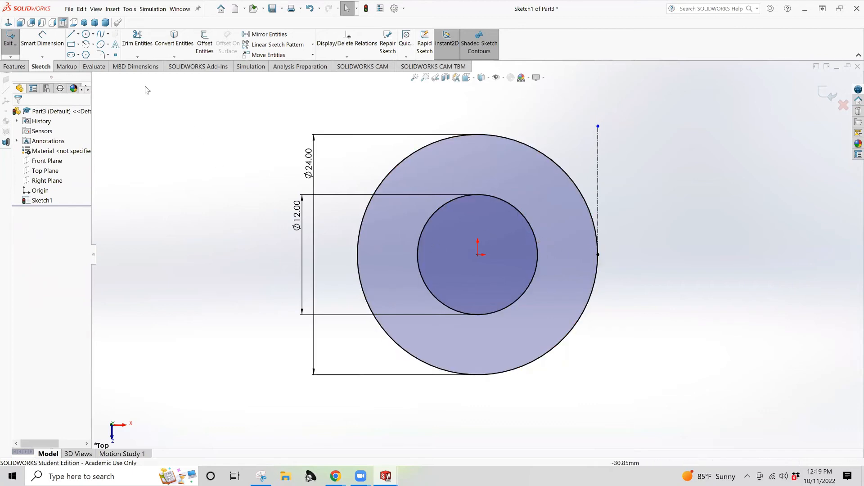
click(15, 66)
Step: Extrude the ring sketch 20 mm into a hollow cylinder (Boss-Extrude1)
click(15, 42)
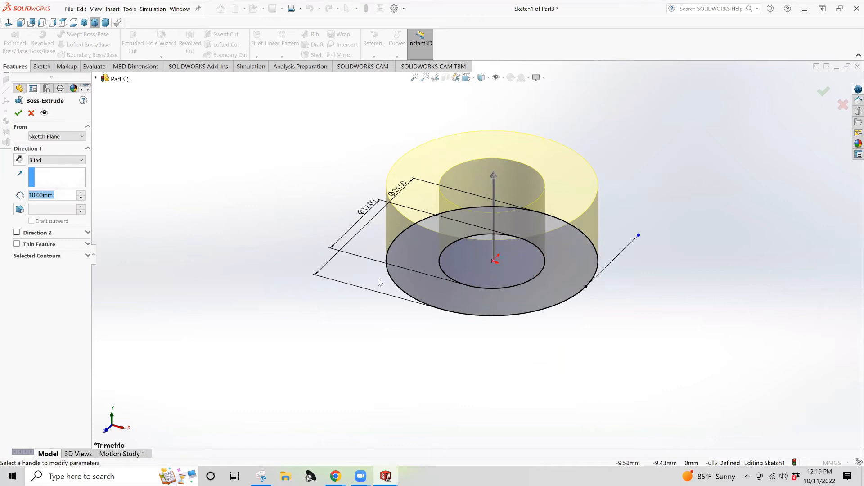
text(20)
key(Return)
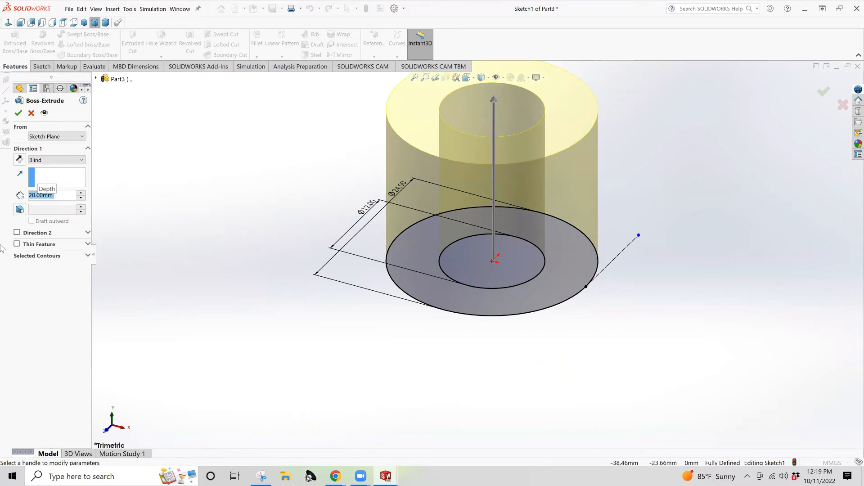
click(18, 113)
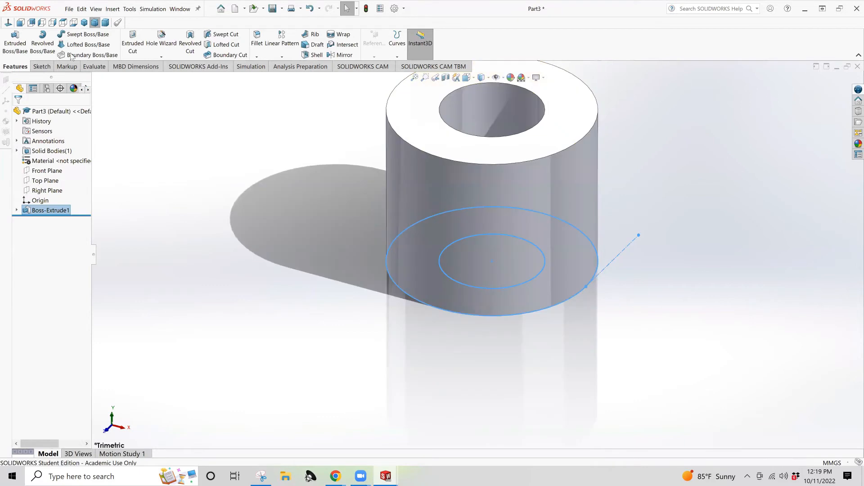
Step: Reuse Sketch1 for a new boss extrude, keeping only the inner circle region as the contour
click(15, 42)
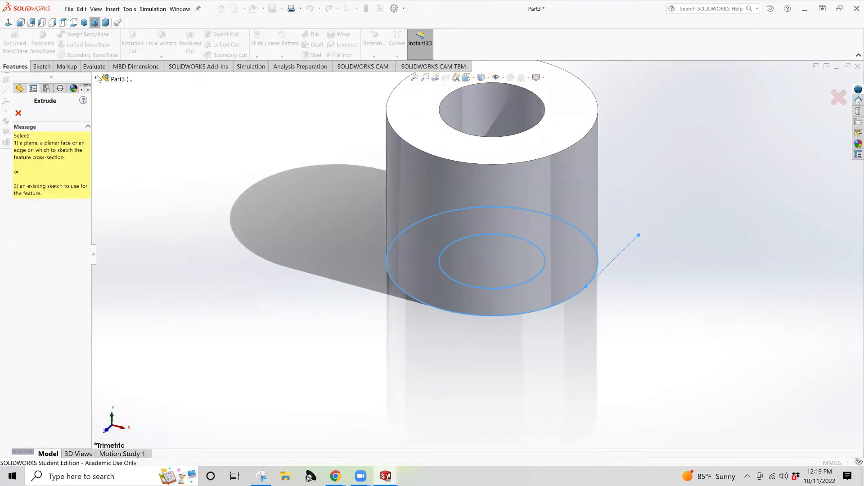
click(105, 79)
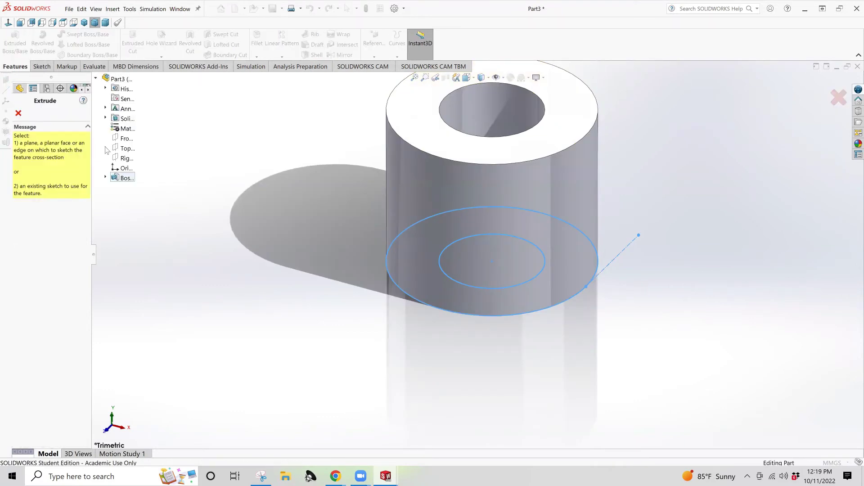
click(106, 178)
click(135, 188)
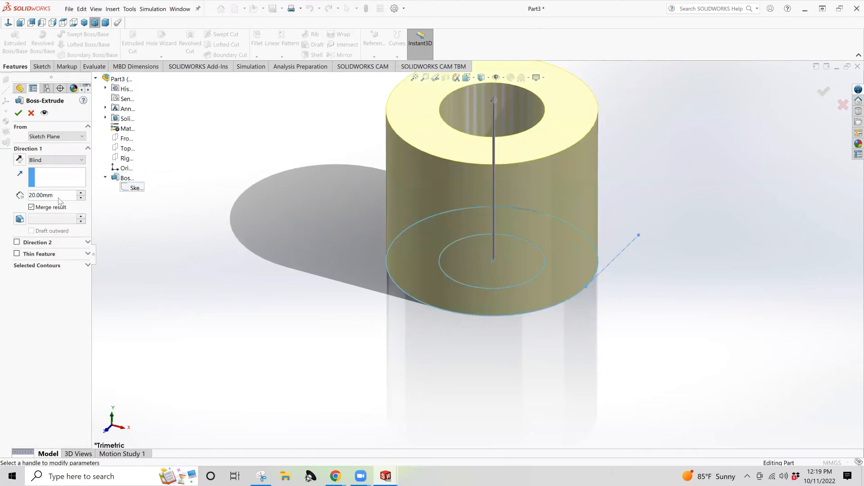
click(40, 266)
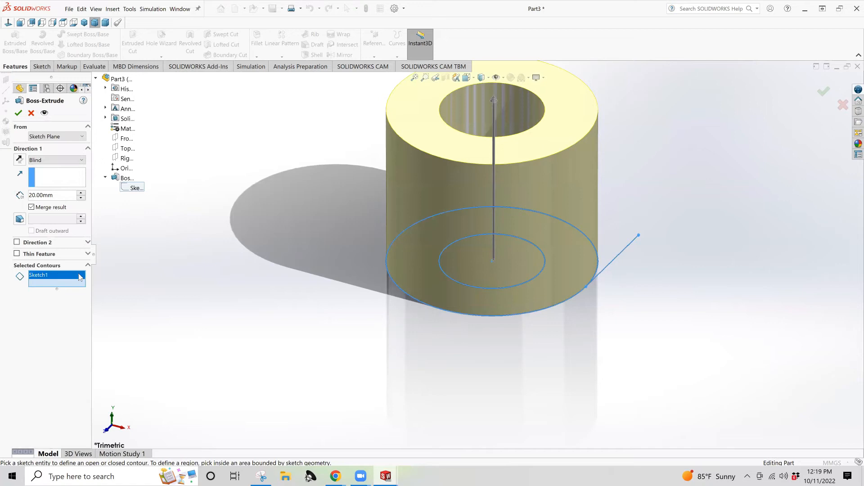
click(480, 257)
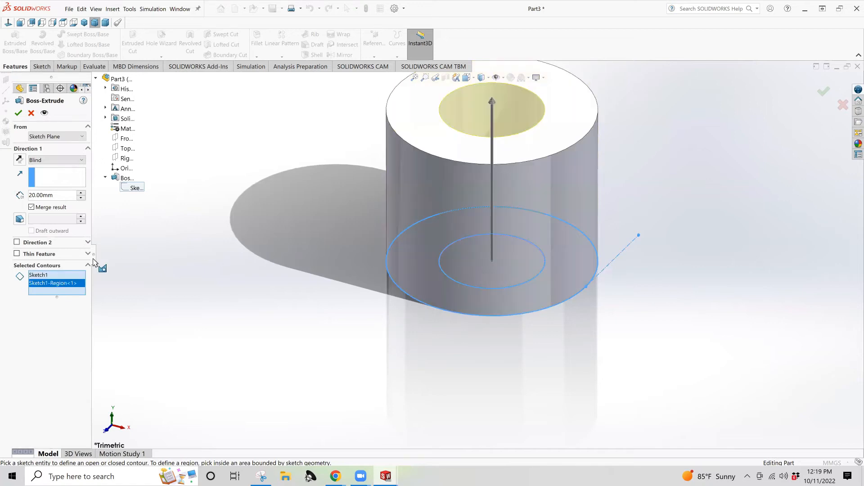
right_click(51, 278)
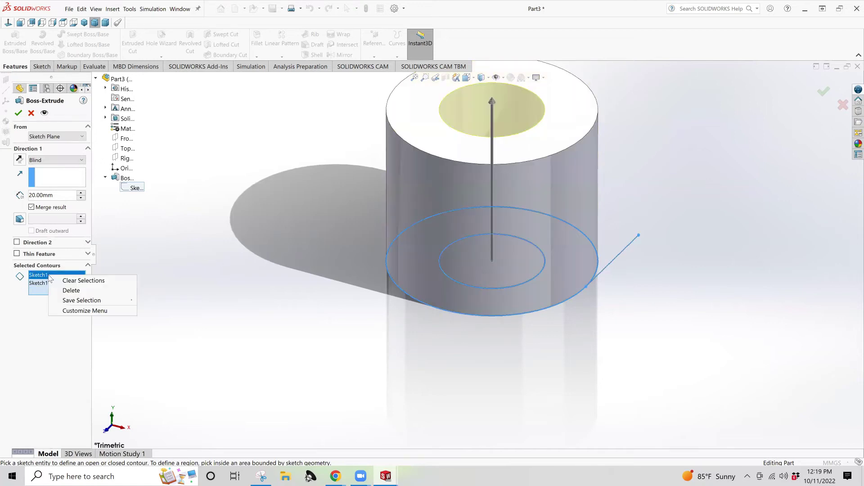
click(72, 291)
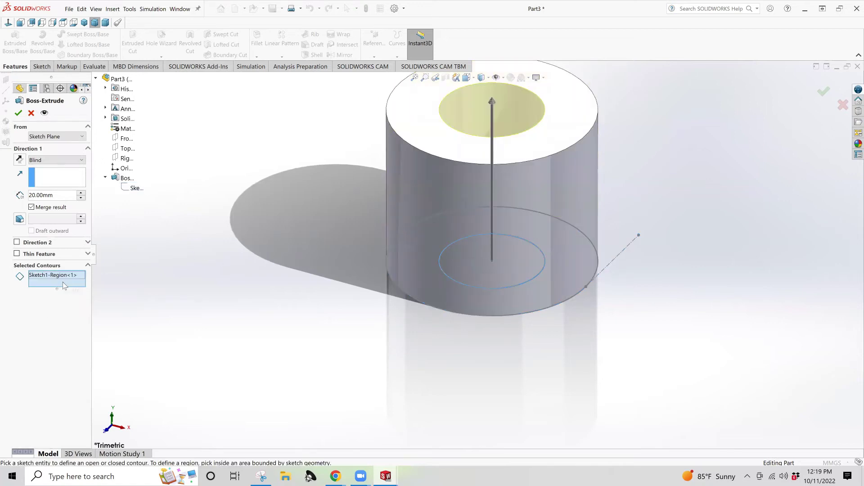
Step: Extrude the rod 1000 mm downward from the cylinder's top face (Boss-Extrude2)
click(55, 136)
click(47, 144)
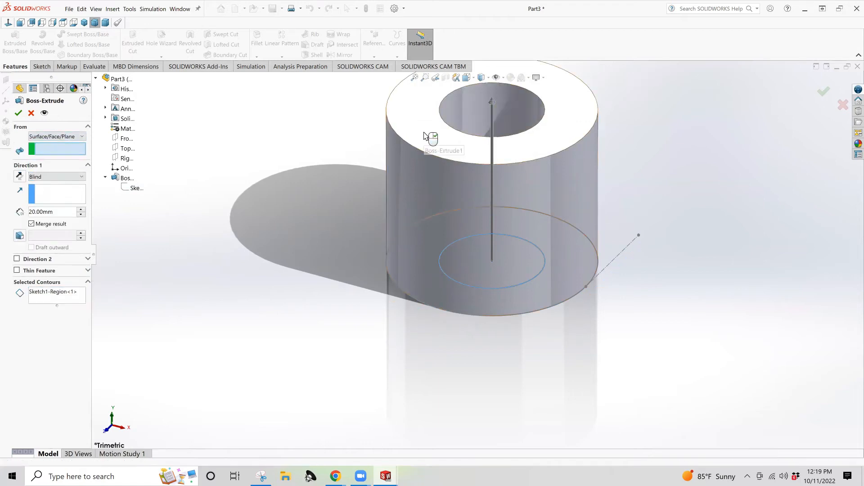
click(423, 132)
click(19, 176)
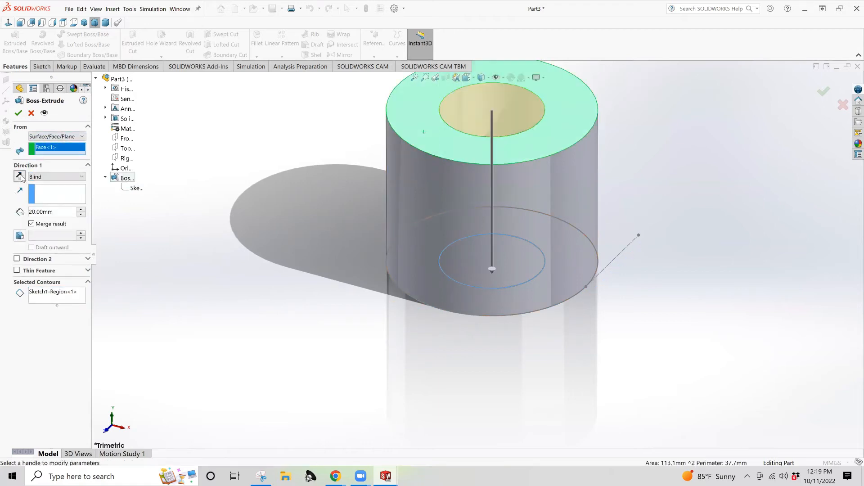
click(32, 212)
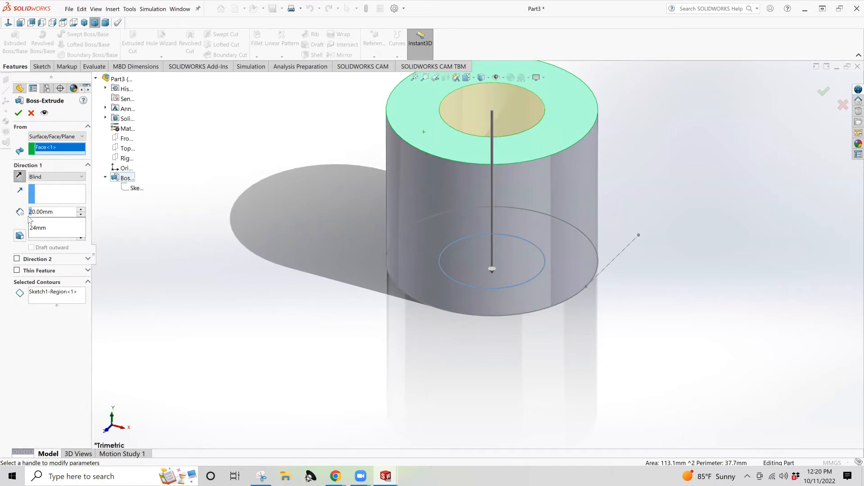
text(1000)
key(Return)
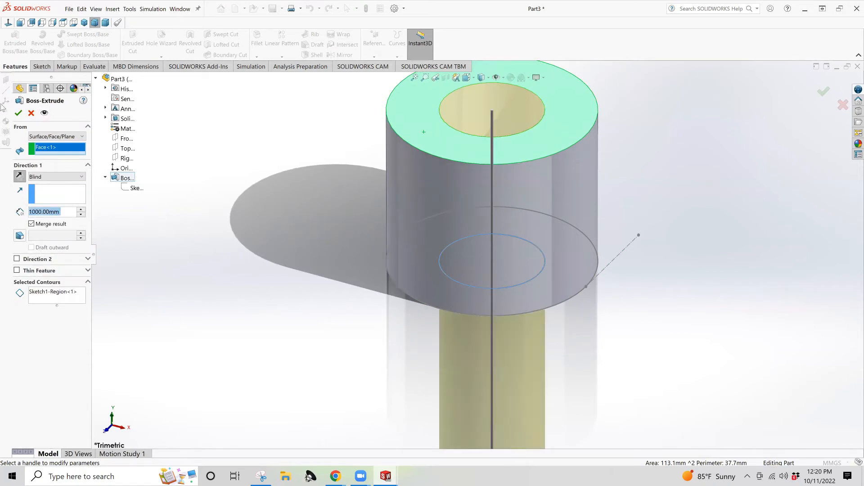
click(18, 113)
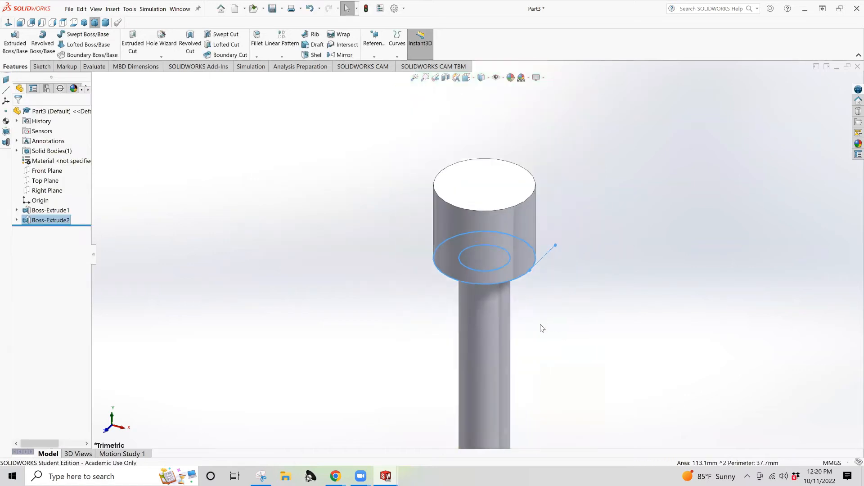
scroll(540, 328, up, 3)
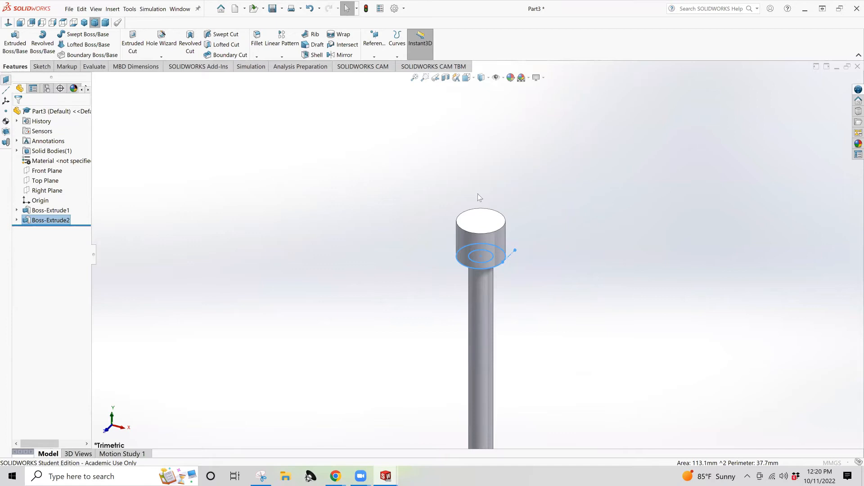
Step: Start a reference plane with the rod's circular end edge as first reference
key(p)
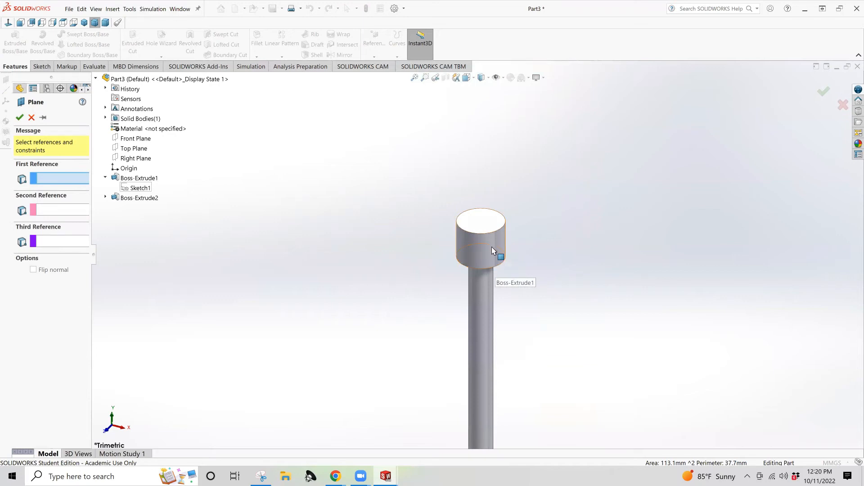
mouse_move(490, 247)
middle_down()
mouse_move(477, 265)
mouse_move(511, 308)
mouse_move(489, 408)
middle_up()
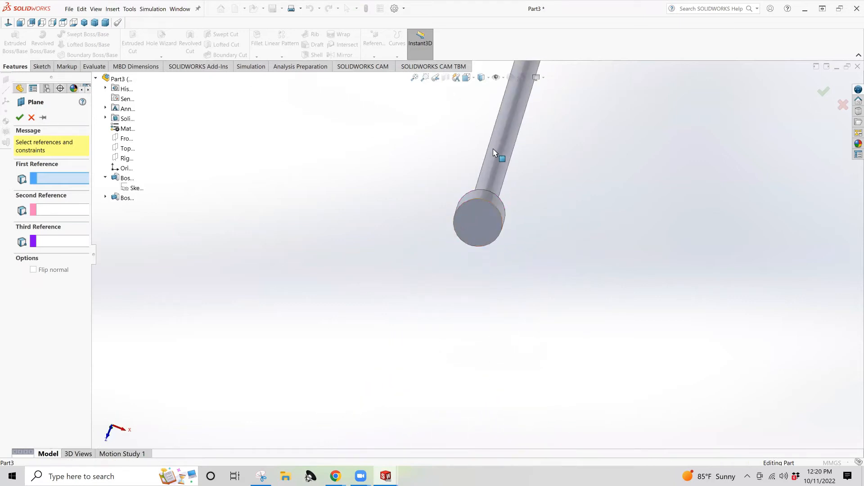
click(489, 195)
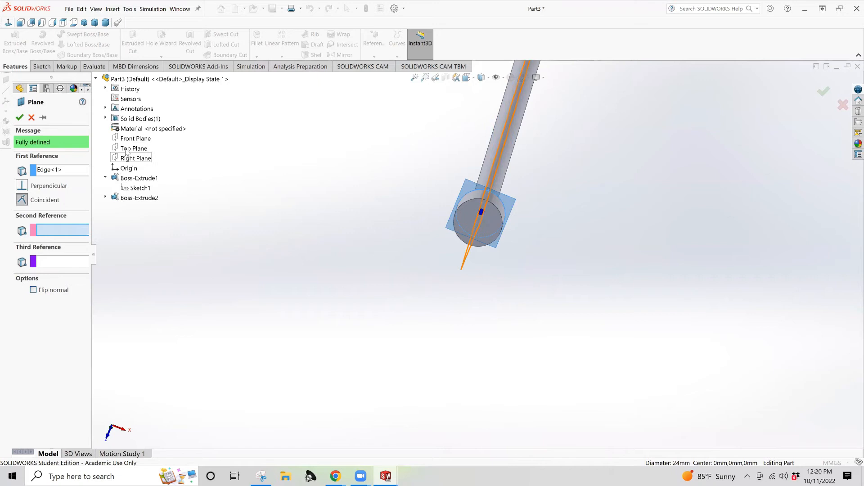
scroll(473, 284, up, 1)
scroll(504, 306, up, 2)
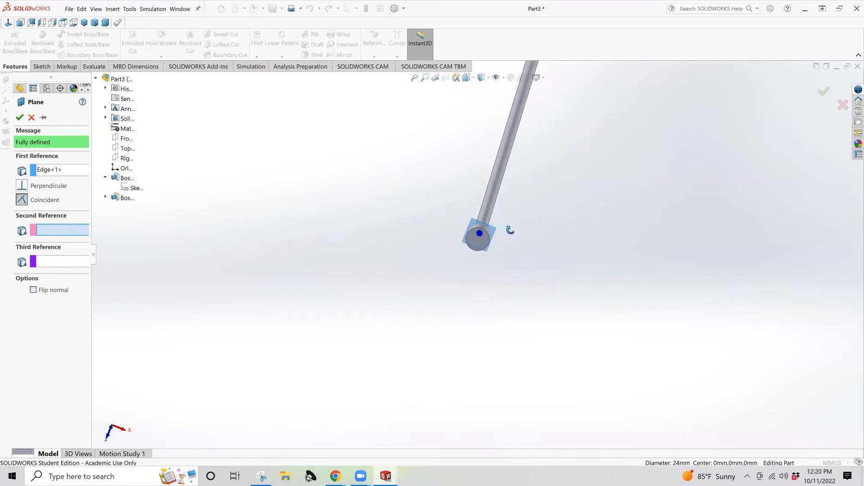
mouse_move(509, 230)
middle_down()
mouse_move(520, 170)
mouse_move(499, 229)
middle_up()
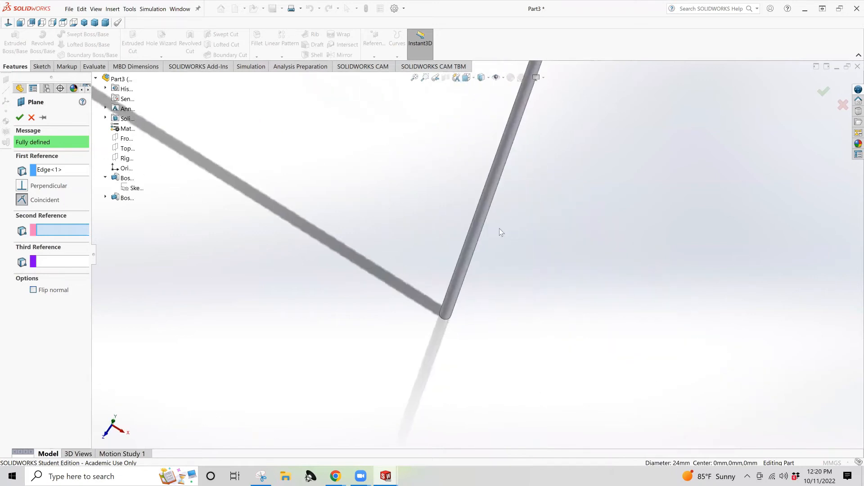
scroll(499, 232, up, 1)
scroll(498, 232, up, 1)
scroll(499, 230, up, 1)
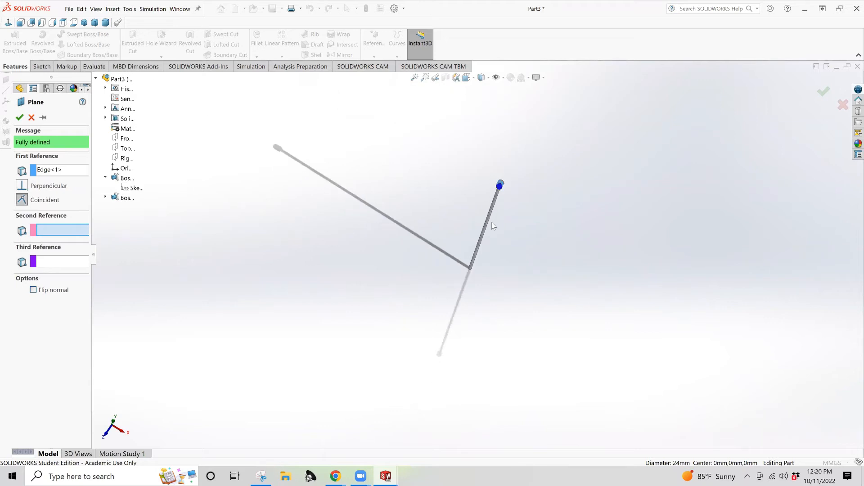
scroll(489, 211, up, 1)
scroll(488, 211, up, 1)
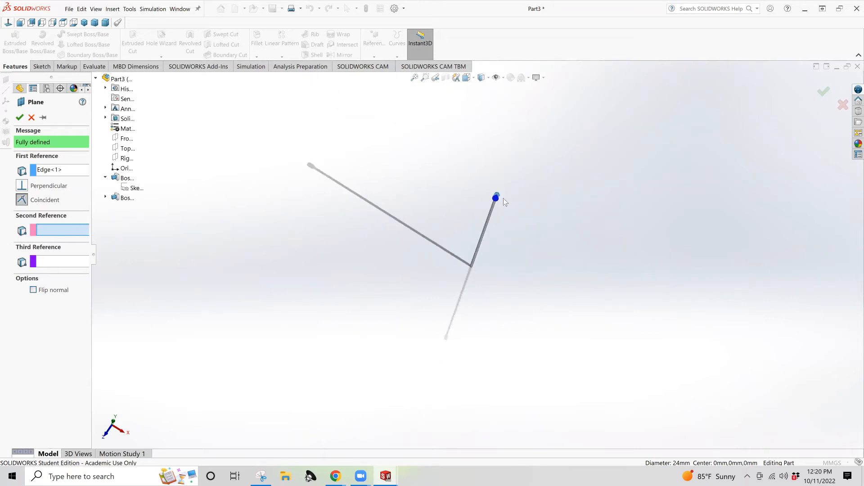
middle_drag(515, 220, 508, 196)
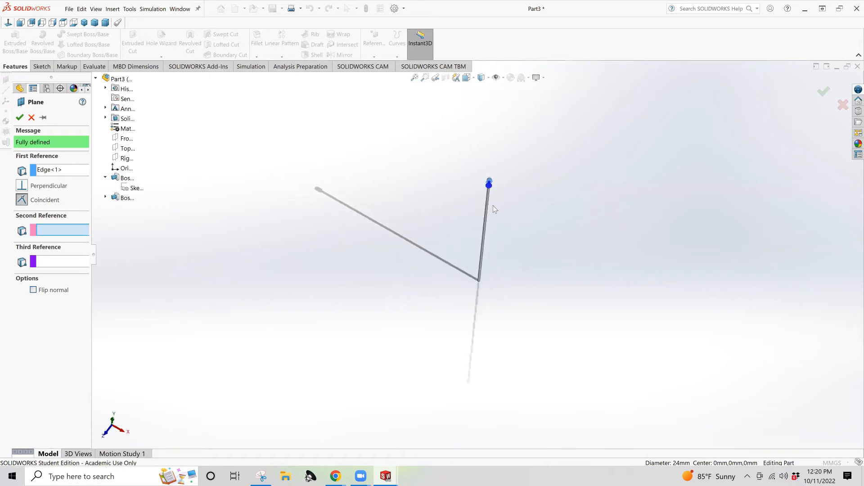
scroll(493, 205, down, 1)
scroll(492, 198, down, 2)
scroll(491, 192, down, 2)
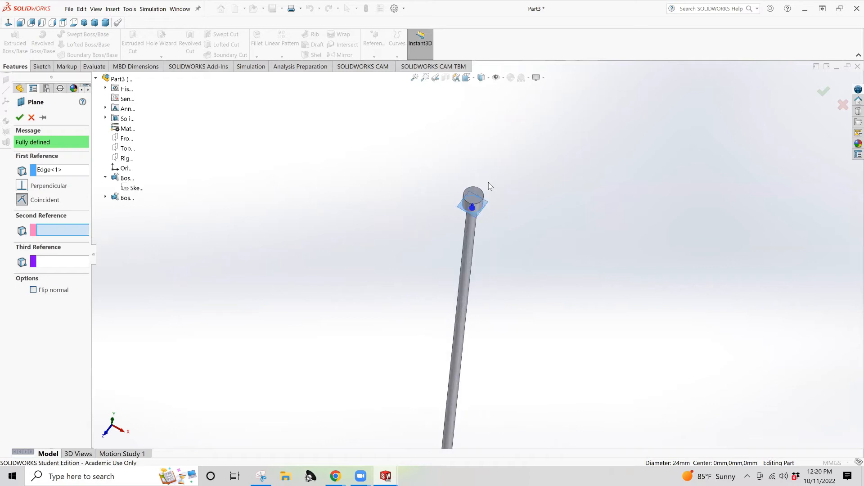
scroll(473, 196, down, 2)
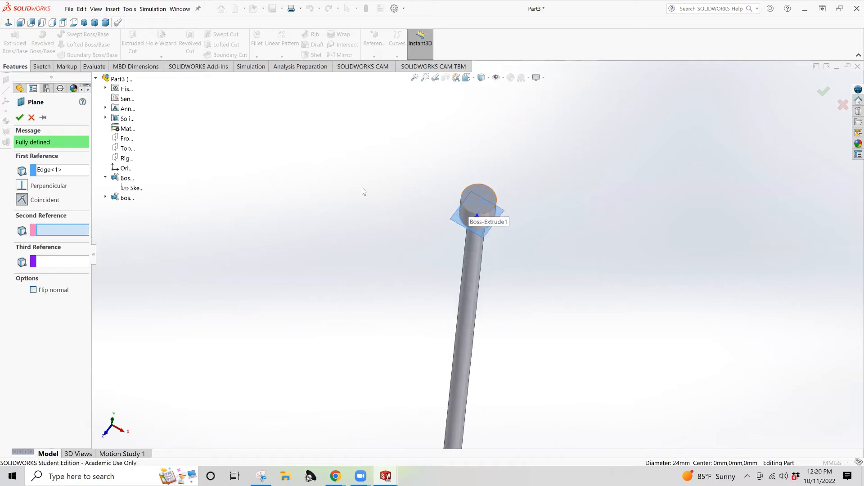
mouse_move(126, 158)
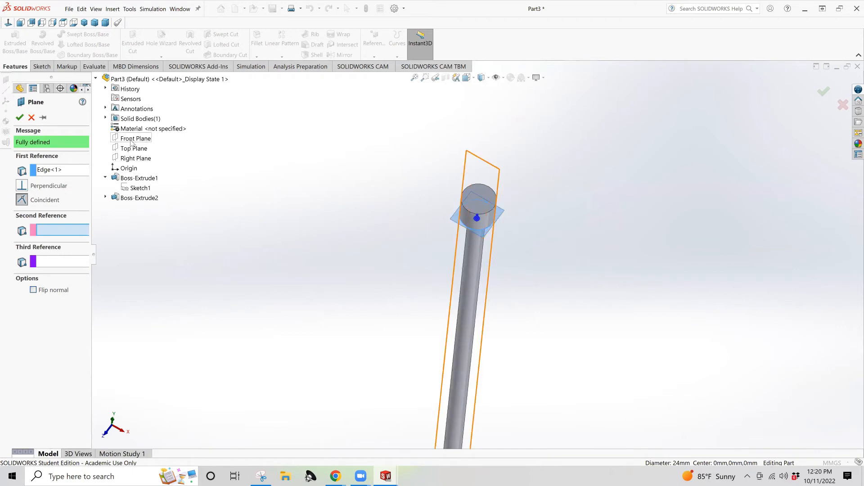
Step: Try Front Plane (parallel) plus the cylinder's top edge and centre point as further plane references
click(134, 140)
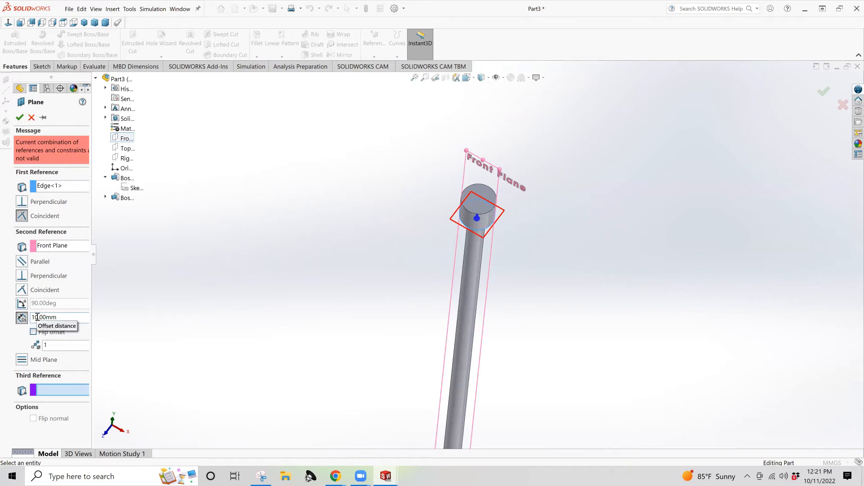
click(22, 261)
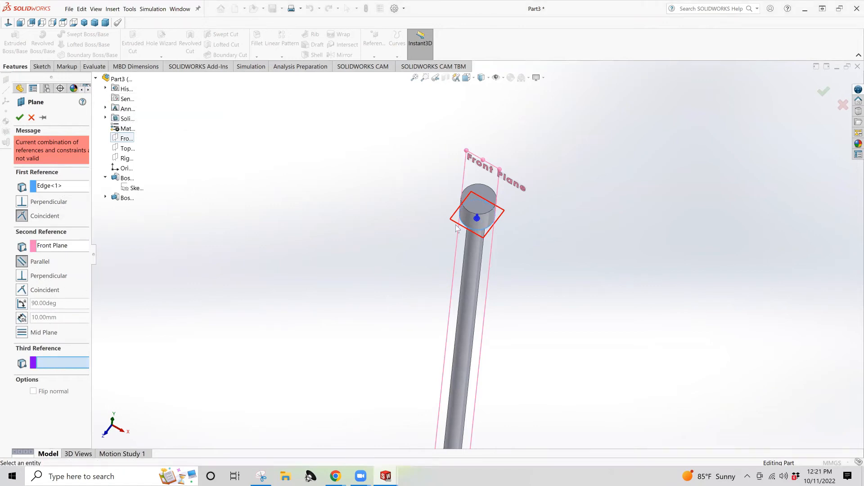
click(487, 190)
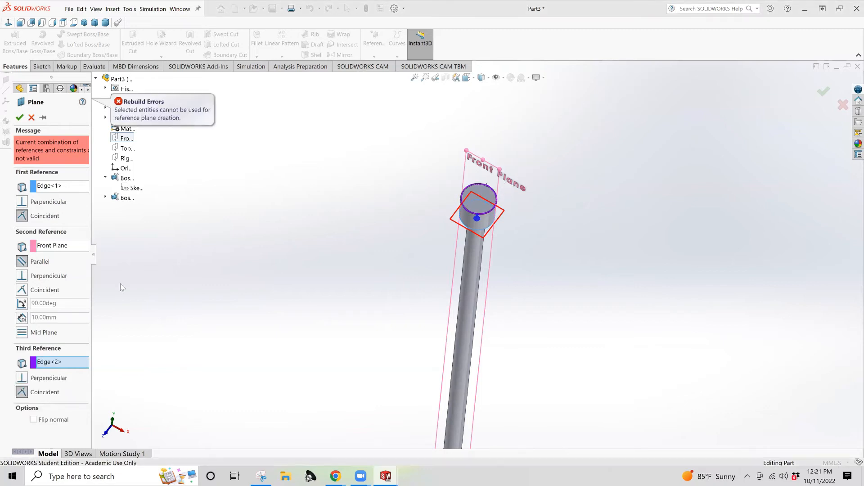
click(58, 362)
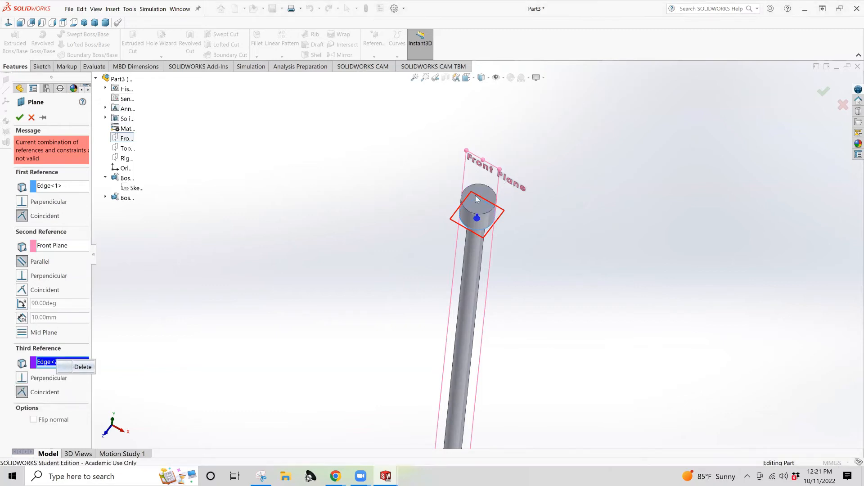
key(Delete)
scroll(492, 190, down, 5)
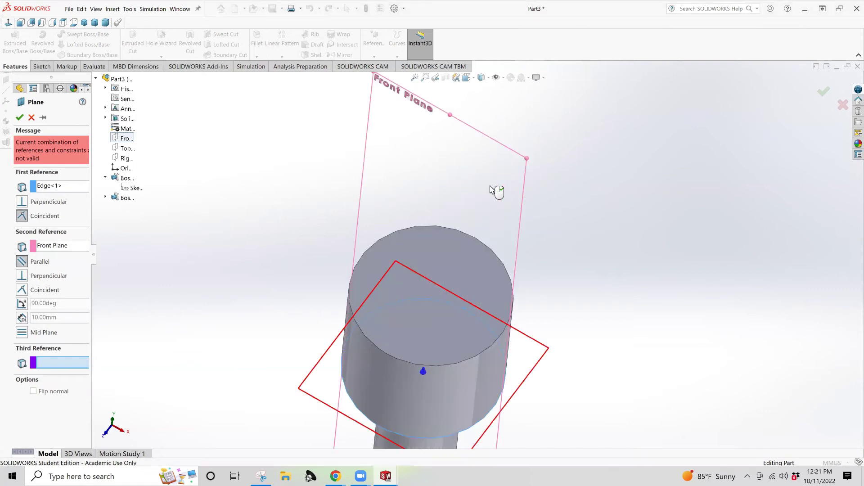
click(474, 241)
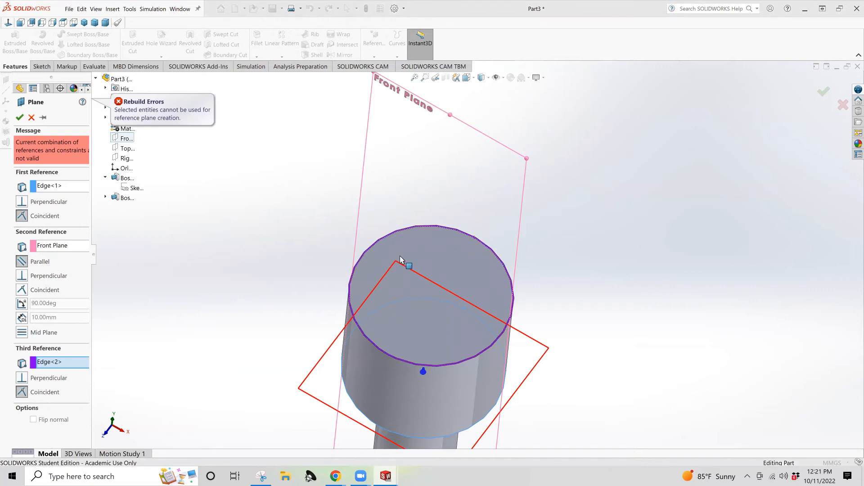
right_click(48, 362)
click(77, 367)
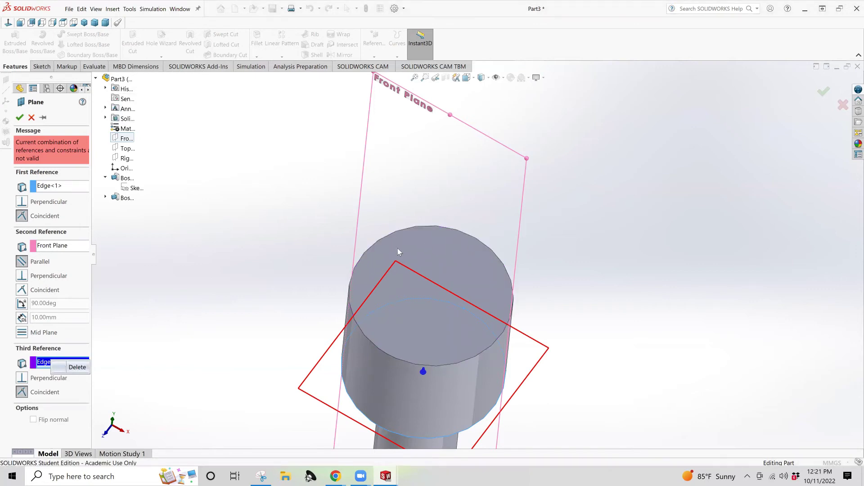
click(479, 242)
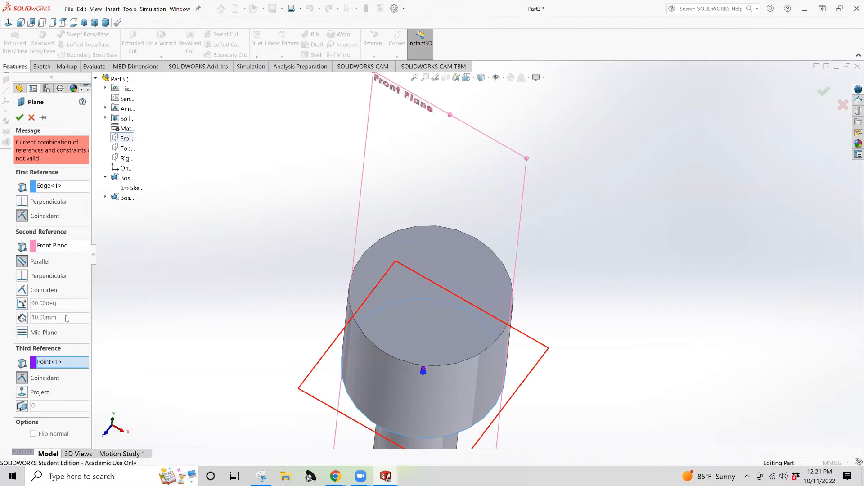
Step: Strip the plane and point references, leaving only the head's top circular edge
click(73, 248)
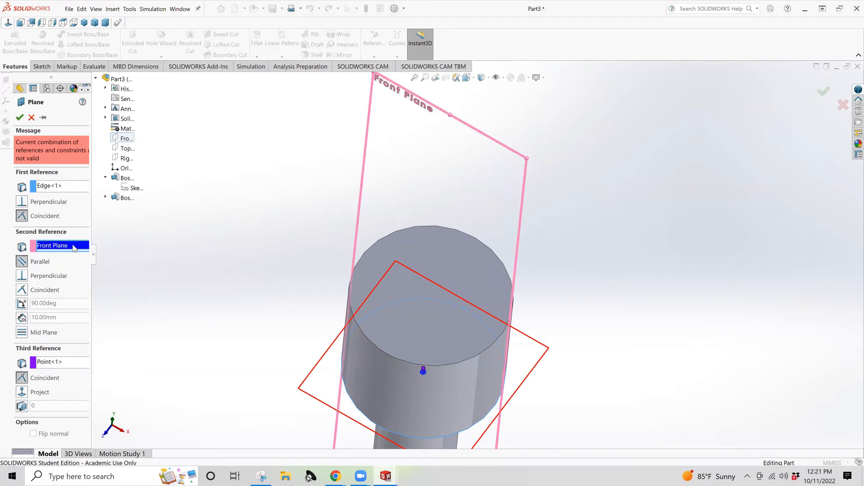
key(Delete)
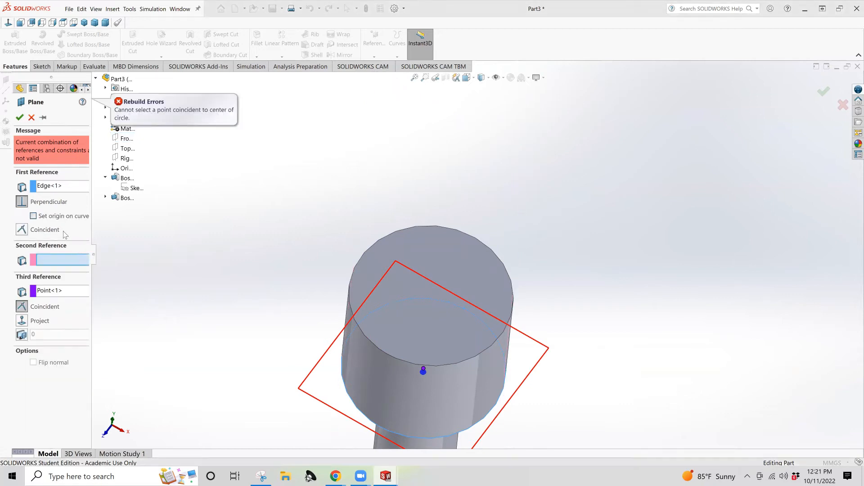
click(67, 291)
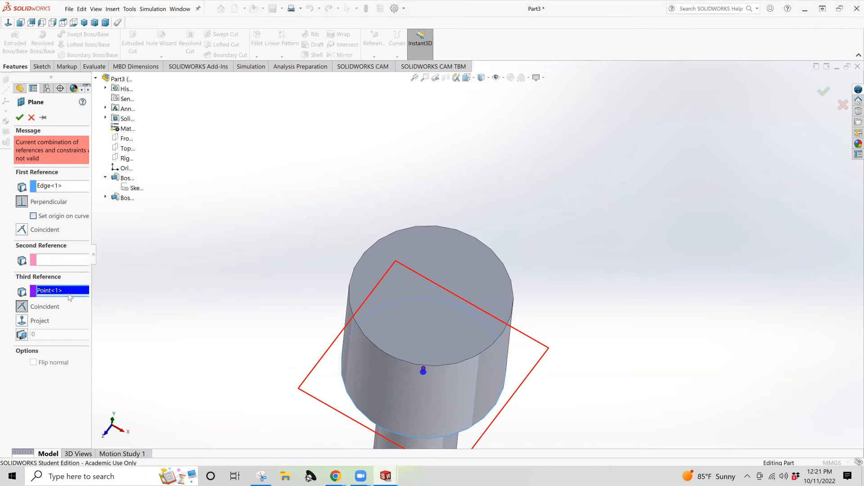
key(Delete)
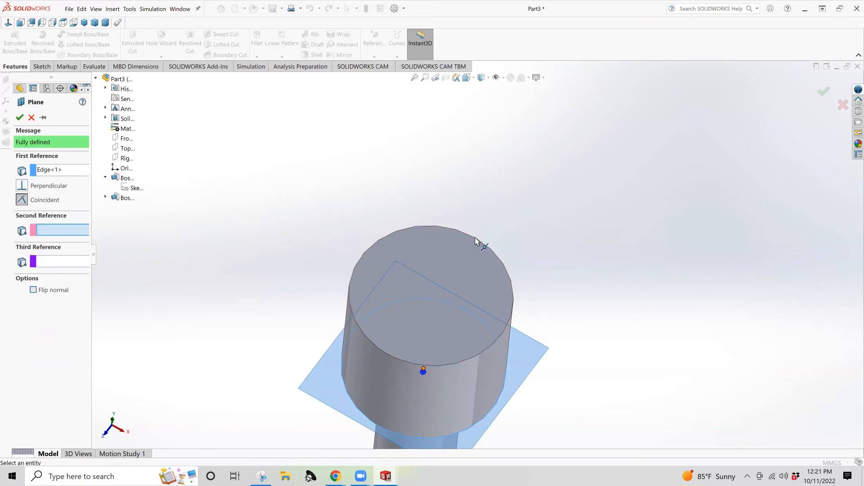
click(476, 240)
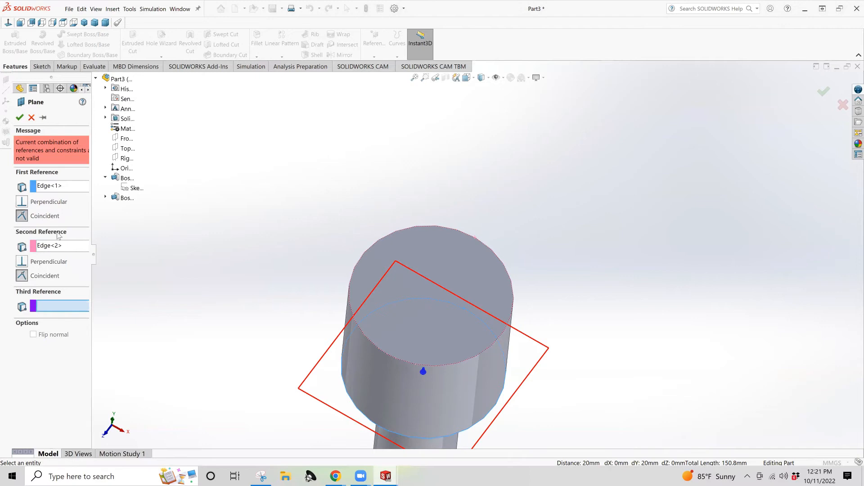
click(63, 246)
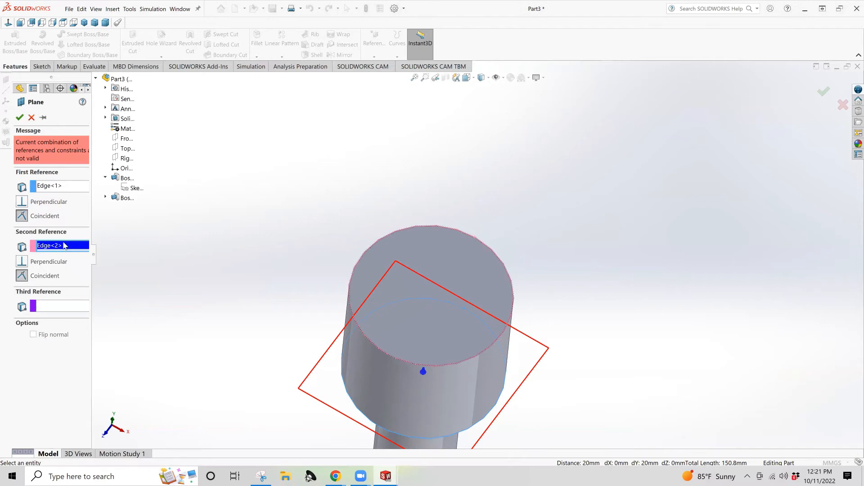
click(58, 190)
key(Delete)
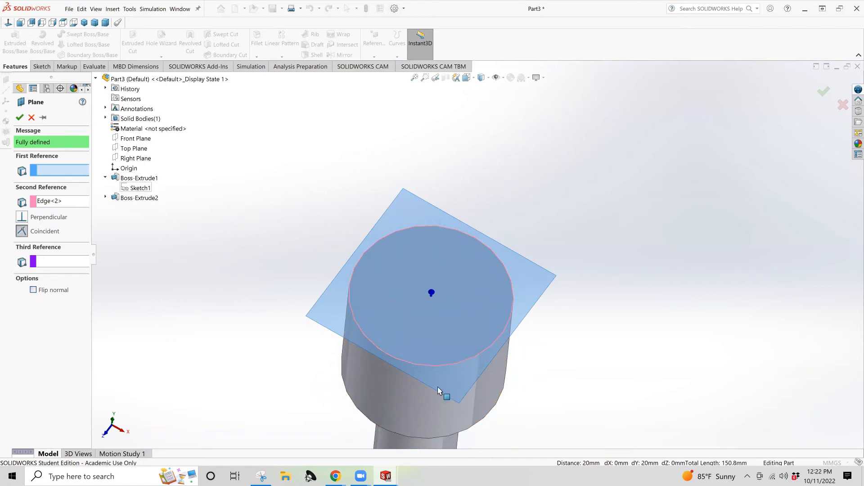
click(64, 205)
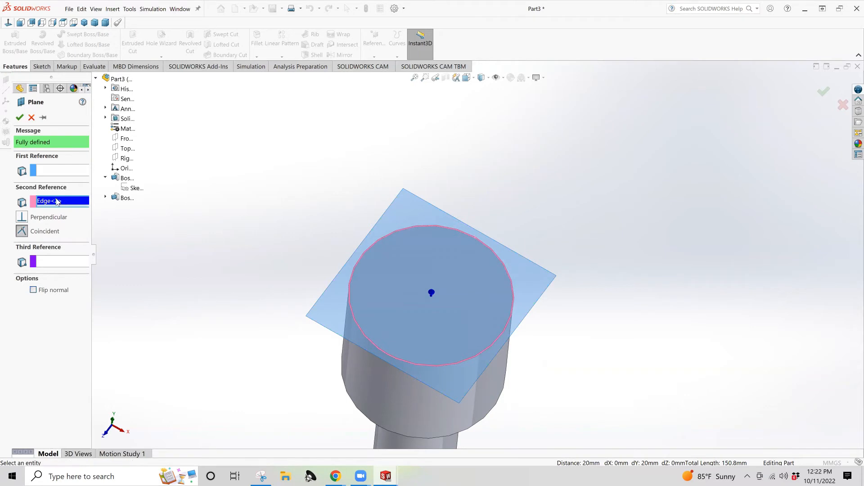
Step: Create Plane1 offset 12 mm from the Front Plane as sole reference
key(Delete)
click(55, 183)
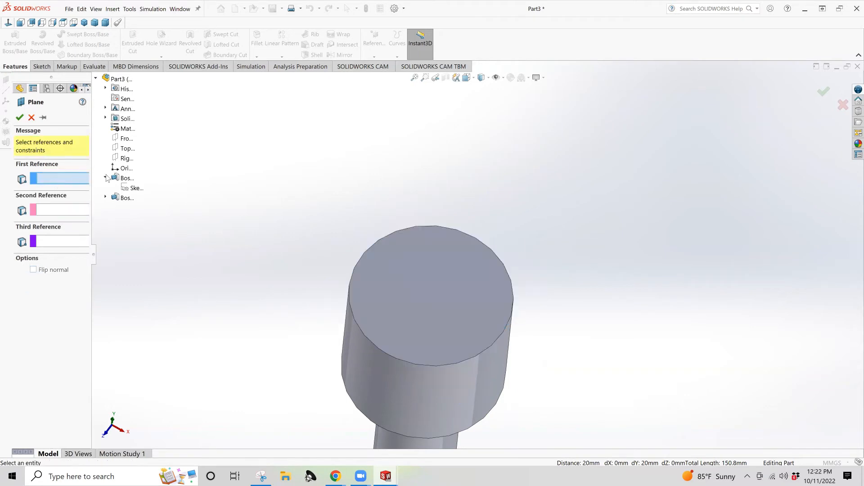
click(124, 138)
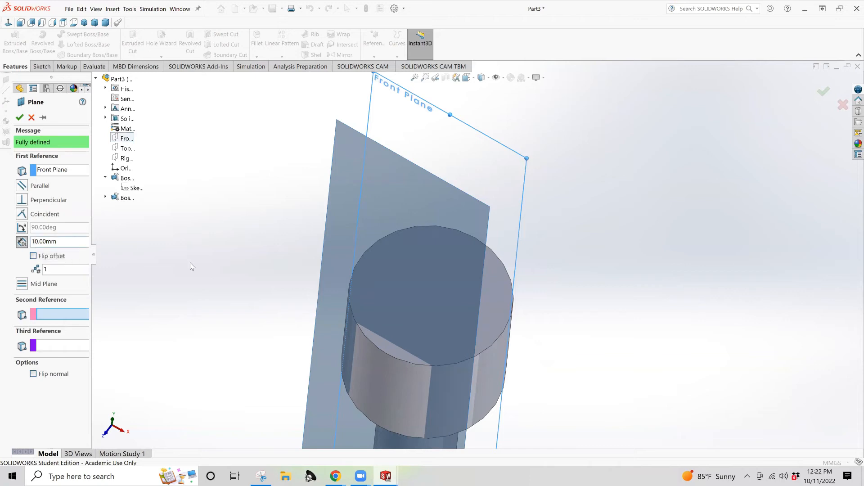
scroll(594, 256, up, 3)
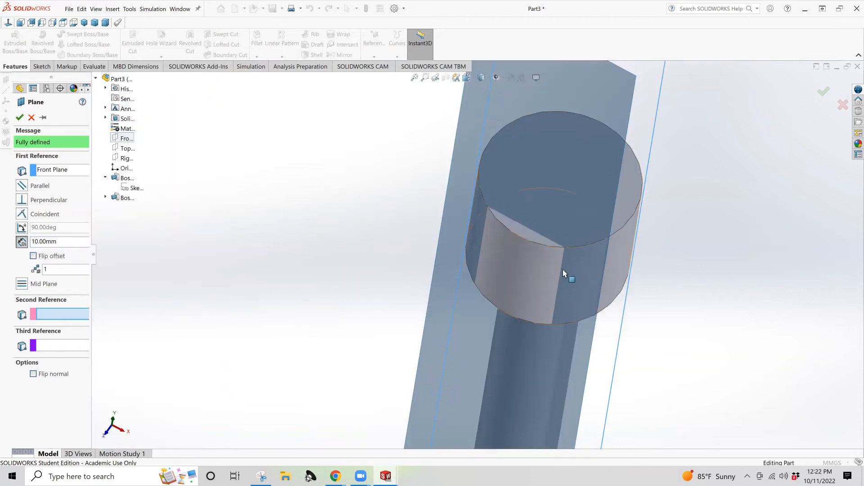
mouse_move(580, 286)
middle_down()
mouse_move(561, 276)
mouse_move(546, 300)
mouse_move(552, 314)
middle_up()
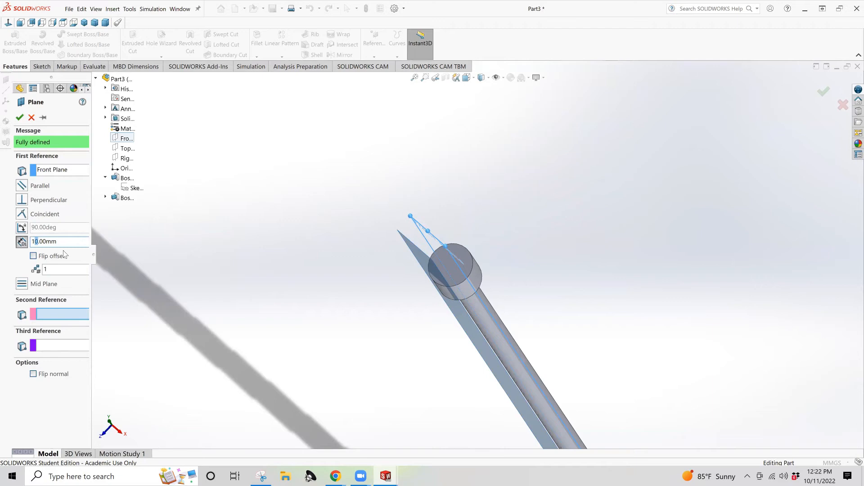
text(123)
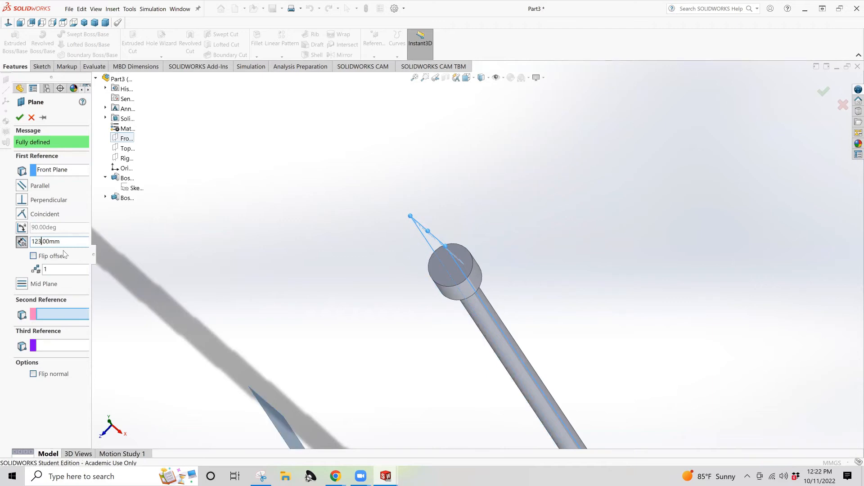
click(20, 118)
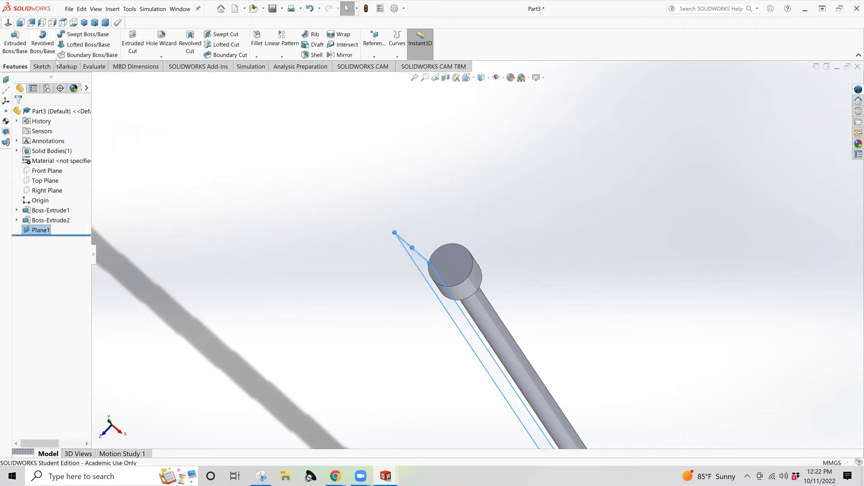
Step: Edit Boss-Extrude2 to 10 mm deep and face the pin upright in front view
click(47, 221)
right_click(47, 220)
click(44, 196)
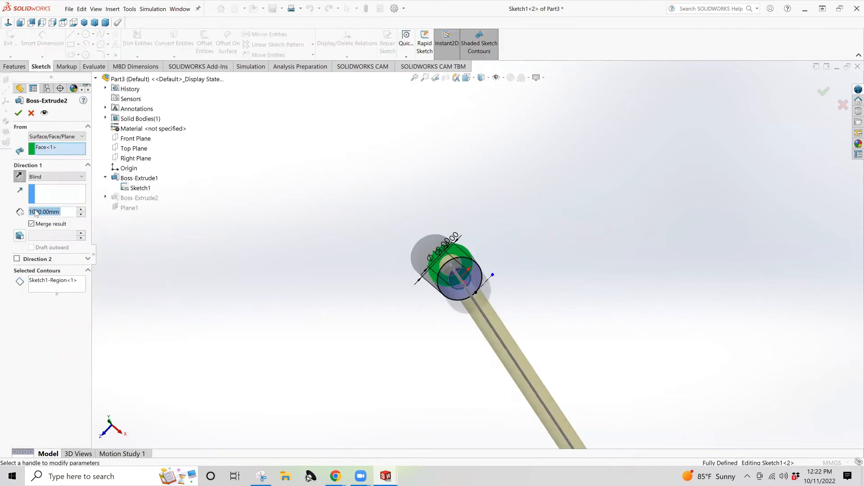
text(10)
key(Return)
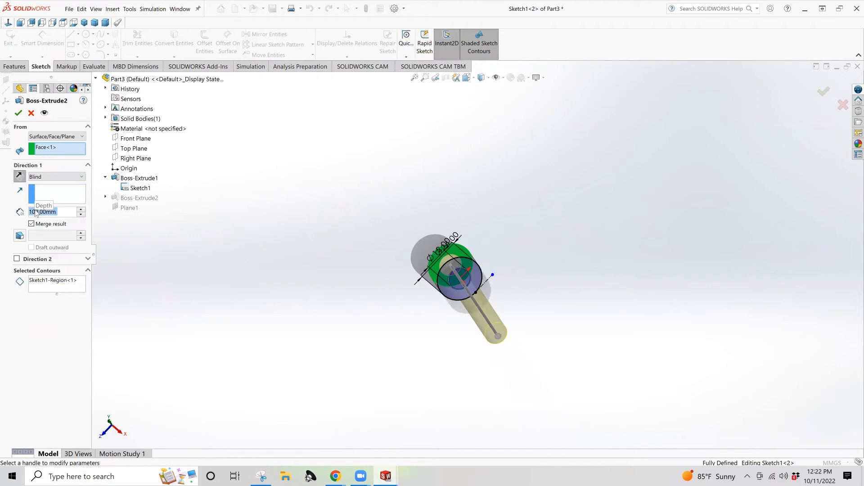
click(17, 114)
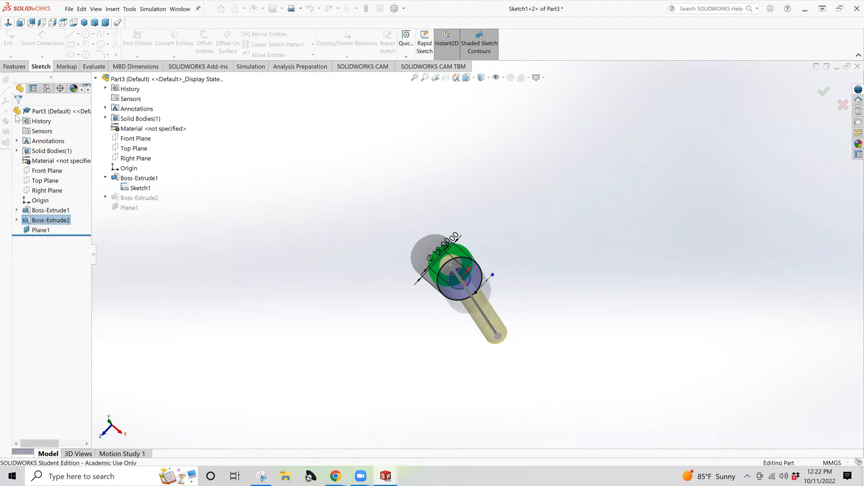
middle_drag(501, 334, 525, 239)
scroll(469, 249, down, 3)
scroll(420, 277, down, 3)
key(ctrl+1)
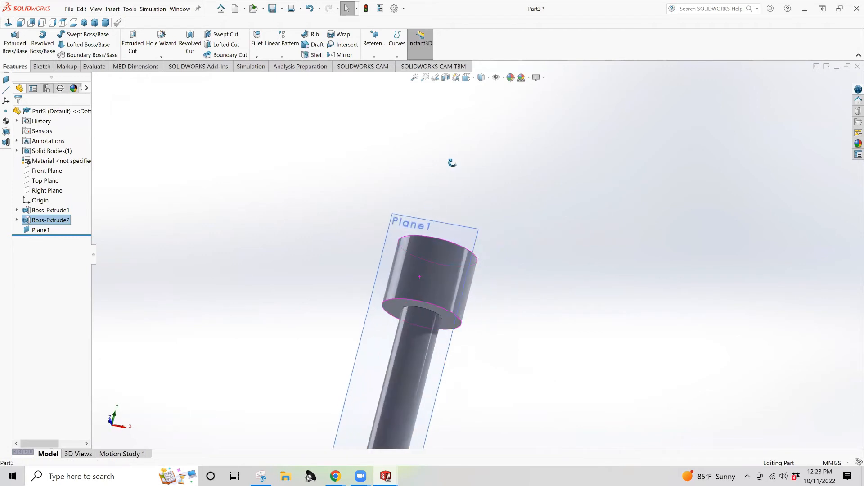
Step: Sketch on Plane1 a vertical line through the head and a circle centred on it
click(42, 66)
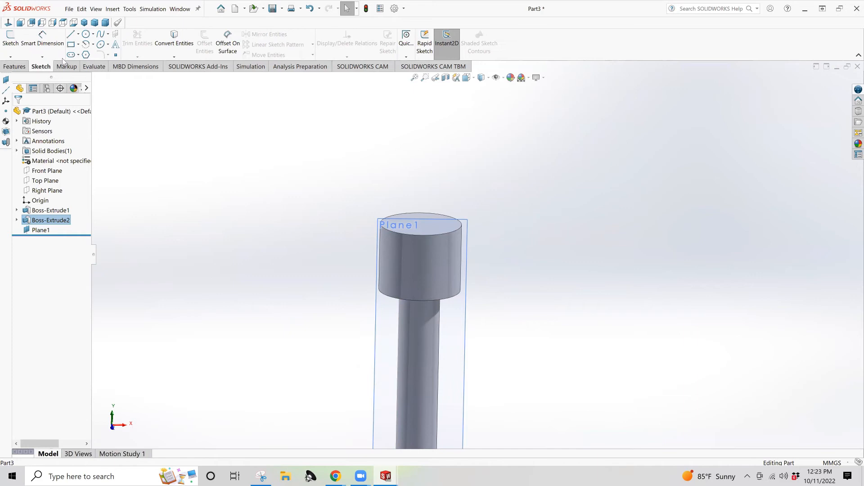
click(79, 34)
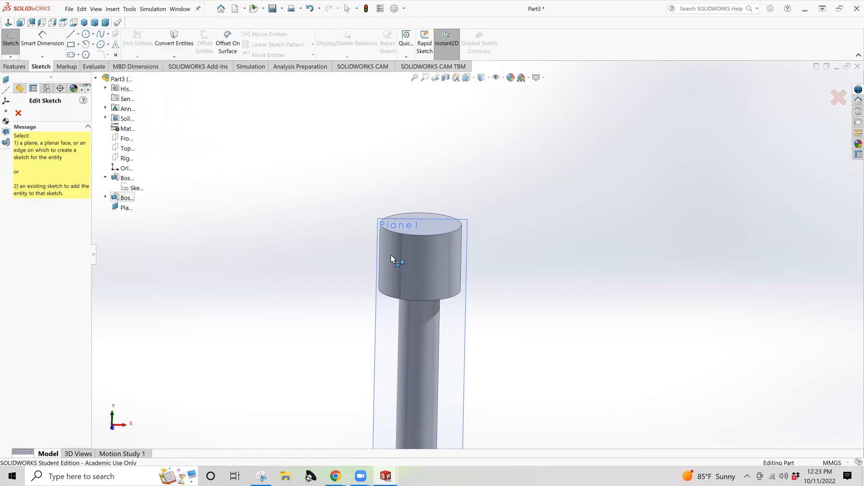
click(379, 223)
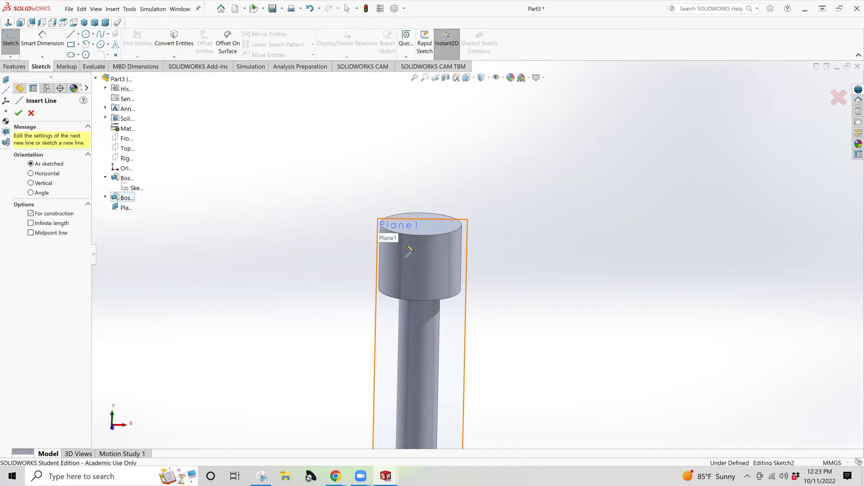
click(421, 300)
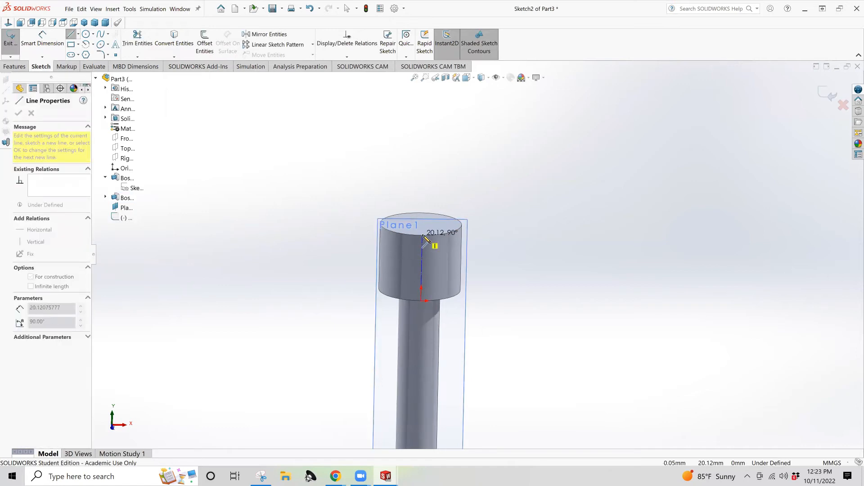
click(422, 192)
key(Escape)
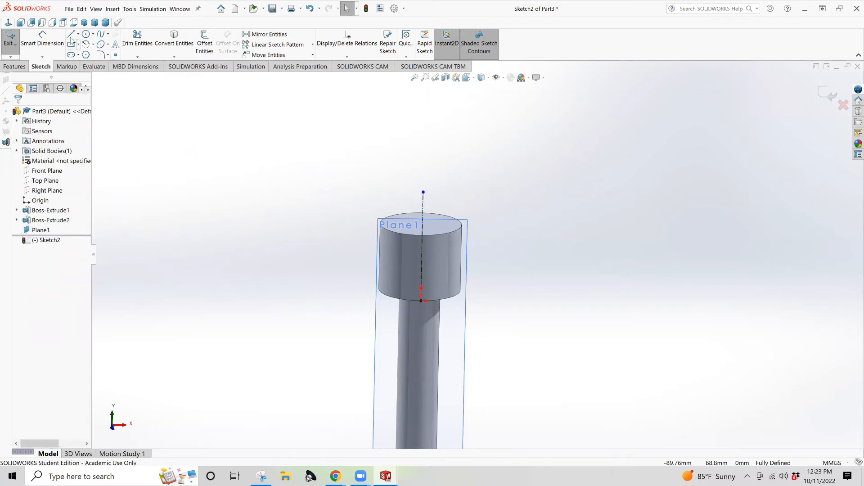
click(86, 34)
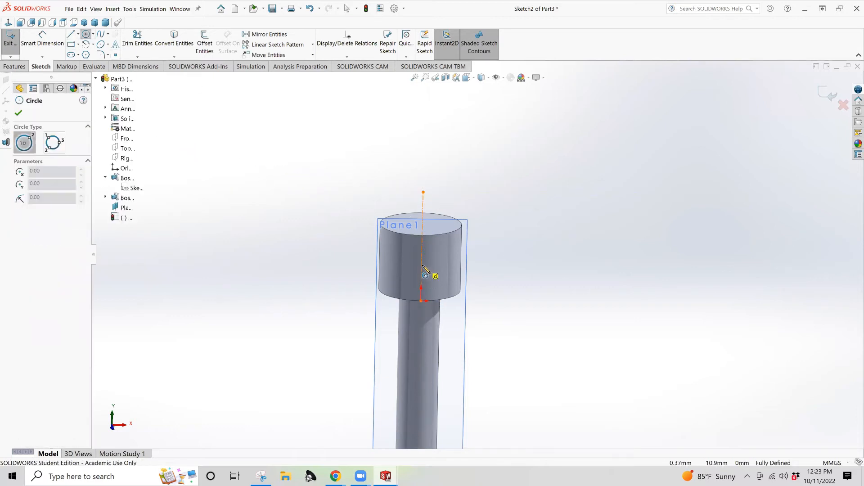
click(422, 269)
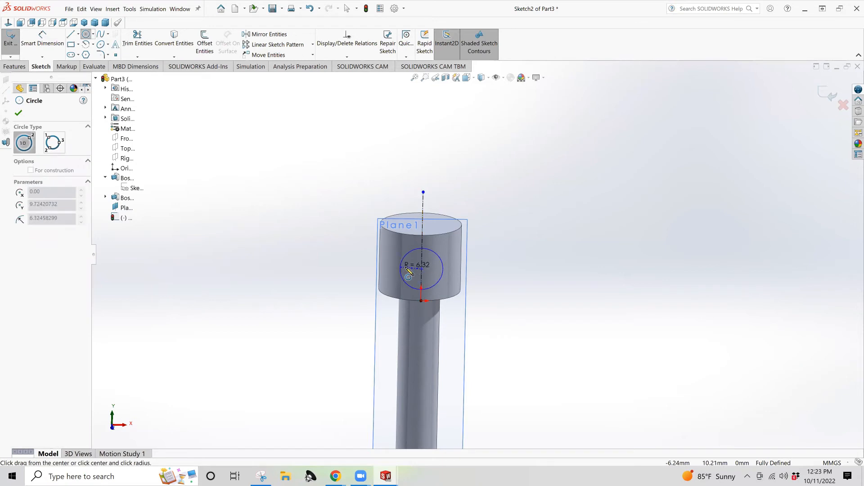
click(409, 272)
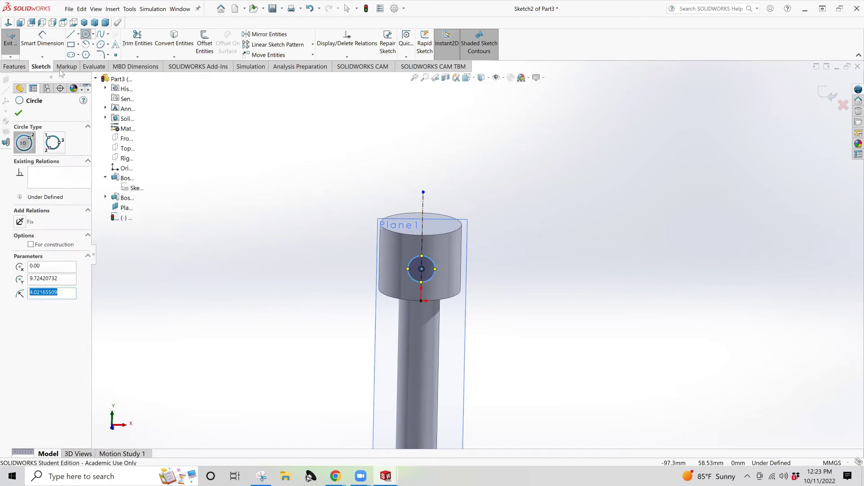
Step: Dimension the circle centre 10 mm down and its diameter 5 mm
click(43, 41)
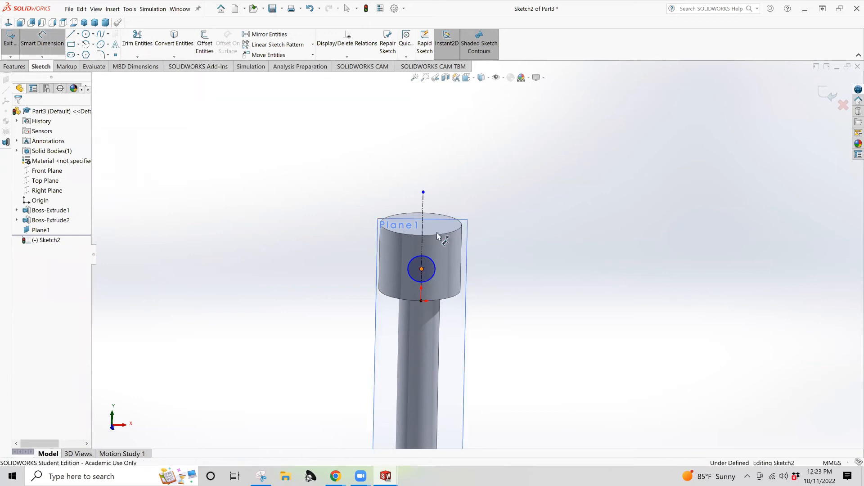
click(421, 269)
click(426, 236)
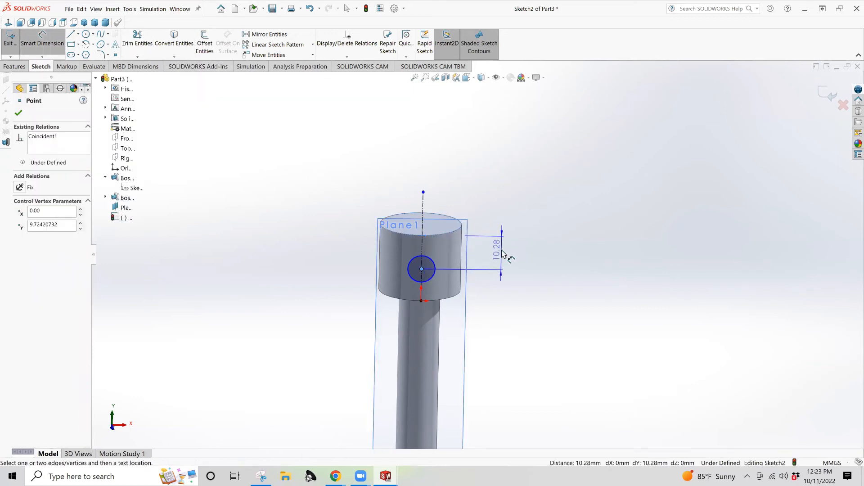
click(501, 251)
text(10.00mm)
key(Return)
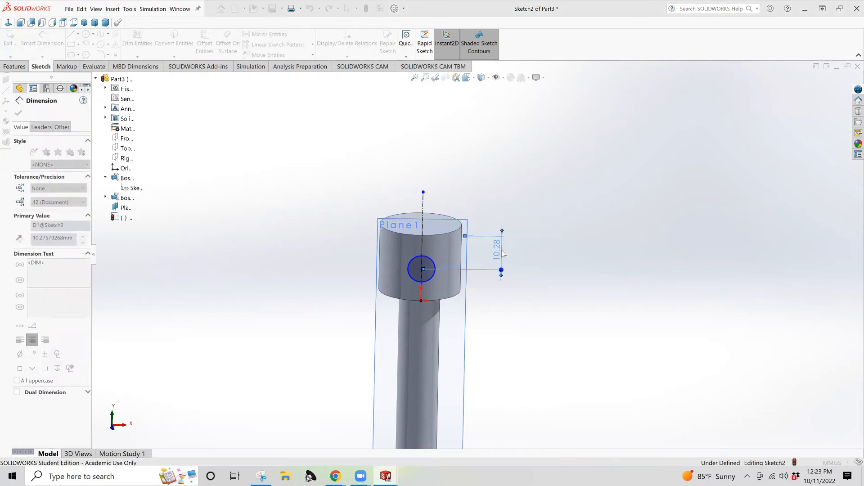
click(433, 267)
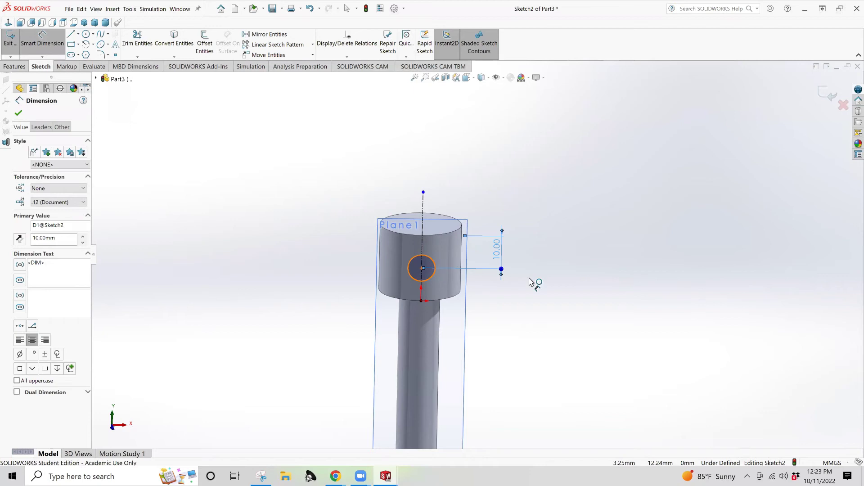
click(568, 285)
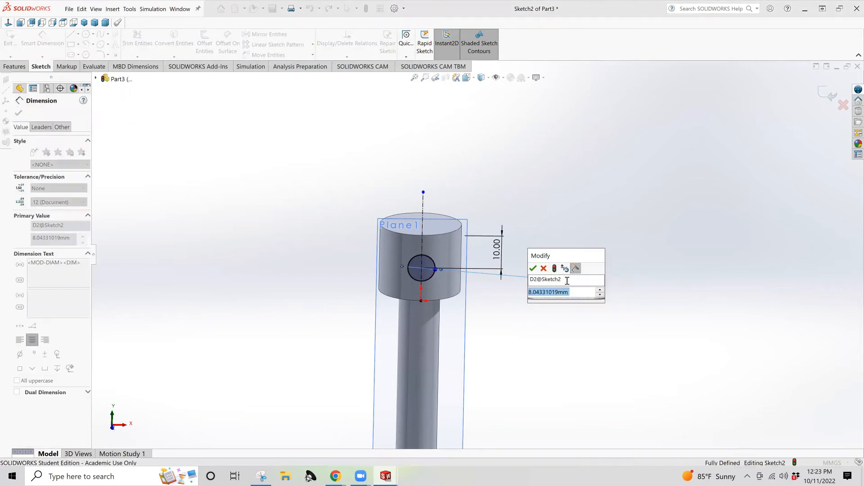
text(5)
key(Return)
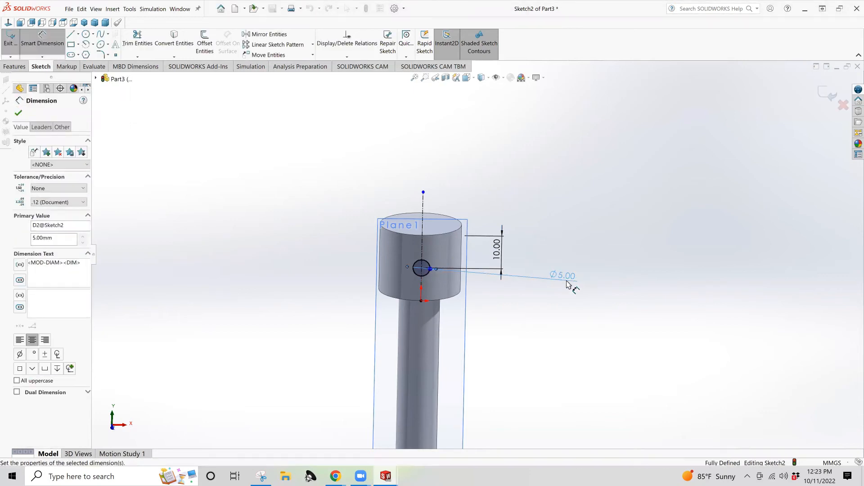
click(23, 66)
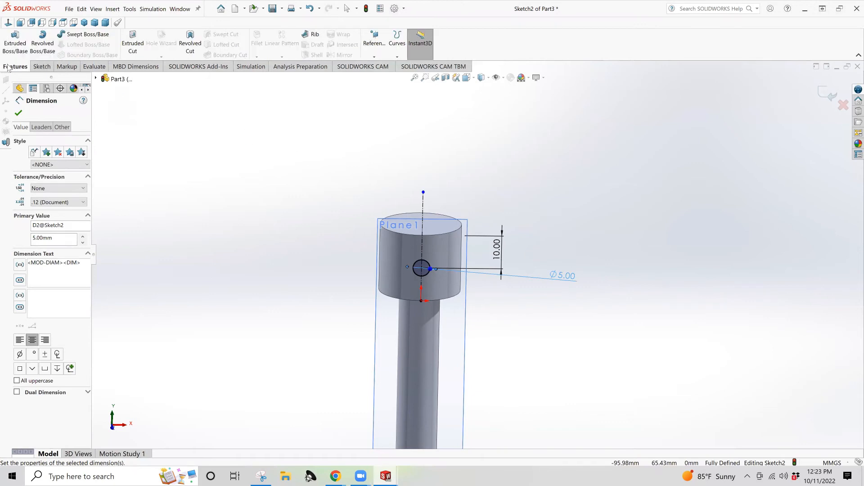
Step: Cut the Ø5 circle Through All to drill the hole in the pin head (Cut-Extrude1)
click(132, 42)
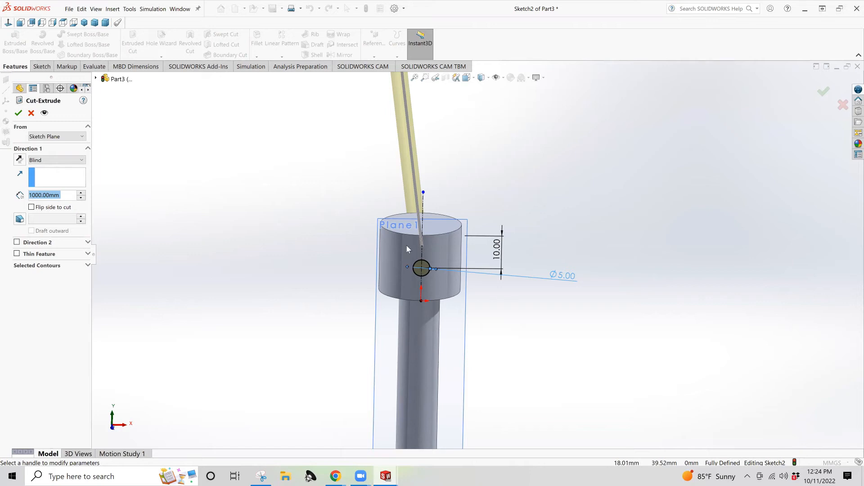
middle_drag(395, 256, 440, 248)
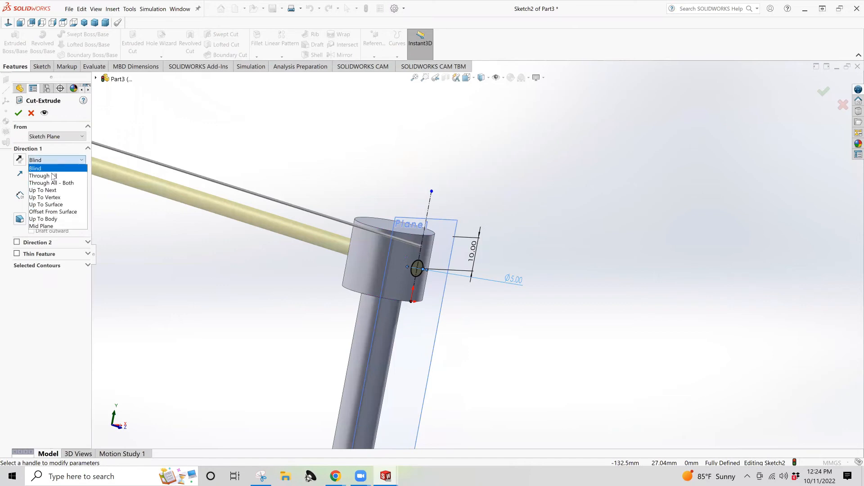
click(44, 169)
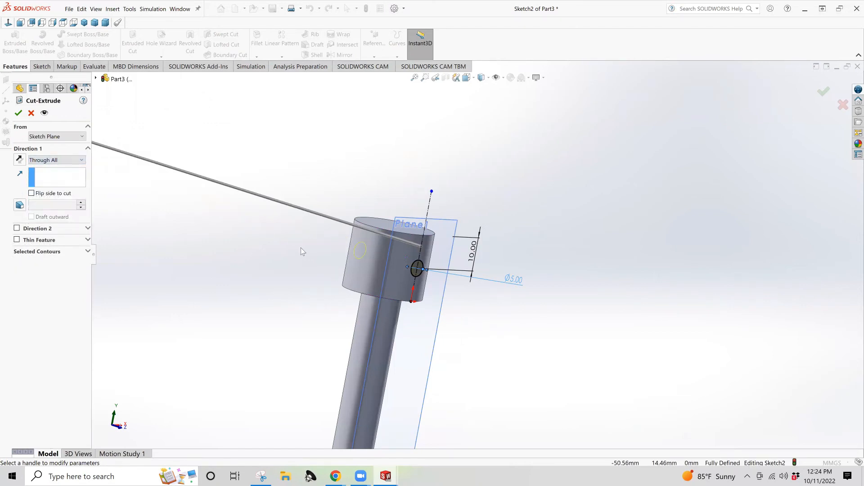
click(19, 113)
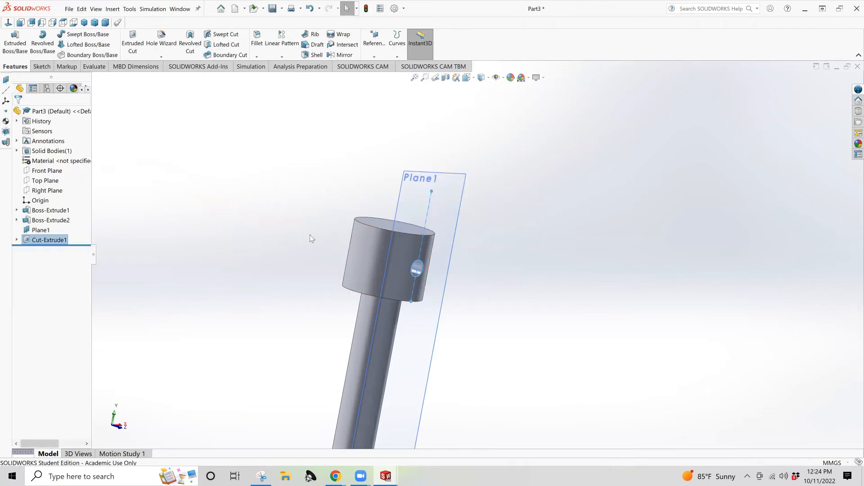
mouse_move(303, 234)
middle_down()
mouse_move(332, 261)
mouse_move(318, 248)
middle_up()
scroll(319, 248, up, 4)
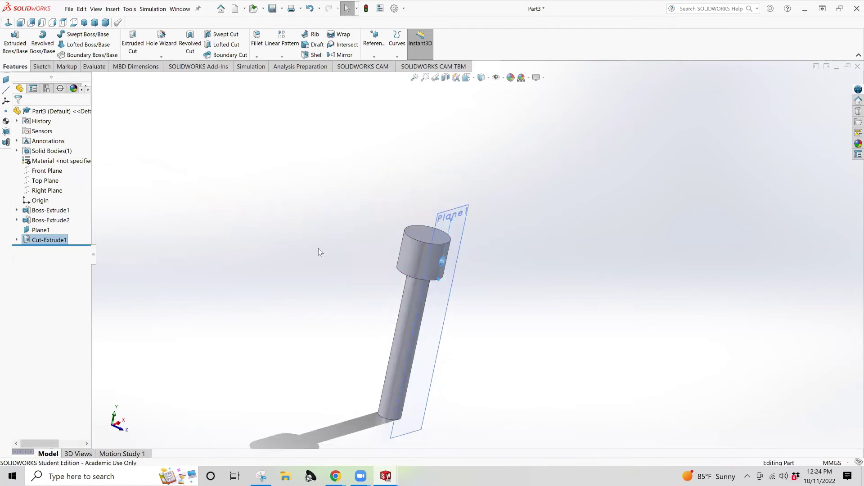
Step: Save the pin part as '007 part 3'
click(69, 9)
click(84, 115)
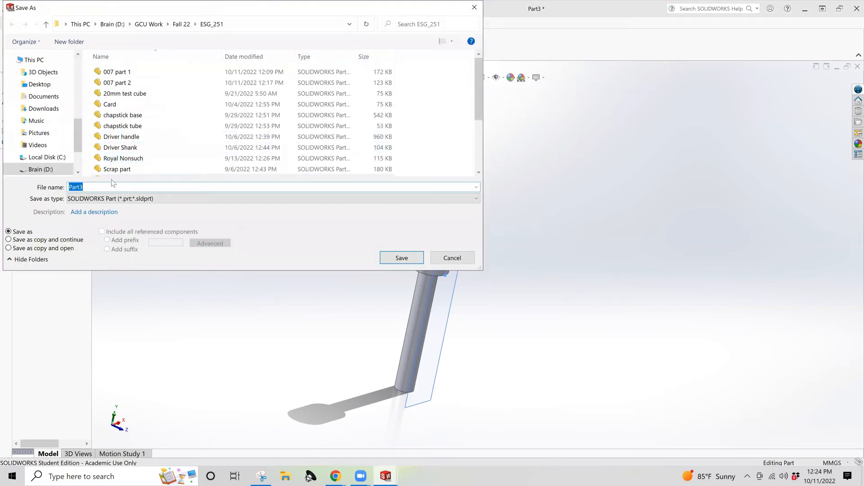
click(121, 82)
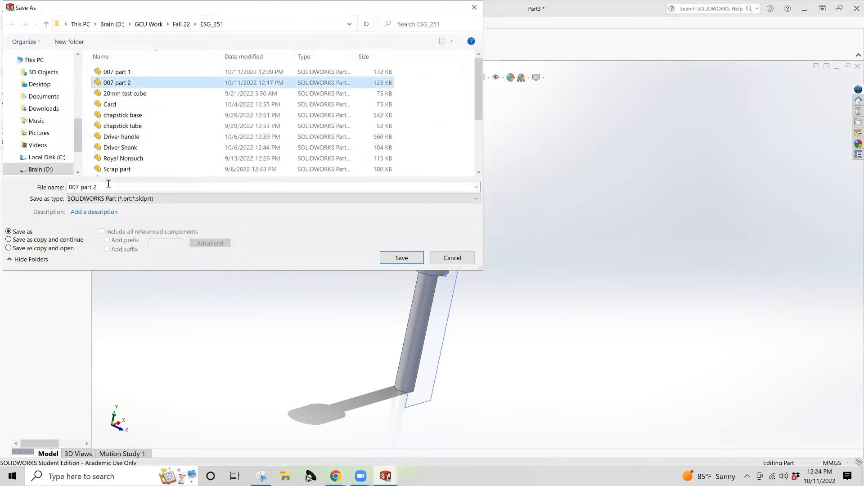
click(94, 187)
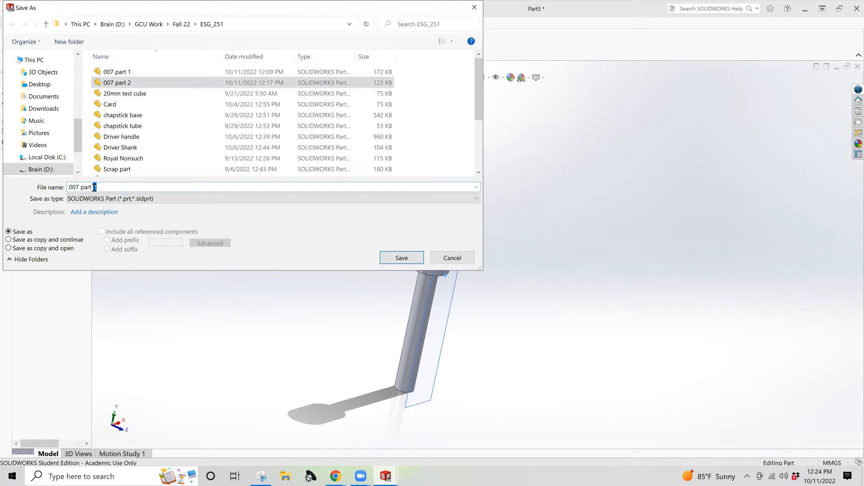
text(3)
click(401, 258)
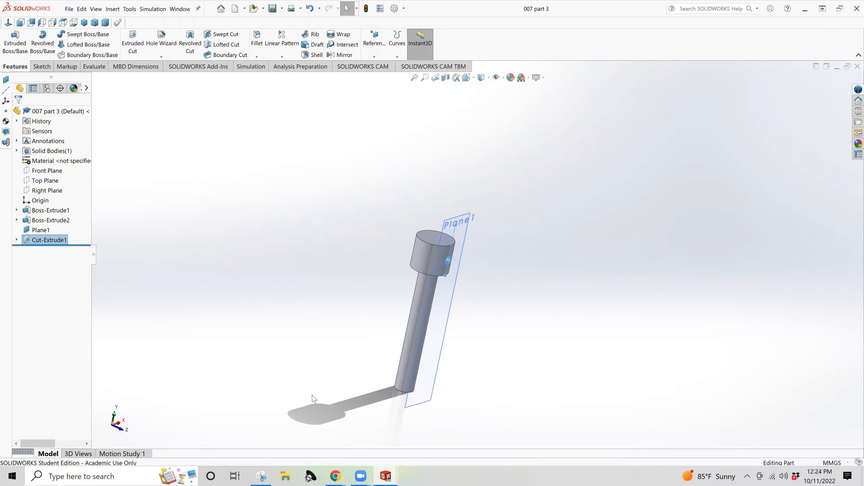
Step: Make a new assembly Assem1 from the open part
click(69, 9)
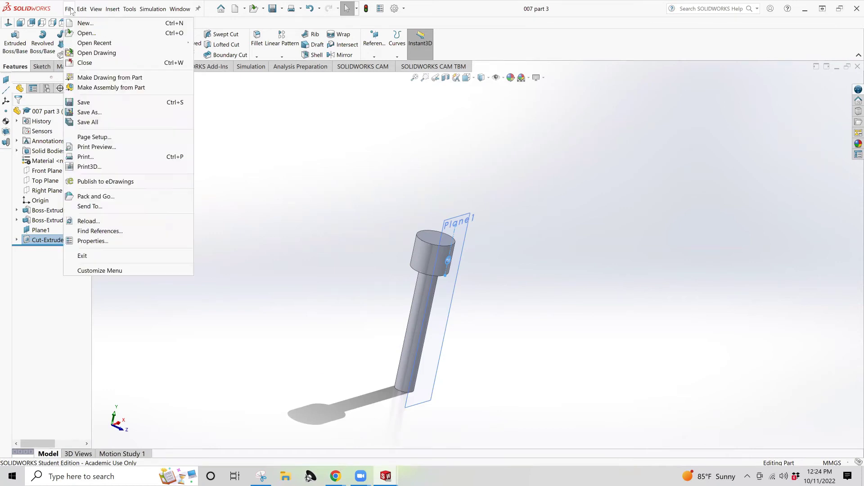
click(108, 87)
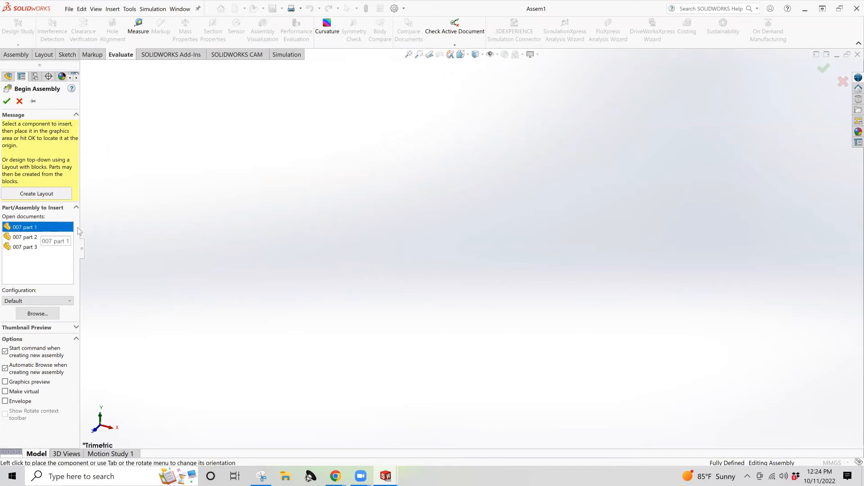
Step: Select 007 part 1, part 2 and part 3 together in Begin Assembly for insertion
click(27, 228)
ctrl+click(28, 237)
ctrl+click(31, 247)
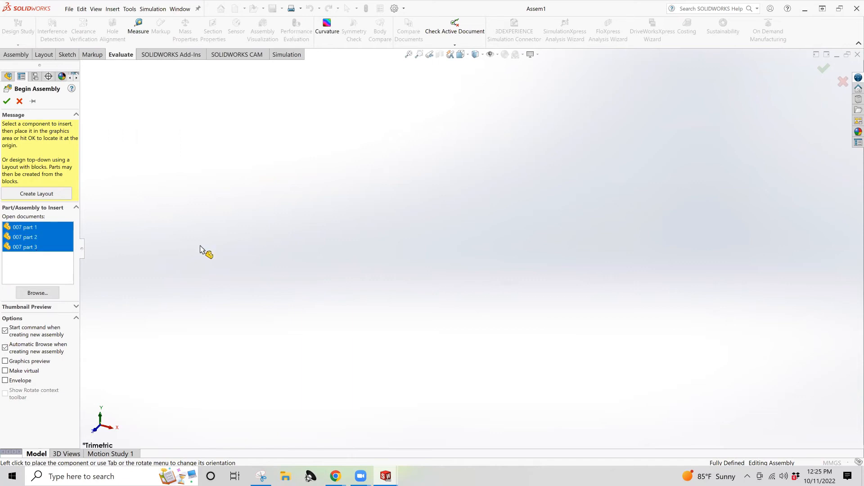
Step: Place the V-block, yoke and adjusting pin apart in the assembly, still unmated
click(276, 251)
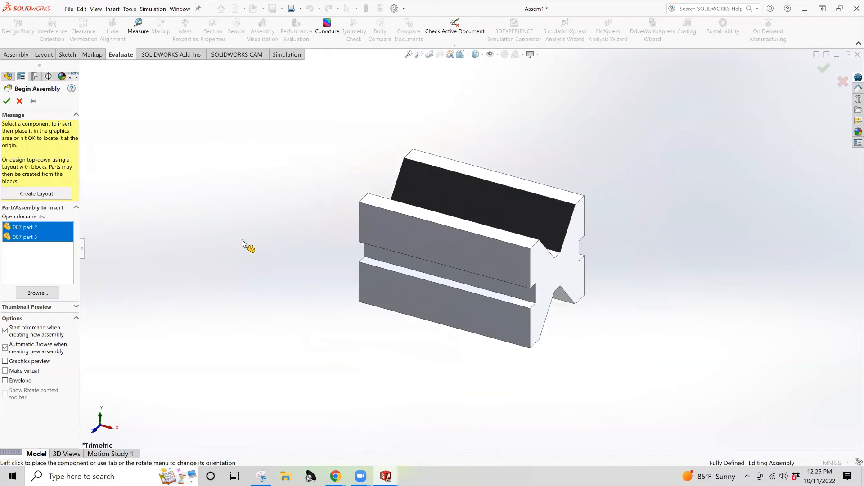
click(315, 203)
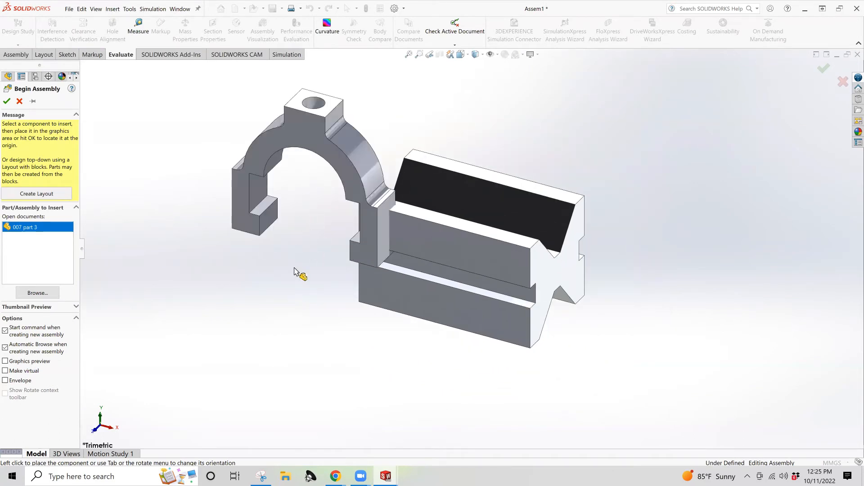
click(255, 303)
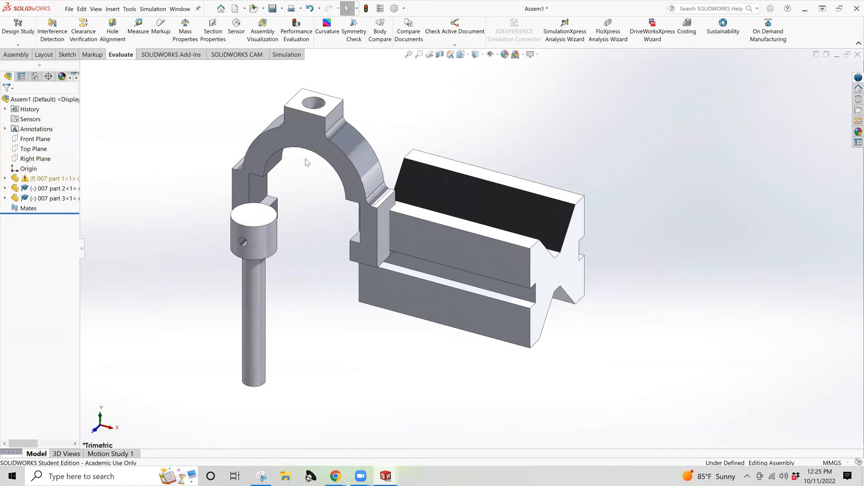
click(363, 189)
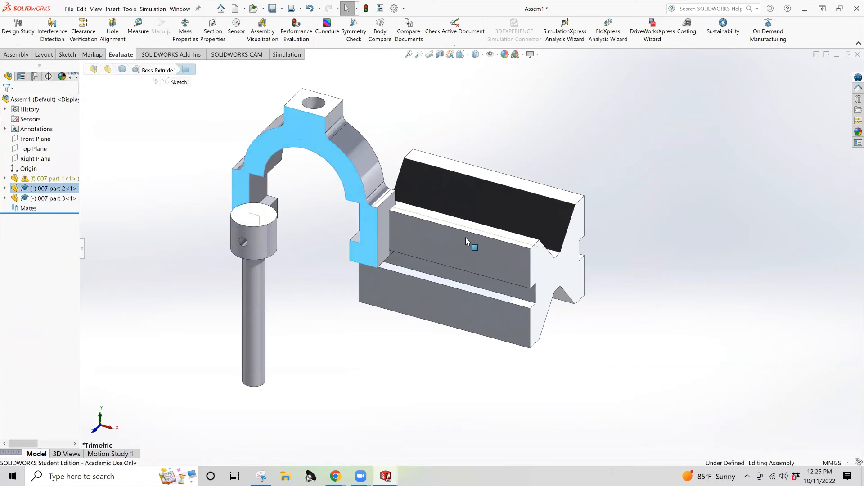
scroll(466, 237, up, 3)
mouse_move(369, 237)
middle_down()
mouse_move(436, 218)
mouse_move(422, 215)
middle_up()
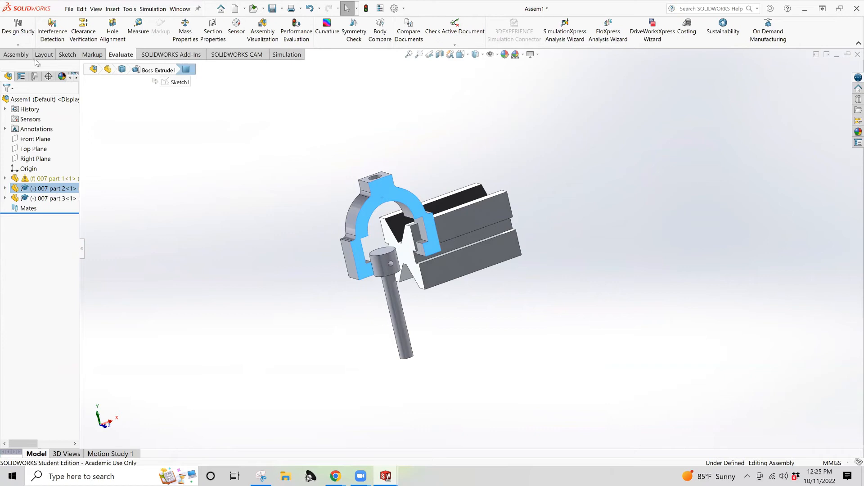
click(22, 57)
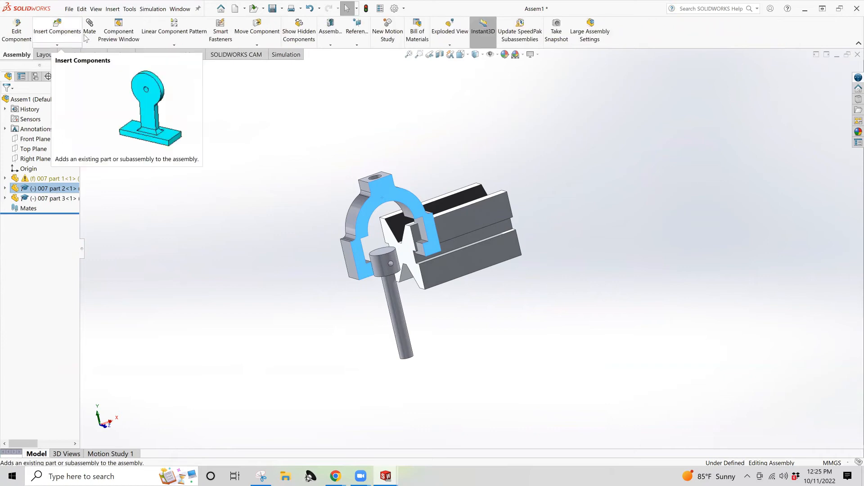
Step: Add a Parallel mate between the yoke and the V-block's X-shaped end face
click(94, 33)
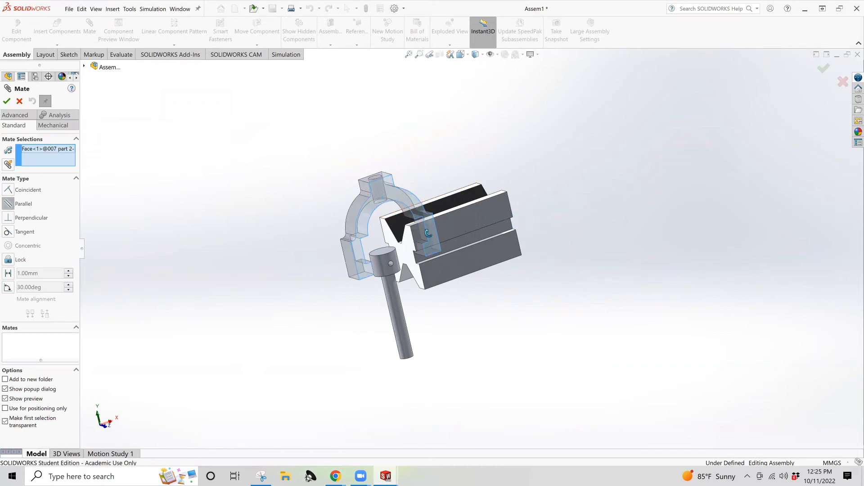
middle_drag(522, 207, 481, 233)
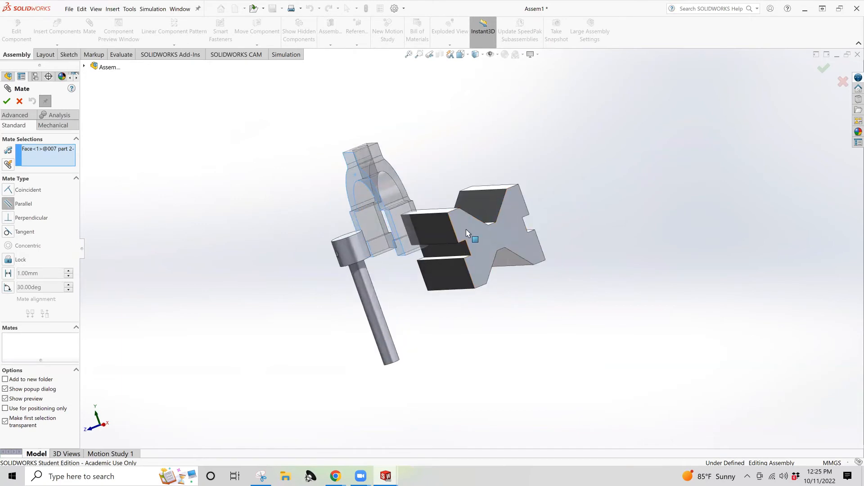
click(480, 234)
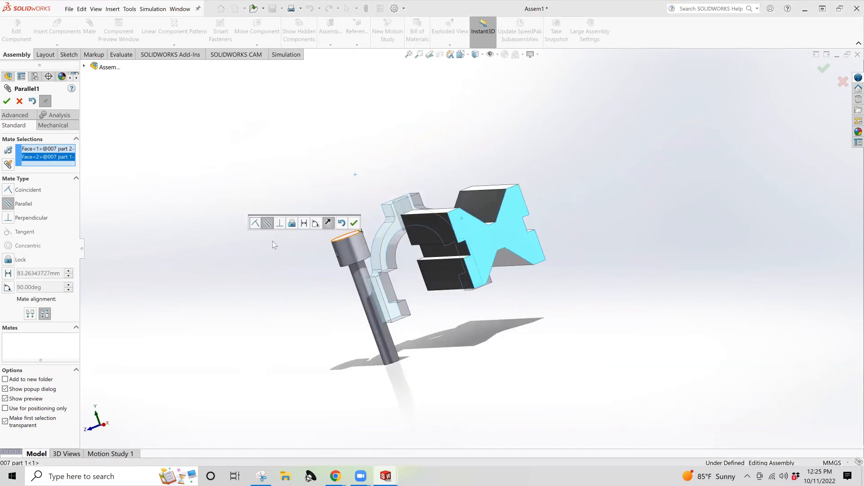
key(ctrl+1)
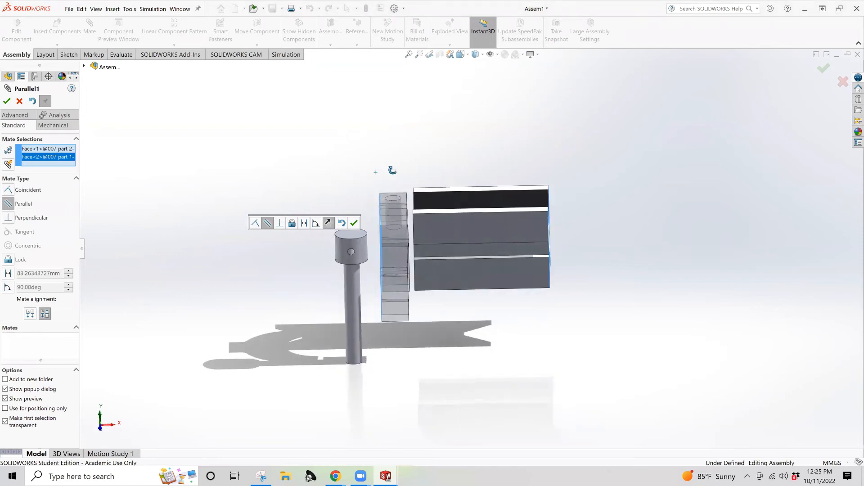
click(7, 101)
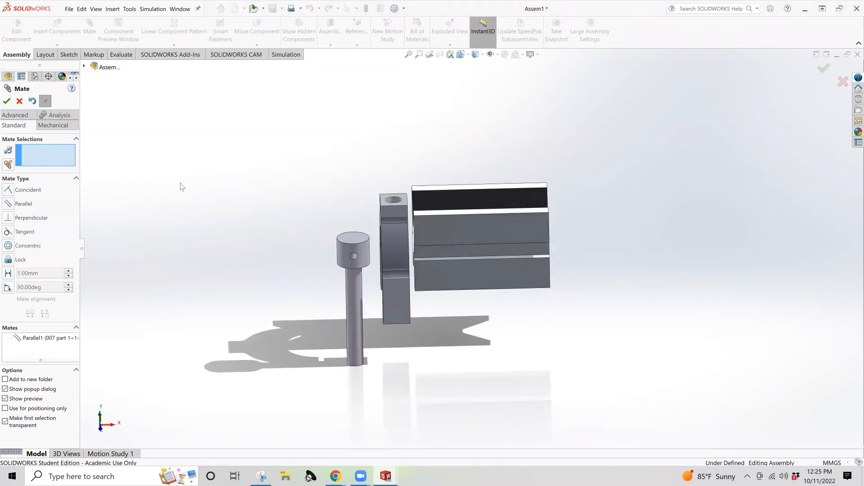
Step: Add the first Coincident mate between a yoke face and its matching V-block face
mouse_move(416, 256)
middle_down()
mouse_move(463, 166)
mouse_move(481, 294)
middle_up()
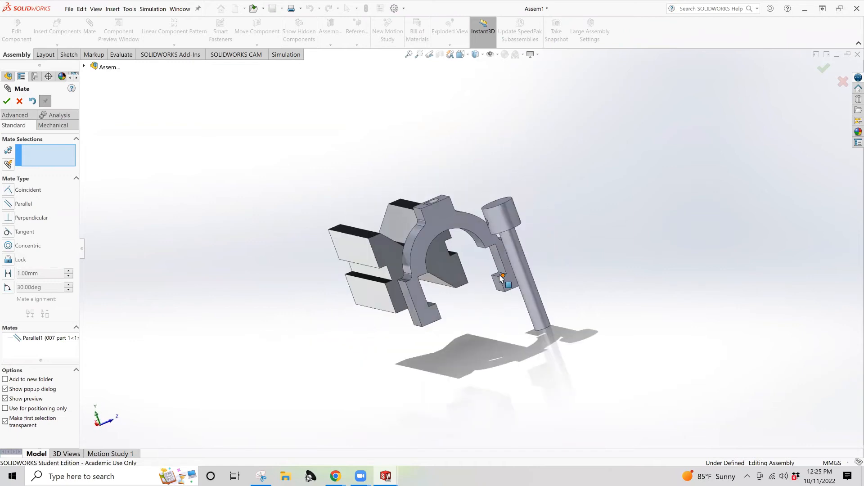
click(499, 279)
middle_drag(484, 270, 436, 239)
click(432, 239)
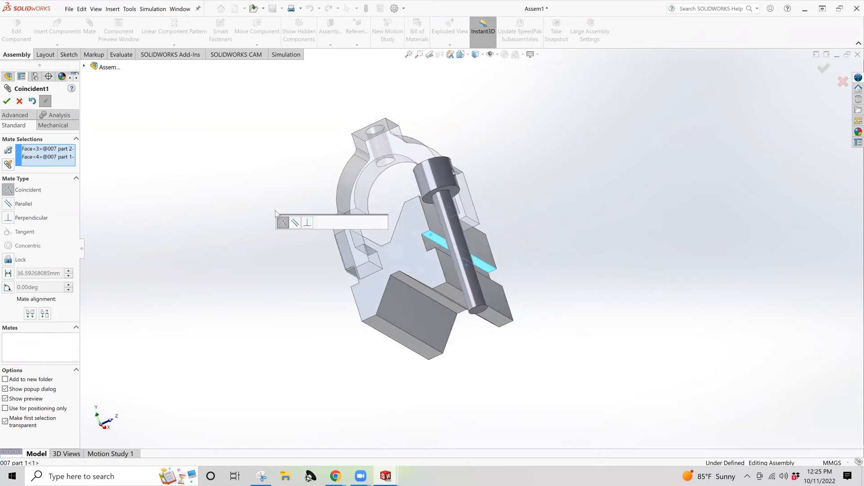
click(6, 102)
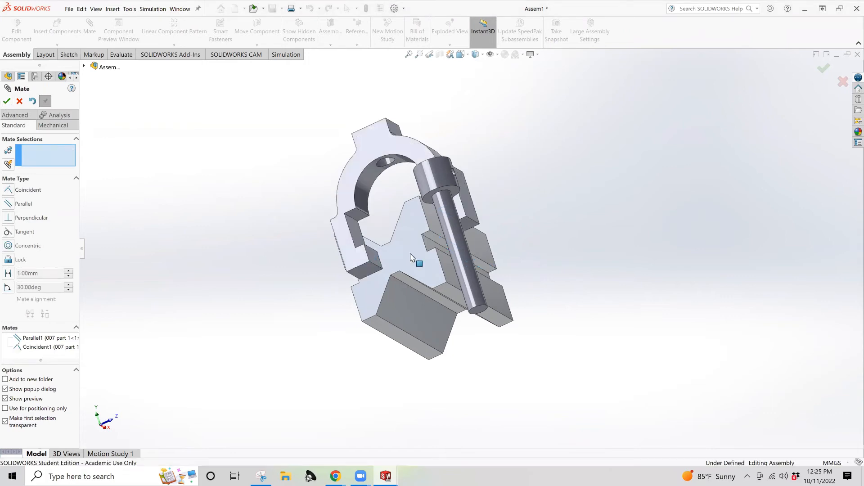
Step: Add a second Coincident mate seating the yoke into the V-block groove
click(376, 262)
middle_drag(324, 257, 392, 274)
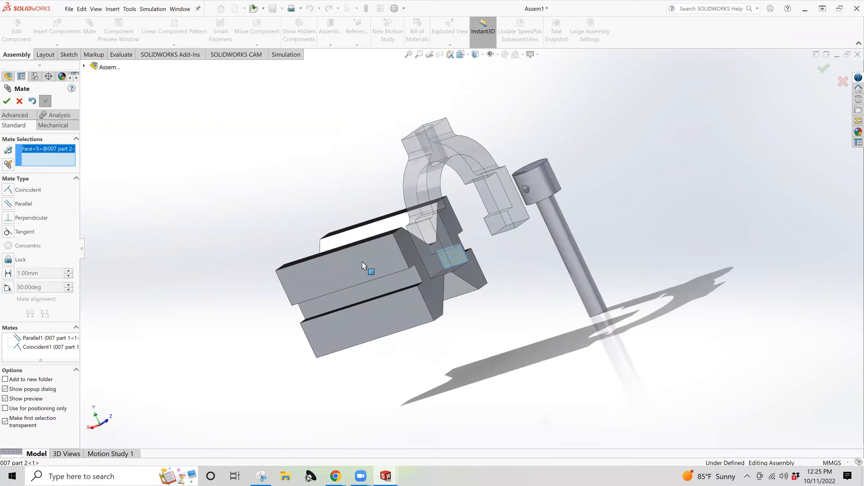
click(414, 275)
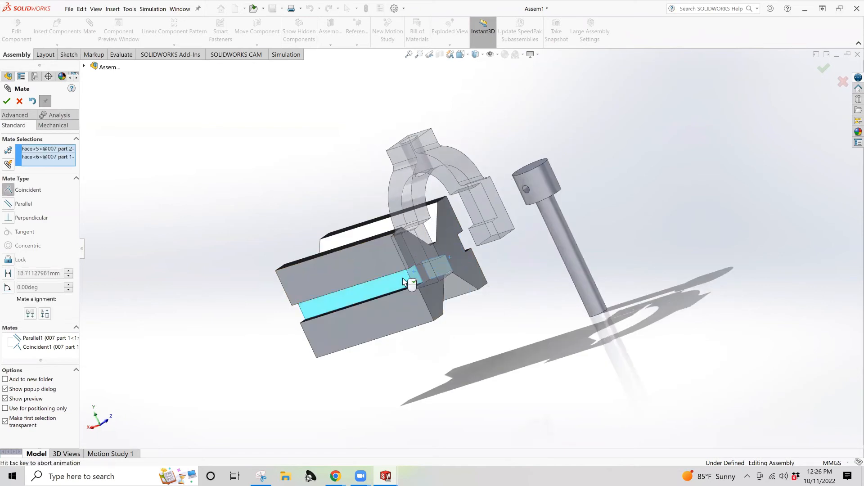
click(6, 101)
mouse_move(473, 219)
middle_down()
mouse_move(440, 298)
mouse_move(437, 266)
mouse_move(446, 292)
mouse_move(439, 297)
mouse_move(464, 250)
mouse_move(486, 243)
middle_up()
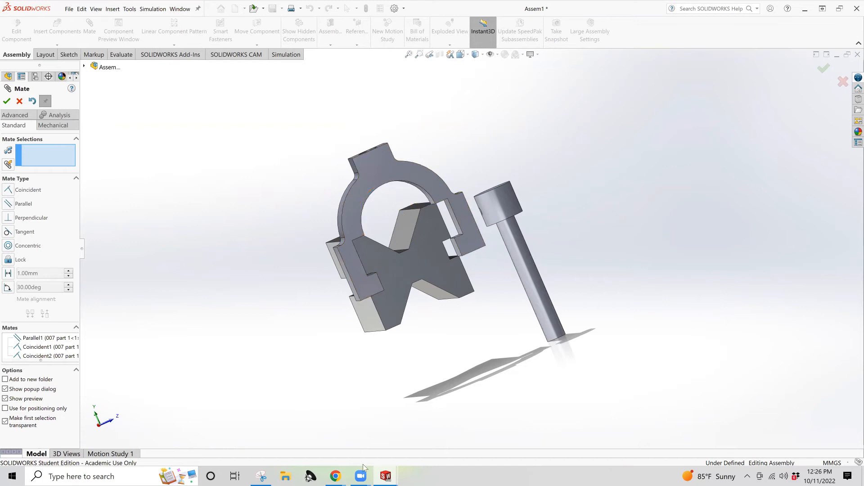
Step: Switch to the 007 part 2 yoke document and edit its Sketch1
click(386, 475)
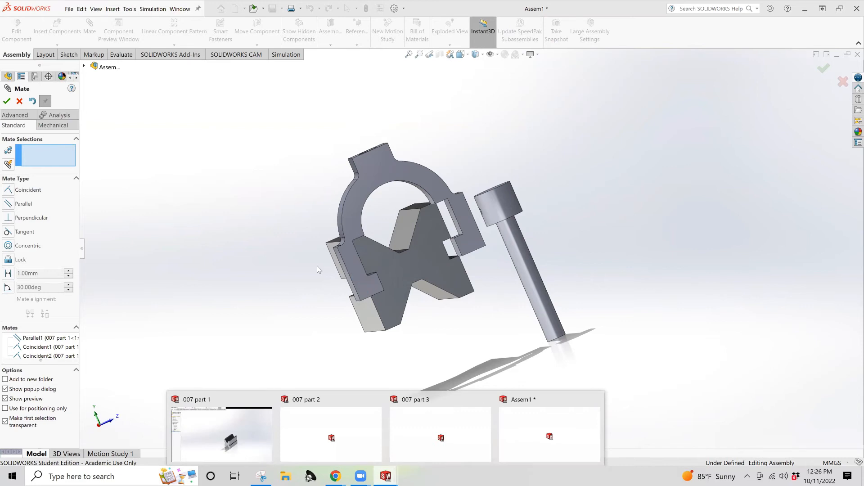
mouse_move(332, 428)
click(341, 423)
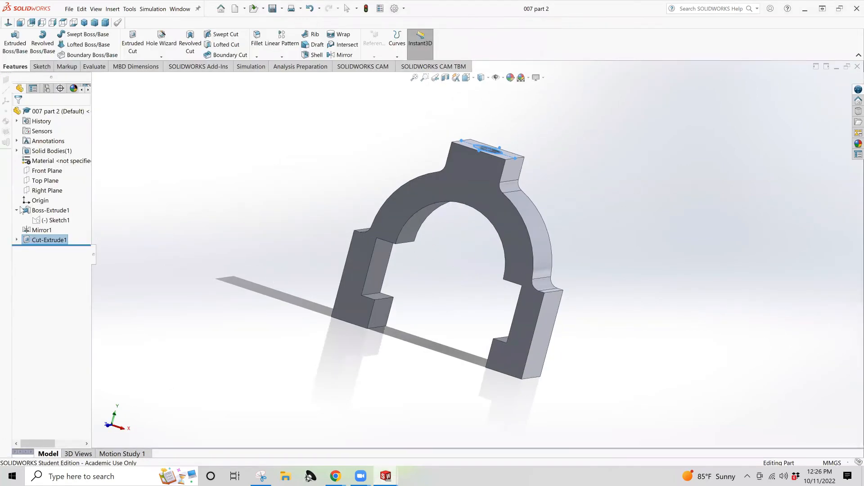
right_click(50, 220)
click(56, 200)
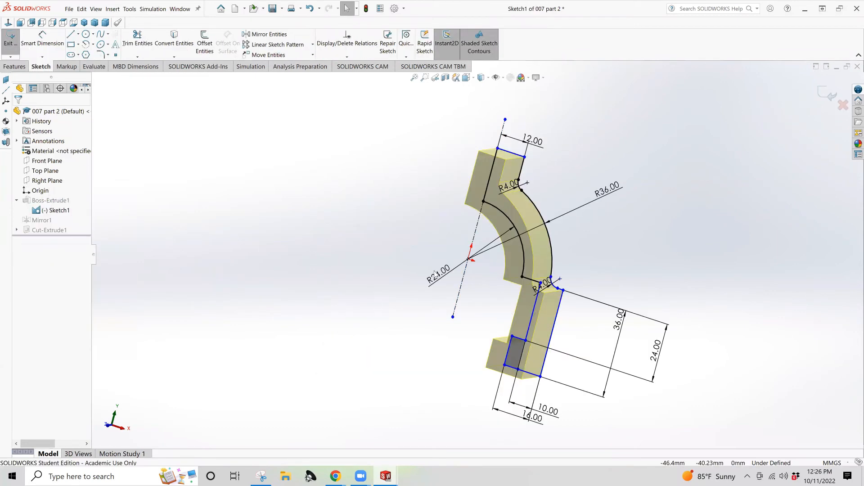
middle_drag(475, 256, 489, 166)
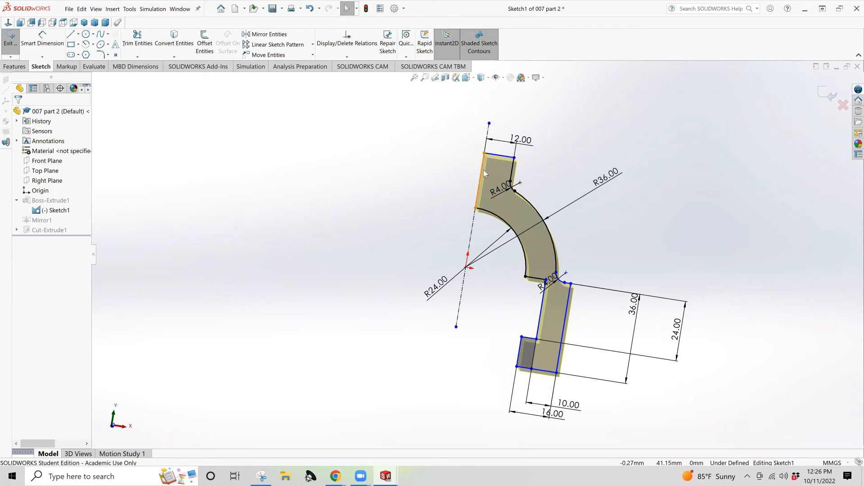
Step: Dimension the width between the two side lines as 40 mm and exit the sketch
key(d)
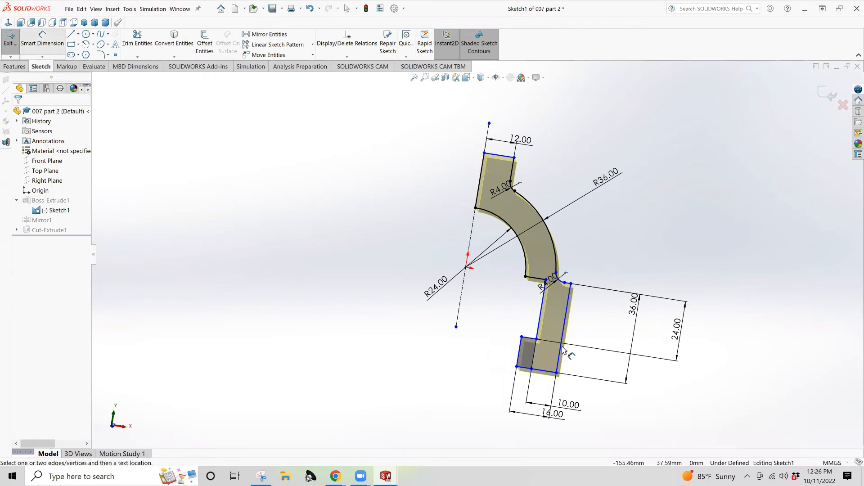
click(568, 324)
click(491, 167)
click(537, 110)
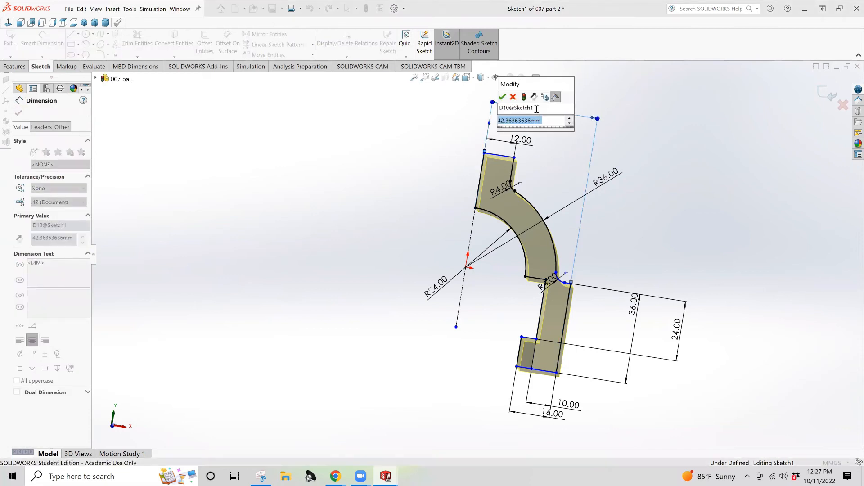
text(40)
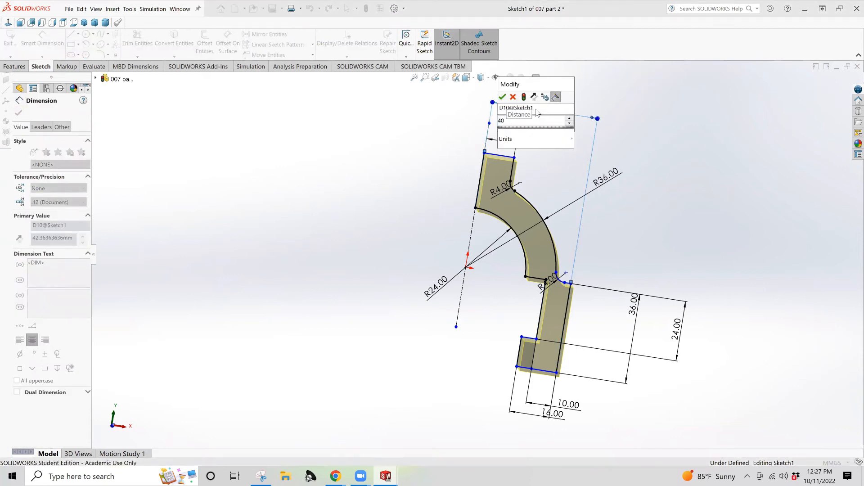
key(Return)
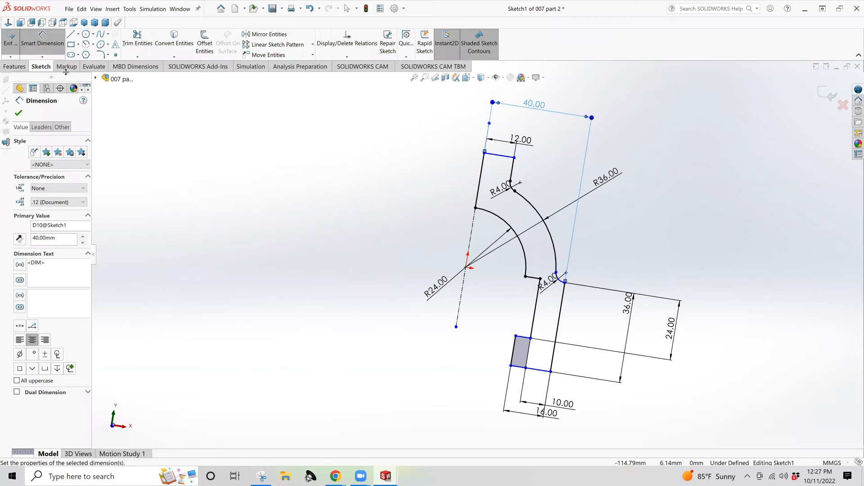
click(10, 40)
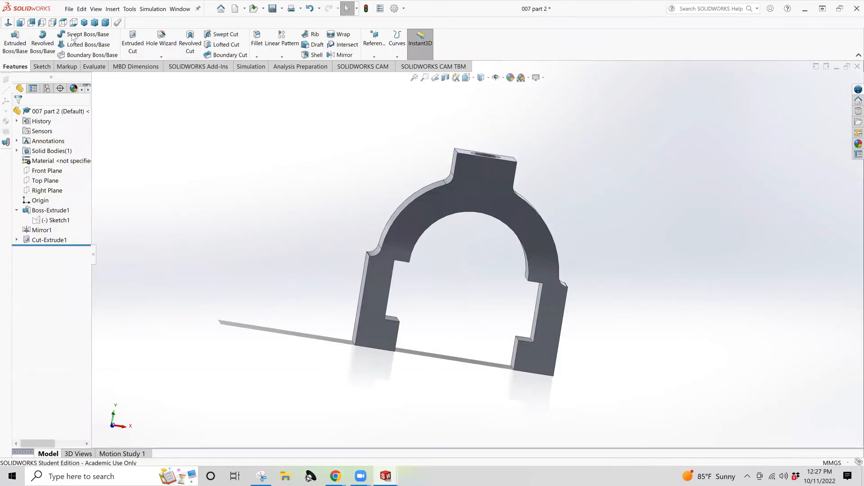
Step: Save the yoke part as 007 part 2 and return to the Assem1 window
click(69, 9)
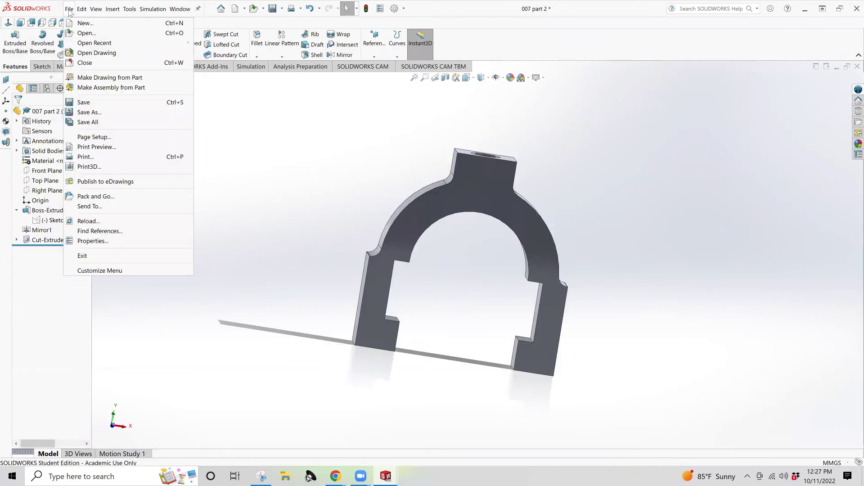
click(84, 102)
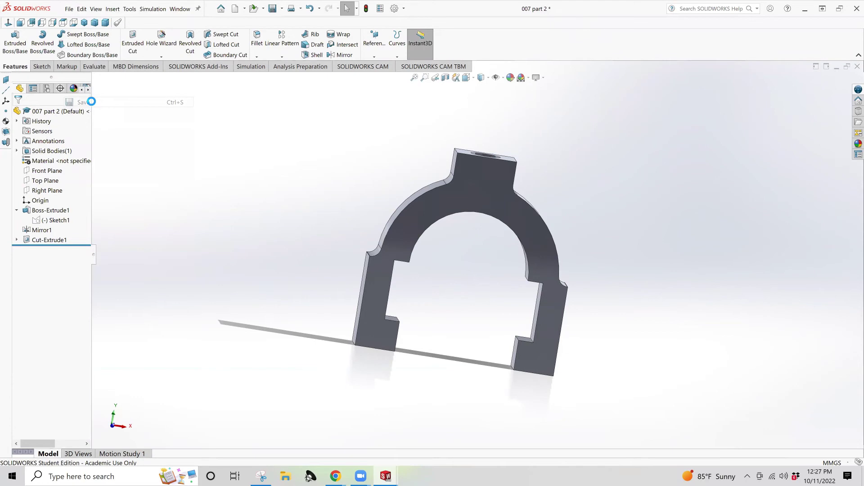
click(385, 476)
click(534, 434)
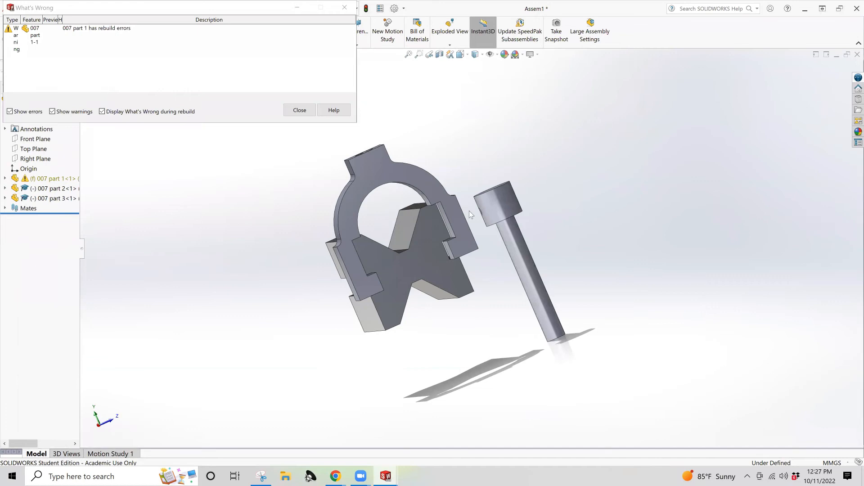
Step: Dismiss the rebuild error report and orbit the assembly to an isometric view
click(295, 110)
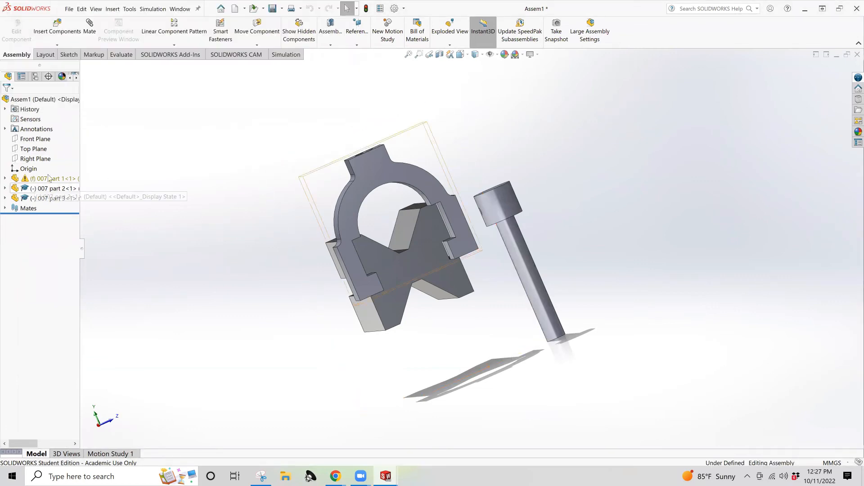
mouse_move(345, 270)
middle_down()
mouse_move(322, 253)
mouse_move(301, 284)
middle_up()
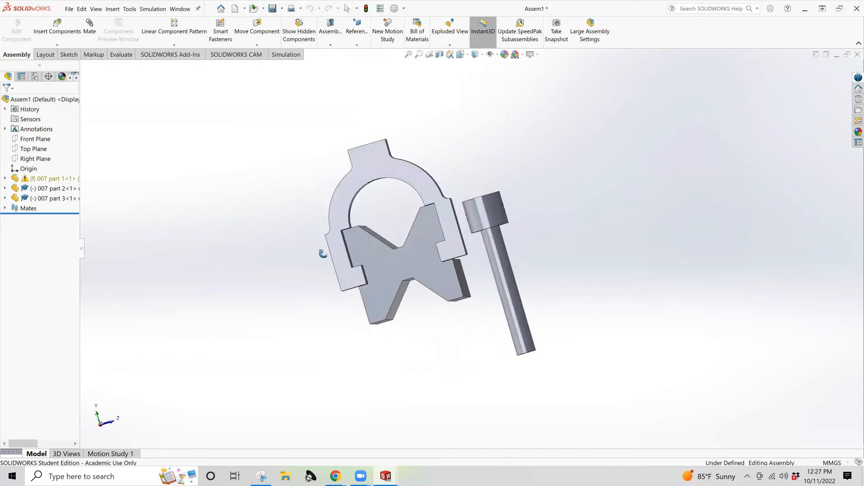
middle_drag(300, 284, 332, 111)
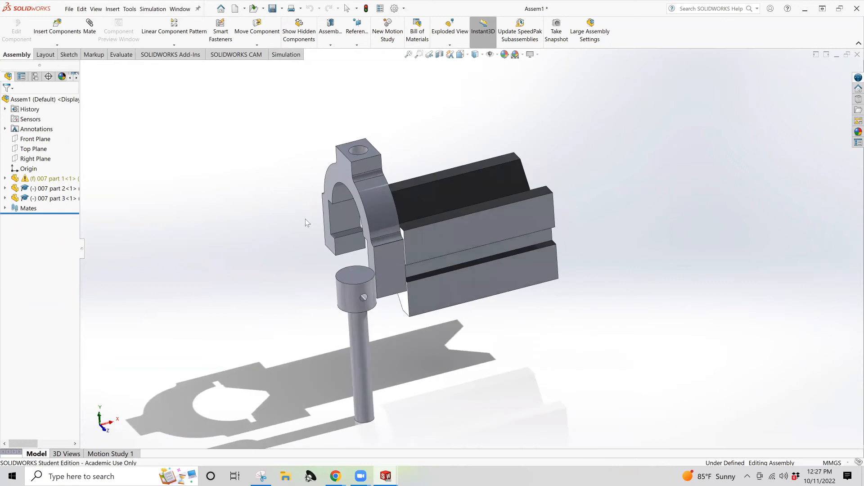
Step: Inspect component options on the V-block, yoke and pin, then reselect the yoke
click(472, 228)
right_click(472, 227)
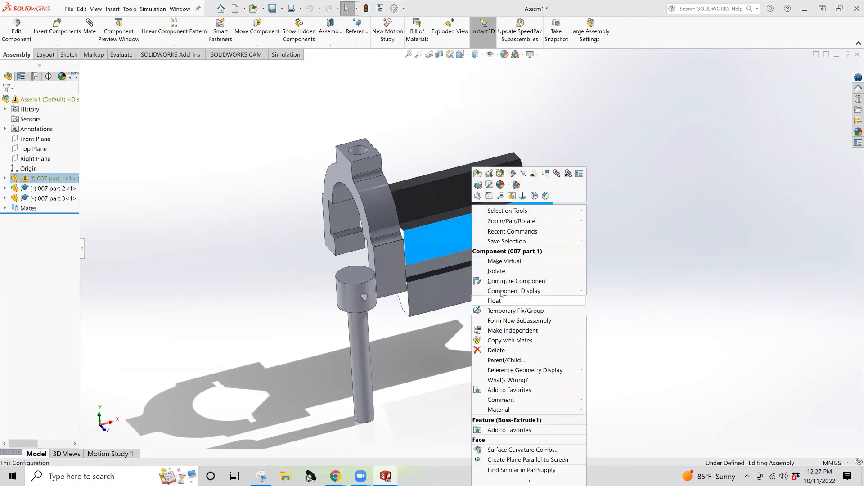
click(375, 208)
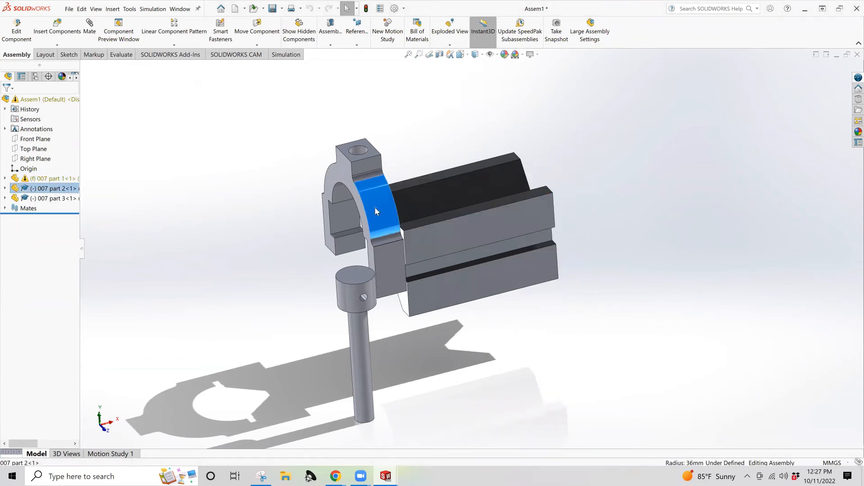
right_click(374, 208)
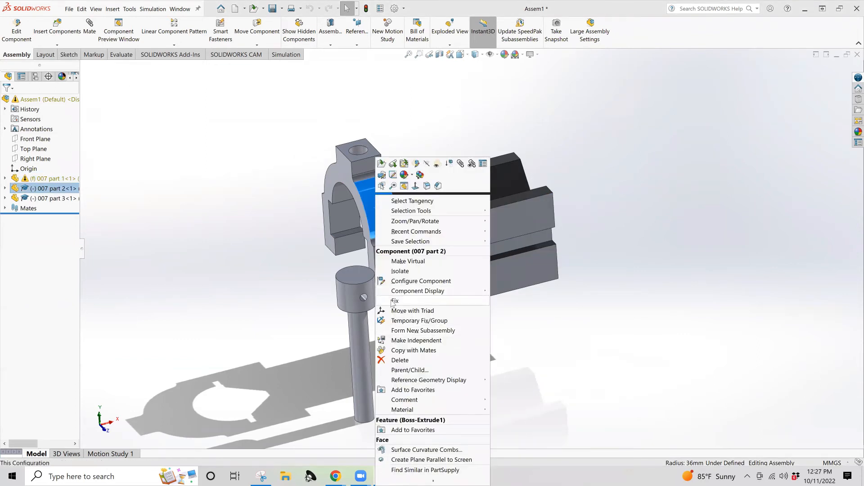
right_click(342, 282)
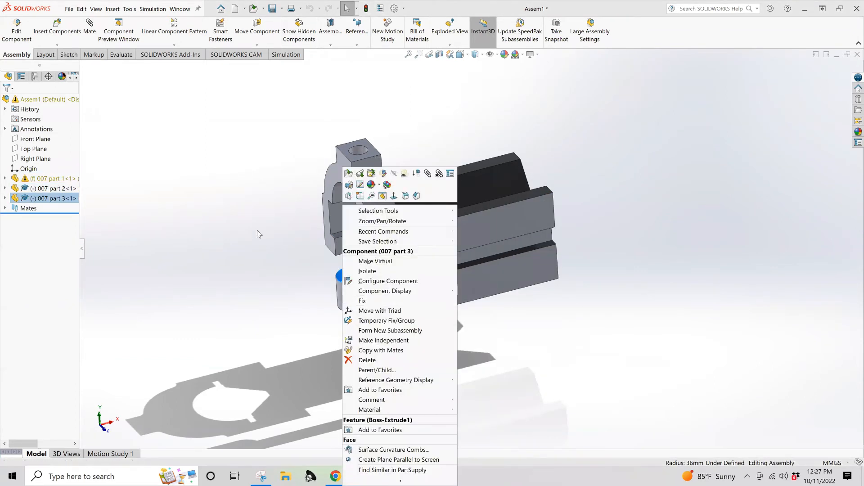
click(380, 180)
Step: Move the yoke onto the V-block near its right end
mouse_move(380, 180)
mouse_down()
mouse_move(579, 170)
mouse_move(385, 189)
mouse_up()
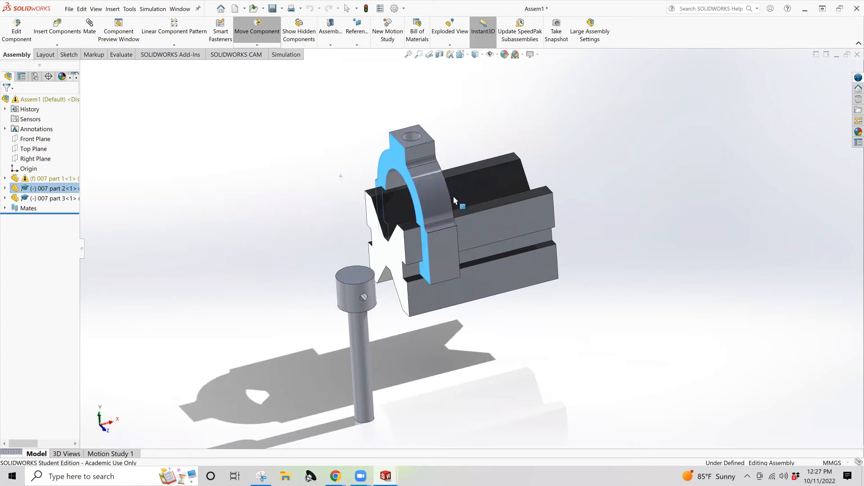
drag(386, 189, 533, 180)
key(Escape)
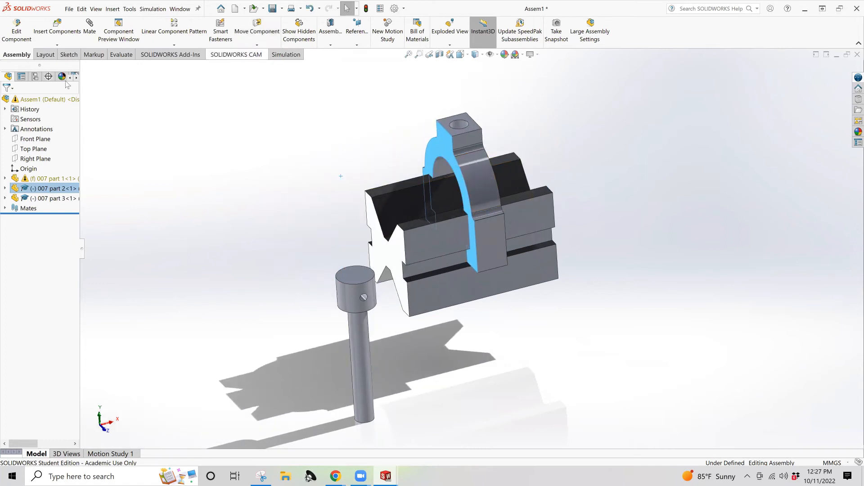
Step: Add a 60 mm Distance mate between the yoke face and the V-block's end face
click(93, 28)
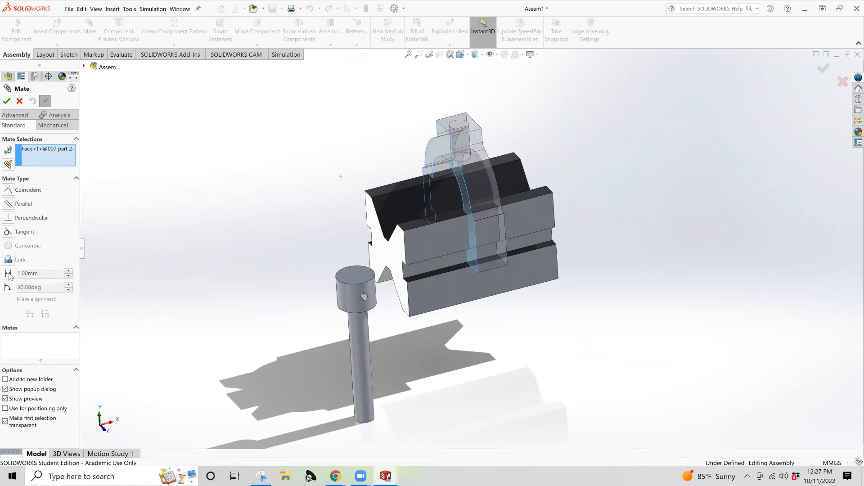
click(9, 274)
text(6)
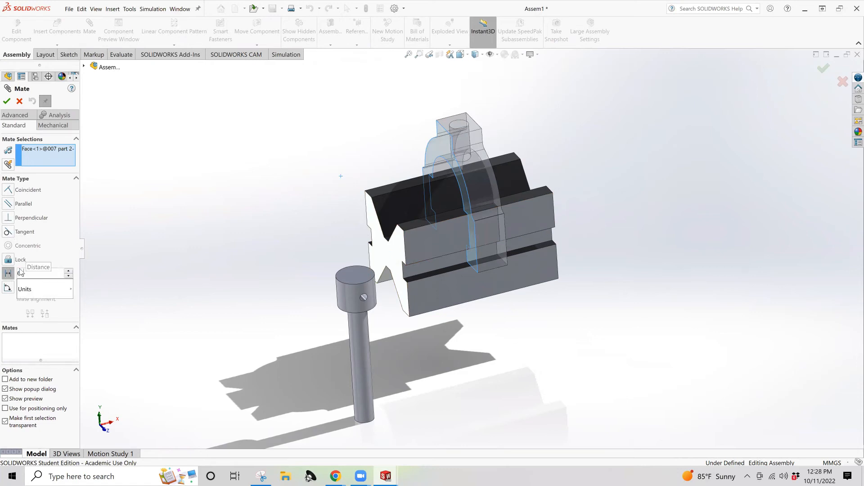
text(0)
key(Return)
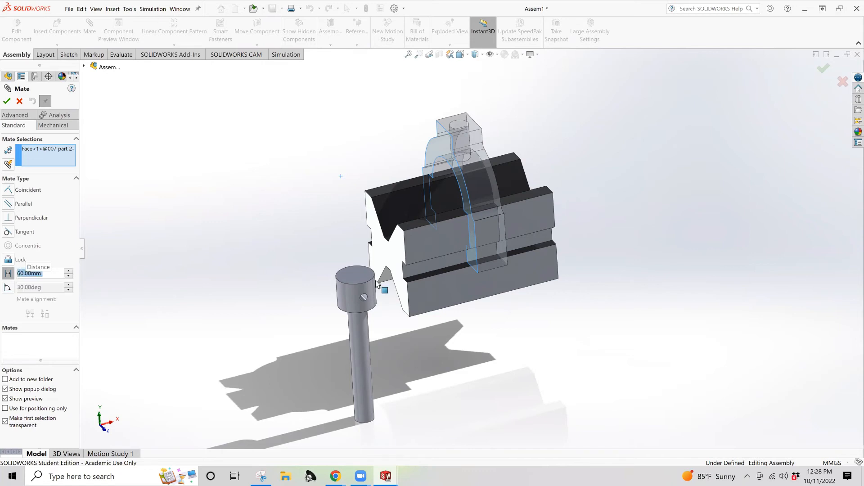
click(386, 250)
click(433, 225)
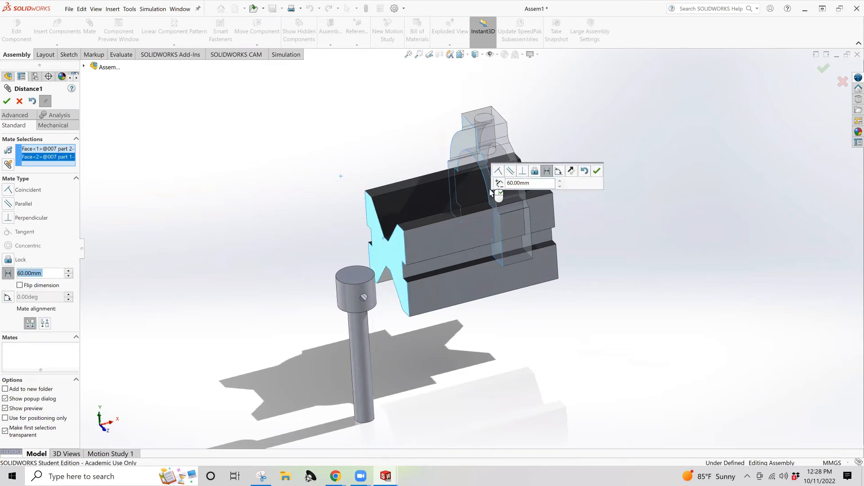
click(595, 172)
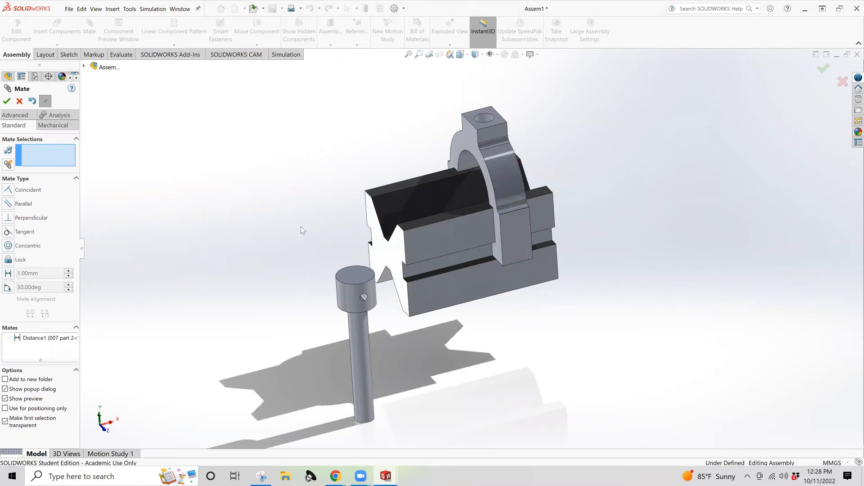
middle_drag(303, 230, 487, 362)
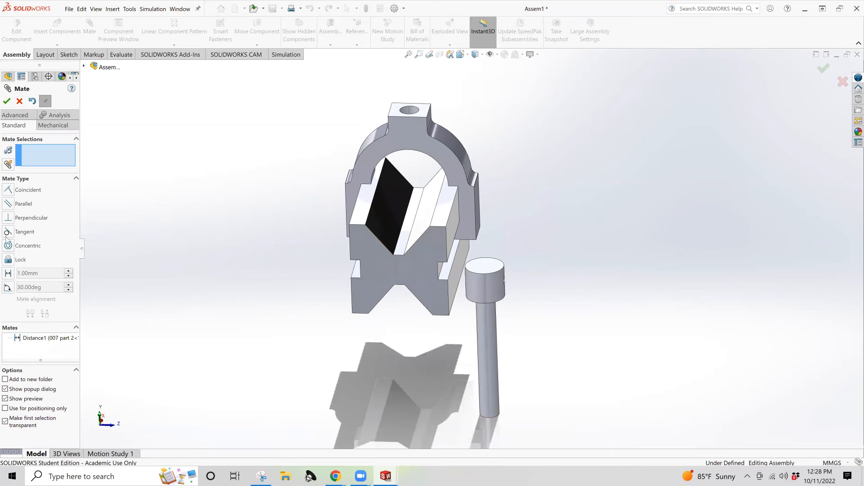
Step: Add a Concentric mate aligning the pin's cylinder with the yoke's top hole
click(10, 247)
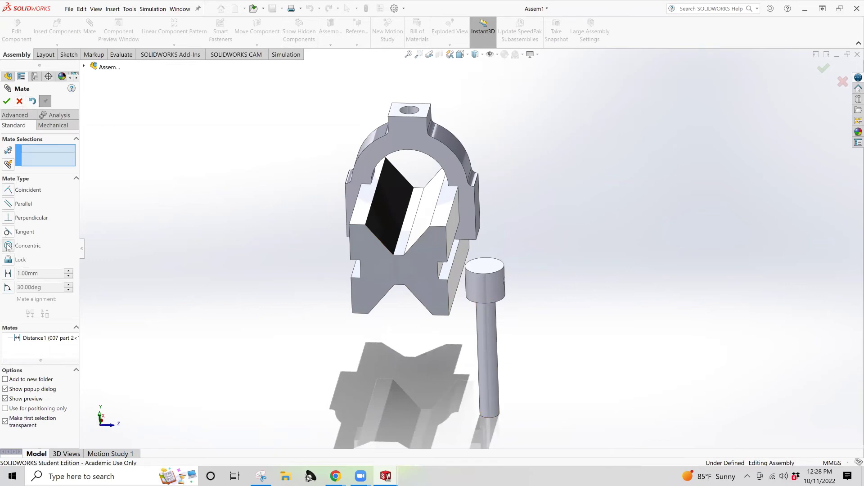
click(485, 401)
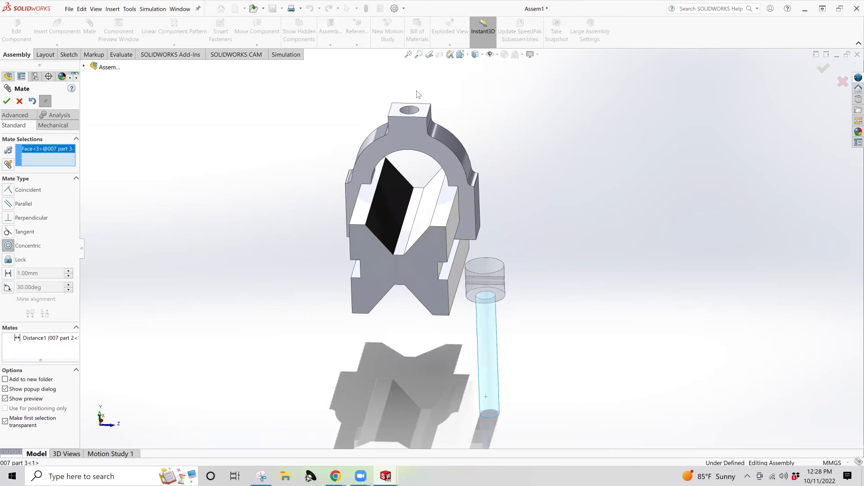
click(409, 113)
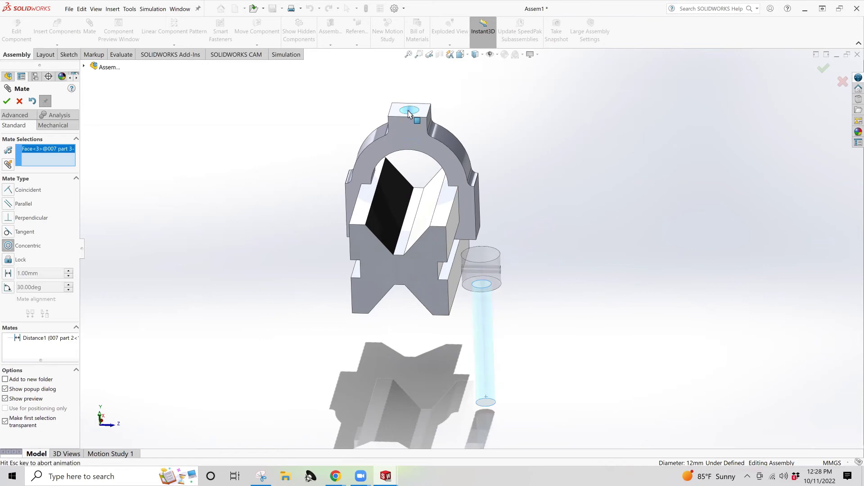
click(7, 103)
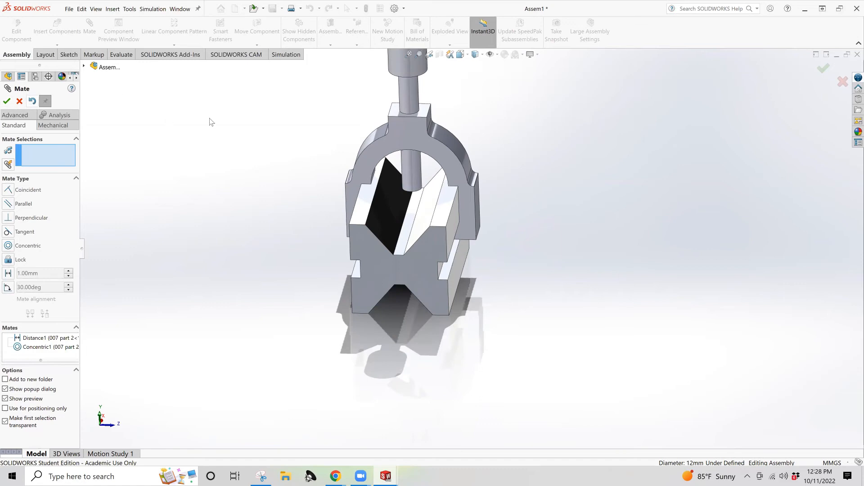
Step: Start another Distance mate with the value set to 60 mm
click(10, 273)
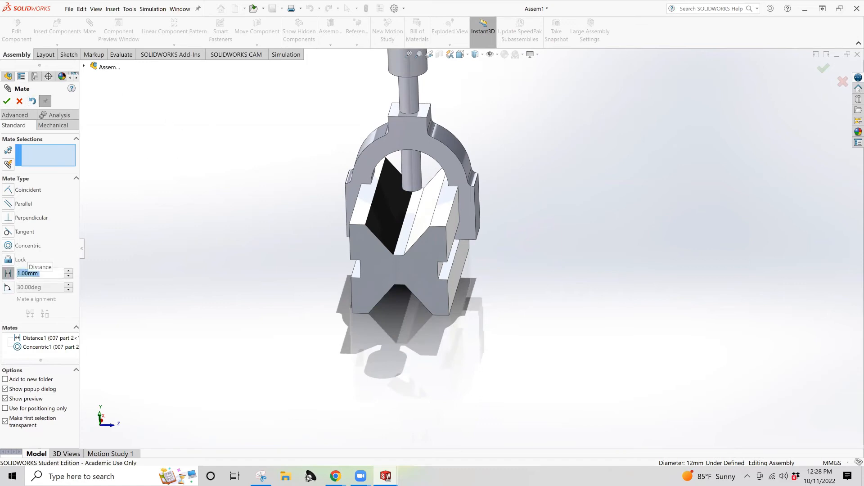
right_click(26, 272)
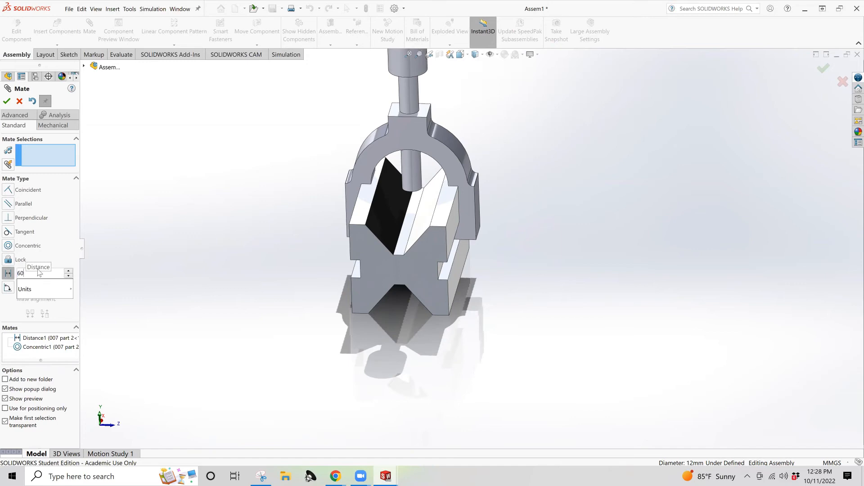
key(Return)
scroll(397, 117, up, 2)
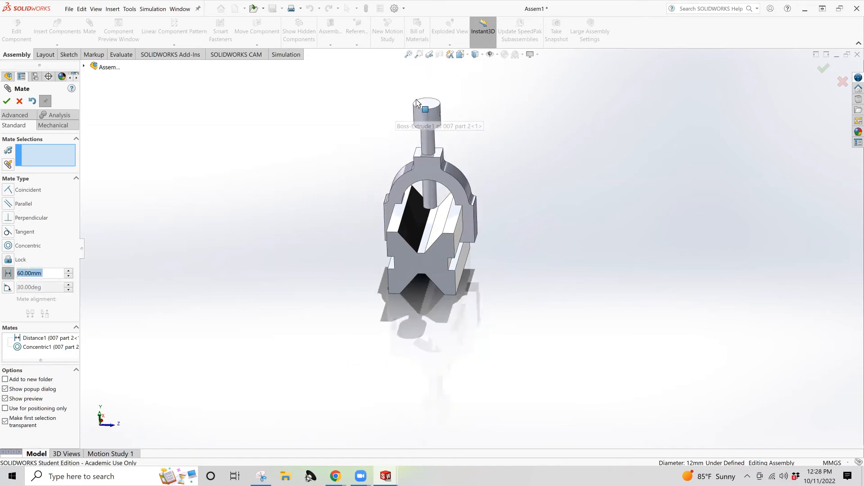
scroll(433, 116, down, 2)
Step: Complete the 60 mm Distance mate from the pin head to the yoke's top face
click(447, 127)
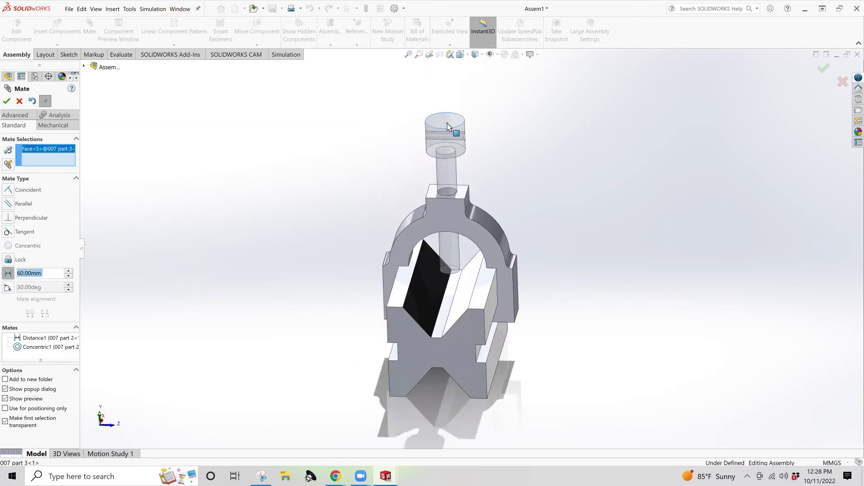
click(432, 196)
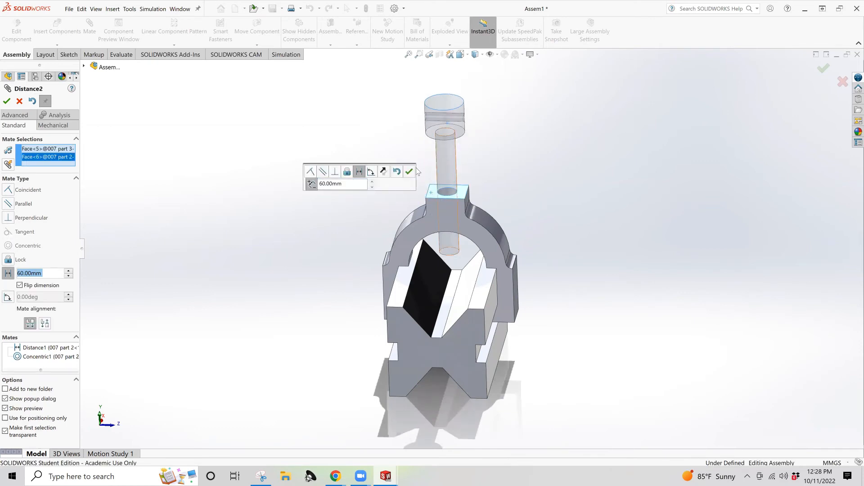
click(409, 173)
mouse_move(544, 191)
middle_down()
mouse_move(451, 149)
mouse_move(503, 203)
mouse_move(383, 329)
middle_up()
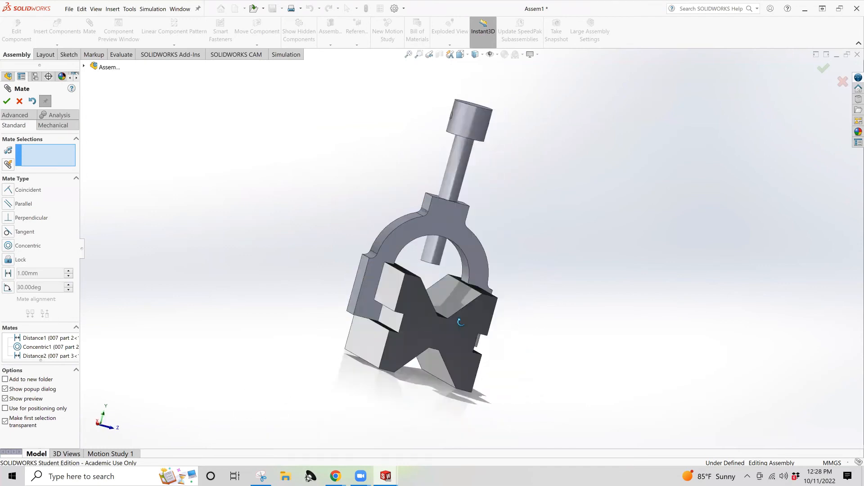
mouse_move(460, 322)
middle_down()
mouse_move(411, 325)
mouse_move(432, 321)
middle_up()
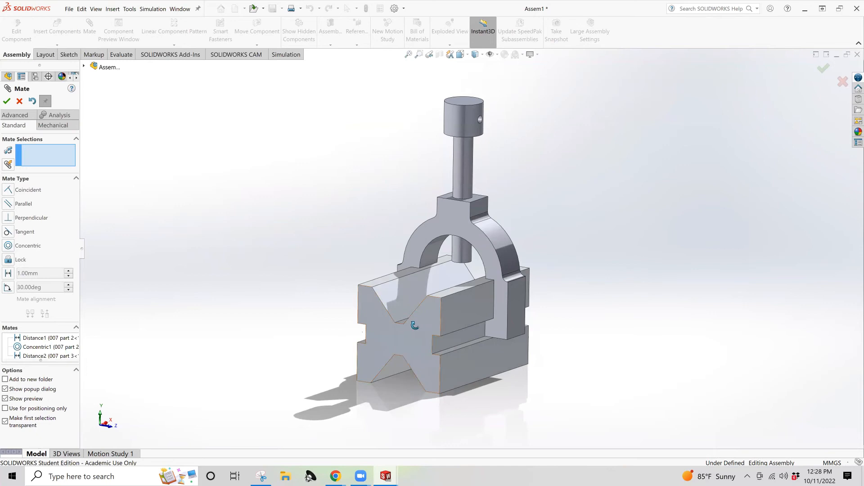
mouse_move(421, 331)
middle_down()
mouse_move(409, 334)
mouse_move(407, 346)
middle_up()
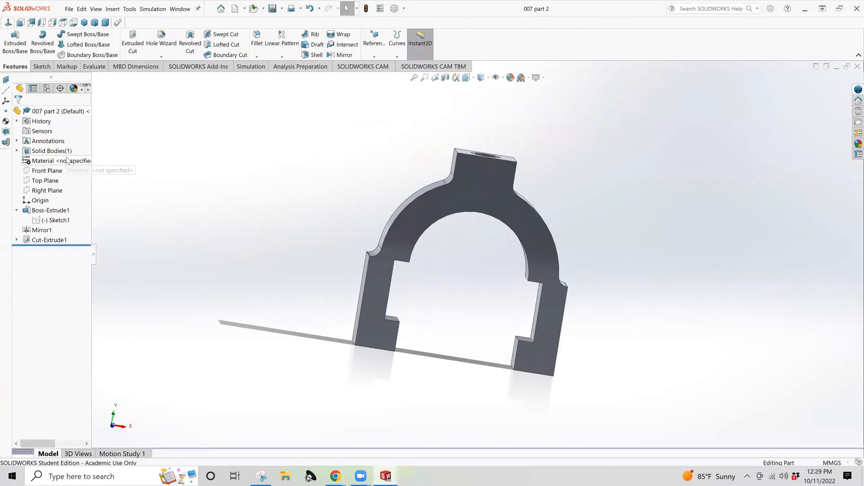
Step: Assign 1060 Alloy material to the yoke part and save it
right_click(68, 160)
click(103, 233)
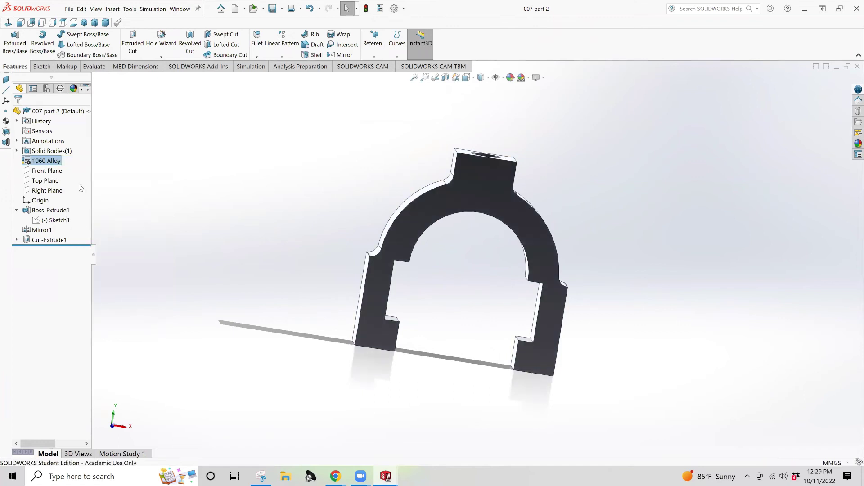
click(273, 8)
mouse_move(386, 476)
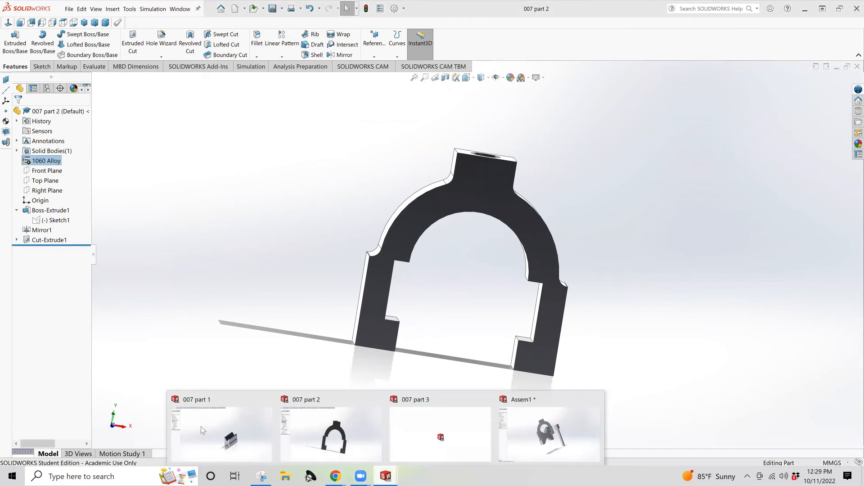
Step: Check the base part 007 part 1's extrude and sketch, then switch to 007 part 3
click(201, 427)
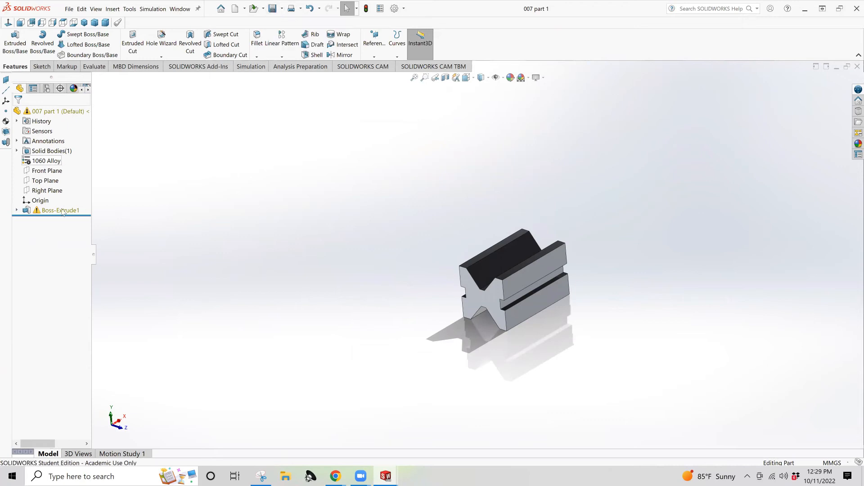
click(17, 210)
click(66, 221)
click(230, 412)
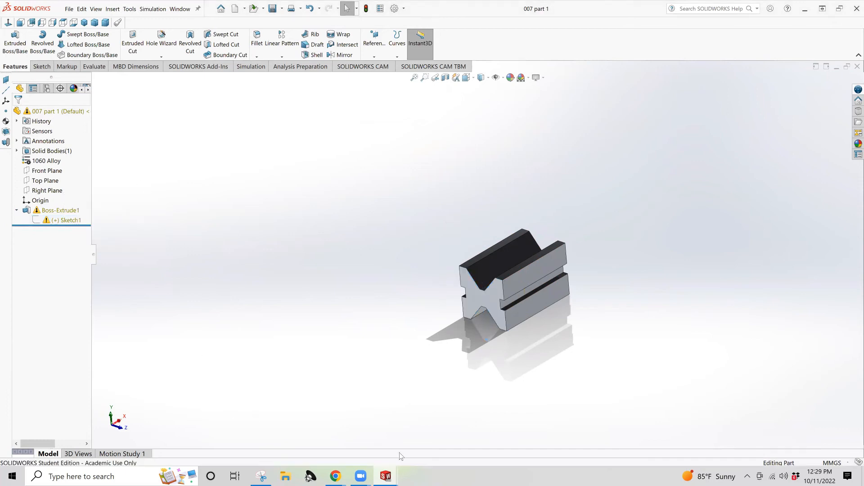
click(386, 475)
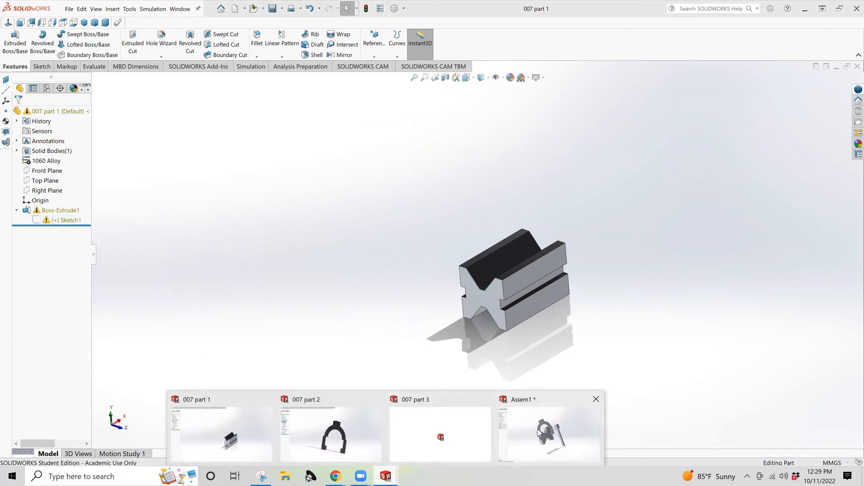
key(ctrl+Tab)
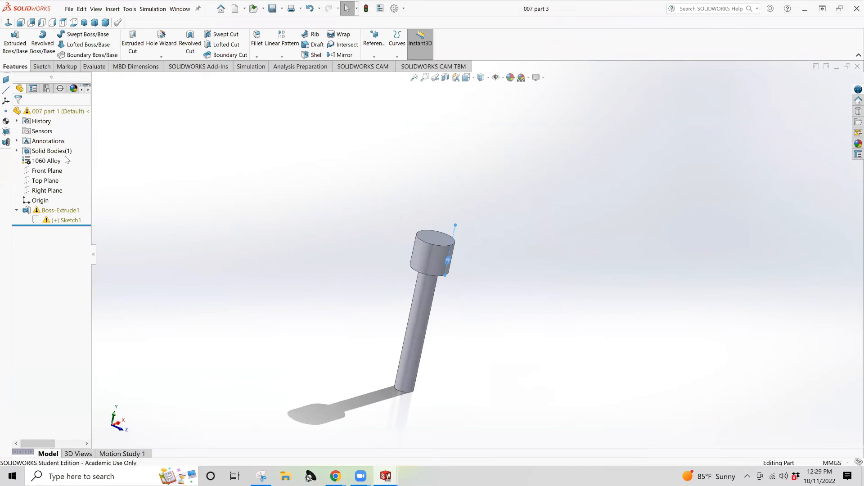
Step: Assign 1060 Alloy to the adjusting pin, save it and return to Assem1
right_click(54, 160)
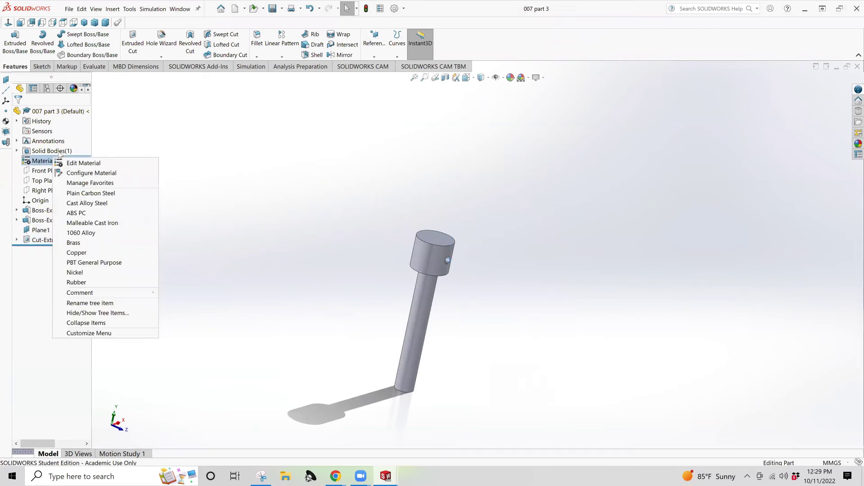
click(84, 233)
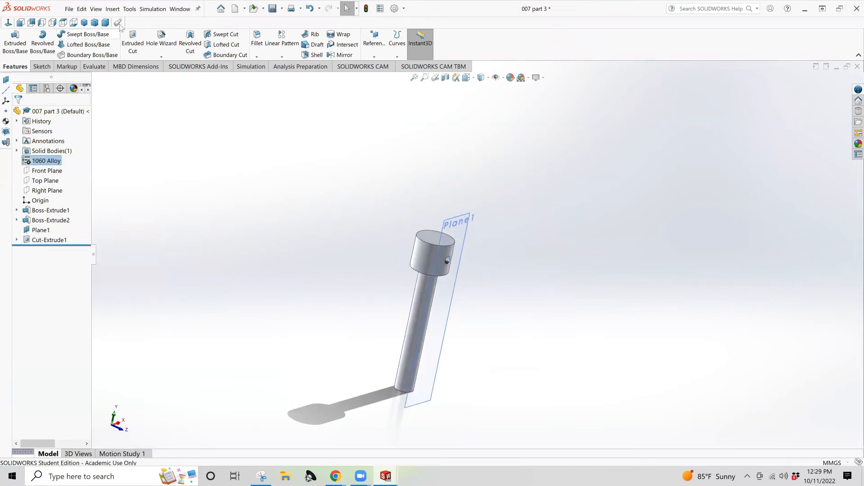
click(272, 8)
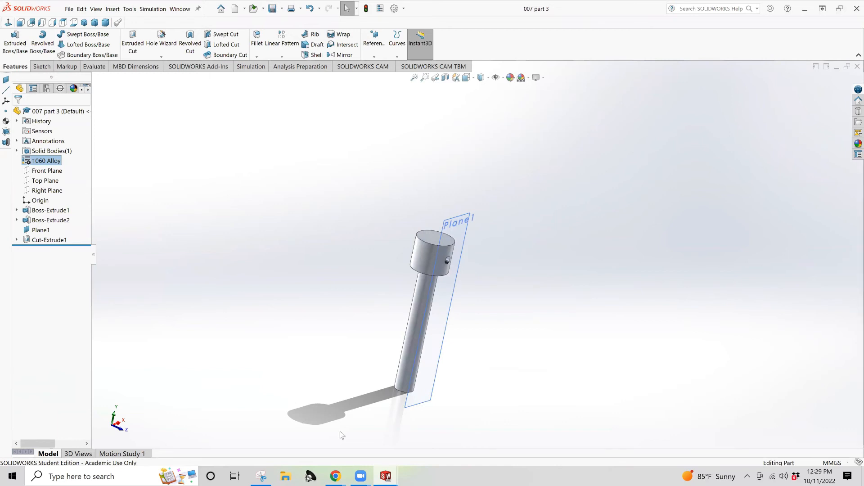
click(386, 476)
click(549, 420)
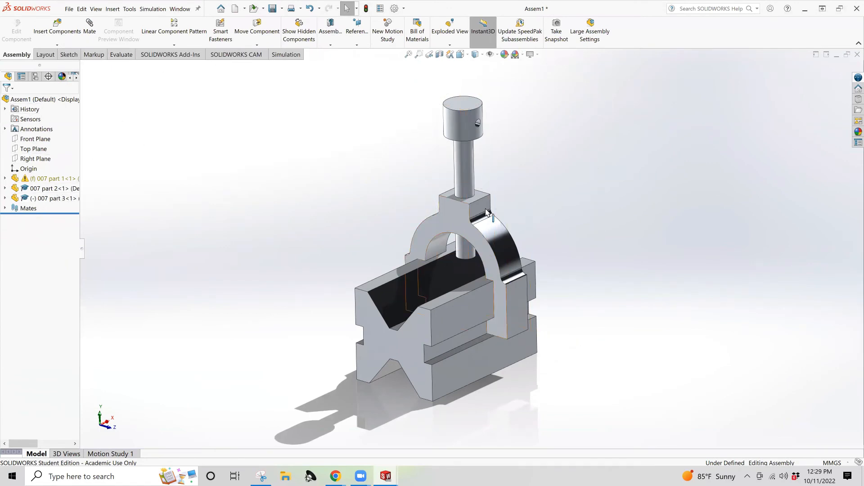
Step: Show Mass Properties with centre of mass X -88.88, Y 10.65, Z 48.79 and switch to the exam PDF
click(125, 55)
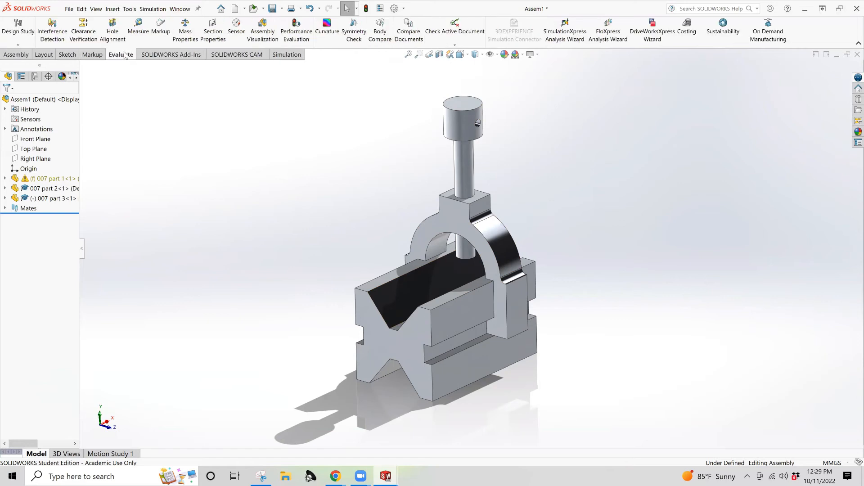
click(187, 32)
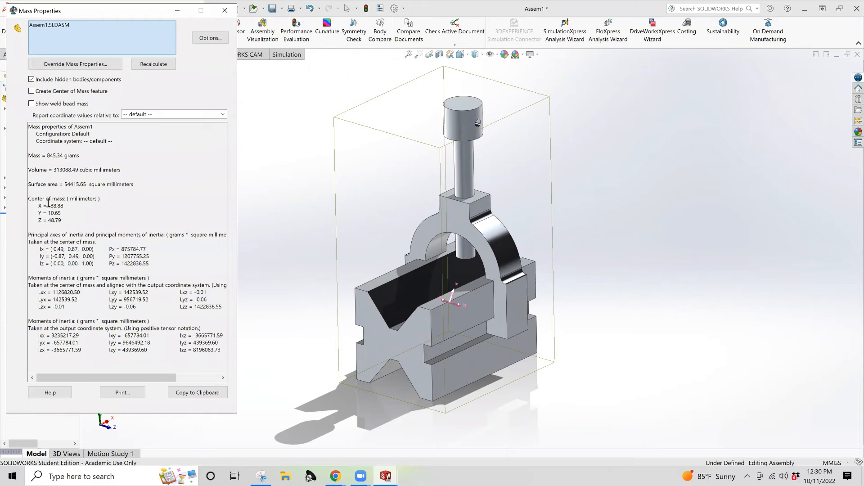
drag(47, 204, 98, 224)
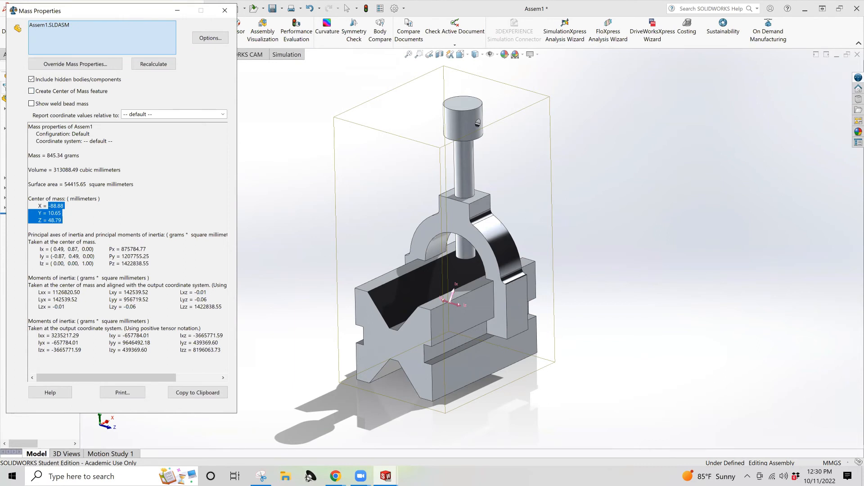
key(alt+Tab)
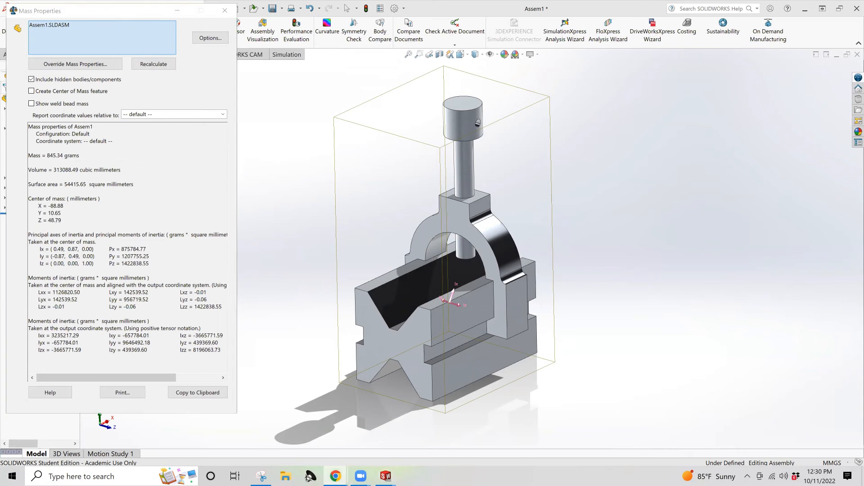
key(alt+Tab)
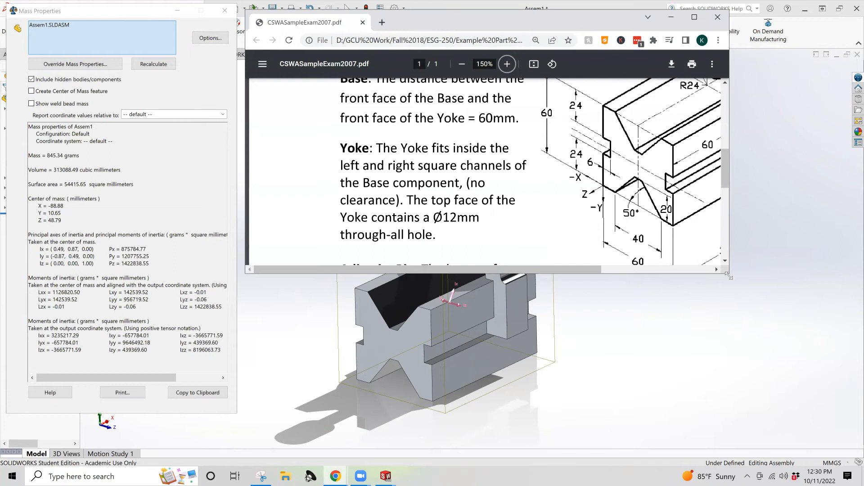
drag(727, 275, 794, 426)
scroll(570, 348, up, 2)
scroll(576, 332, up, 1)
scroll(575, 327, down, 1)
scroll(575, 327, down, 3)
scroll(575, 327, down, 1)
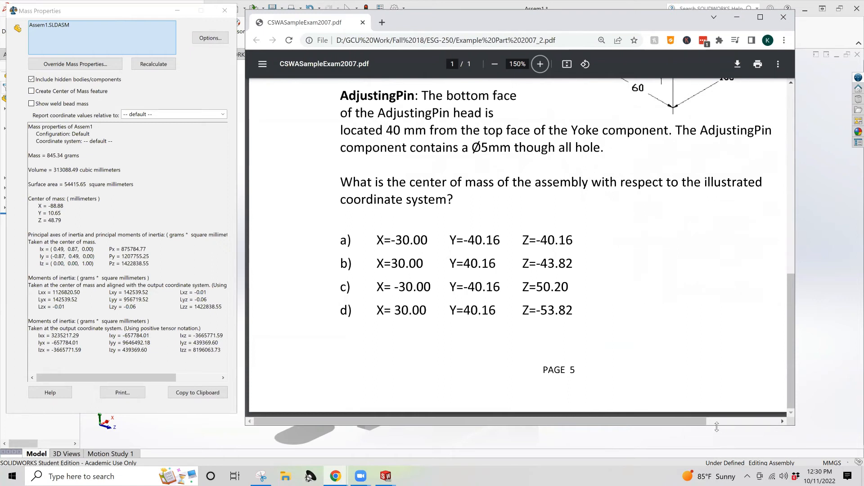
drag(717, 427, 718, 238)
scroll(372, 142, down, 2)
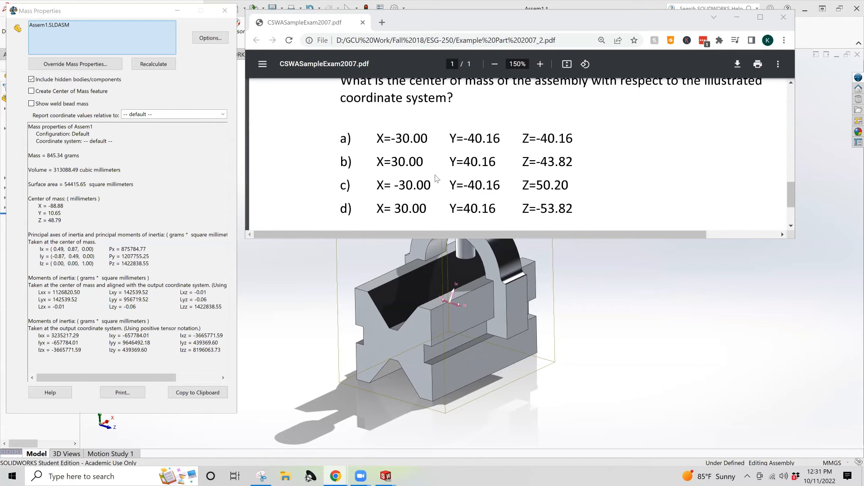
scroll(435, 179, up, 1)
scroll(436, 178, up, 1)
scroll(436, 178, up, 1)
scroll(436, 178, up, 1)
scroll(436, 179, up, 2)
scroll(581, 217, down, 1)
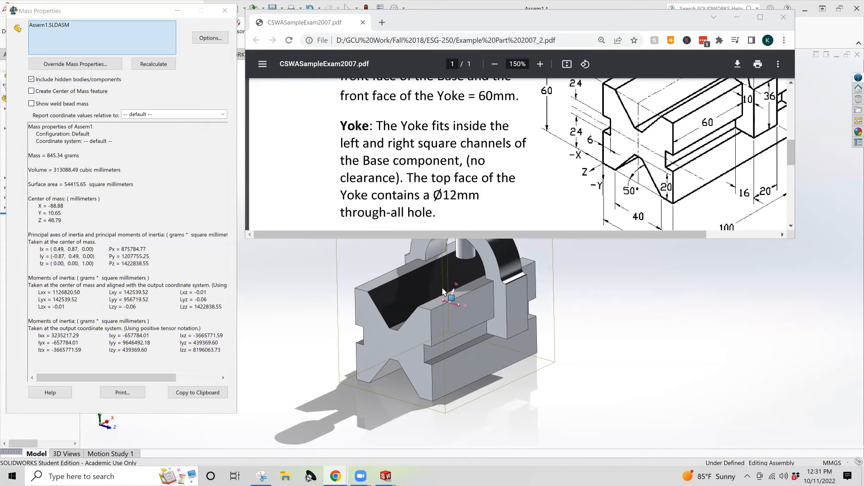
Step: Bring SOLIDWORKS back in front of the sample exam PDF
click(288, 291)
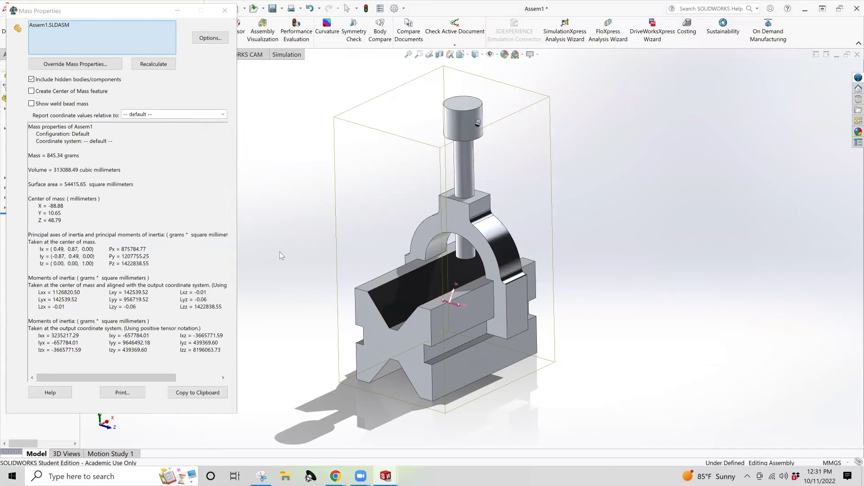
Step: Close the mass properties report and browse the Layout, Sketch, Markup and Evaluate tabs back to Assembly
click(223, 9)
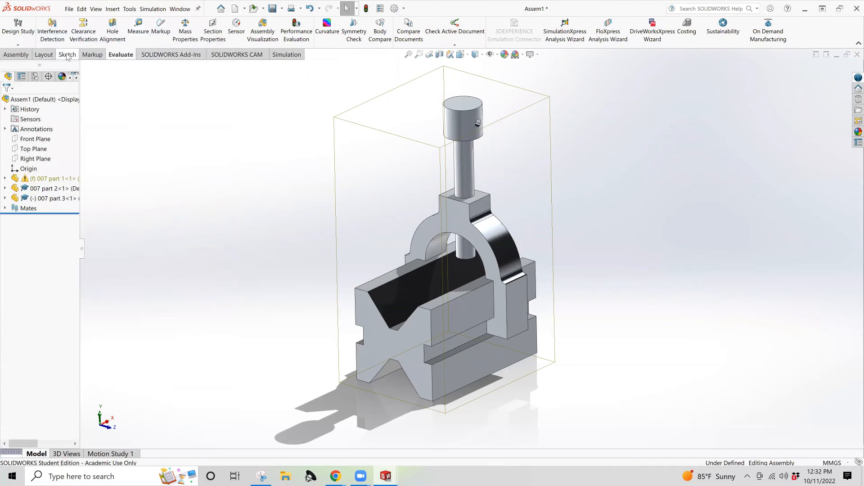
click(43, 55)
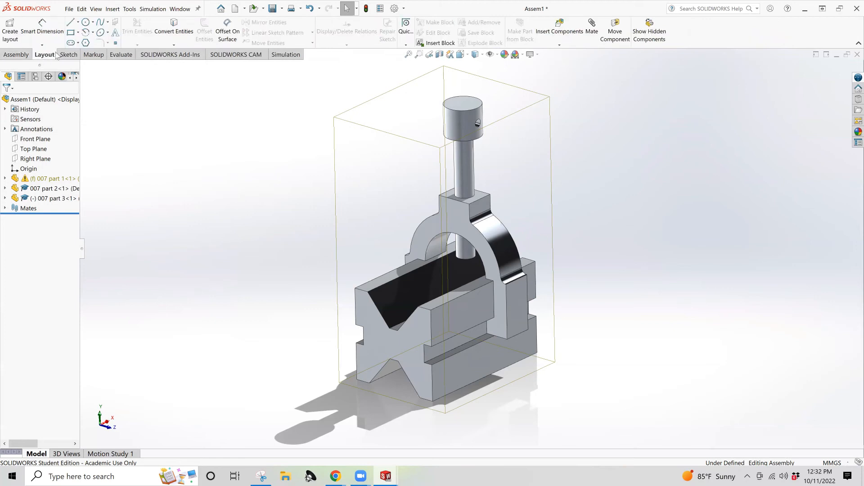
click(69, 57)
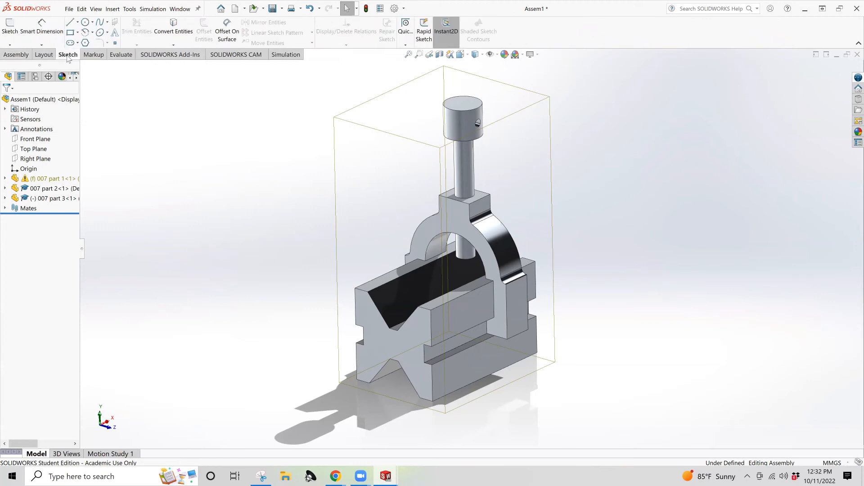
click(93, 55)
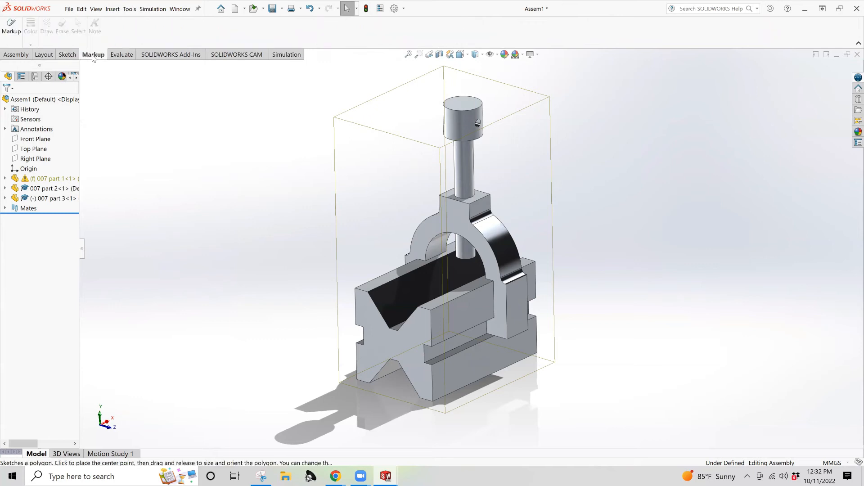
click(118, 58)
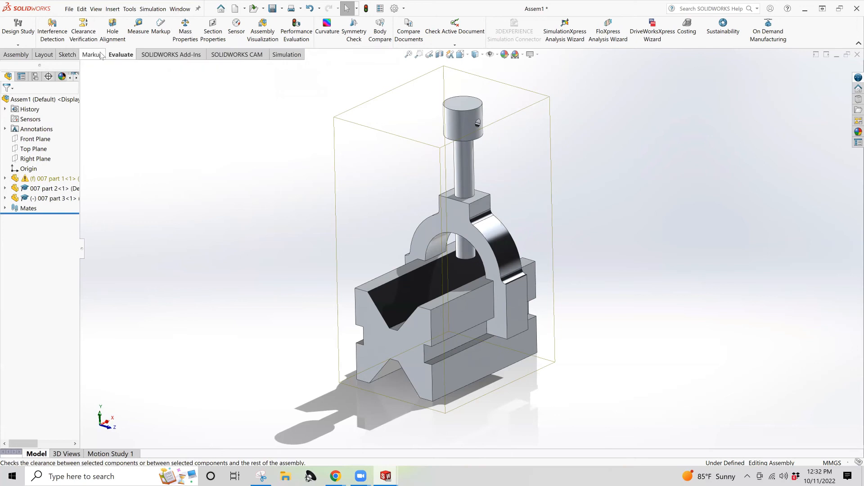
click(22, 57)
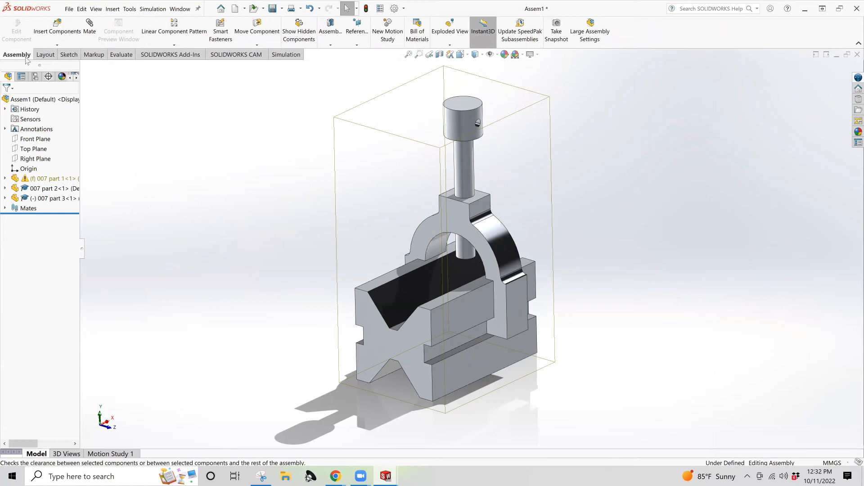
Step: Start a new coordinate system placed at the V-block base's front corner, checking the CSWA exam PDF
click(357, 31)
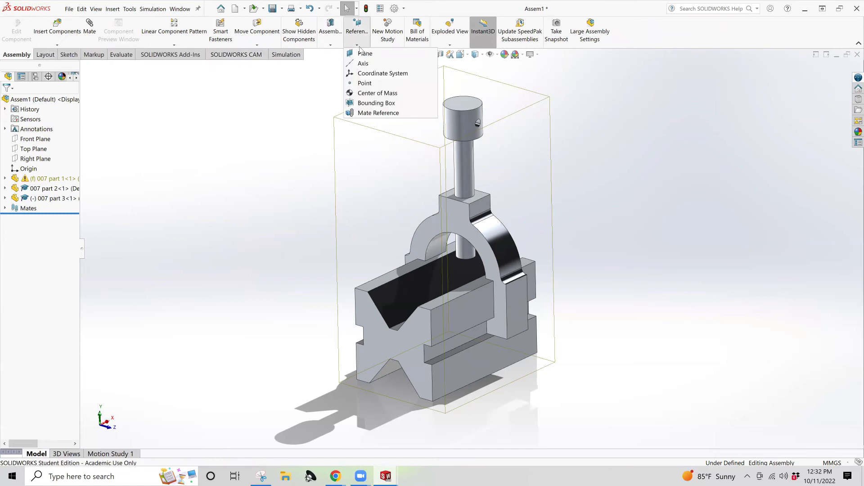
click(380, 73)
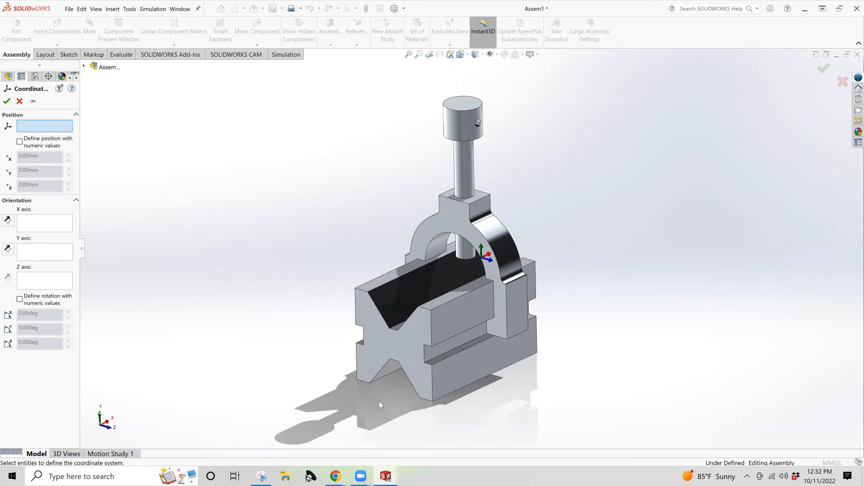
click(358, 383)
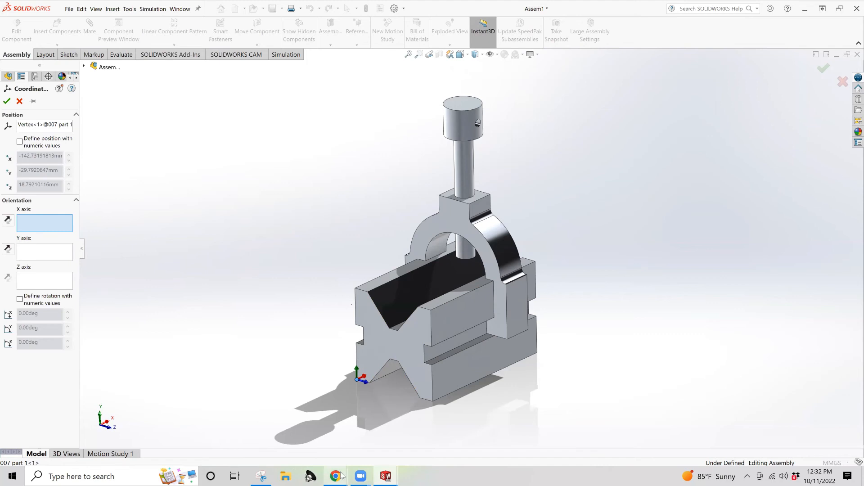
mouse_move(335, 476)
mouse_move(500, 432)
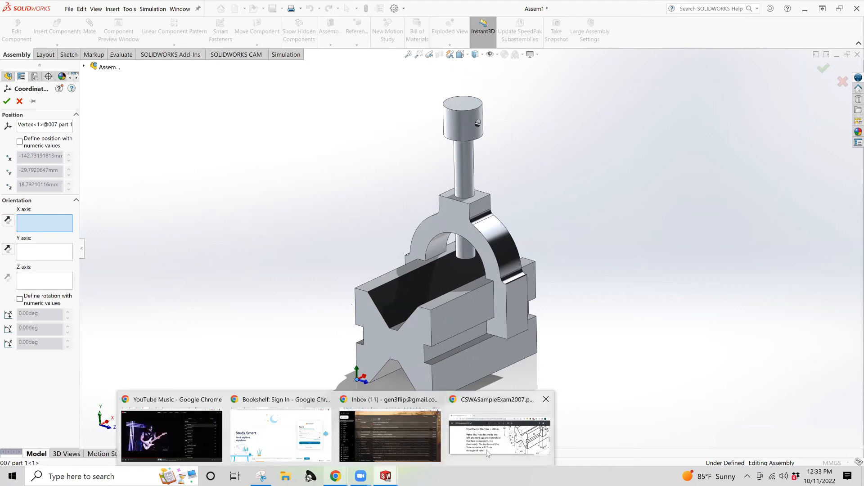
click(487, 453)
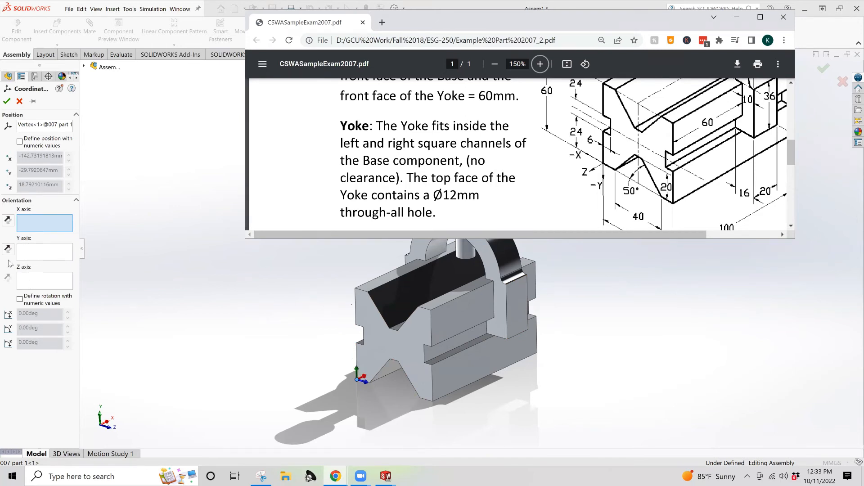
click(12, 278)
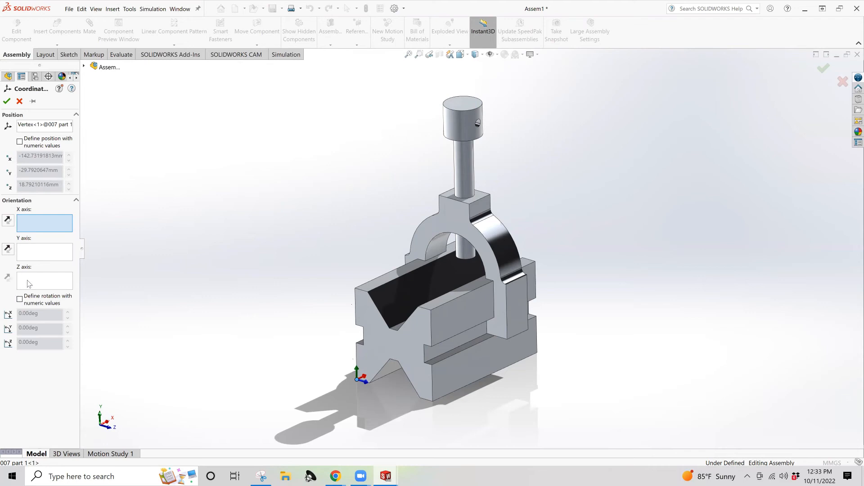
Step: Test reversing the Z axis, restore it, and enable defining rotation with numeric values
click(28, 283)
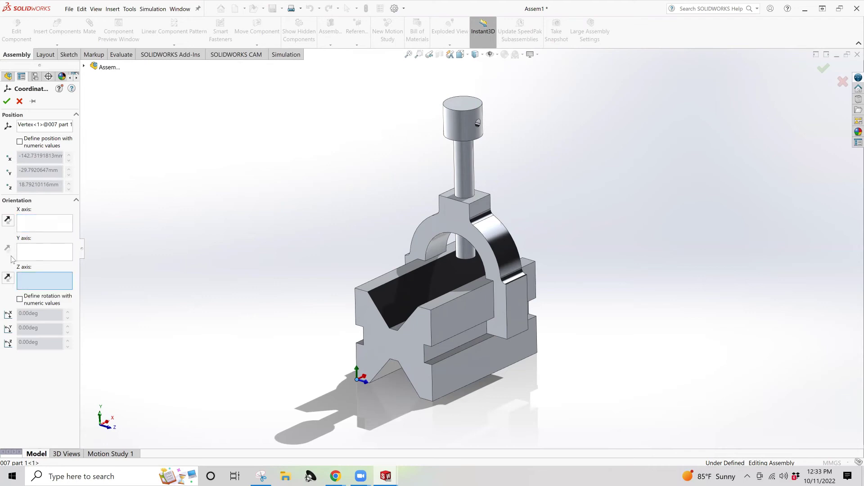
click(8, 278)
click(8, 279)
click(20, 299)
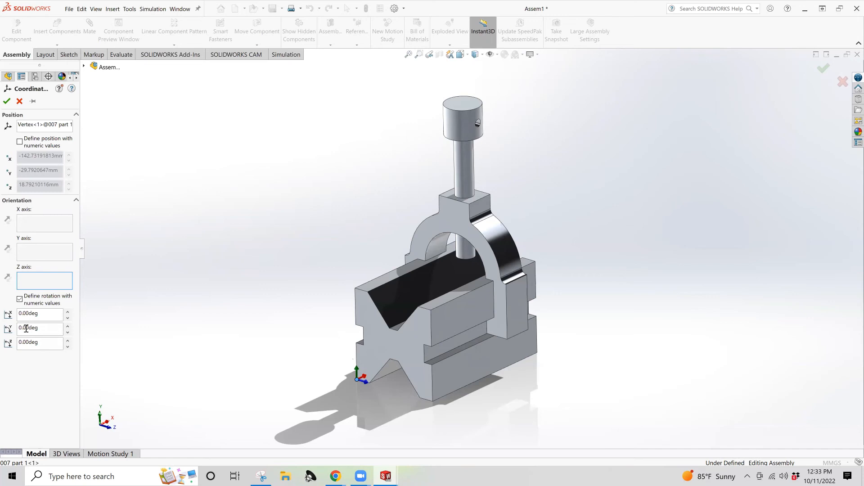
Step: Trial values in the first and second rotation angles and bring them back to 0°
drag(23, 314, 19, 316)
text(90)
key(BackSpace)
key(BackSpace)
text(0)
click(21, 327)
text(9)
drag(21, 329, 23, 329)
text(180)
key(Delete)
double_click(19, 328)
text(0)
Step: Set the first rotation angle to 180°, then revise it to 270°
click(20, 313)
text(1890)
key(BackSpace)
key(BackSpace)
key(Return)
drag(24, 314, 19, 315)
text(9)
drag(27, 313, 16, 314)
text(270)
key(Return)
Step: Try a 90° second rotation, then revert it to 0°
click(19, 328)
text(9)
key(Return)
key(BackSpace)
key(Return)
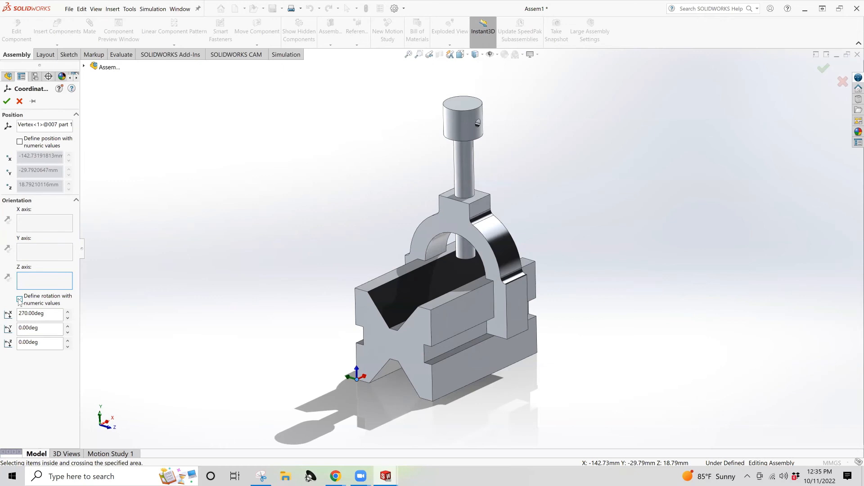
Step: Clear the 270° first rotation and trial a 180° value among the angle fields
click(20, 300)
drag(25, 314, 19, 314)
key(BackSpace)
click(21, 341)
text(9)
drag(23, 329, 19, 328)
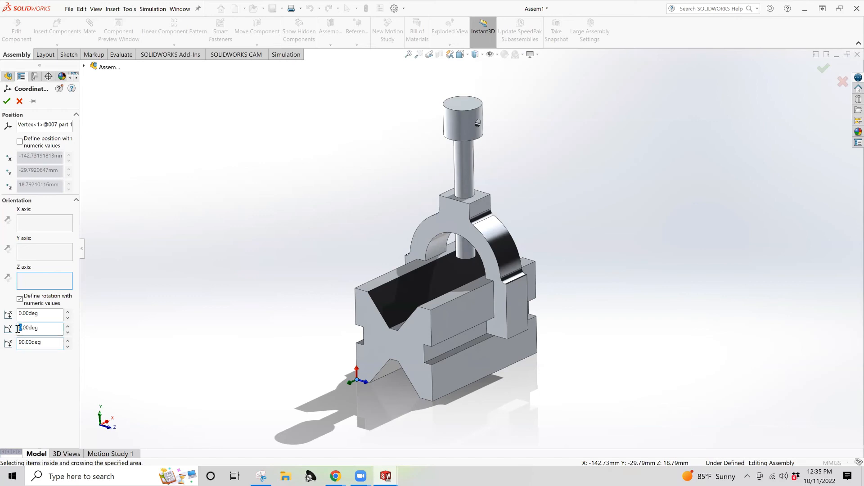
text(9)
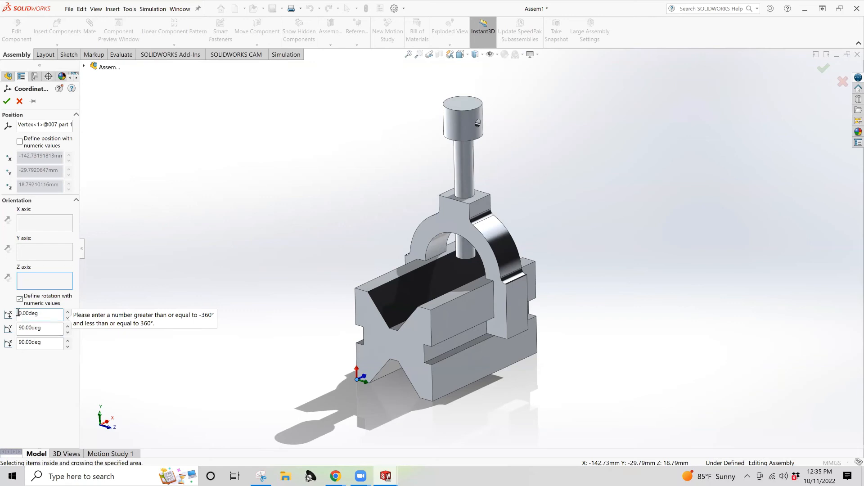
text(180)
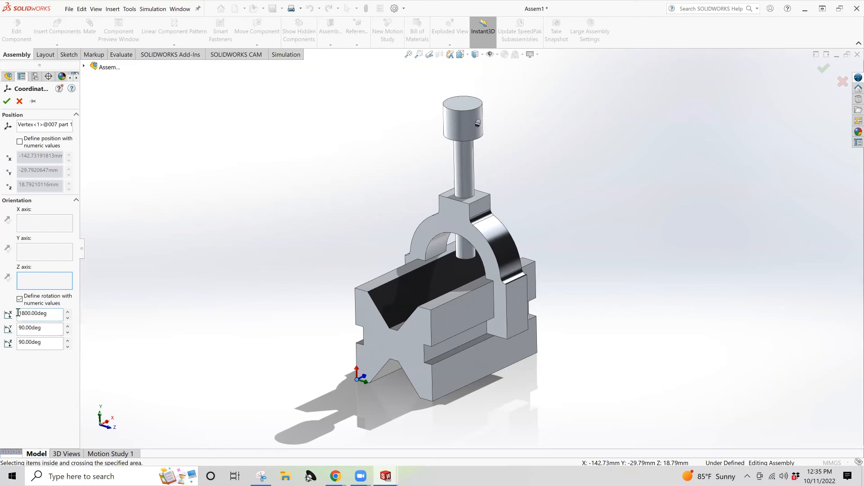
key(Delete)
key(Return)
Step: Leave X and Y rotations at 0° and apply a 180° Z rotation
drag(23, 328, 19, 329)
key(BackSpace)
click(19, 343)
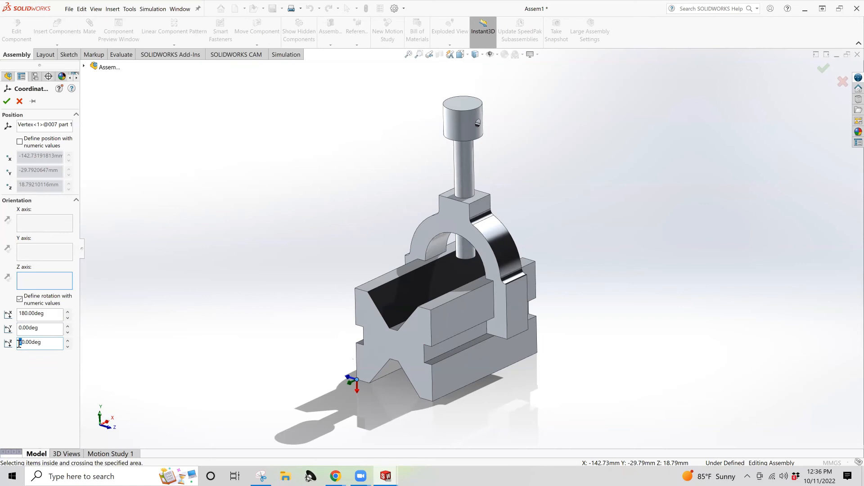
text(18)
key(Return)
drag(20, 314, 25, 313)
key(BackSpace)
Step: Reset the Z rotation angle back to 0°
click(19, 328)
click(20, 328)
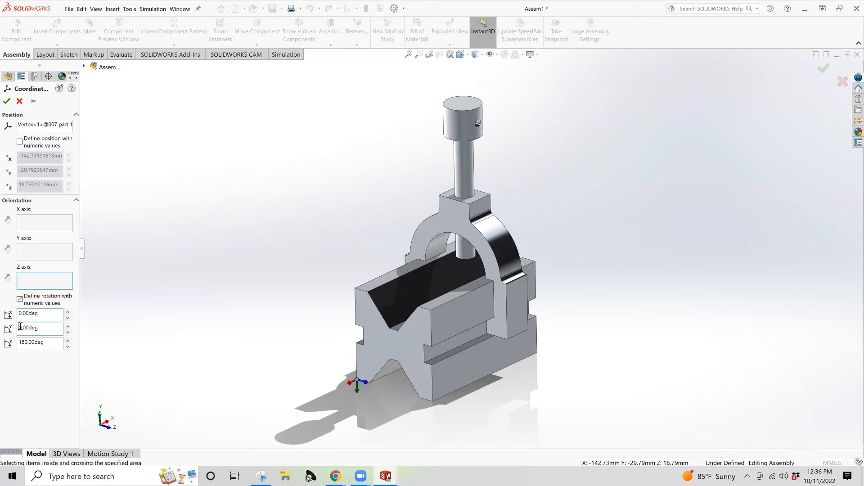
text(9)
drag(24, 343, 15, 344)
key(BackSpace)
key(Return)
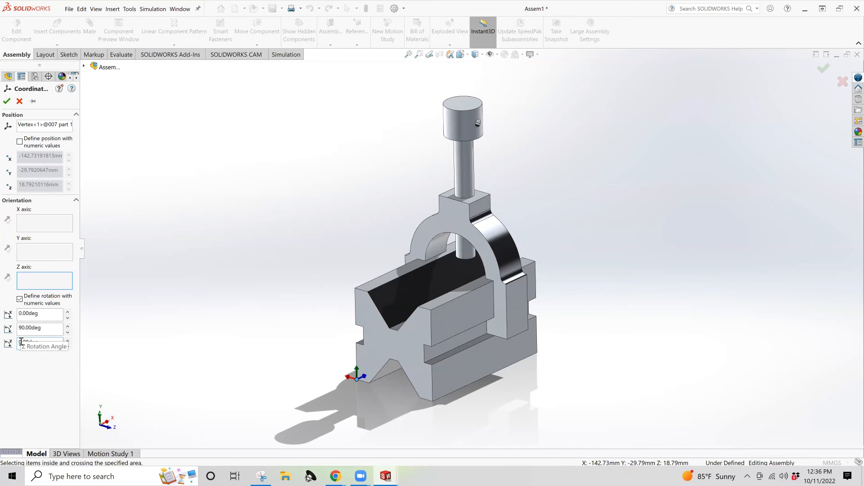
double_click(21, 341)
text(180)
click(21, 343)
Step: Set the Y rotation angle to 270°, with X and Z at 0°
click(20, 327)
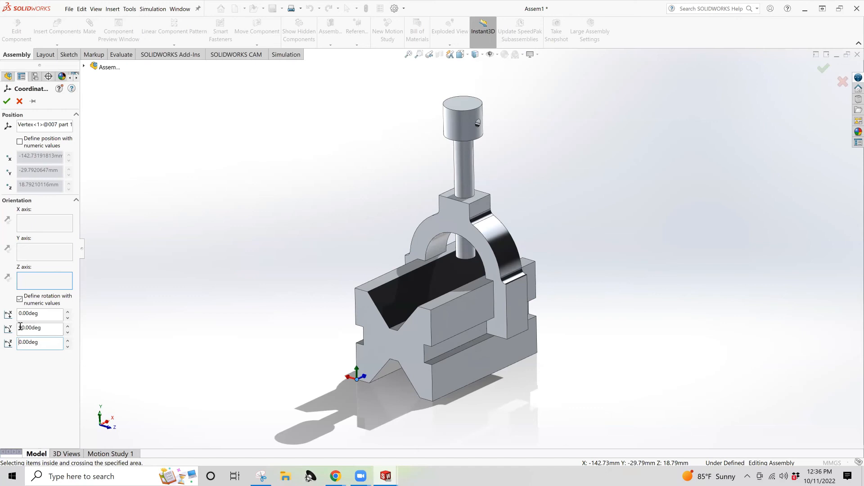
drag(19, 328, 21, 328)
text(18)
drag(25, 327, 20, 327)
text(270)
key(BackSpace)
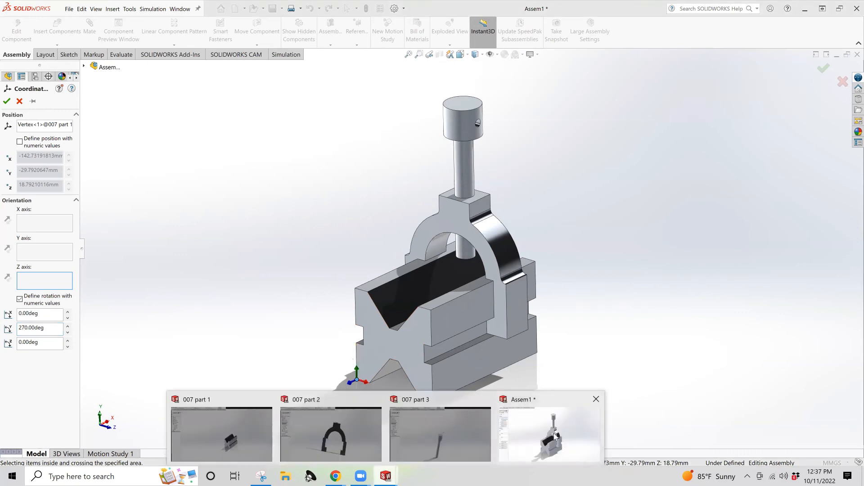
Step: Check the exam PDF, then accept Coordinate System1 at the V-block vertex
mouse_move(335, 476)
click(499, 440)
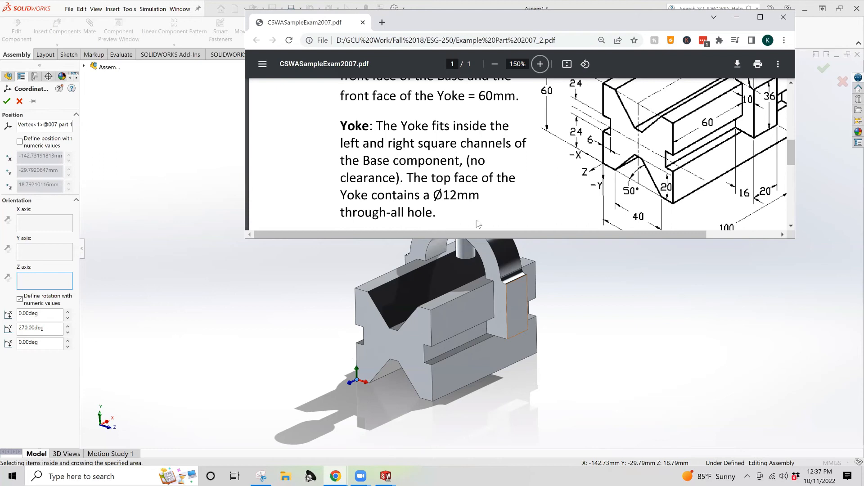
click(7, 101)
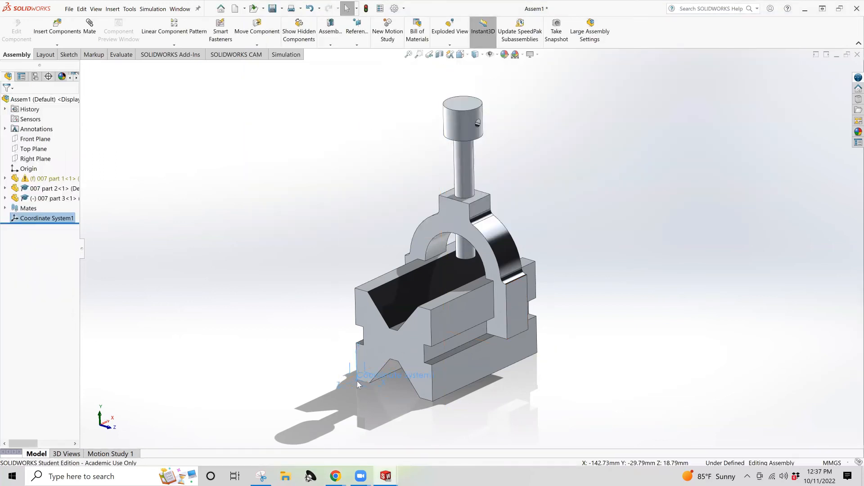
Step: Report mass properties relative to Coordinate System1 (X 30.00, Y 40.44, Z -53.86) and bring up the exam PDF
click(121, 54)
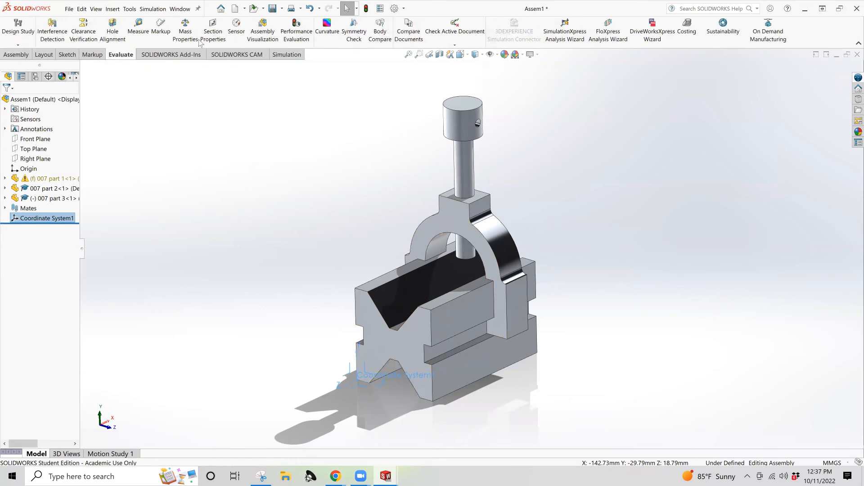
click(182, 31)
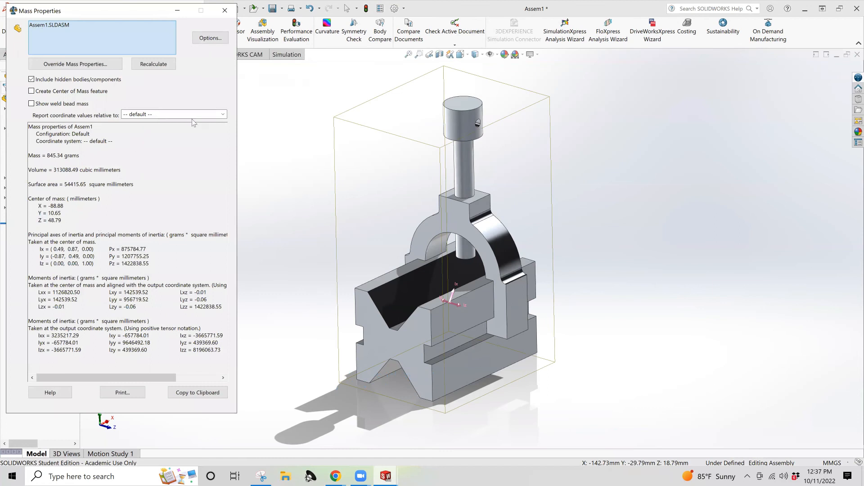
click(223, 114)
click(172, 131)
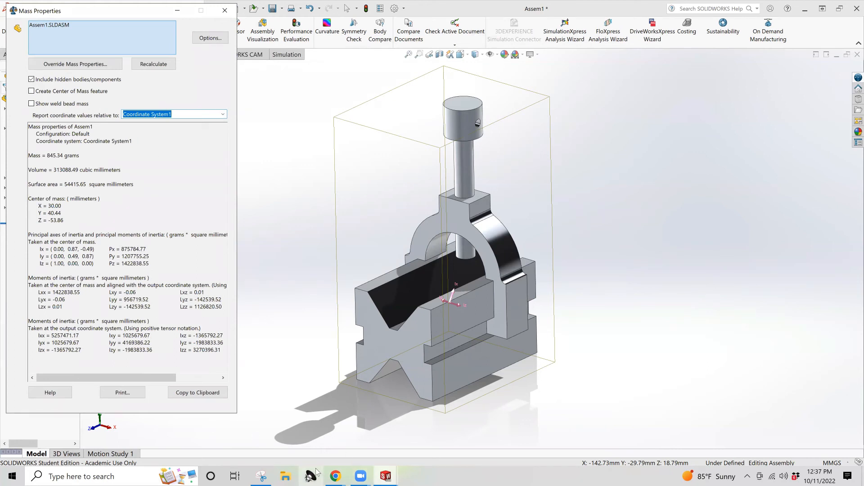
click(335, 476)
mouse_move(336, 475)
click(497, 422)
scroll(482, 173, down, 5)
scroll(482, 173, down, 3)
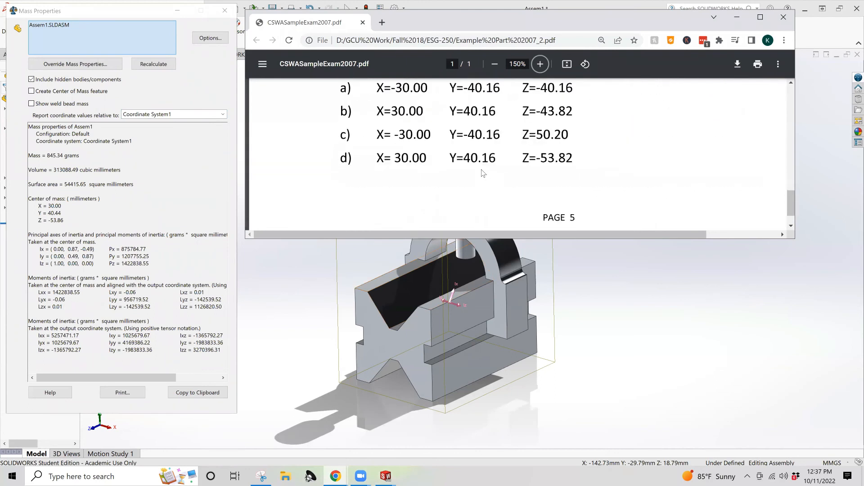
scroll(482, 173, down, 1)
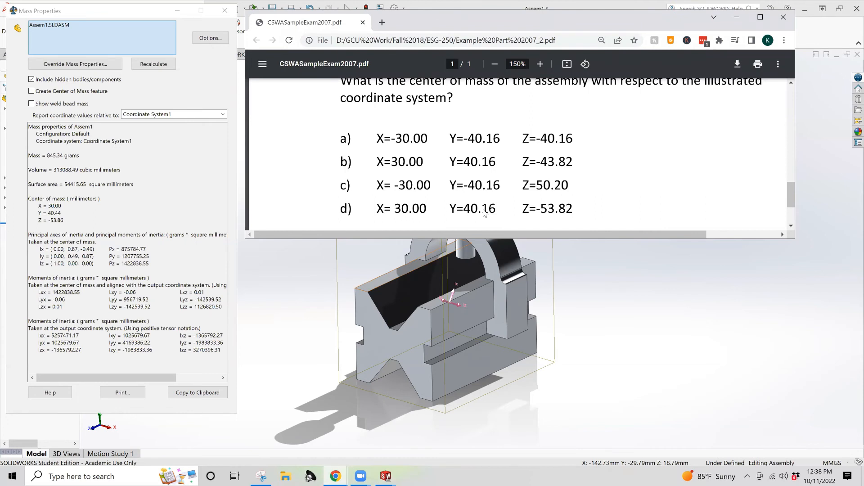
Step: Bring SOLIDWORKS back in front after comparing with the exam's answer choices
click(294, 316)
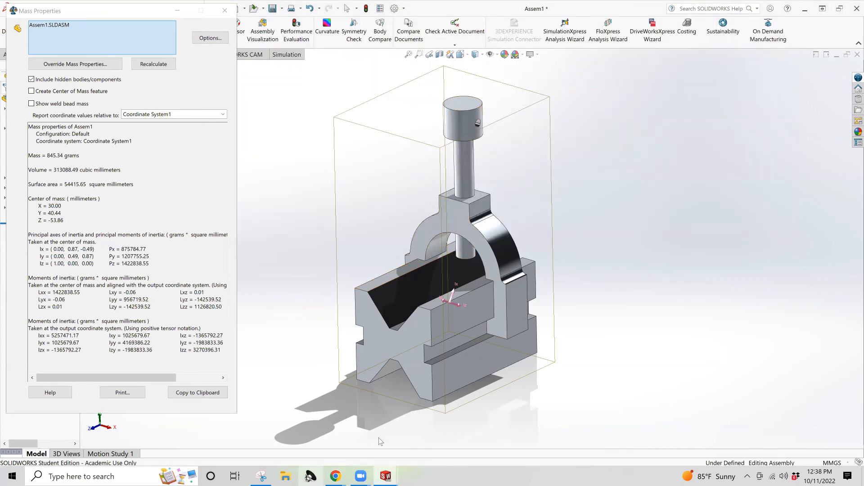
mouse_move(385, 476)
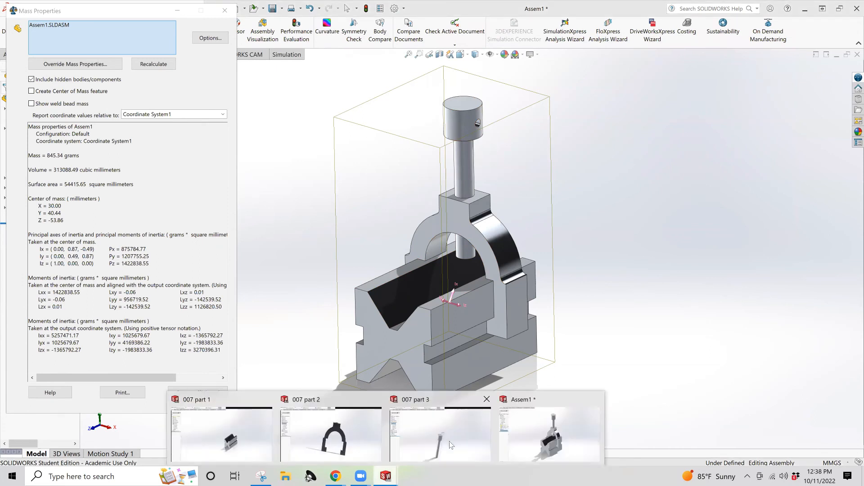
Step: In 007 part 3, change Cut-Extrude1 to a Blind 10 mm cut through the pin head
click(459, 430)
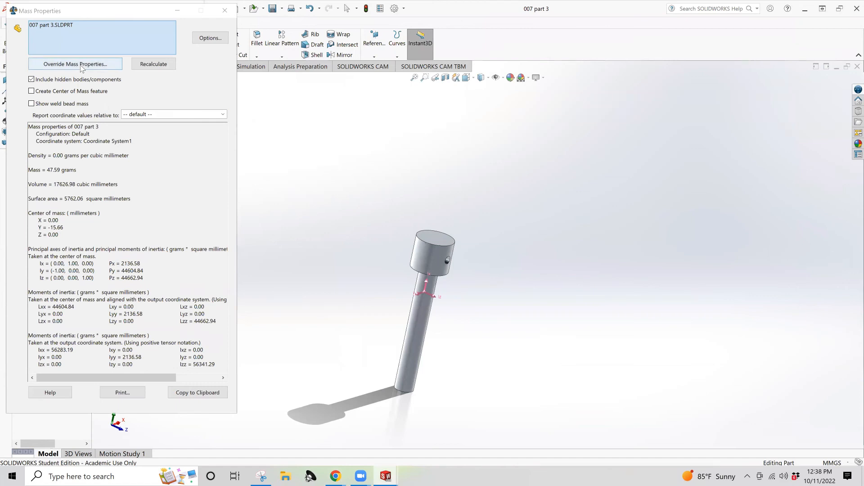
click(224, 10)
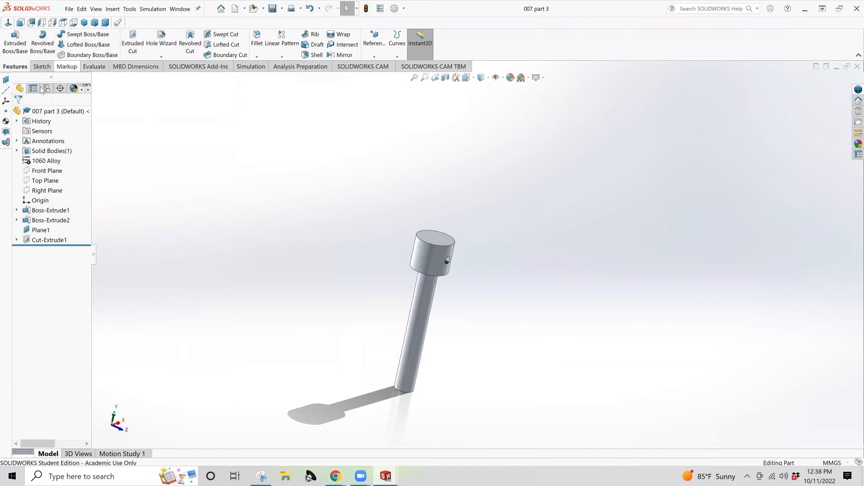
click(48, 240)
click(46, 217)
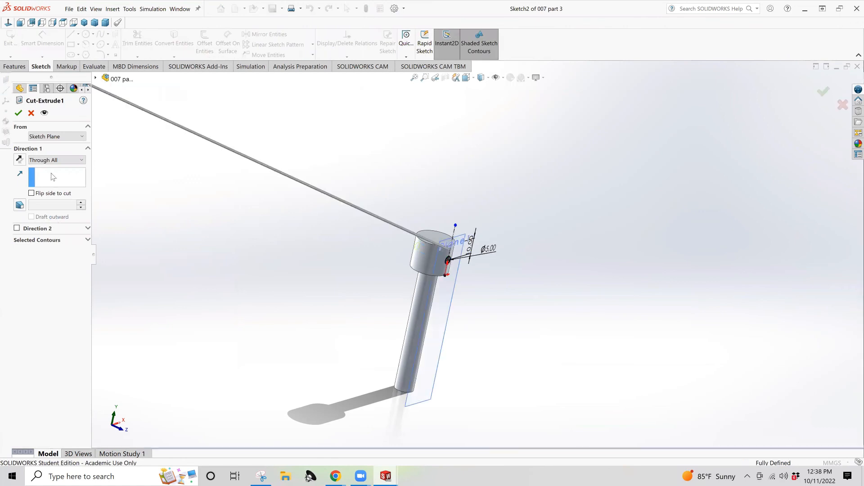
click(50, 161)
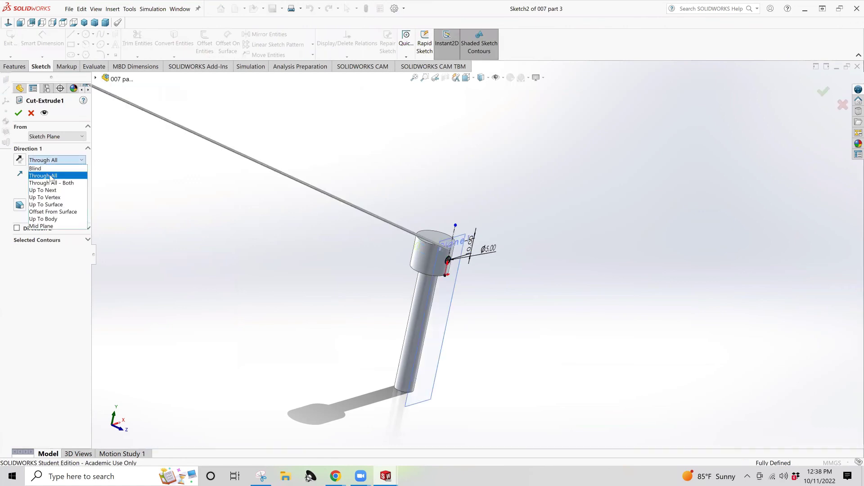
click(41, 168)
right_click(37, 196)
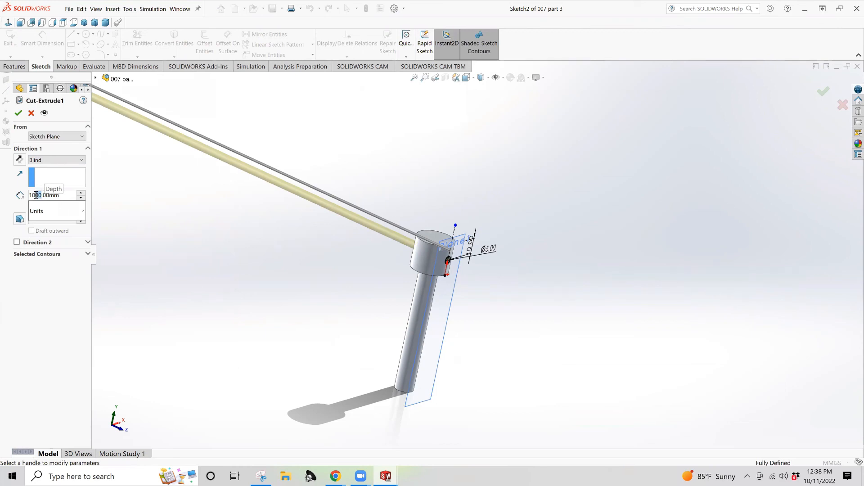
click(37, 195)
text(10)
key(Return)
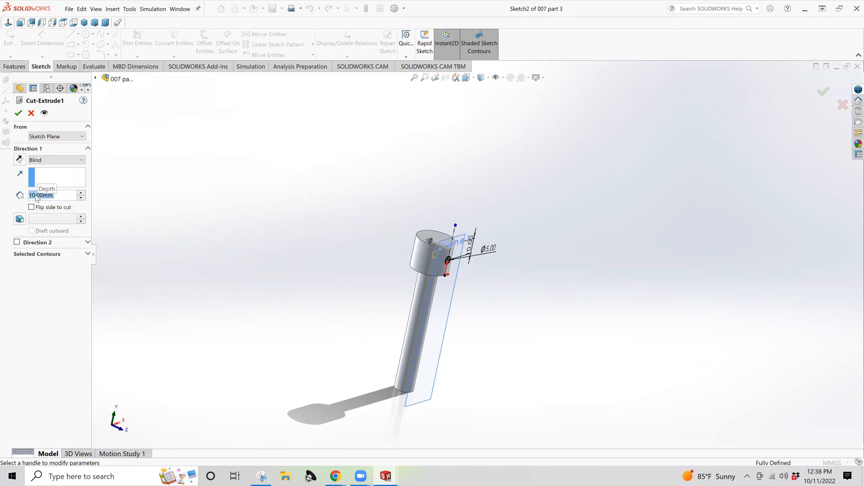
click(17, 113)
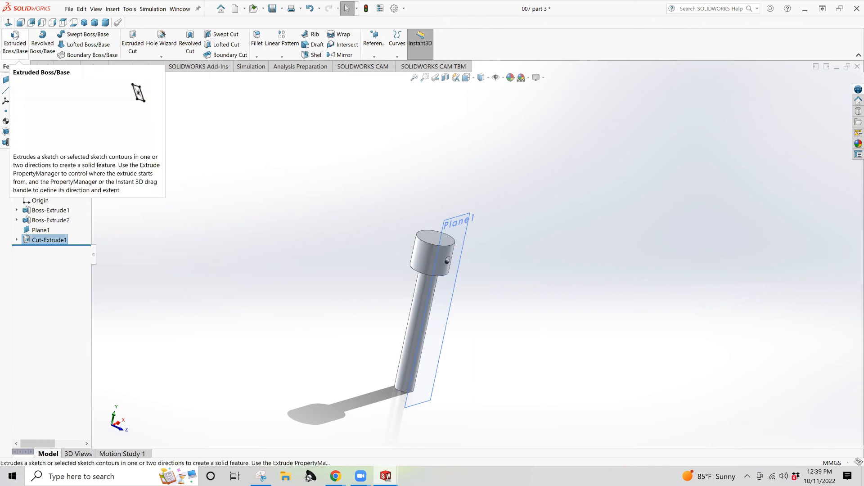
Step: Clear the feature selection and save the adjusting pin part
click(39, 66)
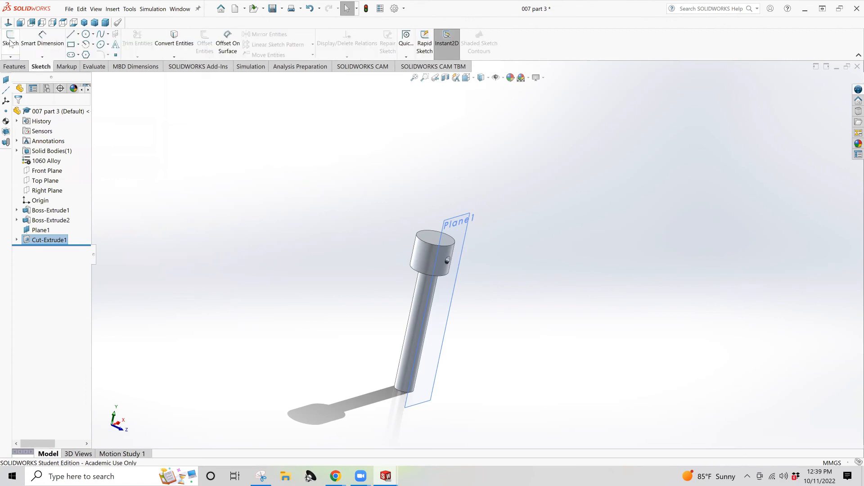
click(157, 164)
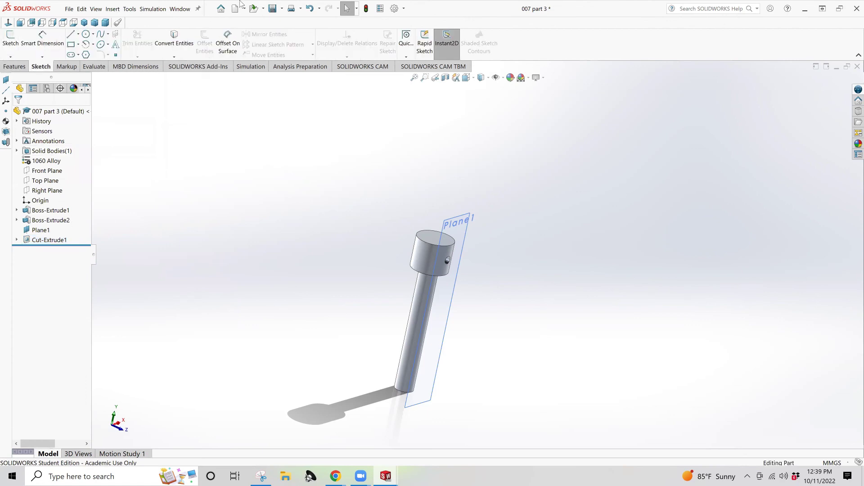
click(273, 9)
mouse_move(386, 476)
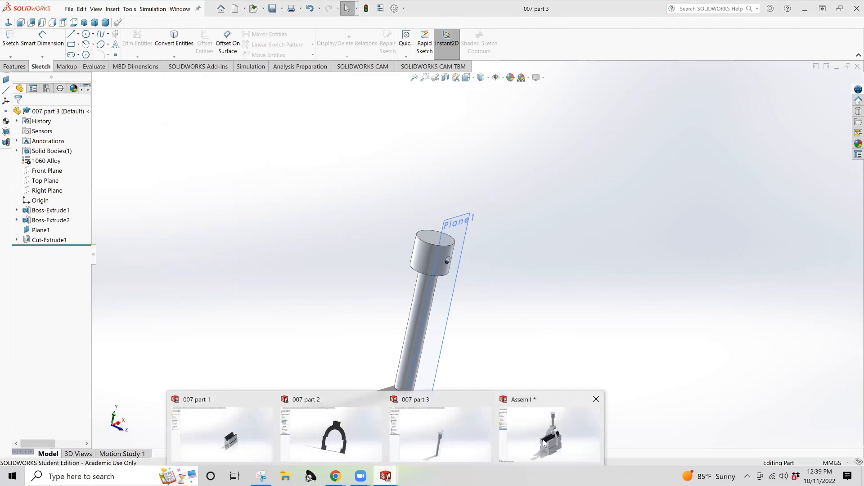
Step: Recompute Assem1's mass properties and compare them with the CSWA exam PDF
click(543, 439)
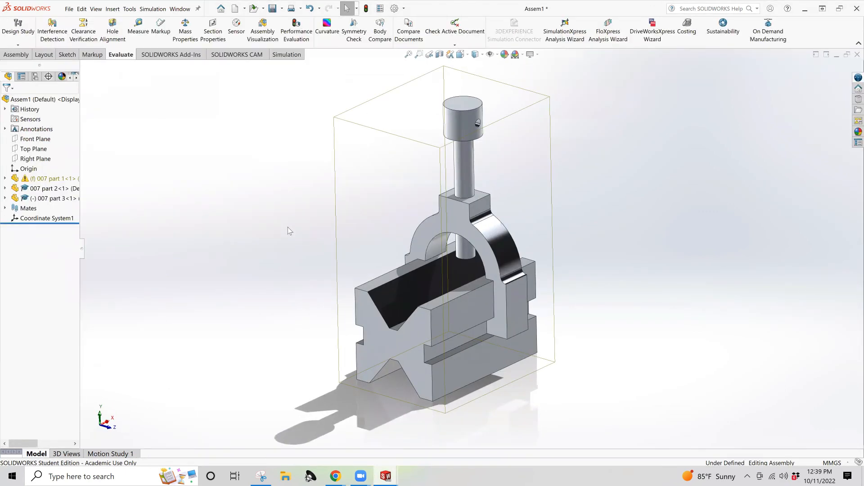
click(185, 31)
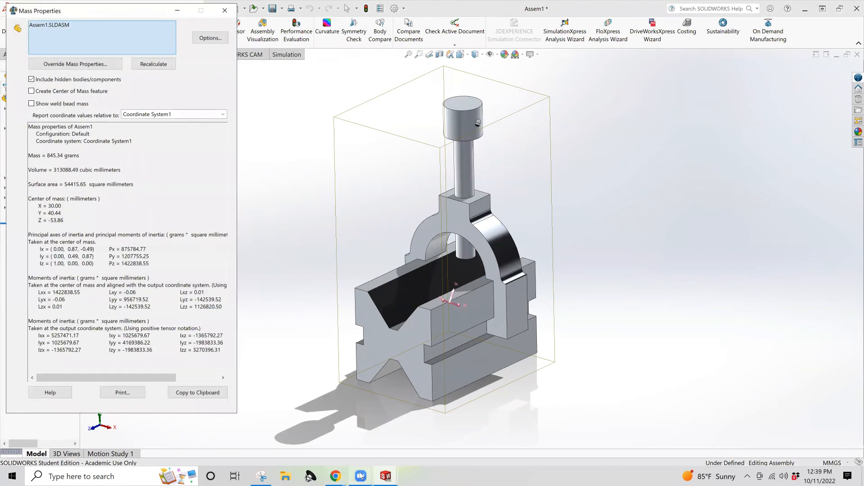
click(386, 475)
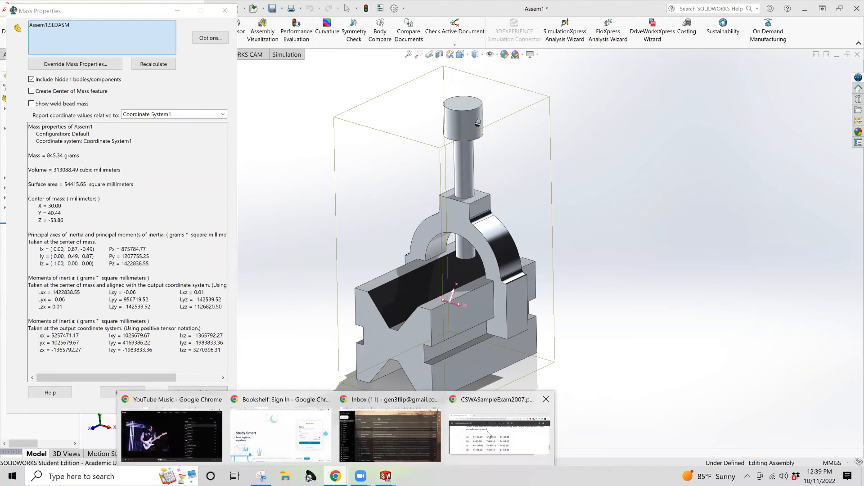
mouse_move(335, 476)
click(488, 435)
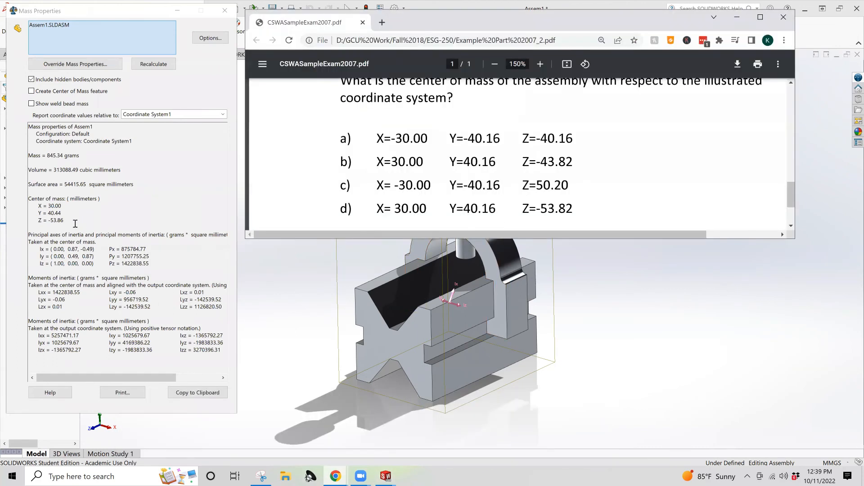
click(65, 215)
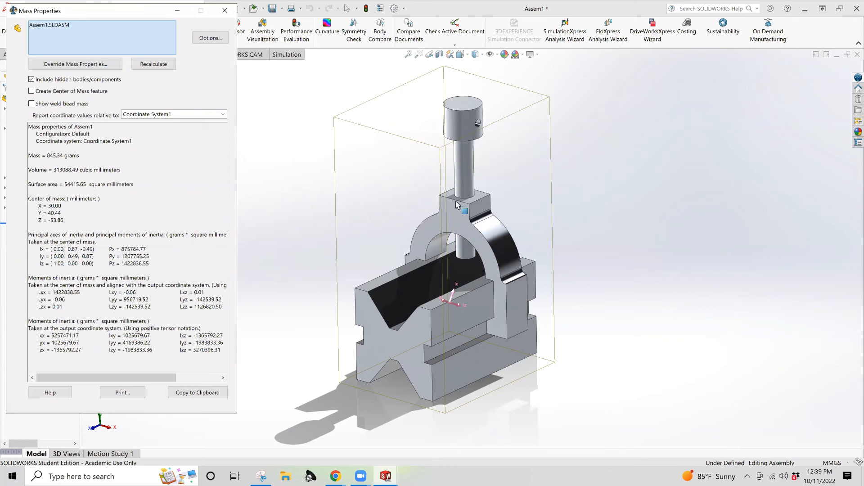
Step: Flip between the exam's answer choices and the centre-of-mass results (X 30.00, Y 40.44, Z -53.86)
mouse_move(559, 174)
middle_down()
mouse_move(517, 140)
mouse_move(552, 153)
mouse_move(534, 184)
middle_up()
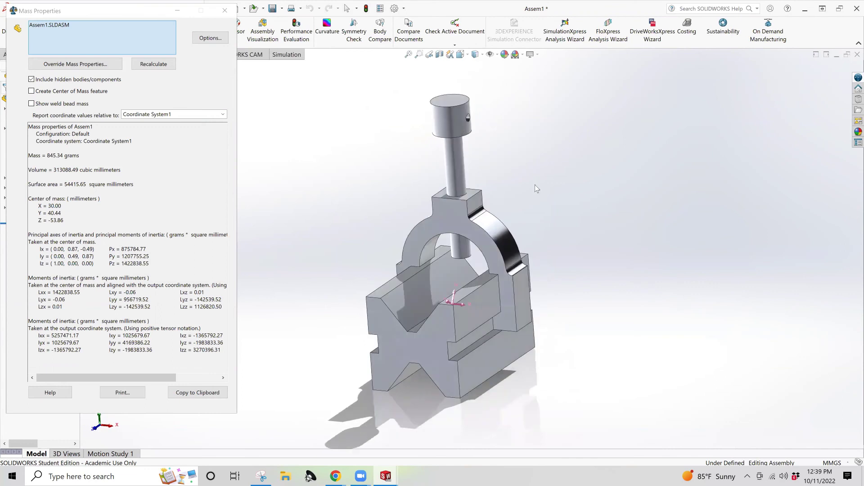
click(385, 476)
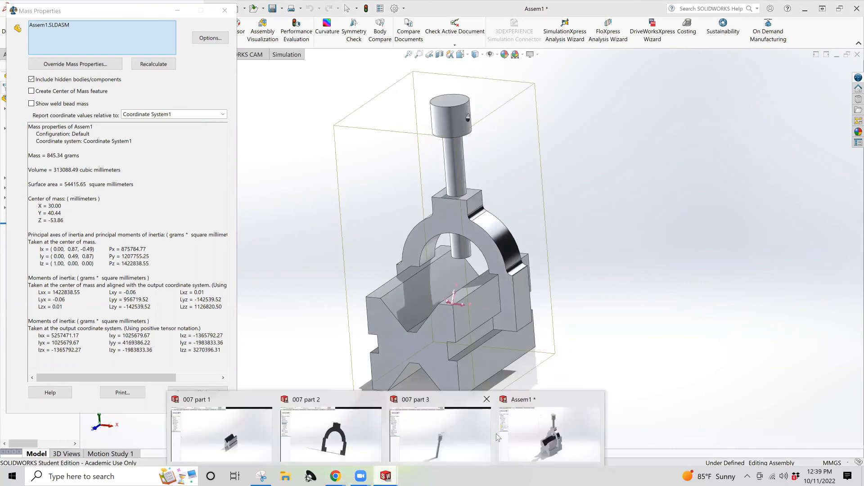
middle_drag(398, 210, 412, 216)
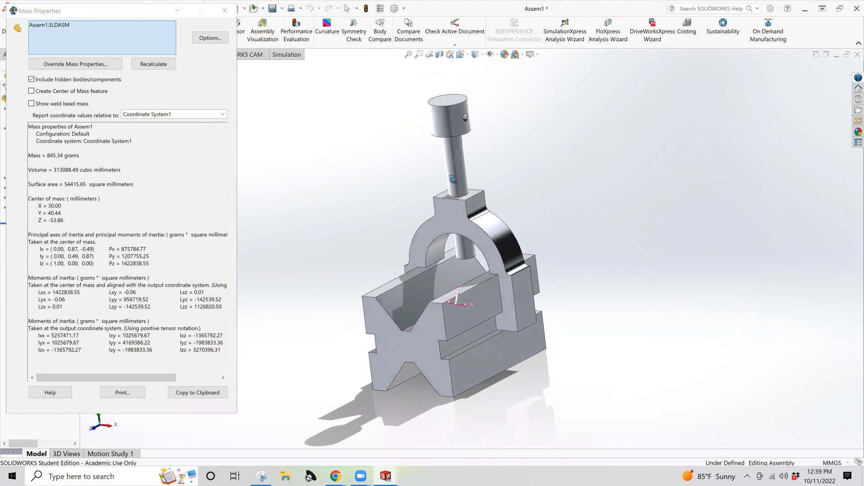
mouse_move(335, 476)
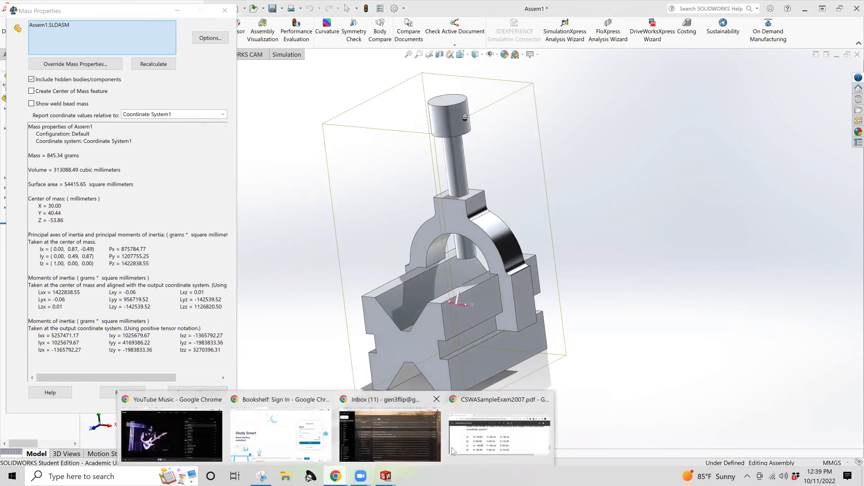
click(490, 428)
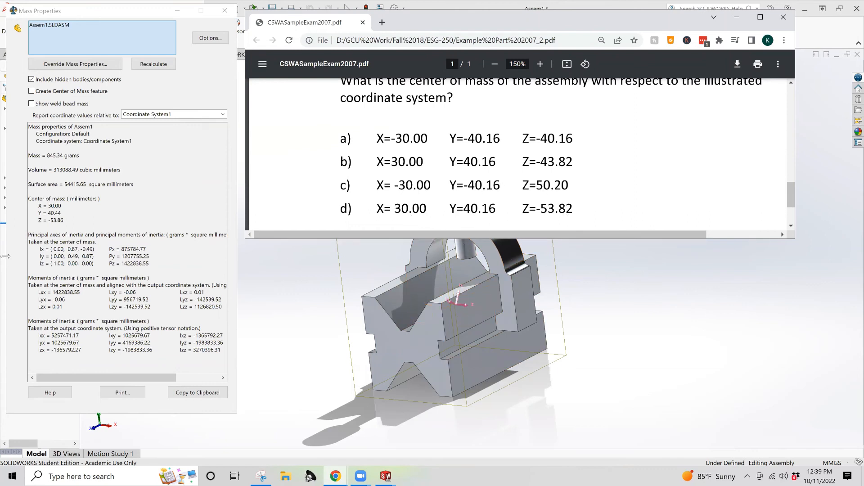
click(60, 214)
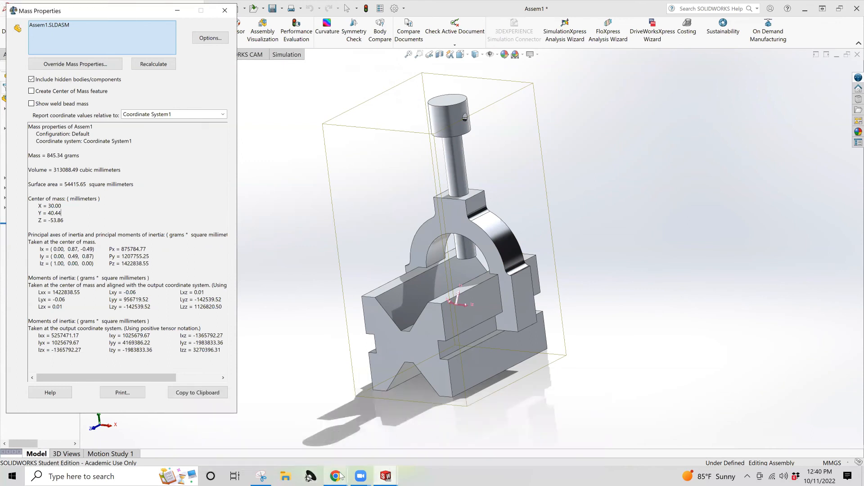
mouse_move(335, 476)
click(466, 398)
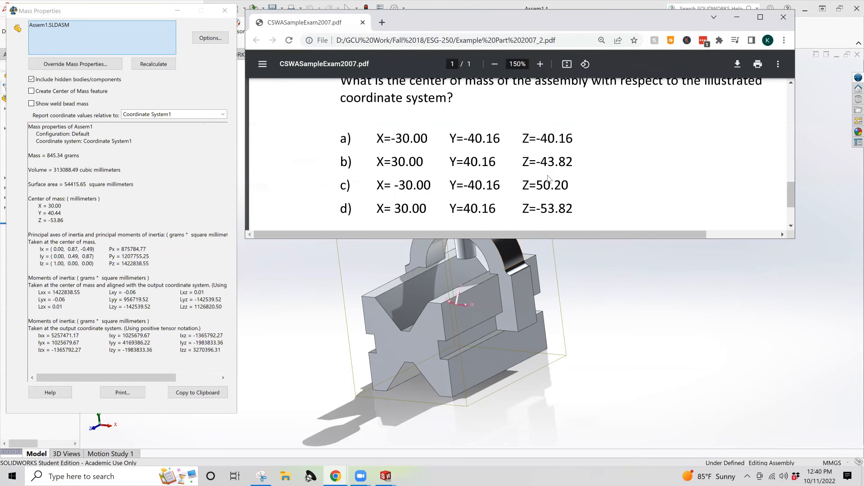
scroll(574, 144, up, 5)
scroll(575, 144, up, 2)
scroll(626, 169, down, 1)
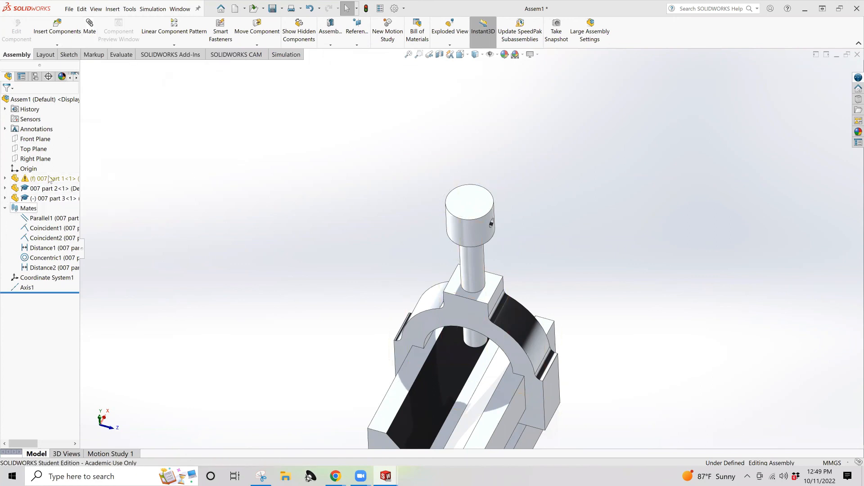
Step: Start an Angle mate between Axis1 and the yoke's top edge, keeping the original alignment
click(89, 25)
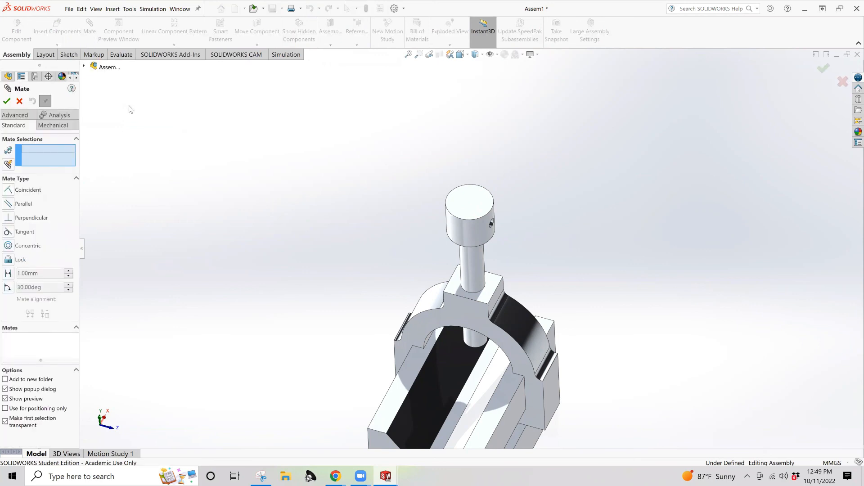
click(84, 67)
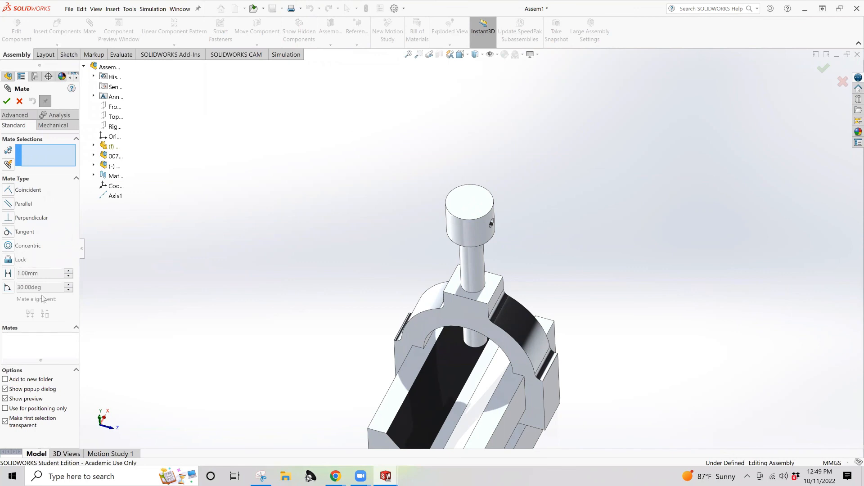
click(10, 289)
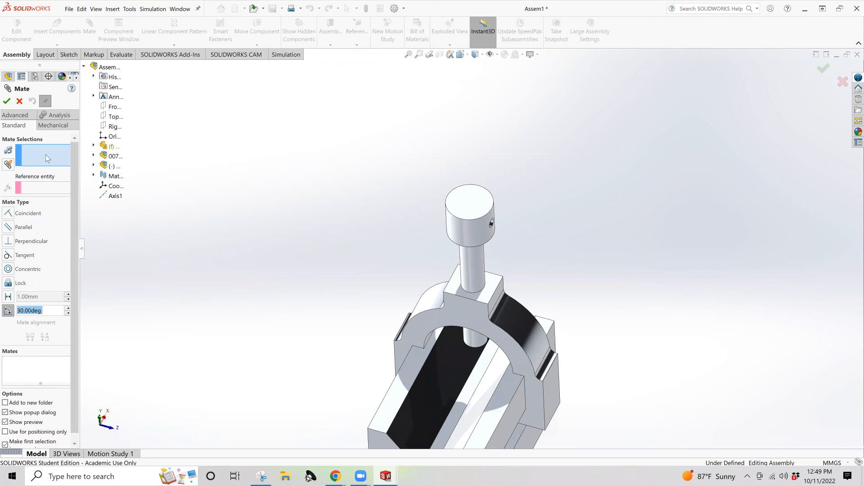
click(113, 196)
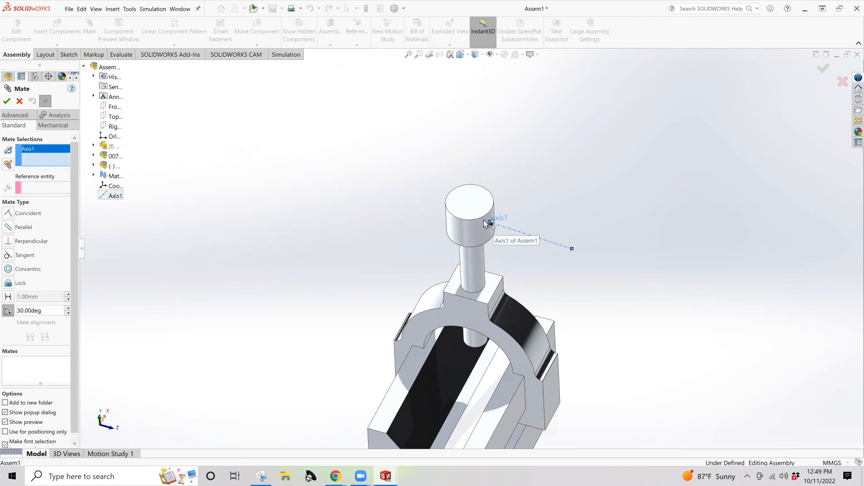
click(480, 307)
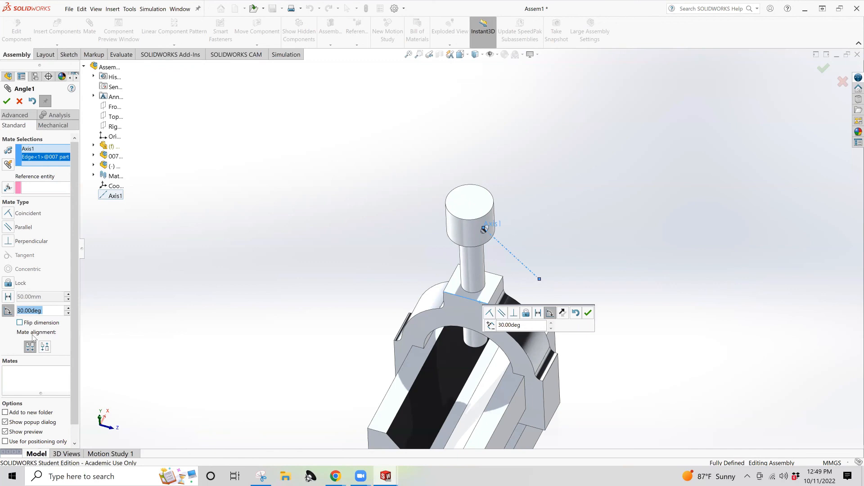
click(45, 346)
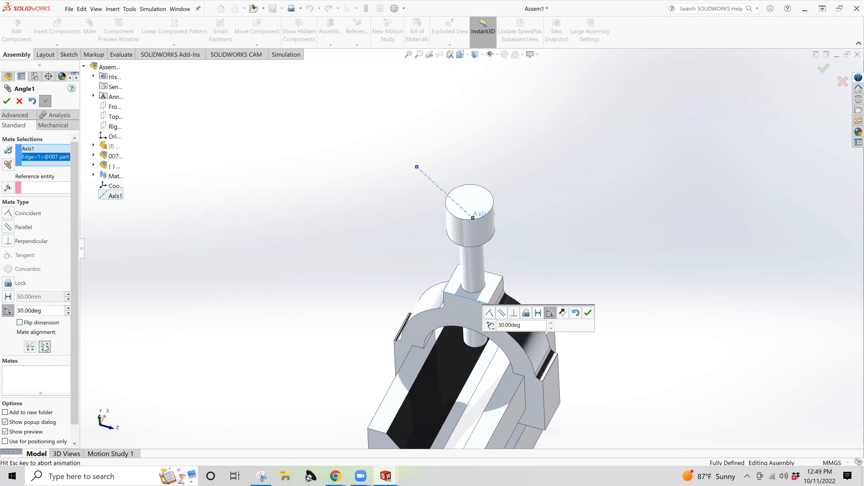
click(30, 347)
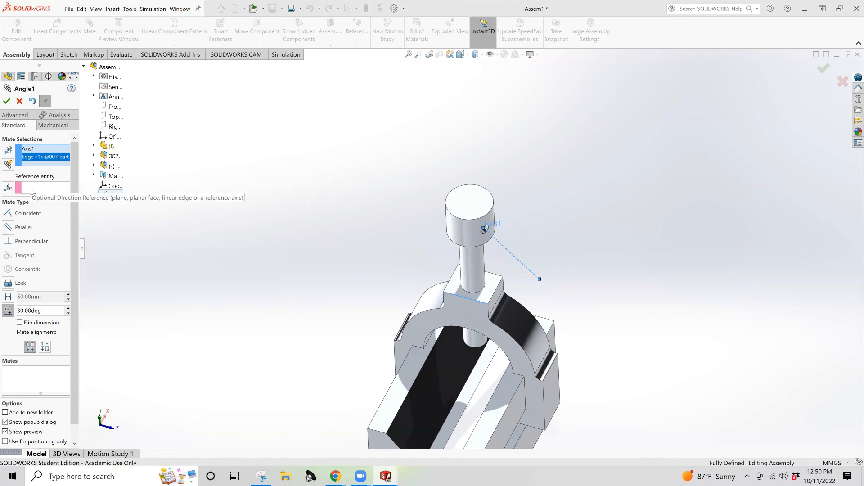
Step: Set the angle to 150 degrees, accept the Angle1 mate and finish mating
click(21, 310)
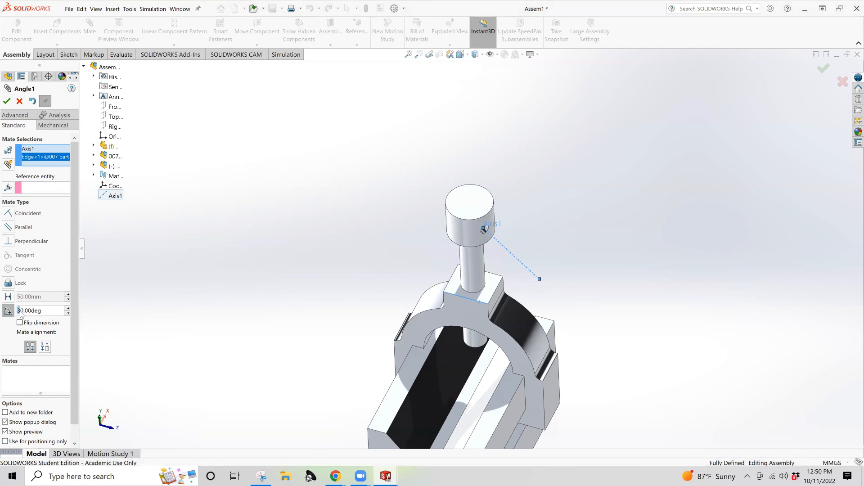
right_click(20, 312)
text(15)
key(Return)
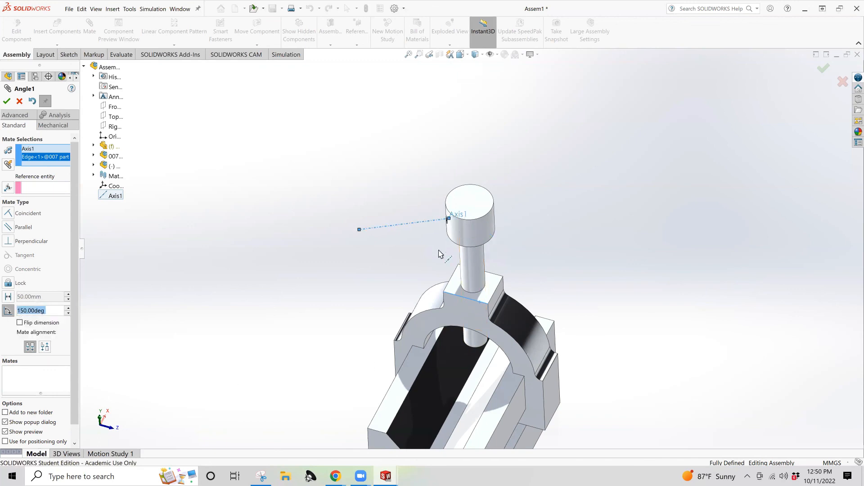
click(6, 102)
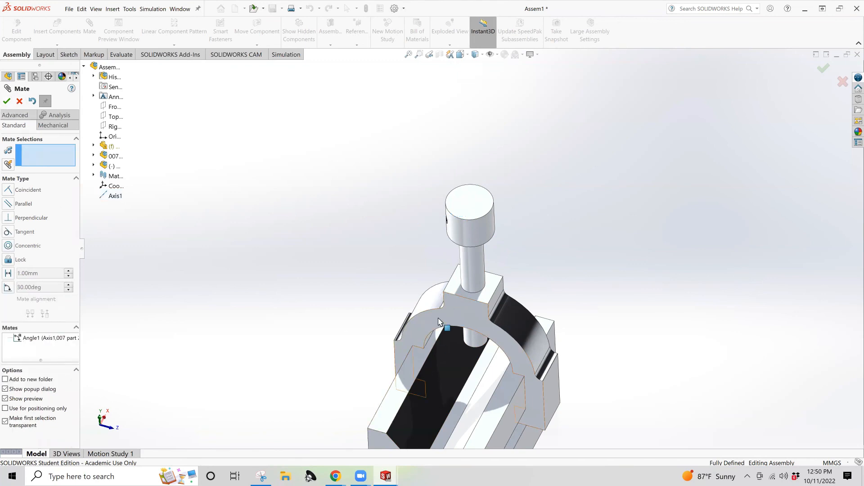
click(8, 102)
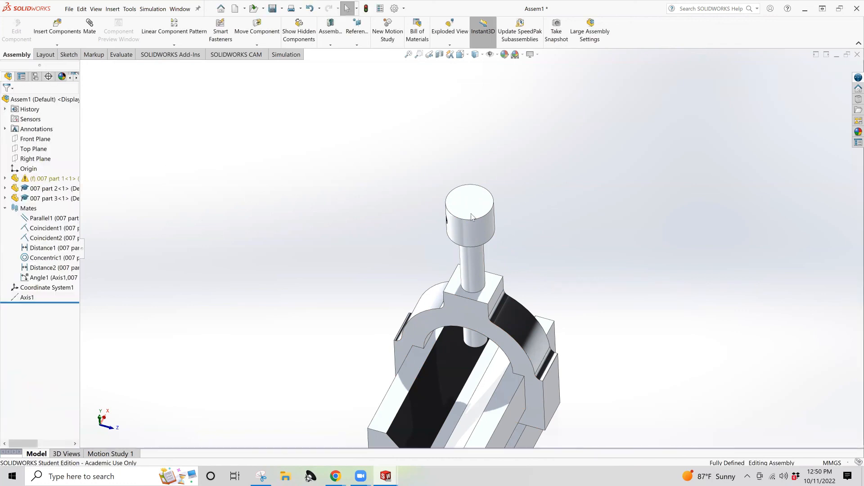
mouse_move(473, 217)
mouse_down()
mouse_move(485, 225)
mouse_move(400, 262)
mouse_up()
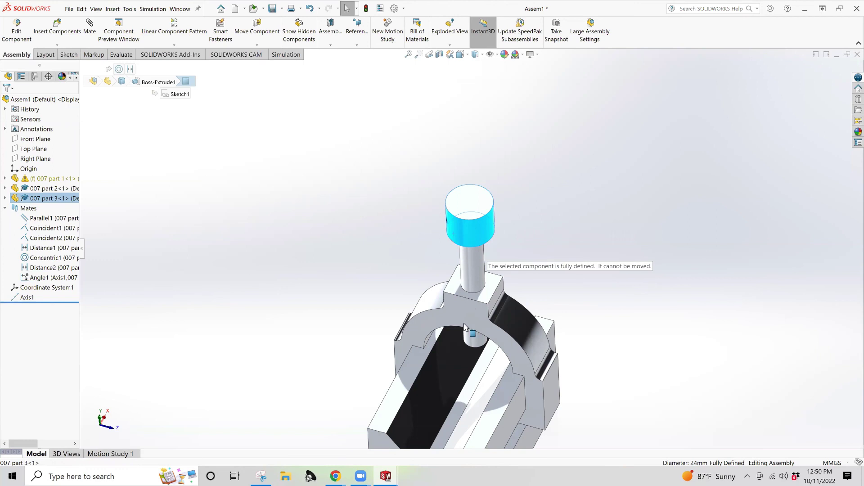
click(400, 263)
right_click(464, 272)
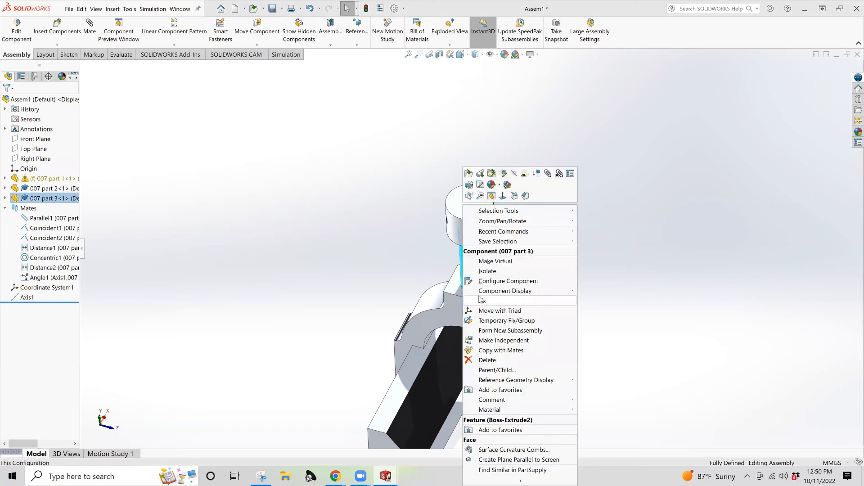
click(402, 242)
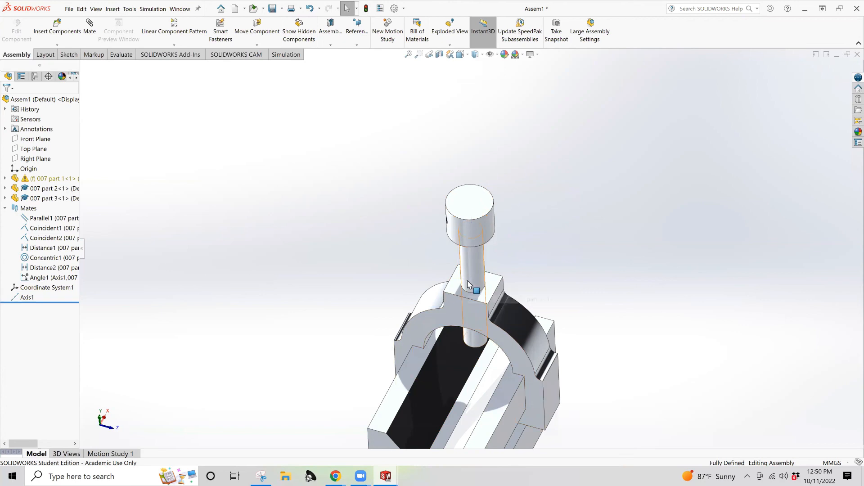
middle_drag(280, 306, 286, 232)
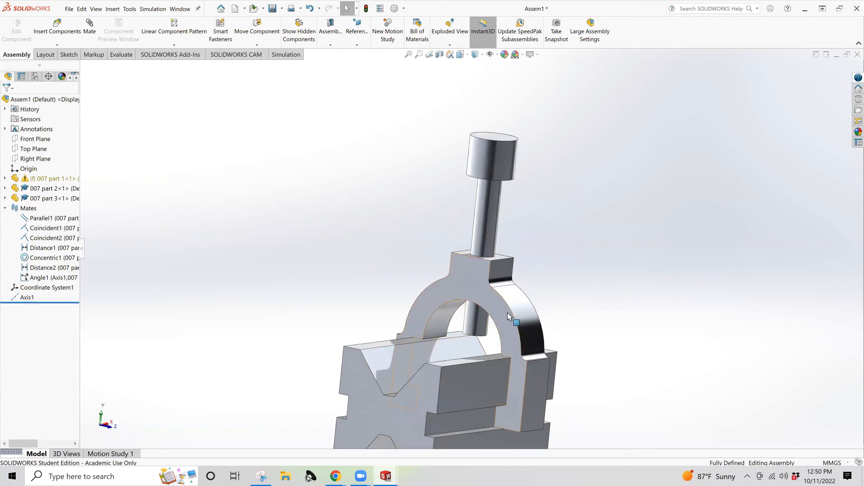
drag(509, 314, 387, 360)
click(389, 360)
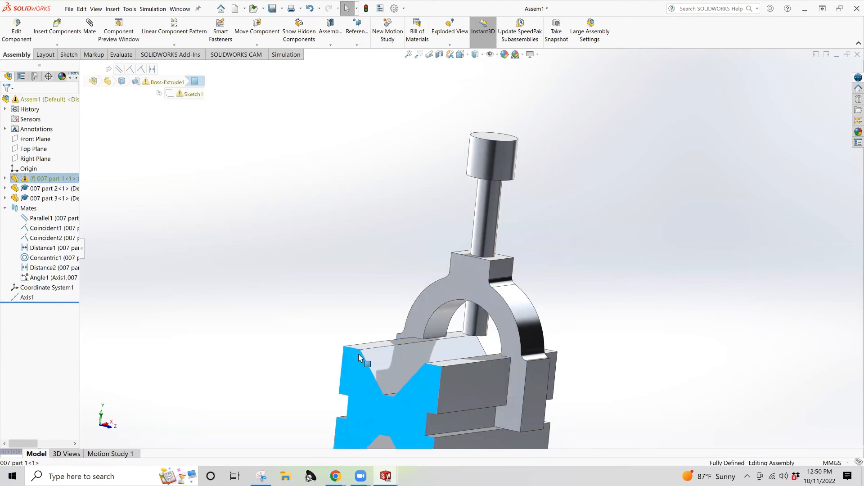
middle_drag(357, 291, 341, 302)
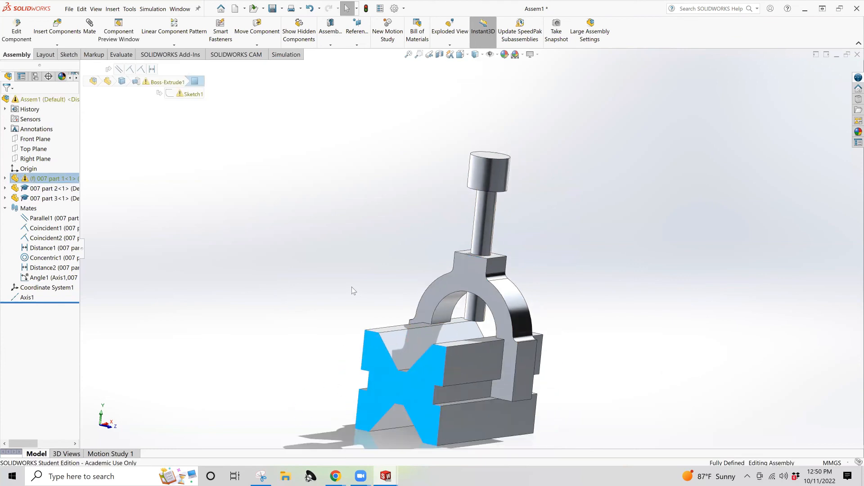
right_click(380, 357)
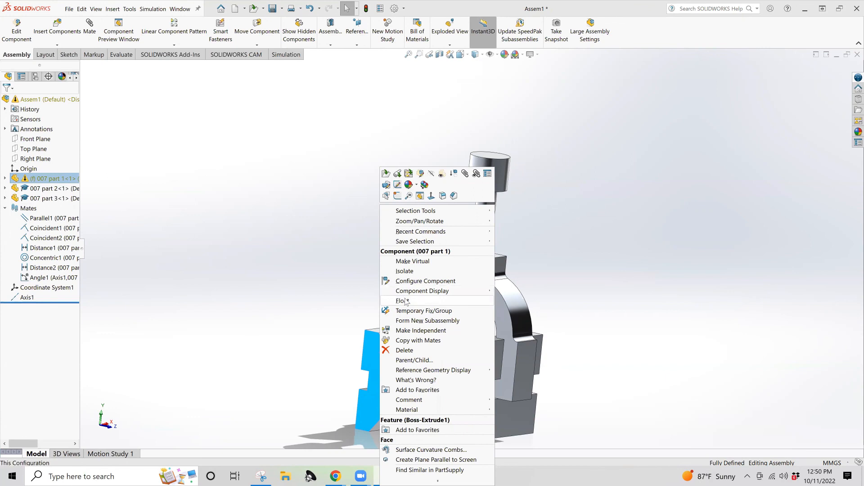
click(301, 282)
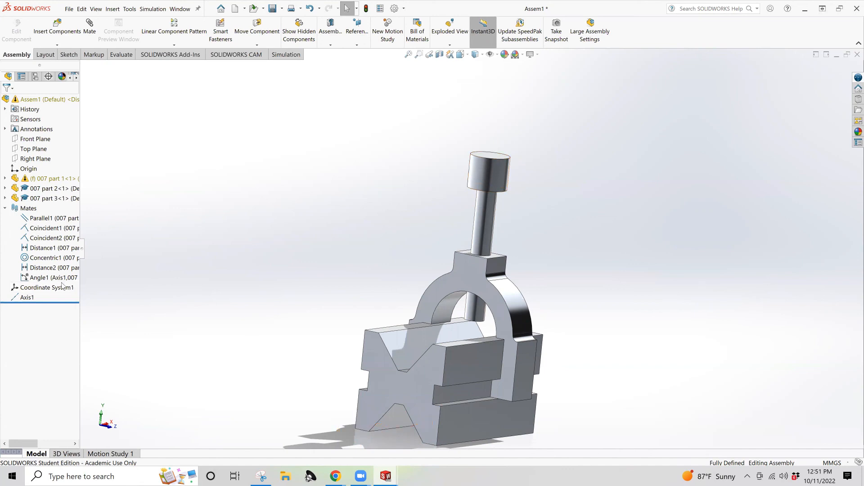
click(42, 277)
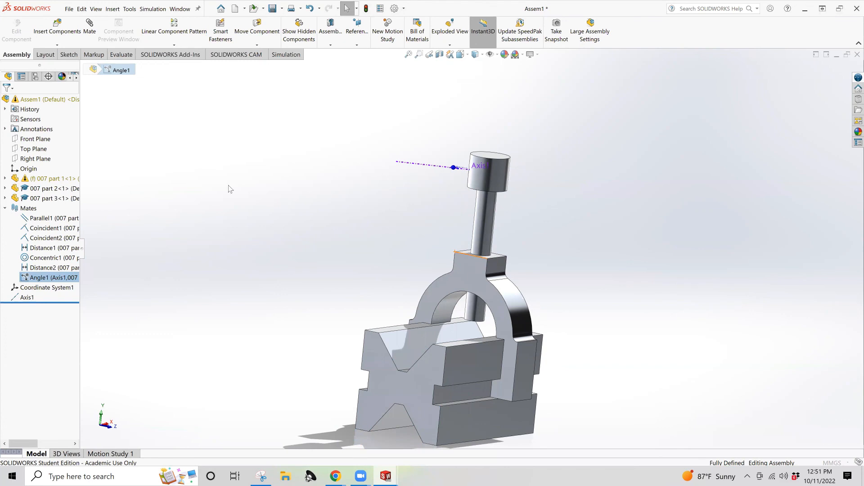
Step: Edit Angle1 and change its angle from 150 to 50 degrees, then accept
click(64, 202)
middle_drag(381, 307, 188, 284)
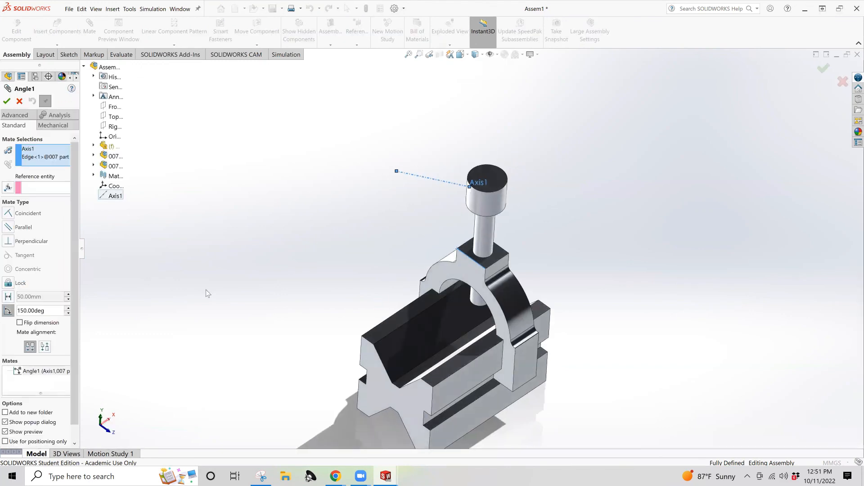
middle_drag(331, 208, 344, 241)
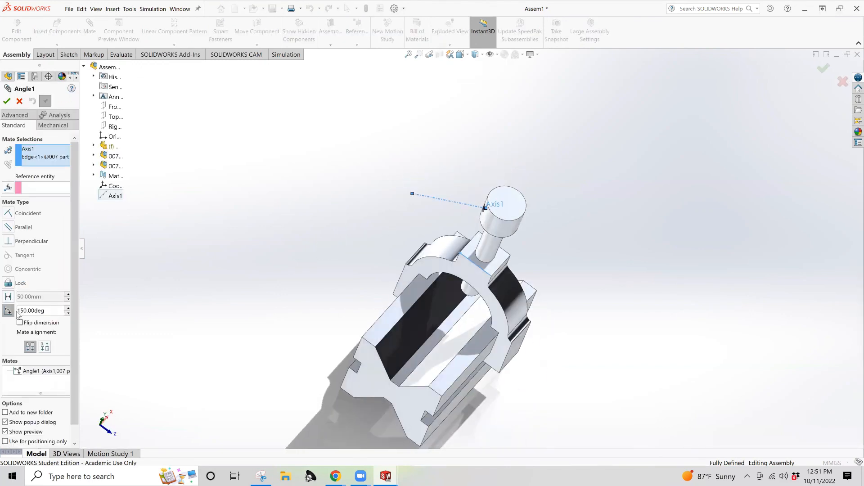
key(BackSpace)
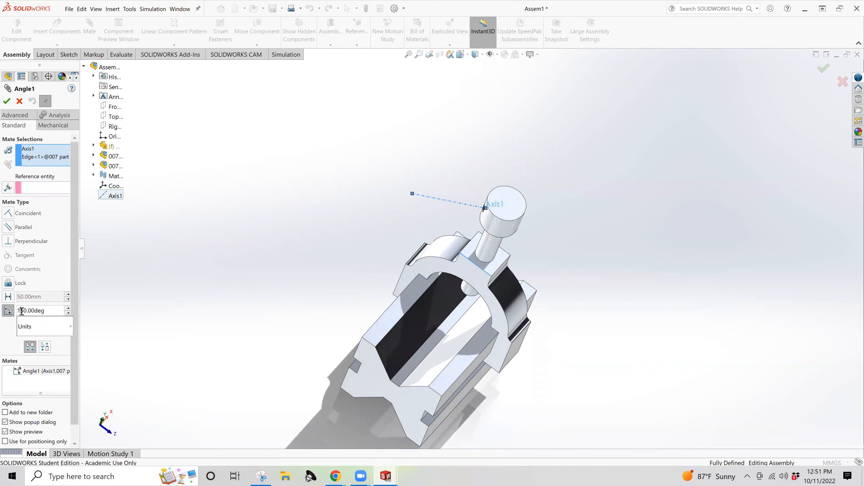
key(Return)
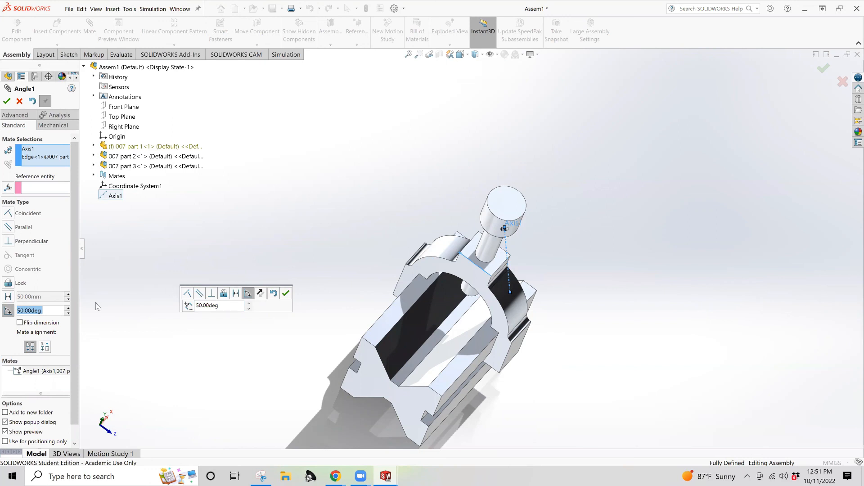
click(7, 101)
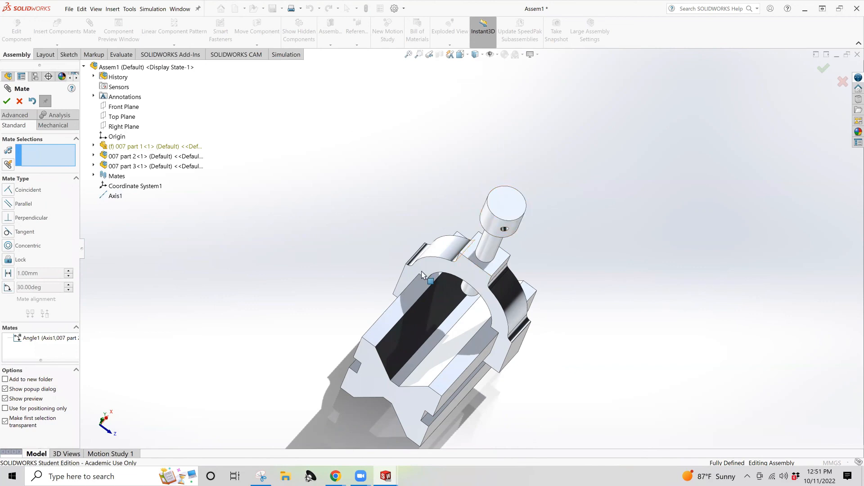
Step: Close mate editing and measure the centre of mass as X 30.00, Y 40.55, Z -53.87 mm
click(120, 54)
click(19, 101)
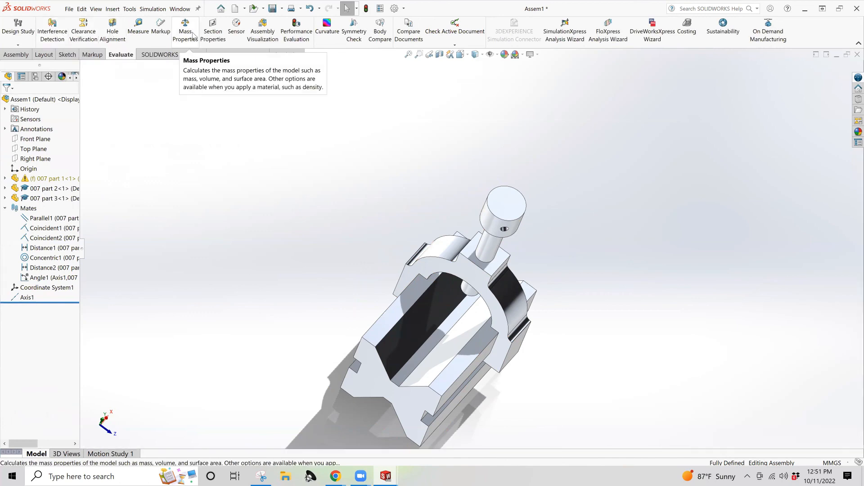
click(187, 37)
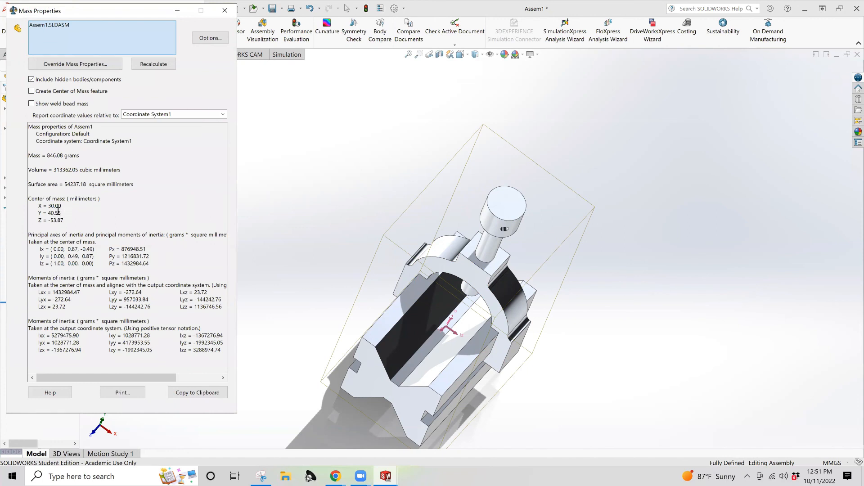
click(390, 477)
click(225, 10)
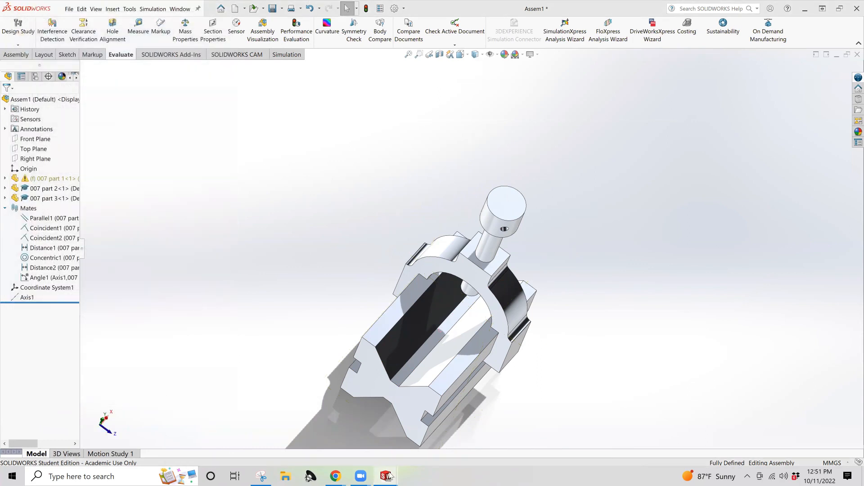
Step: In 007 part 3, change Cut-Extrude1 from Blind to Through All and save the part
mouse_move(386, 476)
click(446, 419)
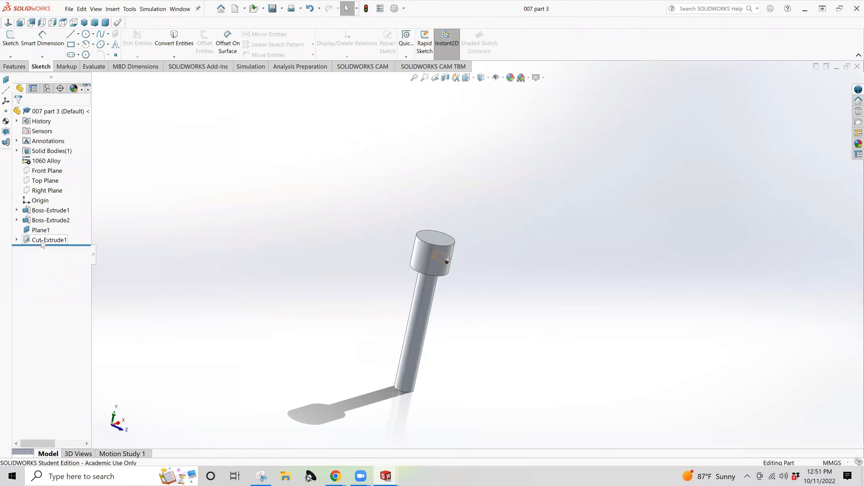
click(41, 241)
click(48, 225)
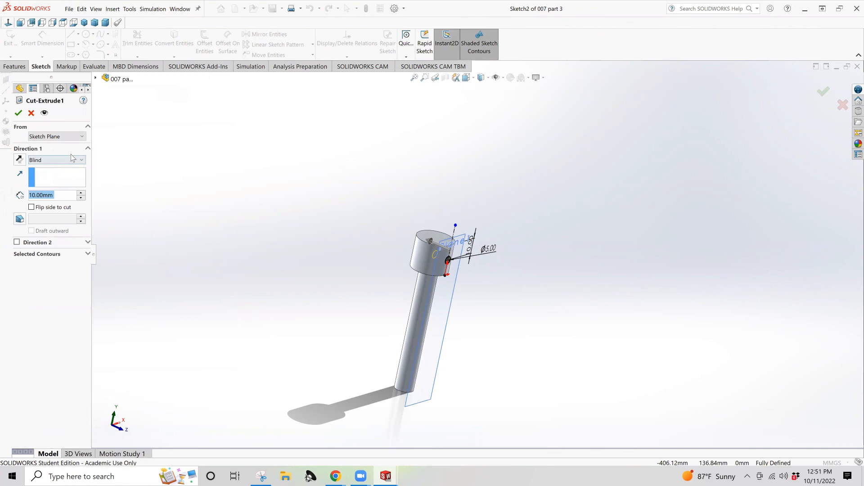
click(70, 159)
click(45, 170)
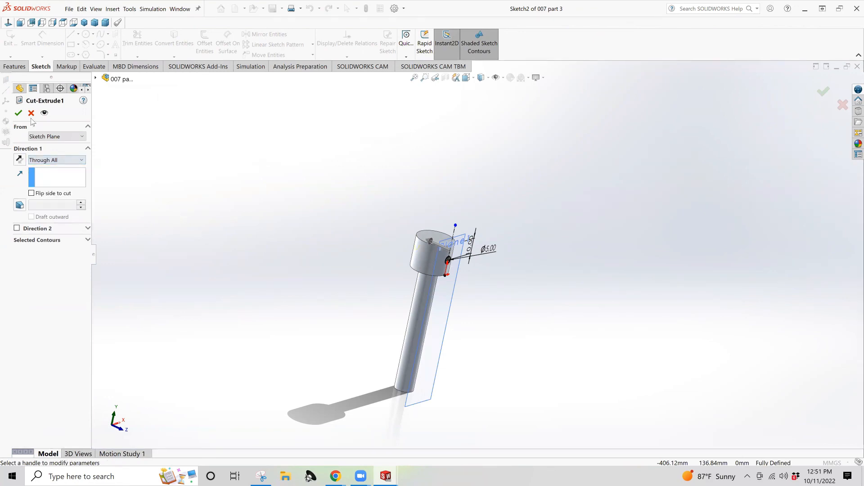
click(19, 113)
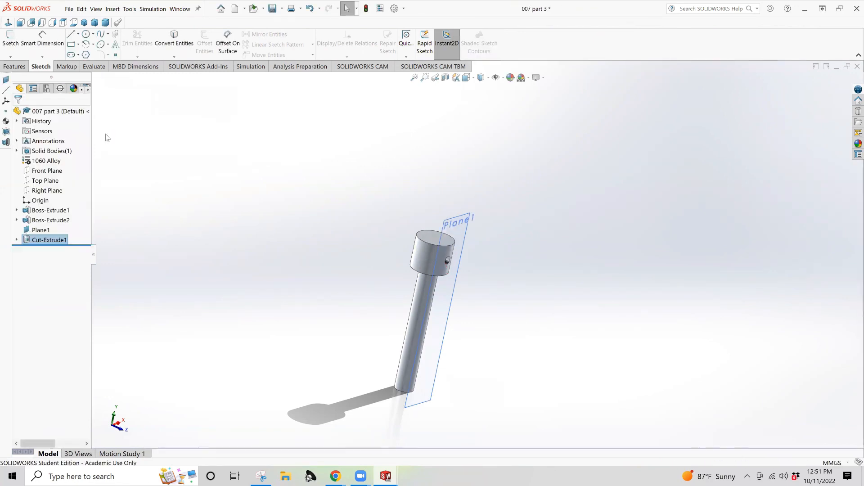
click(272, 8)
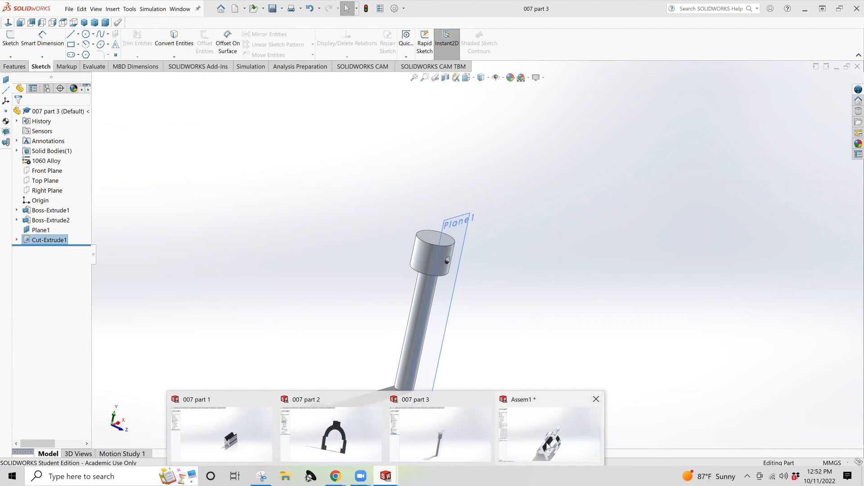
Step: Read Question 5's centre-of-mass choices in the exam PDF and return to Assem1
click(546, 447)
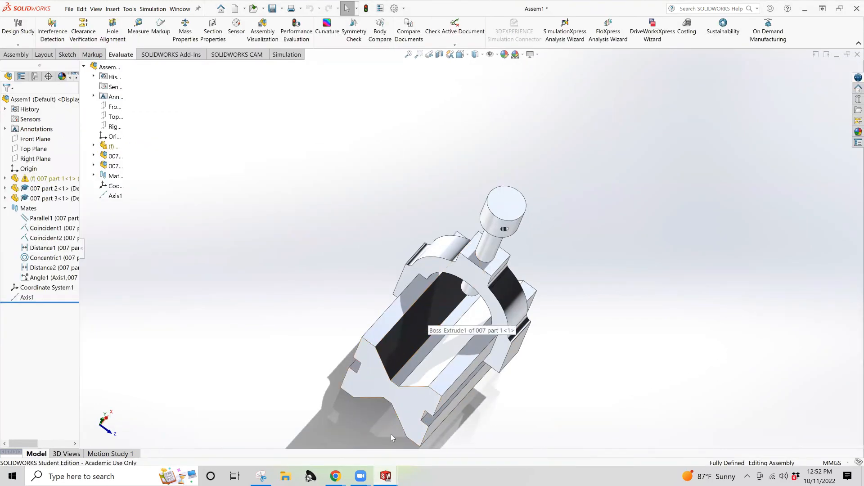
mouse_move(335, 476)
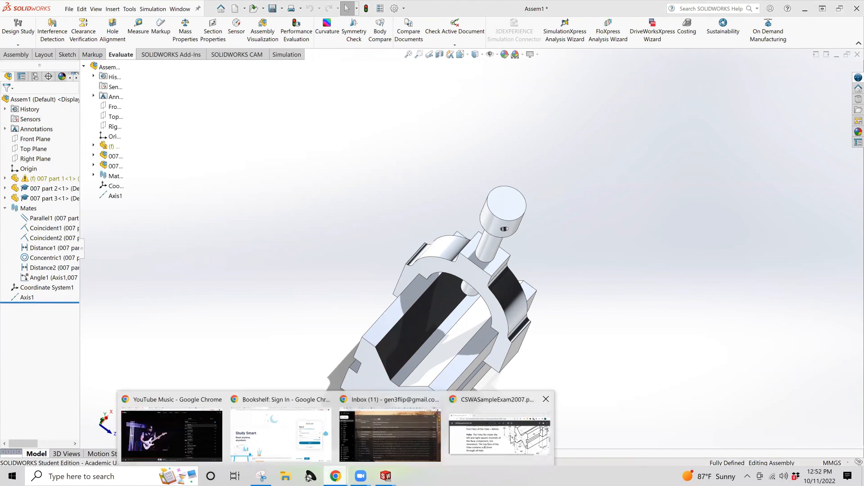
click(512, 440)
scroll(703, 170, up, 1)
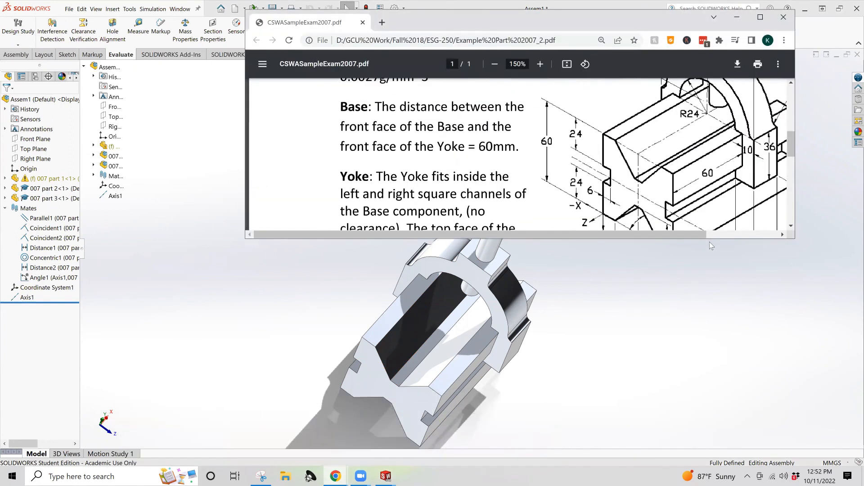
drag(717, 238, 719, 406)
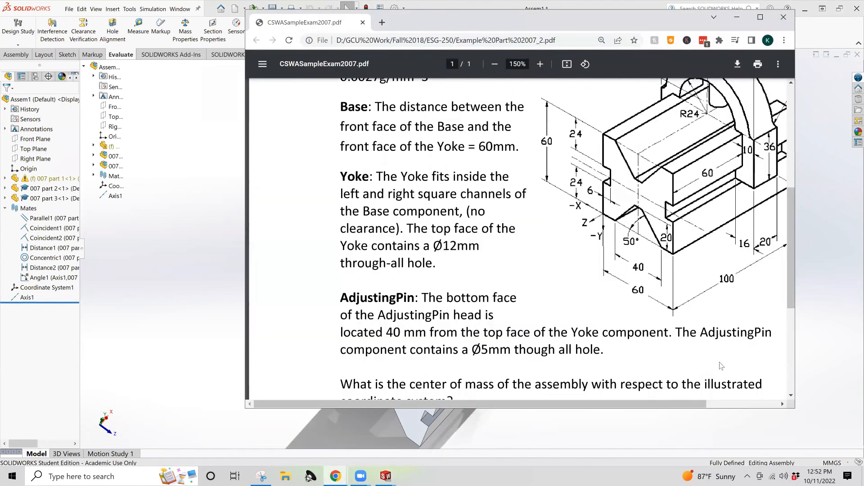
scroll(720, 303, up, 1)
scroll(720, 304, up, 2)
scroll(719, 303, up, 1)
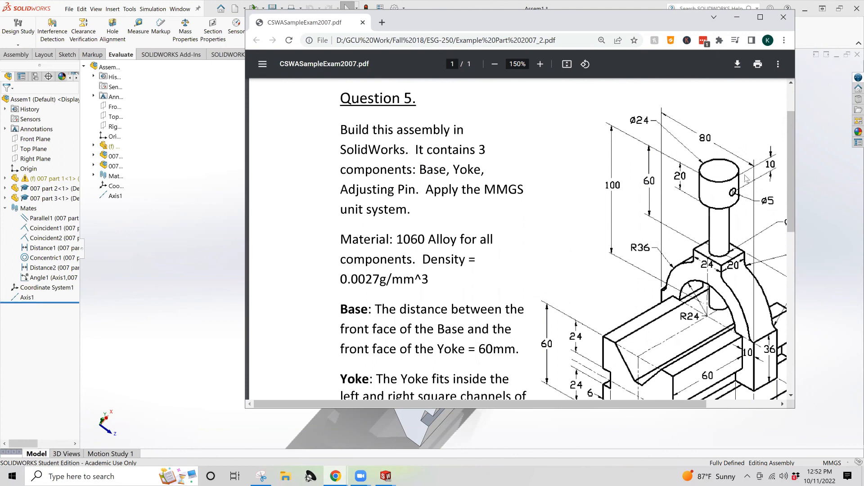
scroll(553, 271, down, 3)
scroll(540, 277, down, 3)
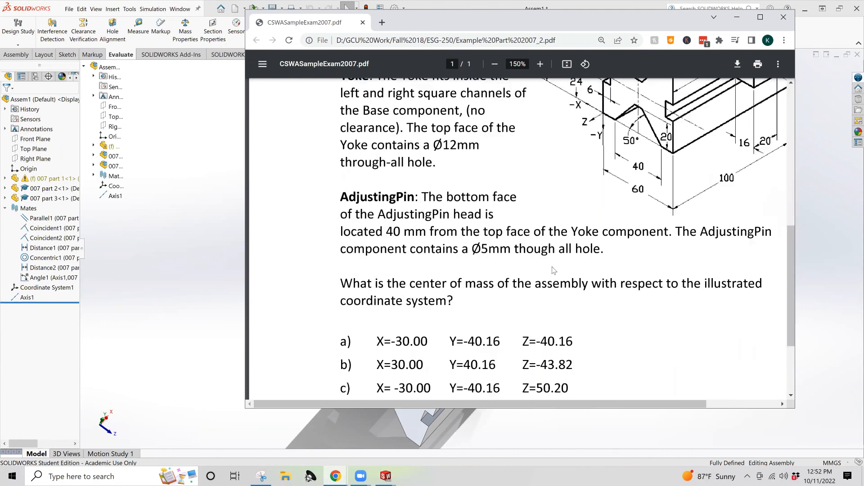
scroll(518, 287, down, 1)
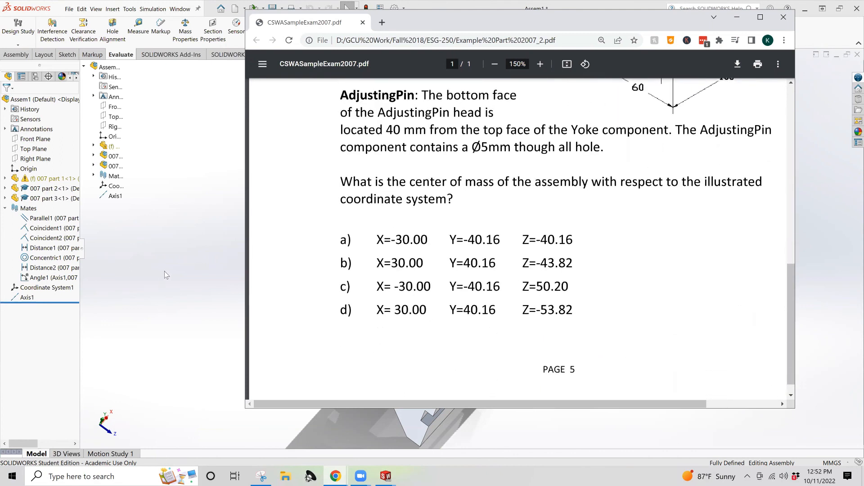
click(164, 271)
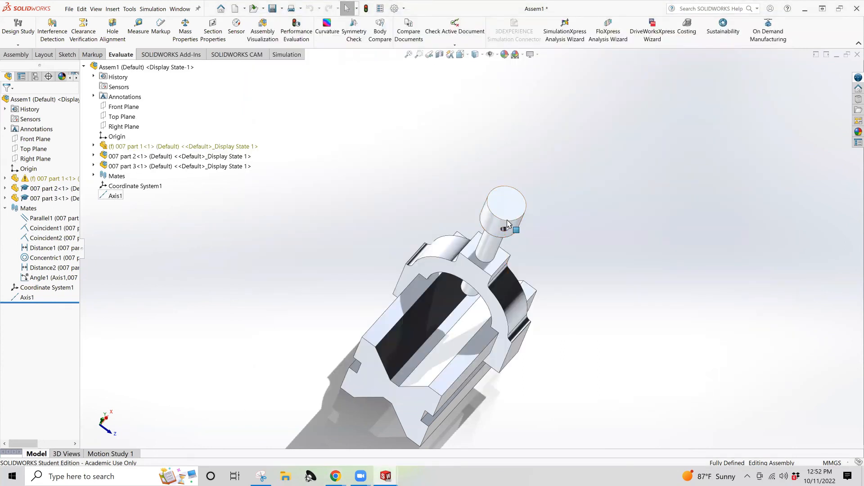
Step: Recalculate the assembly's mass properties and close the report
mouse_move(273, 217)
middle_down()
mouse_move(476, 121)
mouse_move(303, 128)
middle_up()
click(182, 31)
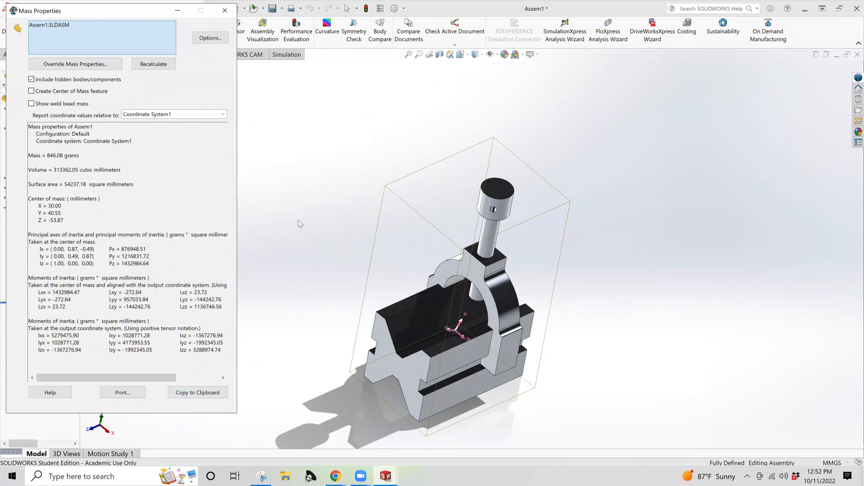
click(224, 11)
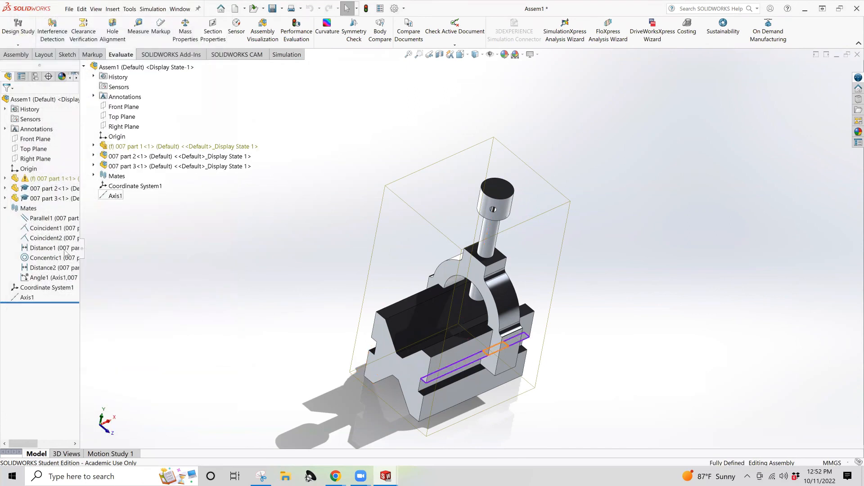
Step: Change the Angle1 mate to 0 degrees and finish mate editing
right_click(54, 278)
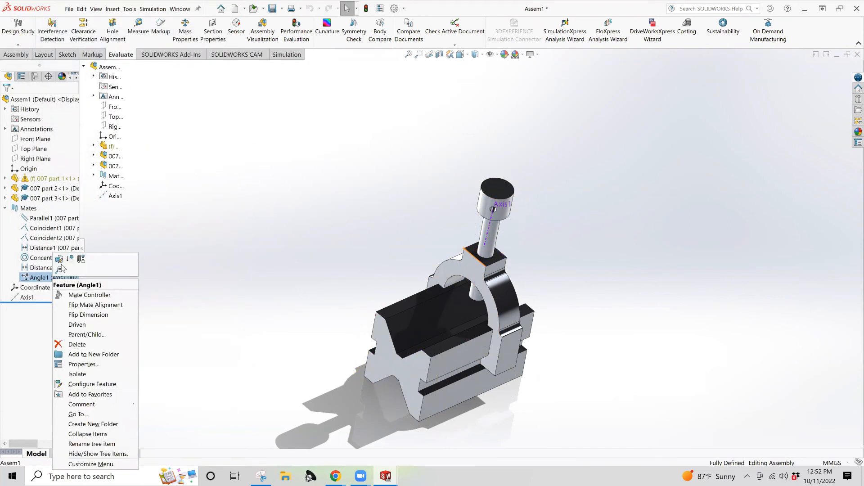
click(151, 241)
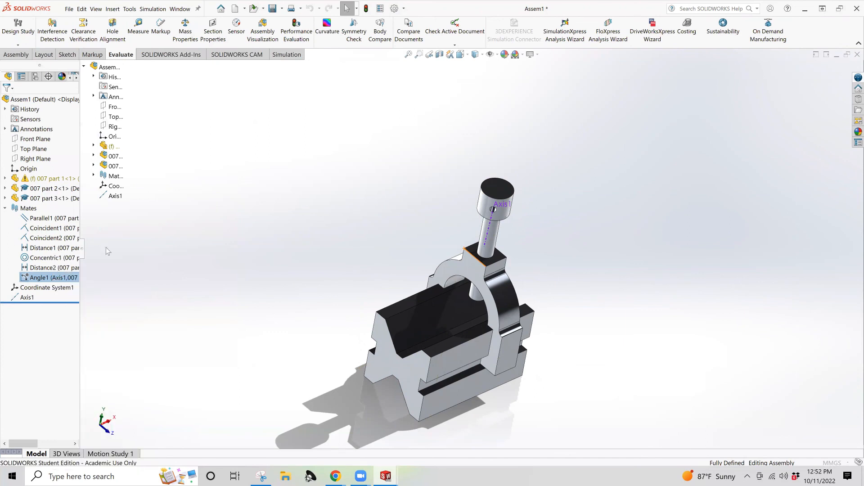
double_click(67, 277)
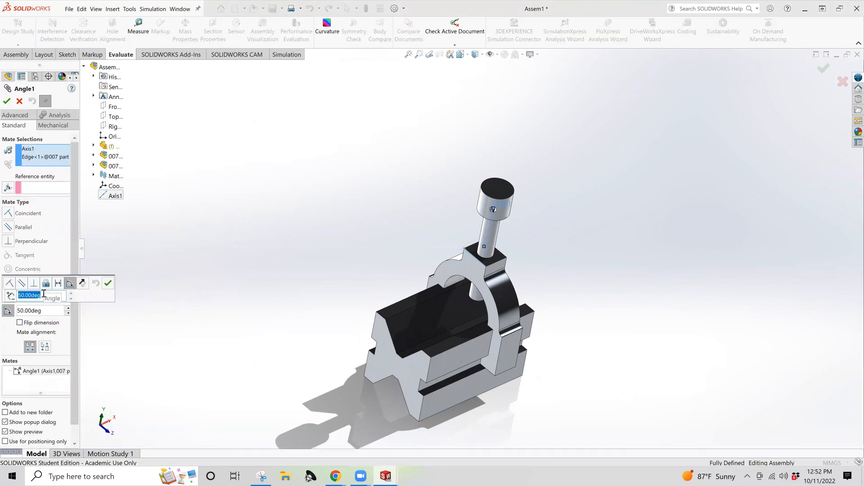
text(0)
key(Return)
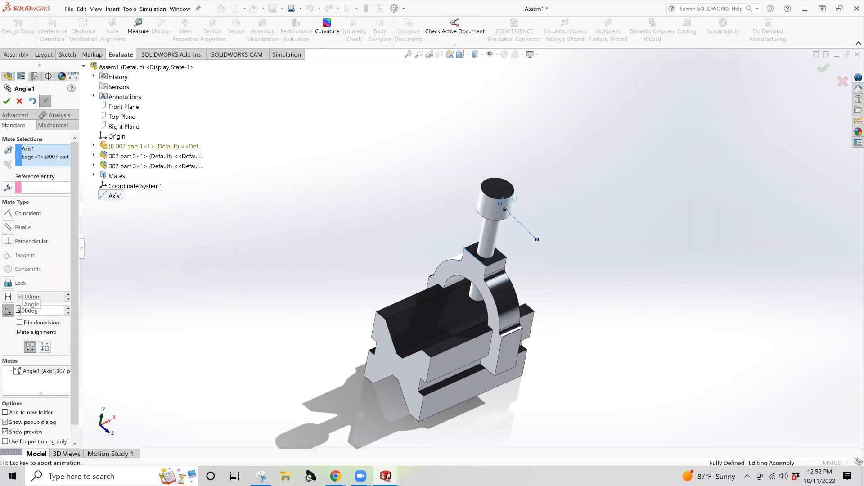
click(7, 103)
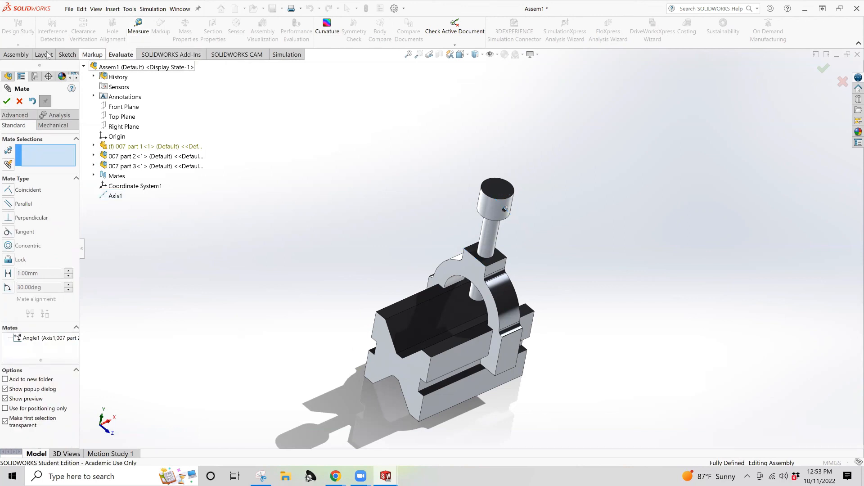
click(19, 101)
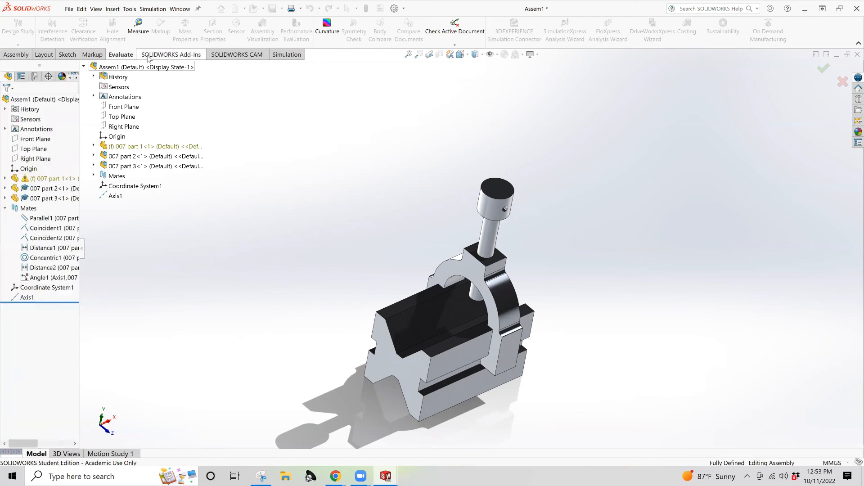
Step: Compare the 845.34 g, X 30.00 Y 40.44 Z -53.86 mm results with the exam PDF and close them
click(182, 35)
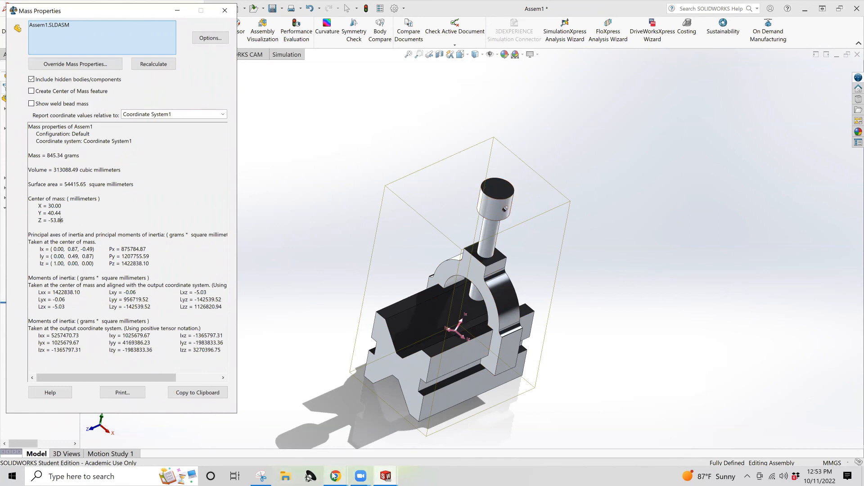
mouse_move(336, 476)
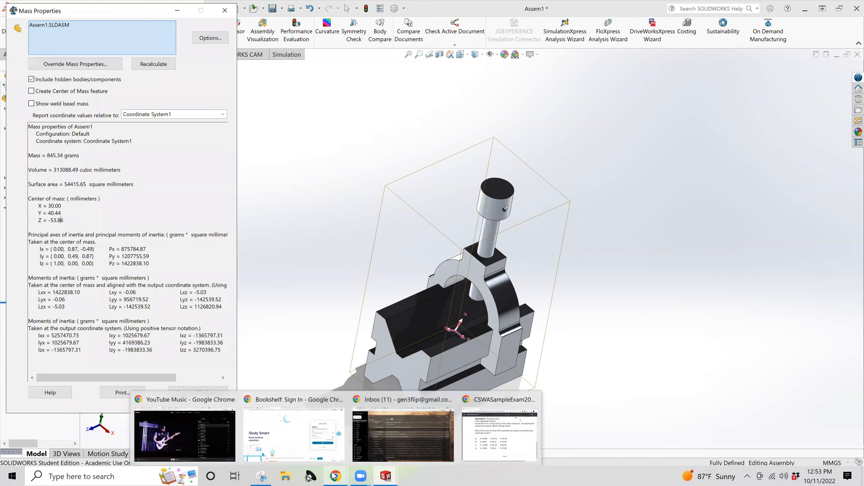
click(476, 446)
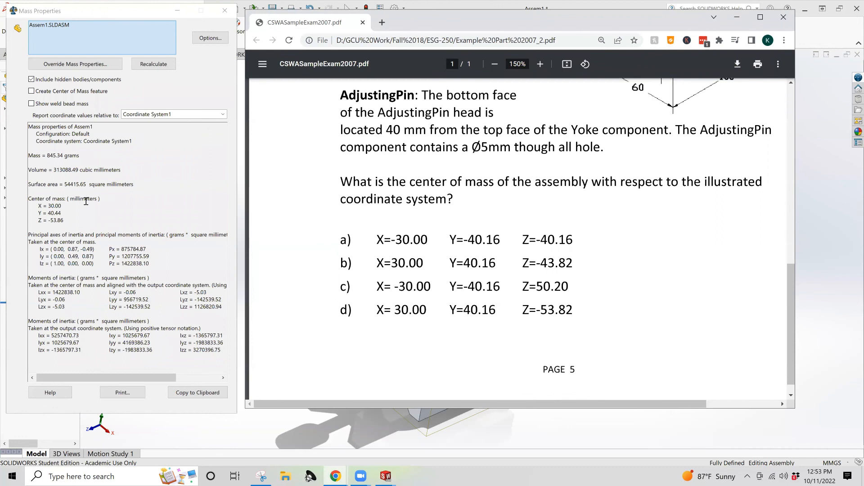
click(75, 218)
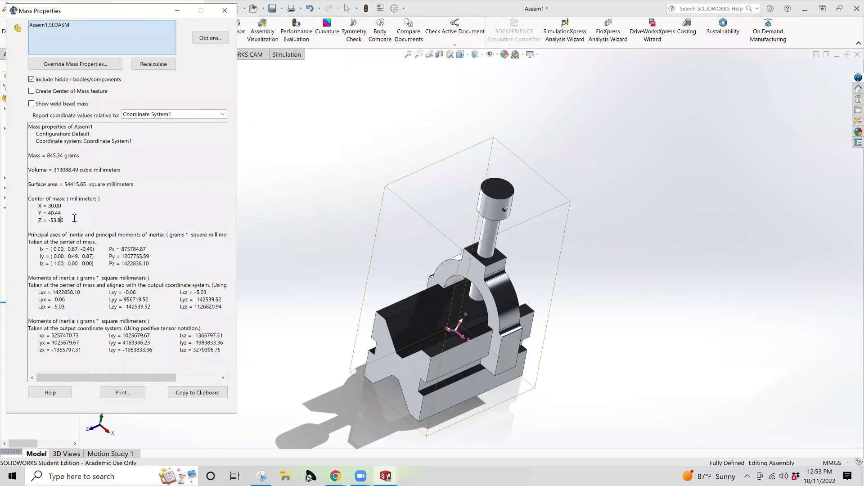
click(224, 11)
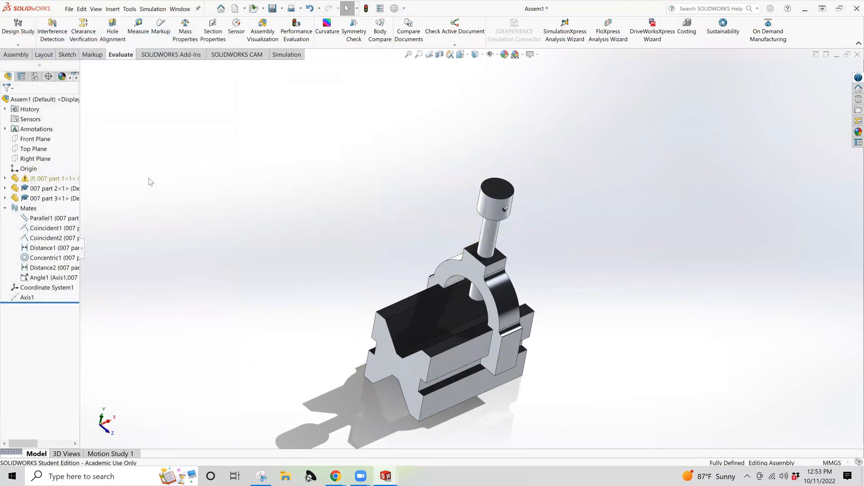
Step: Replace Angle1's 5.00 degree value with 0, accept and finish mate editing
click(395, 476)
click(491, 210)
click(389, 187)
click(45, 280)
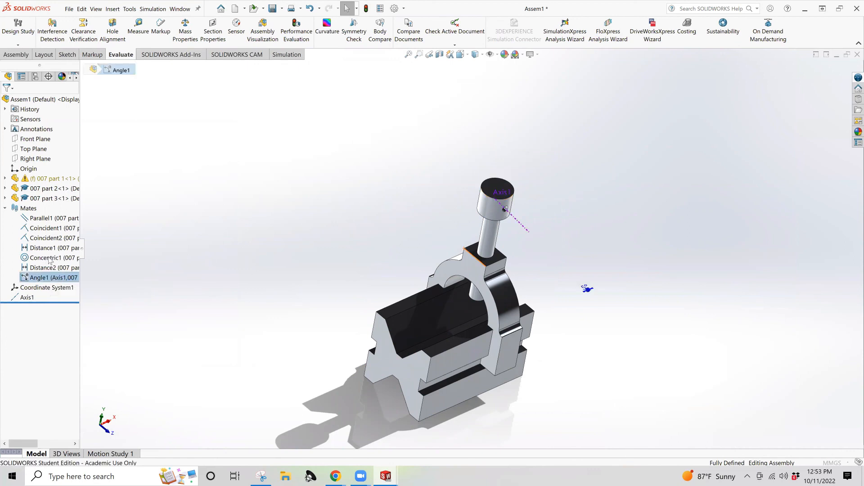
double_click(47, 277)
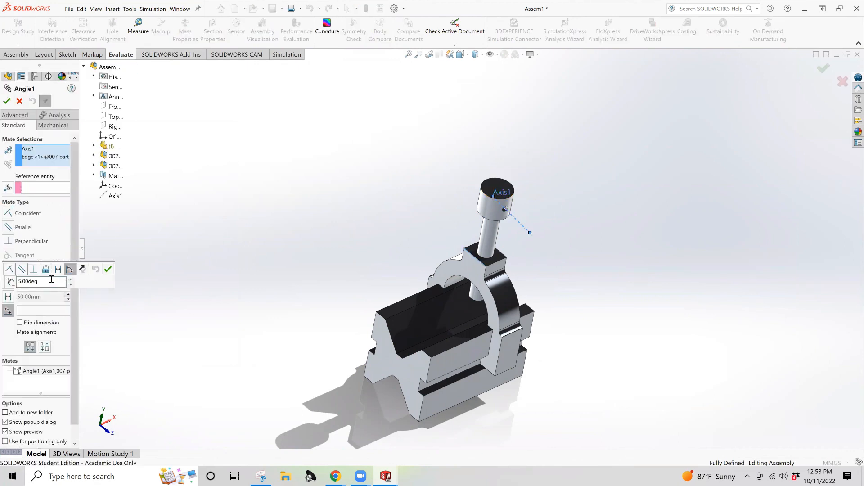
drag(48, 281, 6, 272)
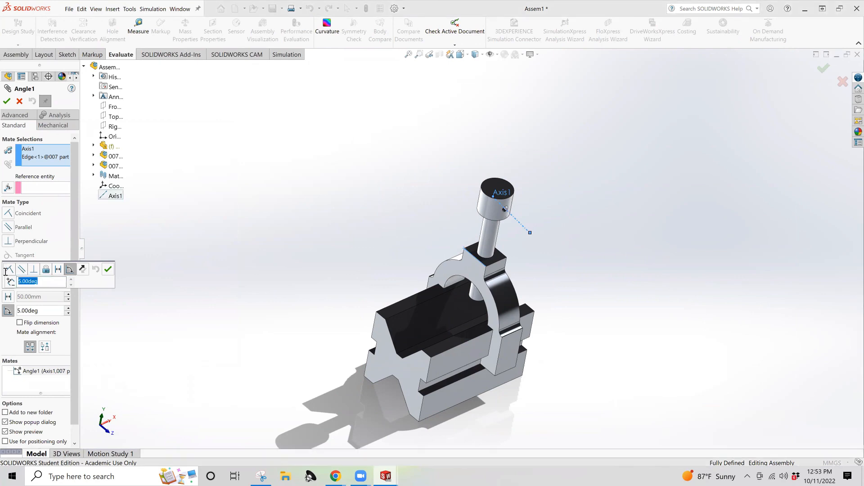
text(0)
key(Return)
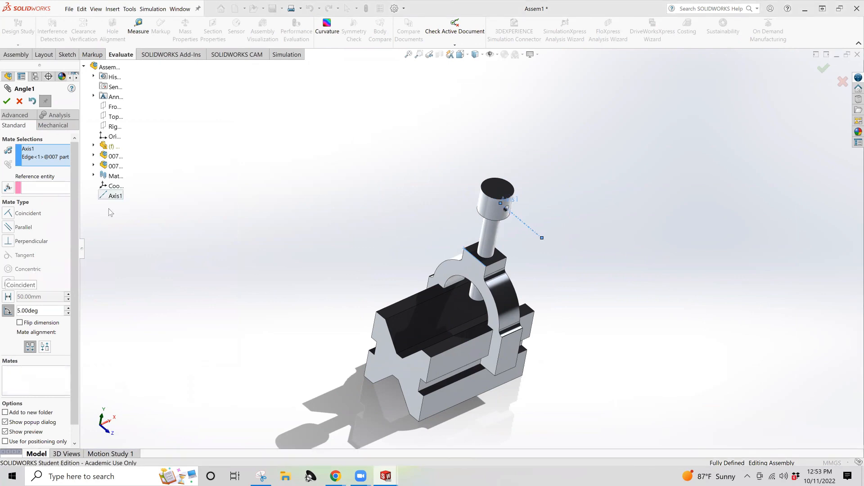
click(7, 101)
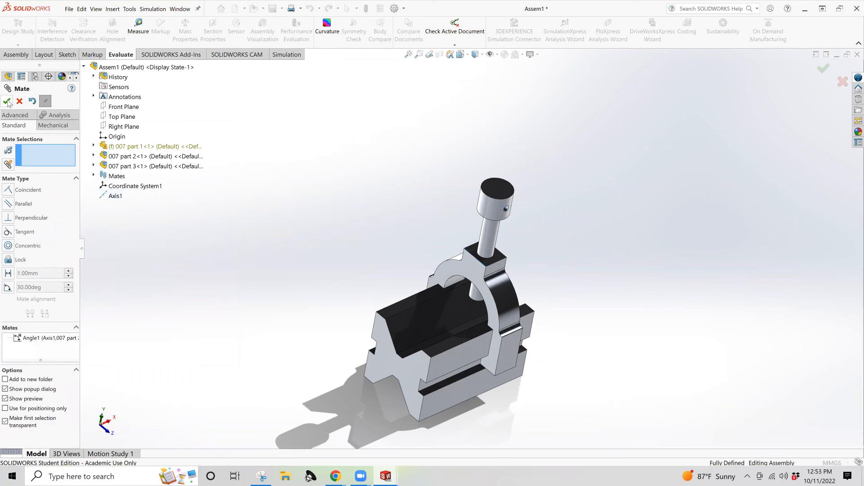
click(20, 101)
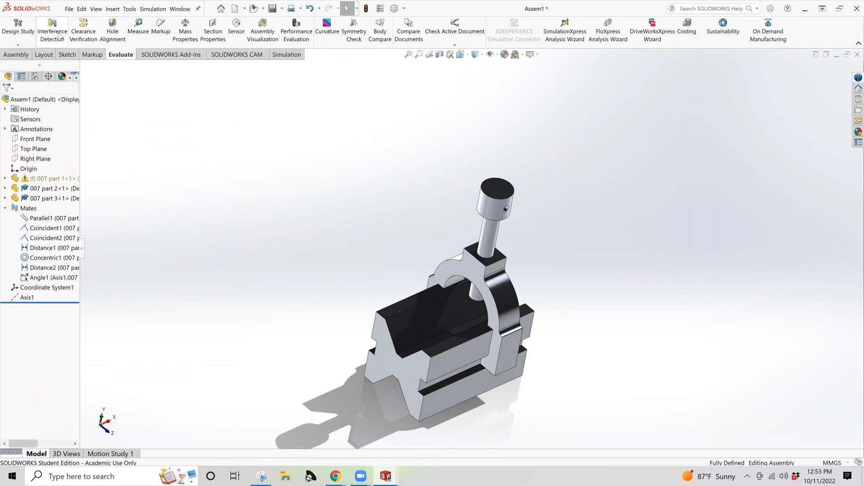
Step: Save over the existing Assem1 file and confirm centre of mass X 30.00, Y 40.44, Z -53.86 mm
click(272, 8)
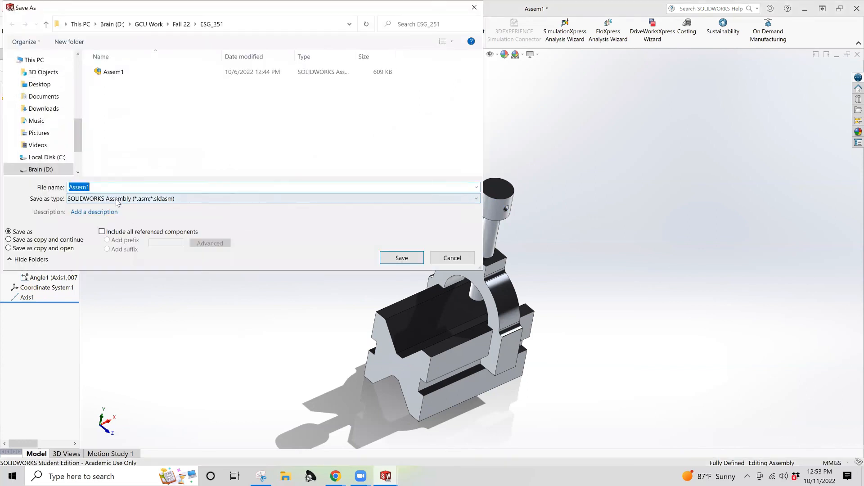
click(402, 258)
key(Return)
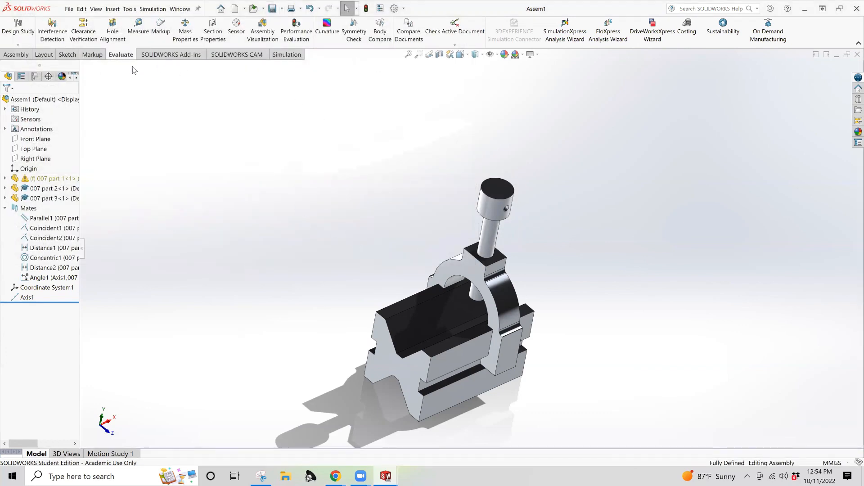
click(186, 33)
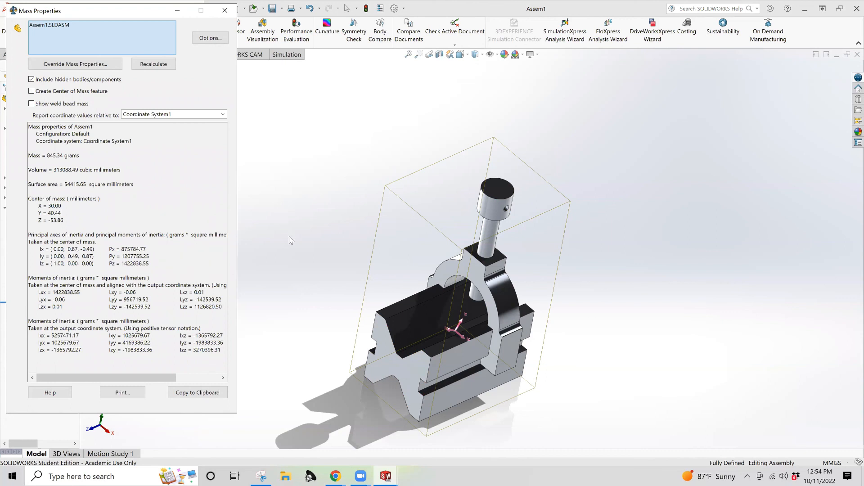
click(225, 11)
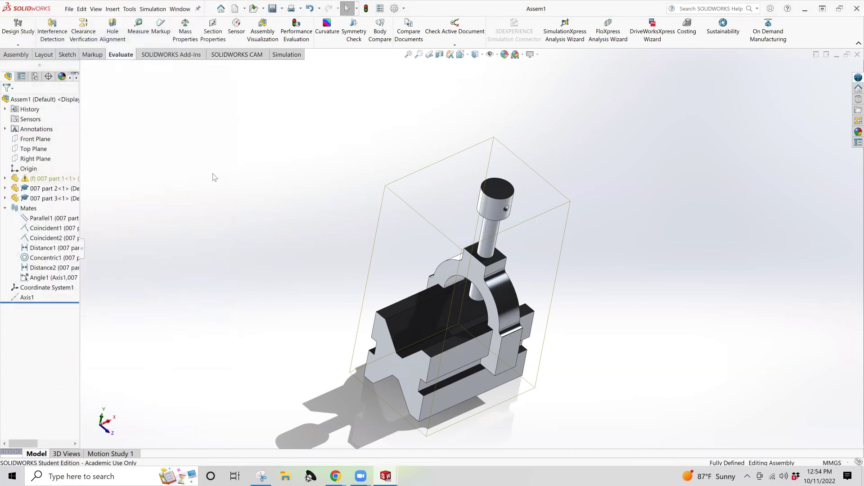
click(41, 289)
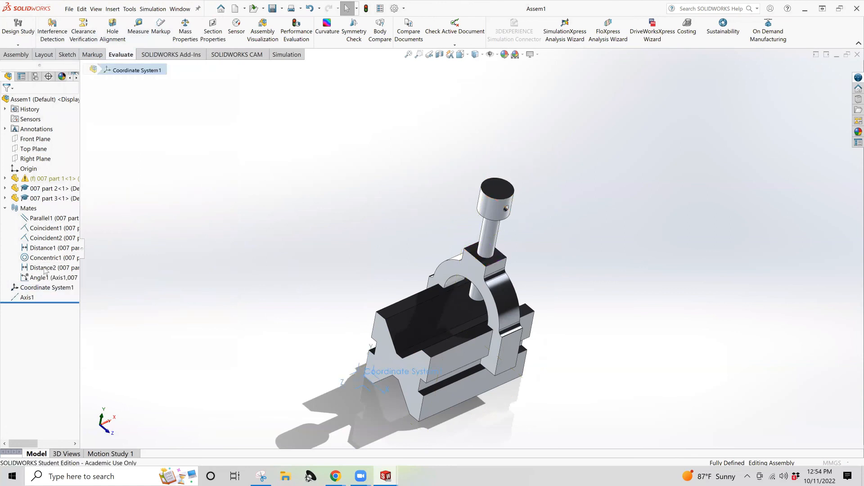
click(27, 329)
drag(27, 329, 18, 327)
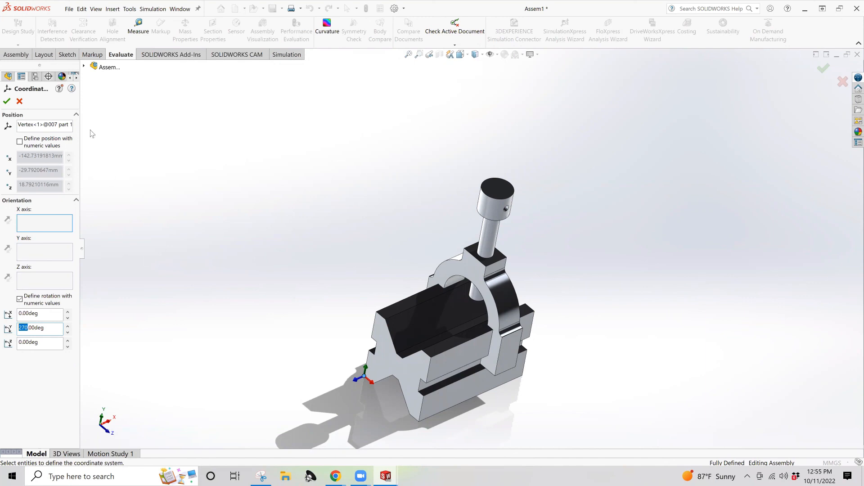
click(18, 102)
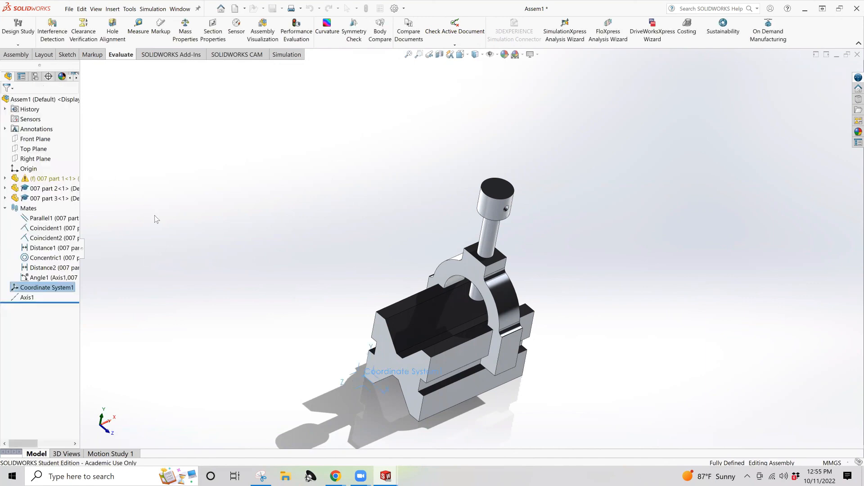